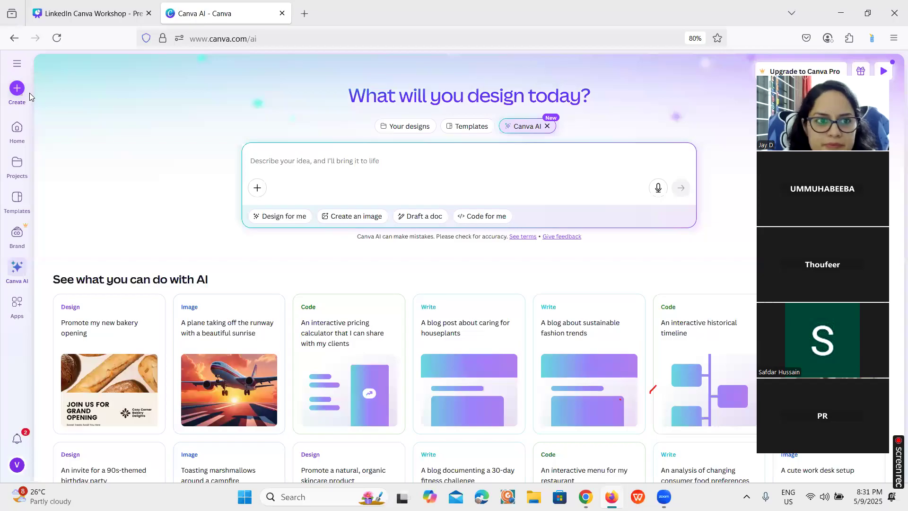
# Search the Canva template library for "linkedin banner"
pyautogui.click(19, 134)
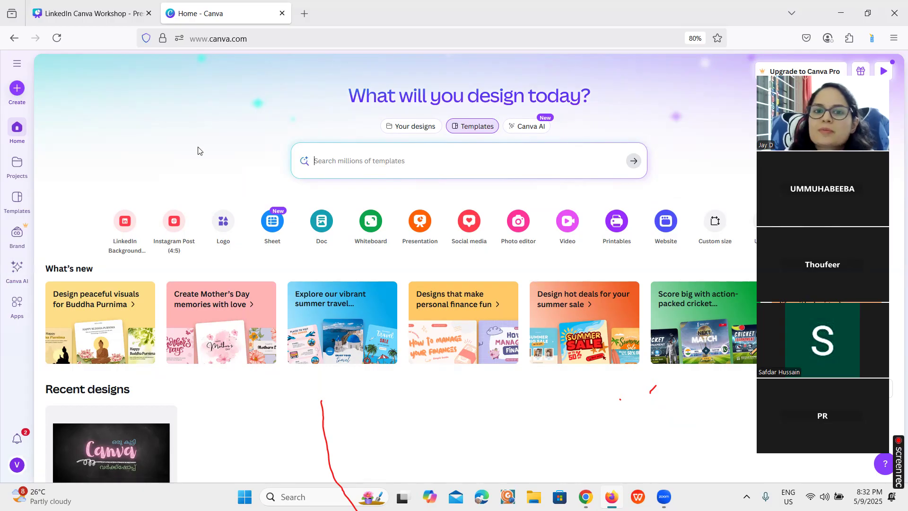
pyautogui.click(346, 159)
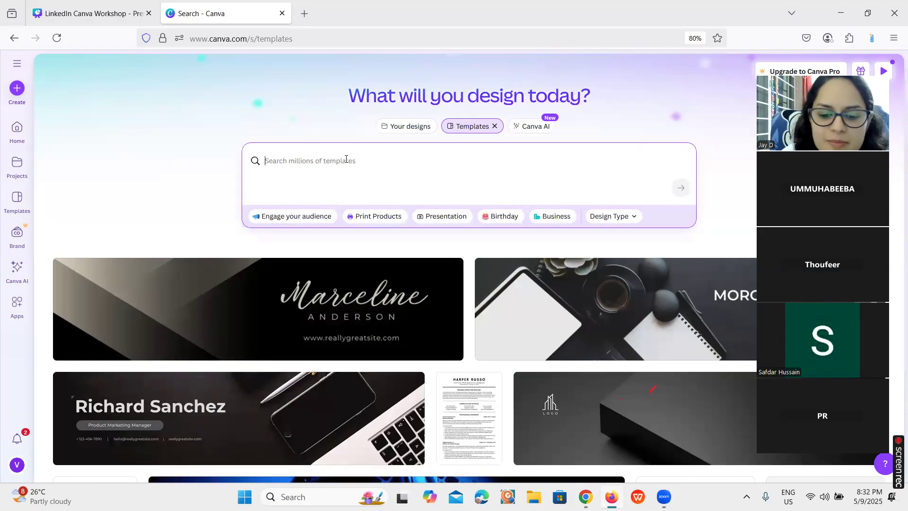
pyautogui.write('linkedin banner')
pyautogui.press('Return')
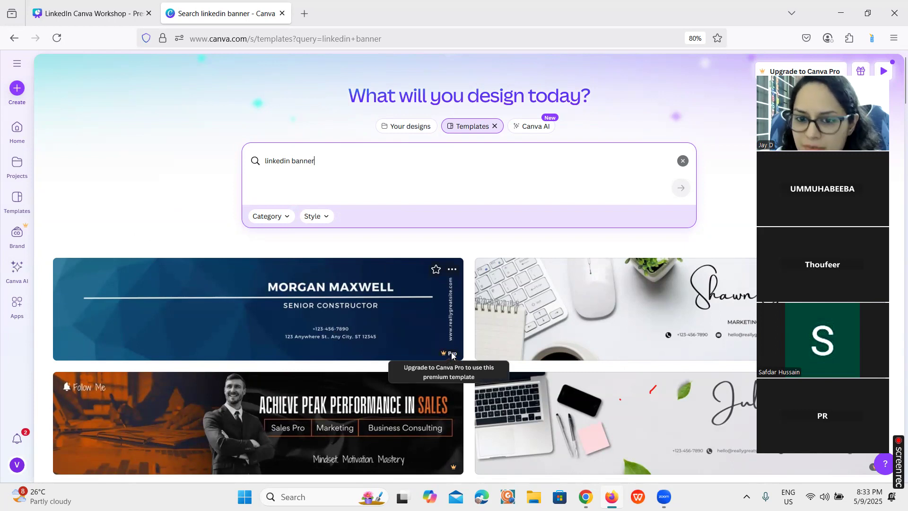
# Look through the LinkedIn banner template results for a suitable design that is free to use
pyautogui.scroll(-1, 464, 350)
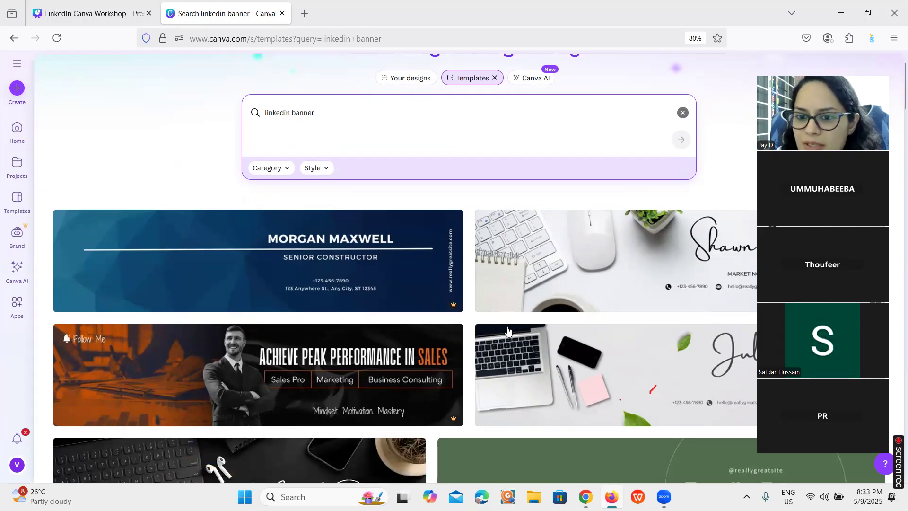
pyautogui.scroll(-1, 506, 340)
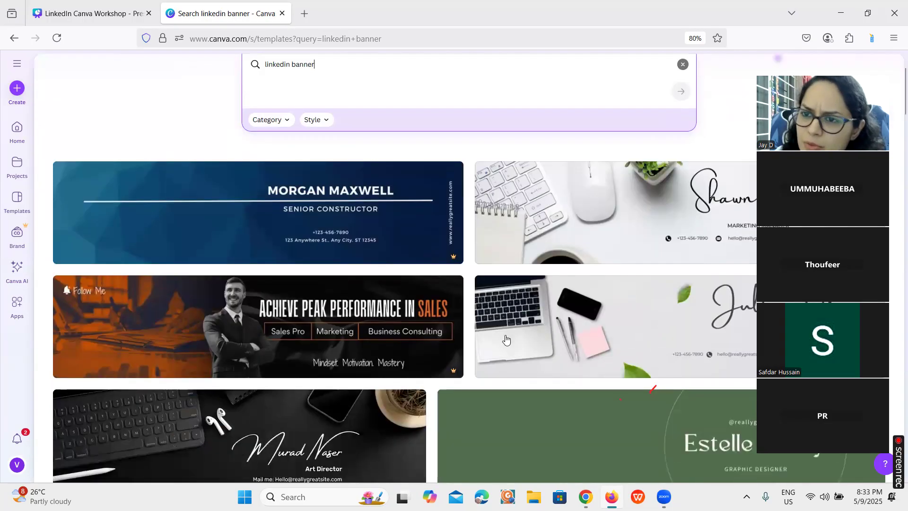
pyautogui.scroll(-3, 506, 340)
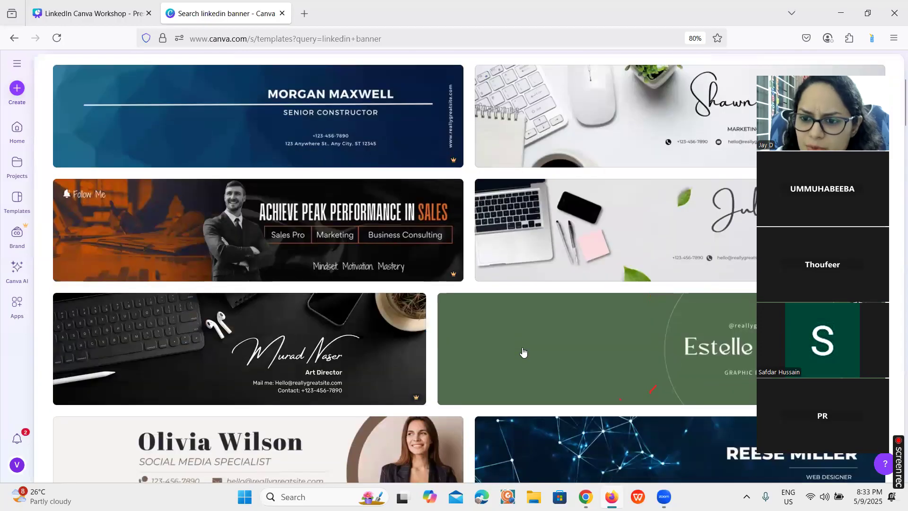
pyautogui.scroll(-2, 523, 351)
pyautogui.scroll(-2, 523, 352)
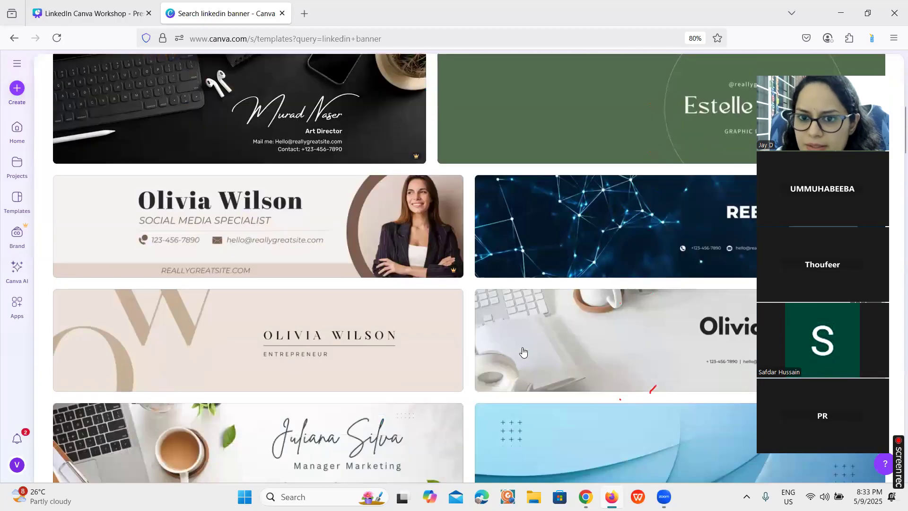
pyautogui.scroll(-2, 524, 352)
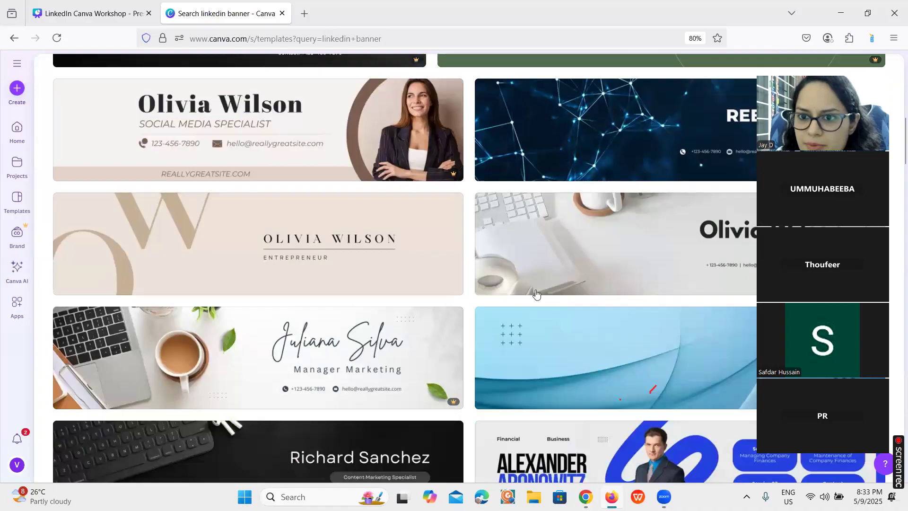
pyautogui.scroll(-1, 537, 295)
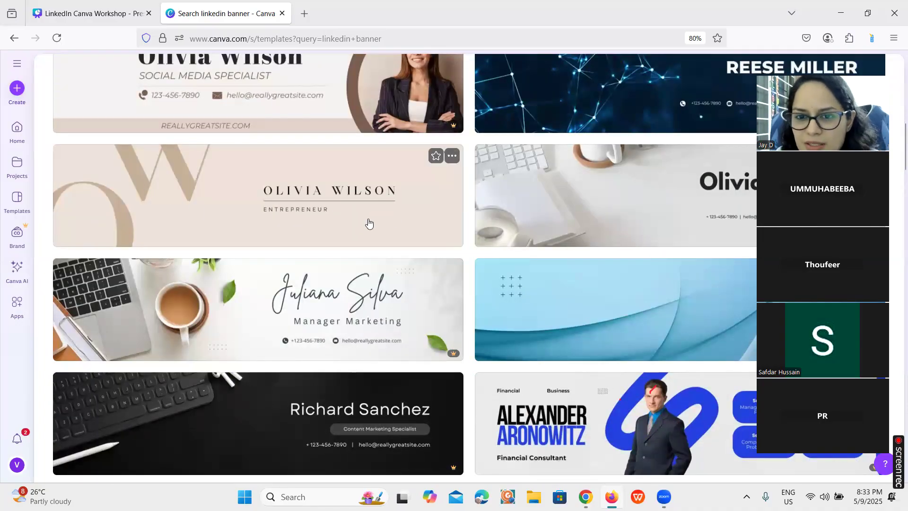
pyautogui.scroll(-4, 495, 291)
pyautogui.scroll(-2, 495, 294)
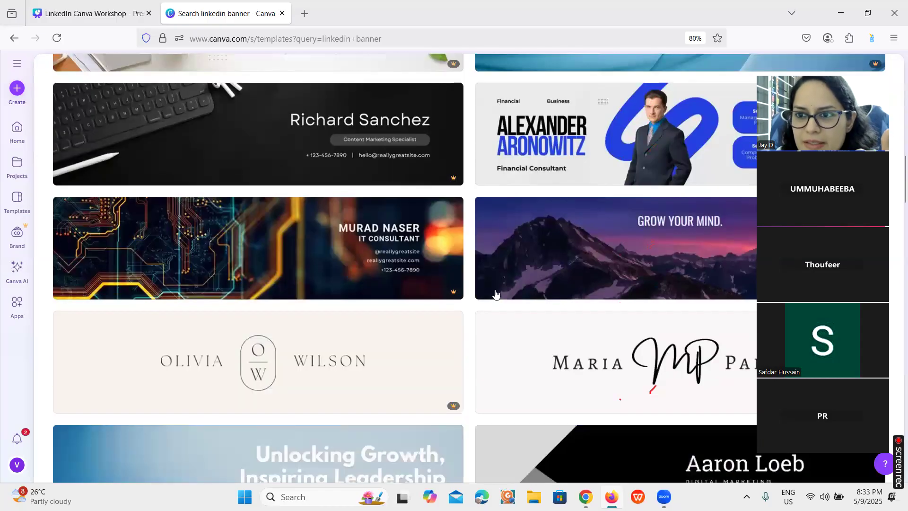
pyautogui.scroll(2, 495, 294)
pyautogui.scroll(-1, 495, 293)
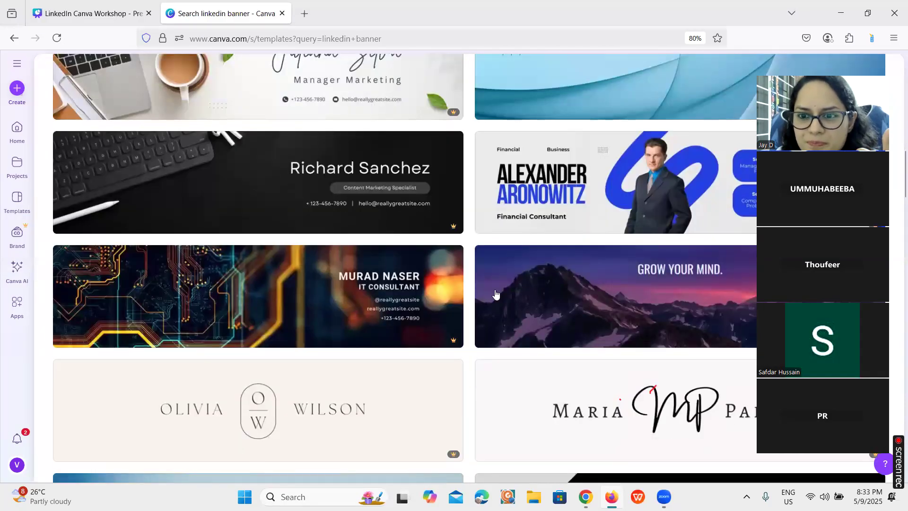
pyautogui.scroll(-4, 496, 294)
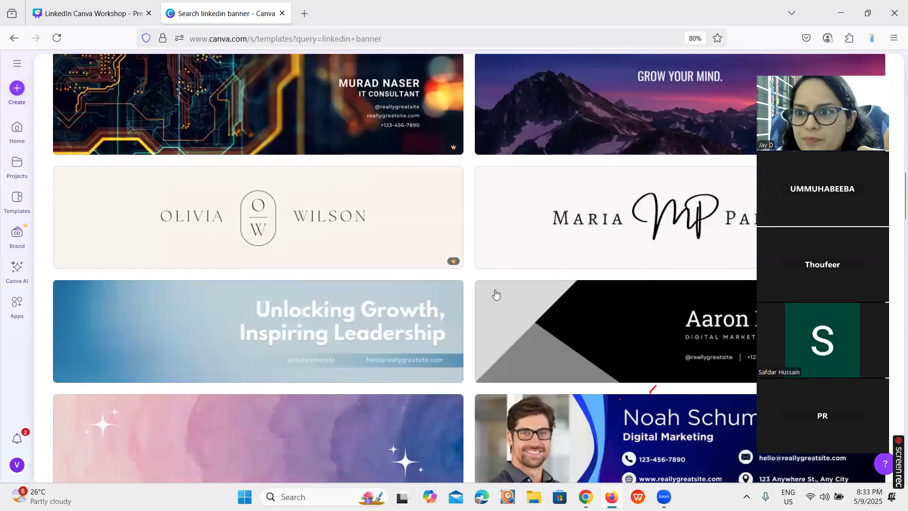
pyautogui.scroll(-4, 495, 294)
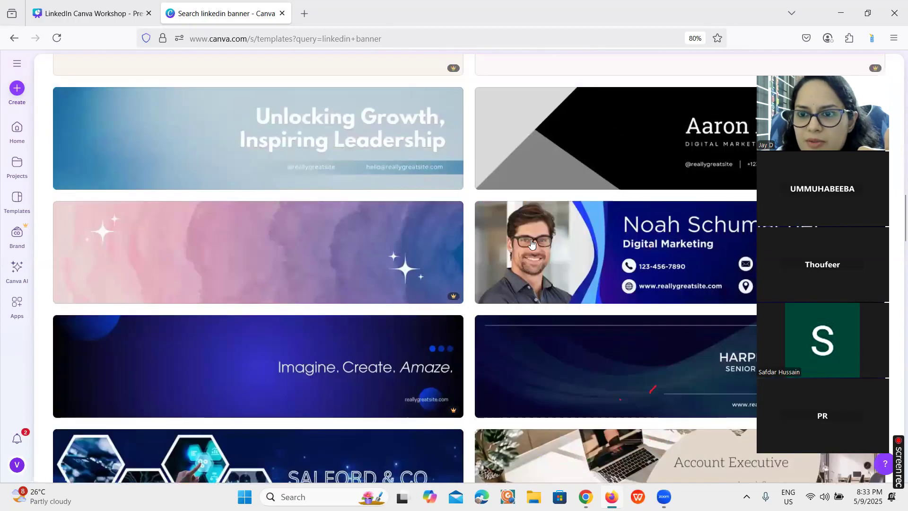
# Open the Black Modern Personal LinkedIn Banner template for customising and consult the "Inside Canva" slide of the workshop presentation
pyautogui.click(588, 171)
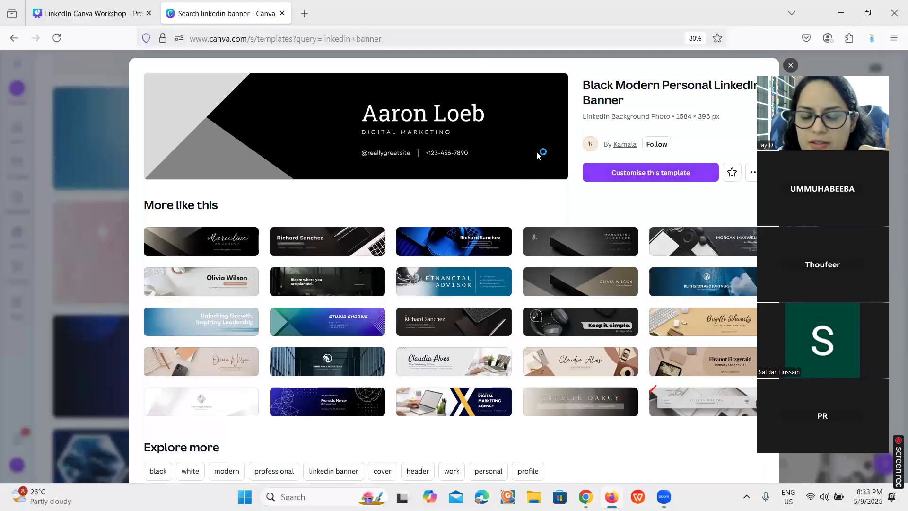
pyautogui.click(623, 178)
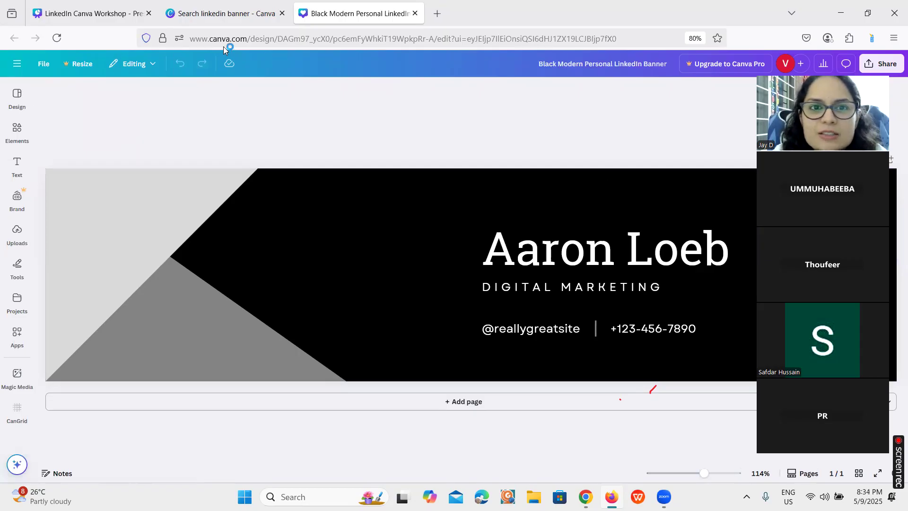
pyautogui.click(118, 7)
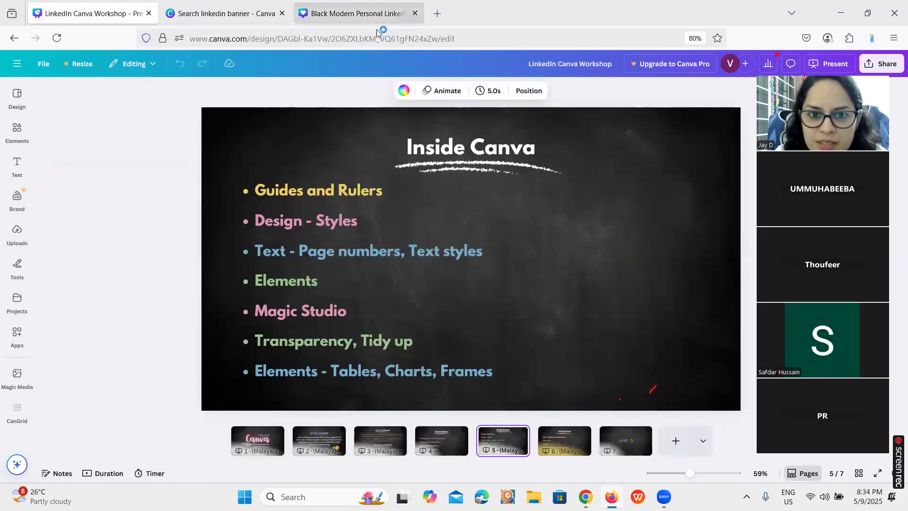
pyautogui.click(333, 14)
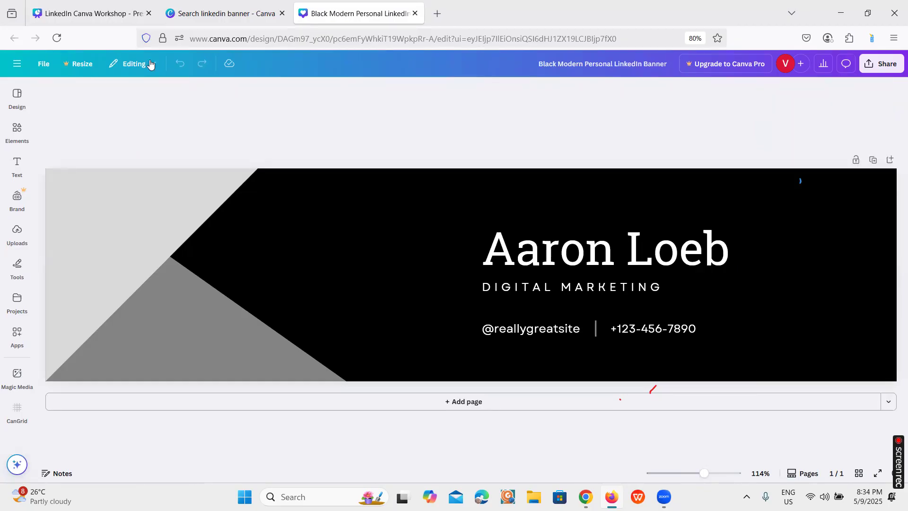
# Show the rulers and guides in the LinkedIn banner design
pyautogui.click(44, 69)
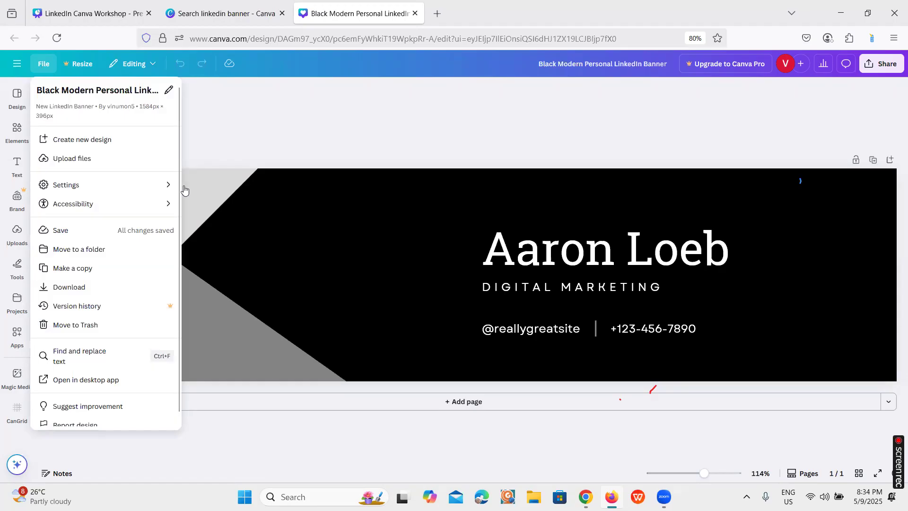
pyautogui.moveTo(178, 186)
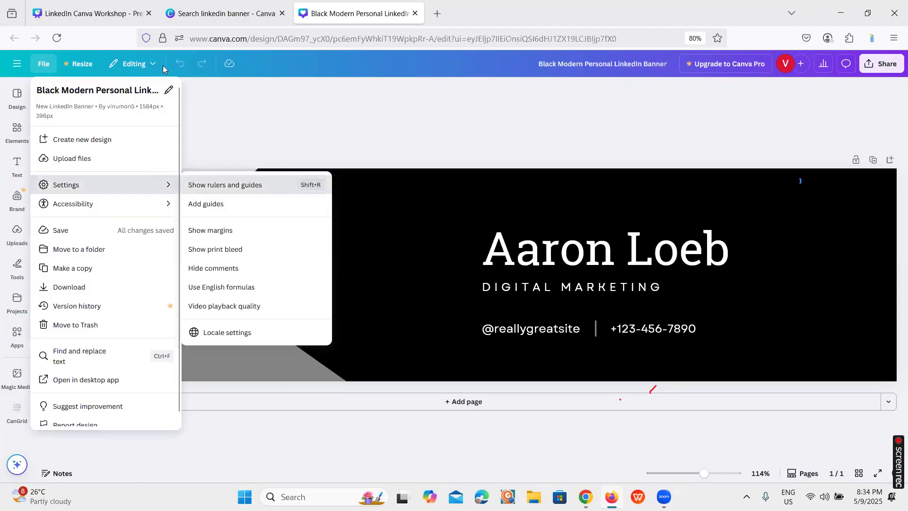
pyautogui.click(225, 185)
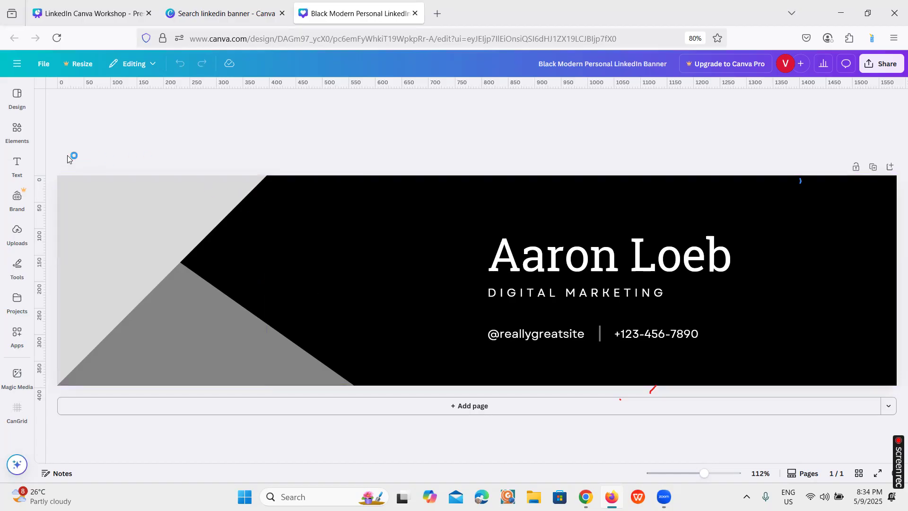
# Place four margin guides on the banner: vertical ones at 40 and 1544 px, horizontal ones just inside the top and bottom edges
pyautogui.click(28, 134)
pyautogui.moveTo(44, 207); pyautogui.dragTo(59, 214)
pyautogui.moveTo(70, 218); pyautogui.dragTo(78, 222)
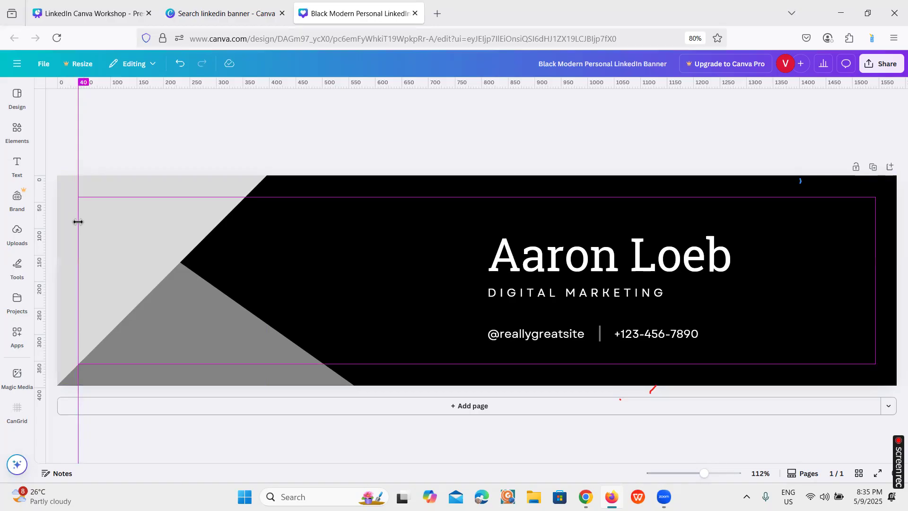
pyautogui.moveTo(78, 221); pyautogui.dragTo(78, 222)
pyautogui.moveTo(240, 83); pyautogui.dragTo(239, 196)
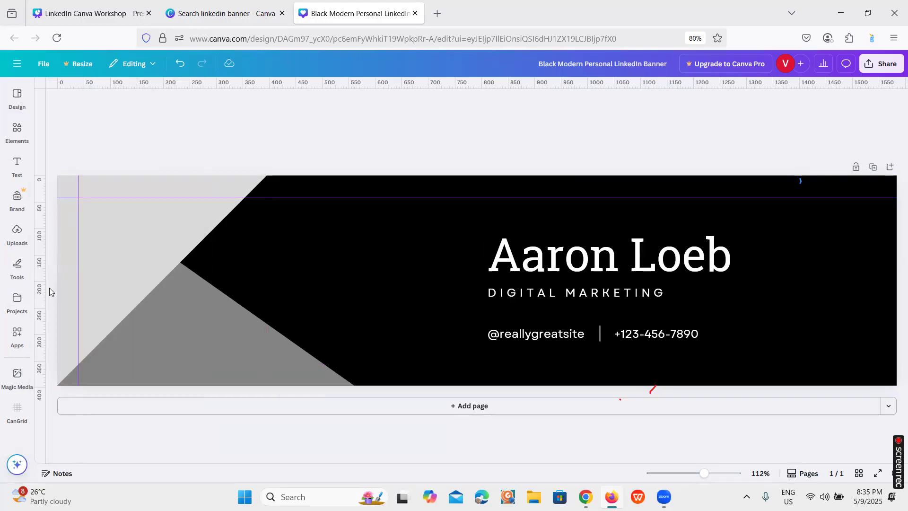
pyautogui.moveTo(41, 284); pyautogui.dragTo(877, 303)
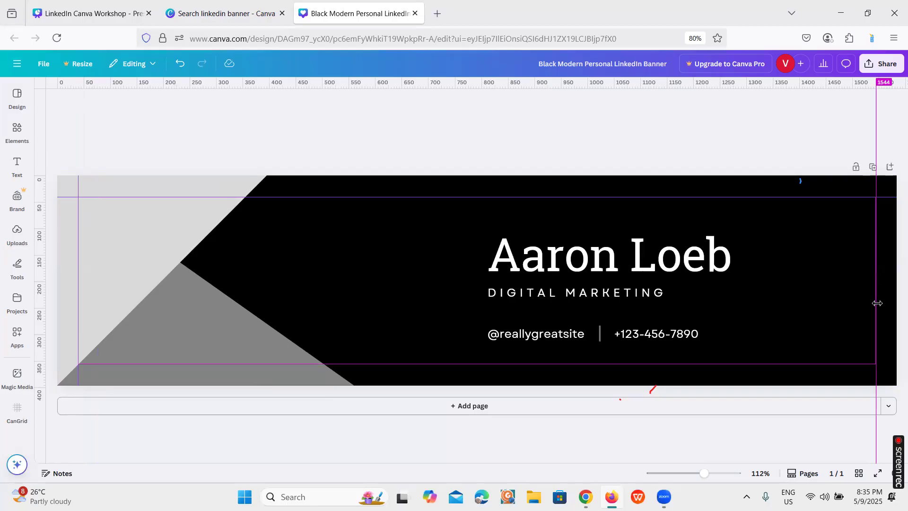
pyautogui.moveTo(878, 303); pyautogui.dragTo(877, 304)
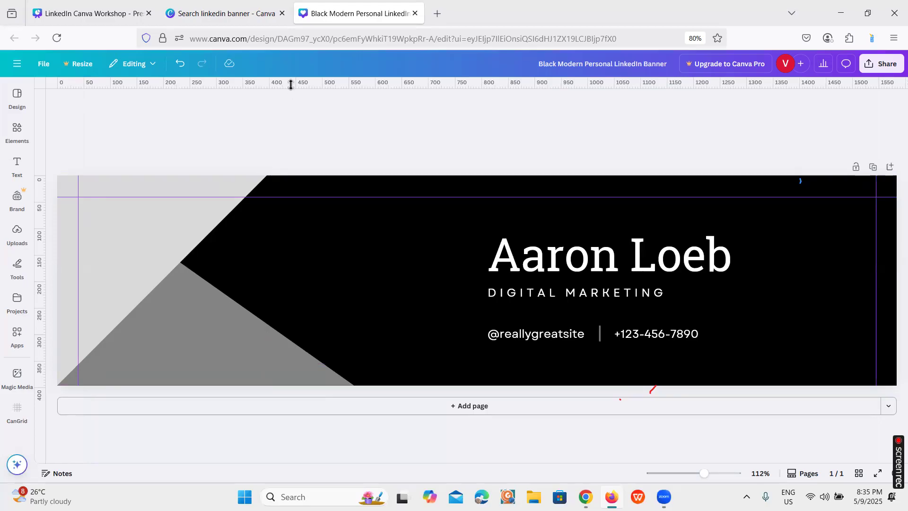
pyautogui.moveTo(291, 85); pyautogui.dragTo(320, 364)
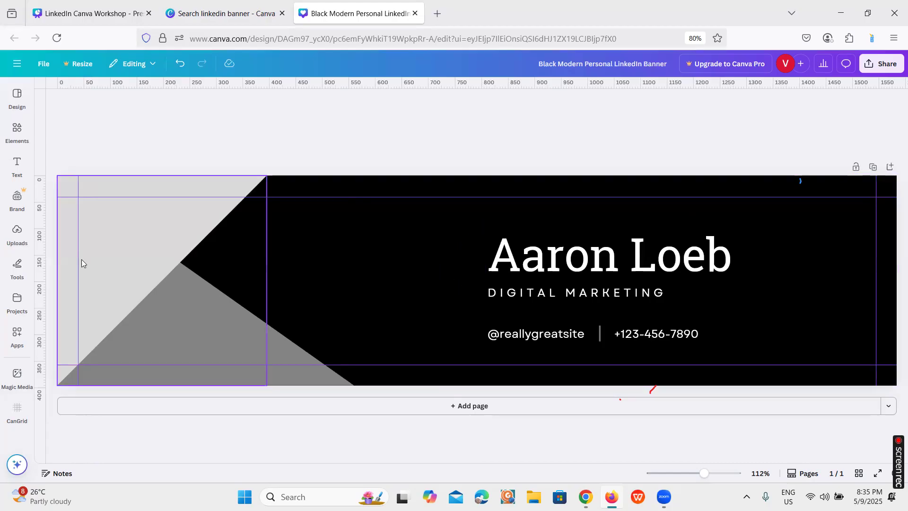
# Add a vertical guide along the left edge of the text block and a horizontal guide between the name and the DIGITAL MARKETING line
pyautogui.moveTo(39, 262); pyautogui.dragTo(487, 265)
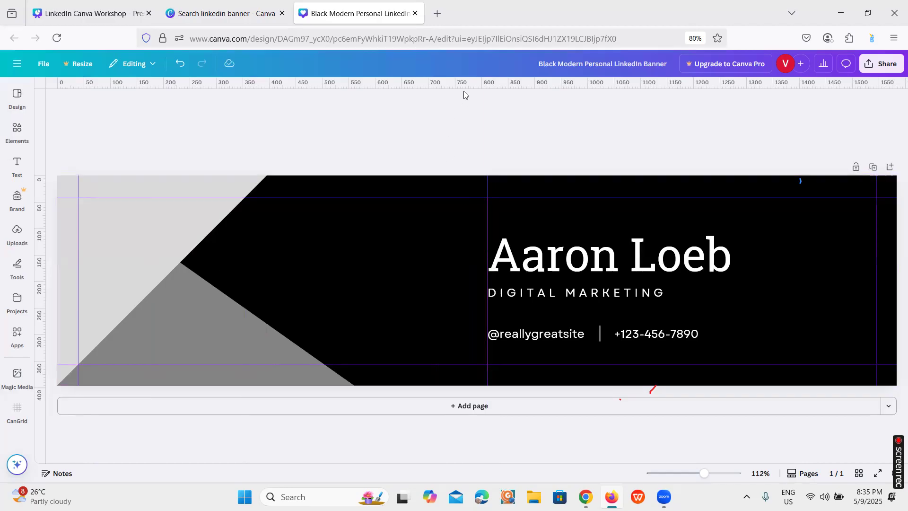
pyautogui.moveTo(465, 88); pyautogui.dragTo(472, 286)
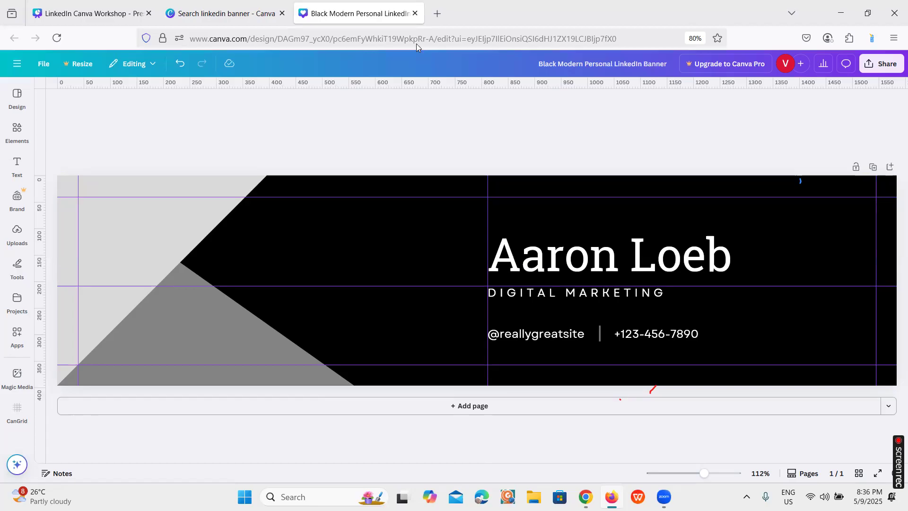
# Check the "Inside Canva" slide of the workshop presentation and open the full list of style combinations for the banner
pyautogui.click(114, 15)
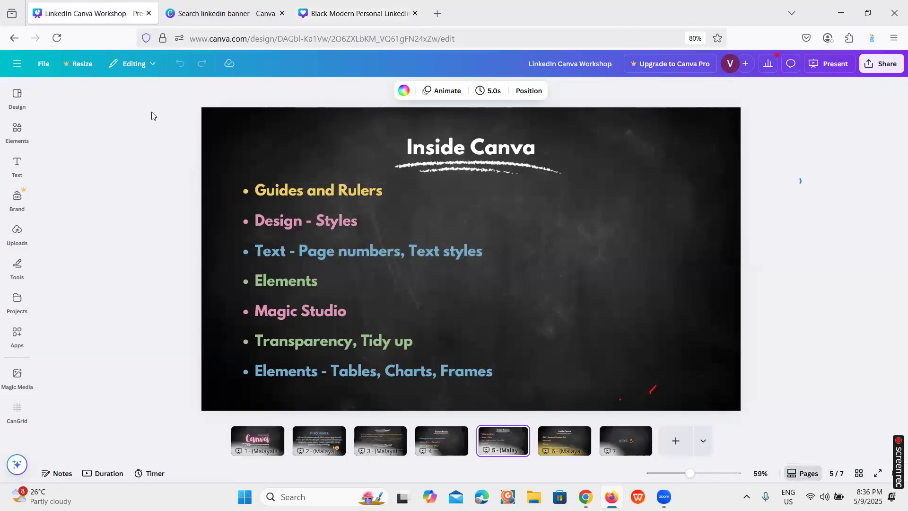
pyautogui.hotkey('ctrl', 'shift', 'Tab')
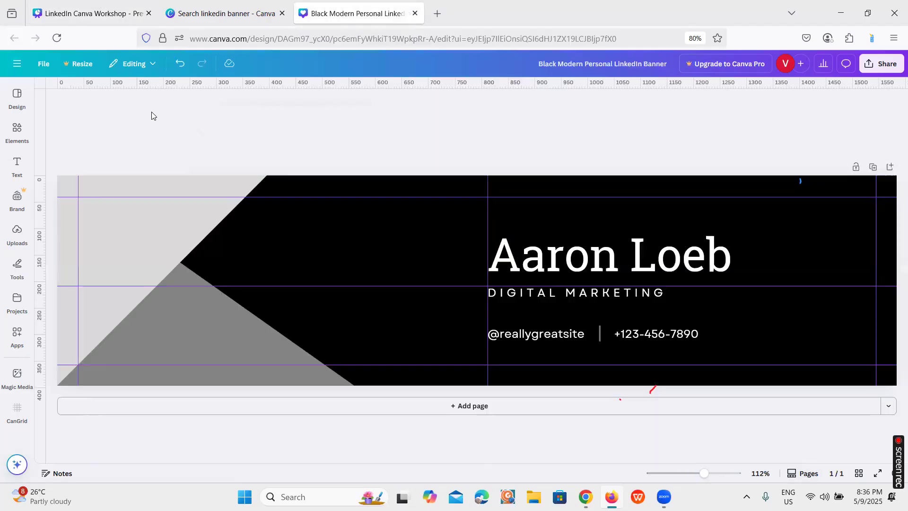
pyautogui.click(17, 131)
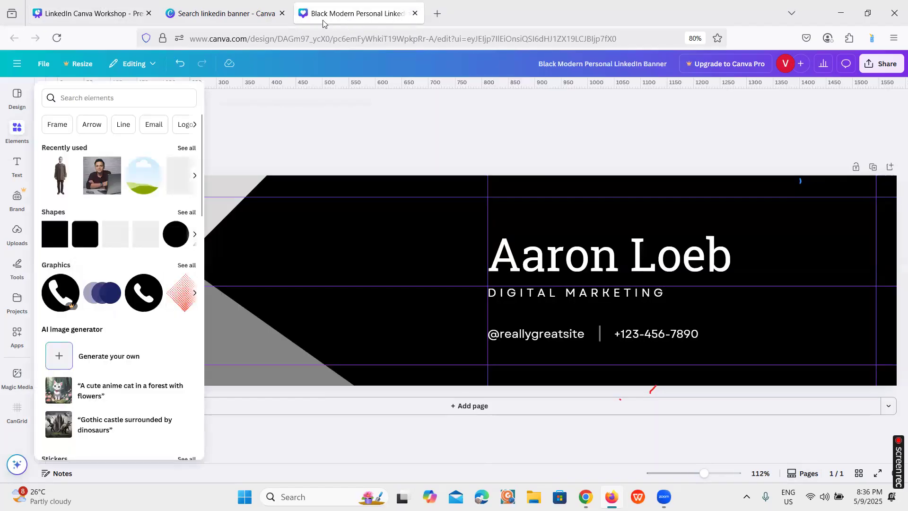
pyautogui.click(18, 100)
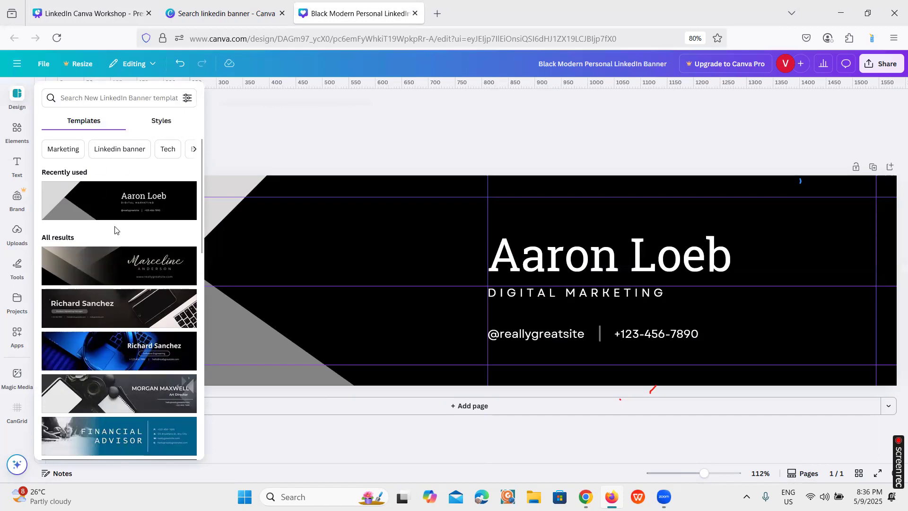
pyautogui.click(161, 121)
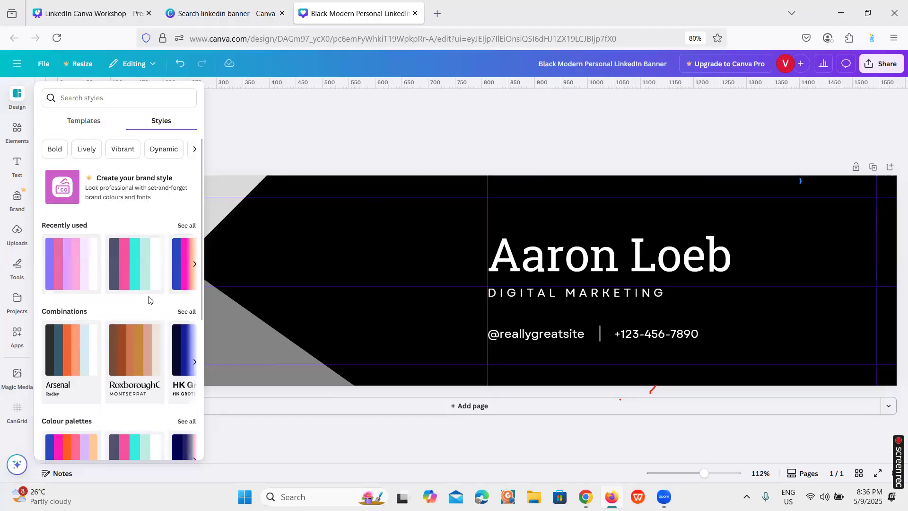
pyautogui.scroll(-2, 148, 306)
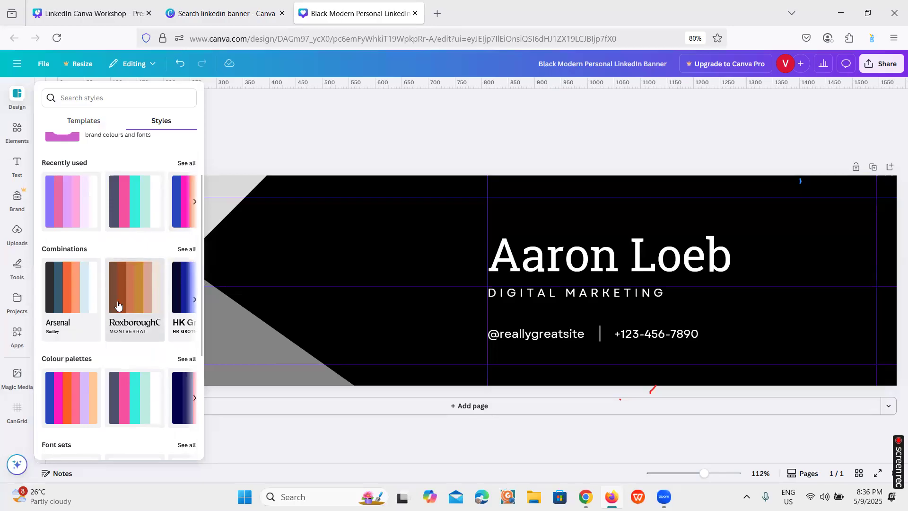
pyautogui.click(186, 249)
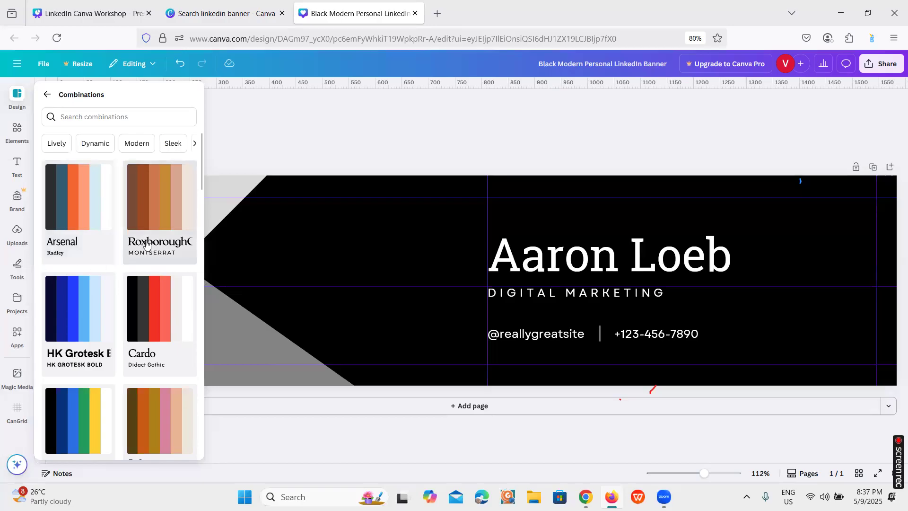
pyautogui.click(317, 223)
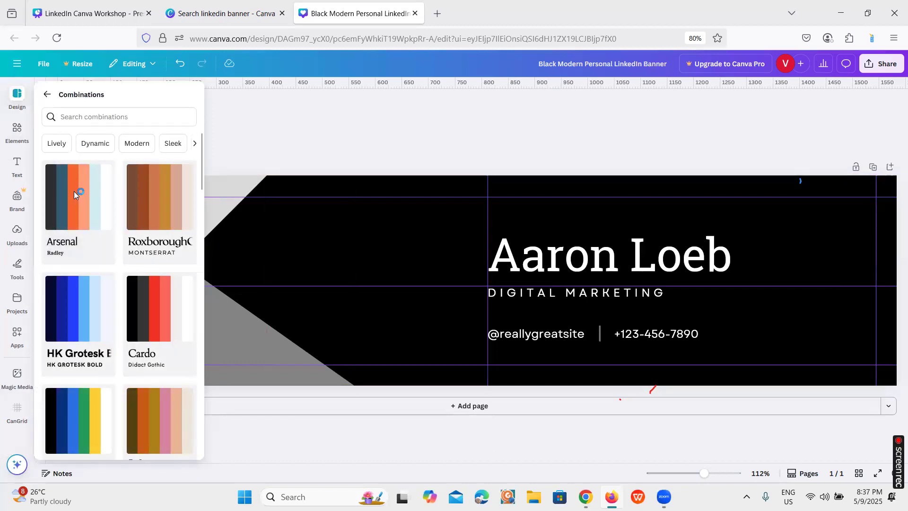
# Apply the Arsenal/Radley style combination to the banner and cycle its colours until the background is peach with dark text
pyautogui.click(74, 191)
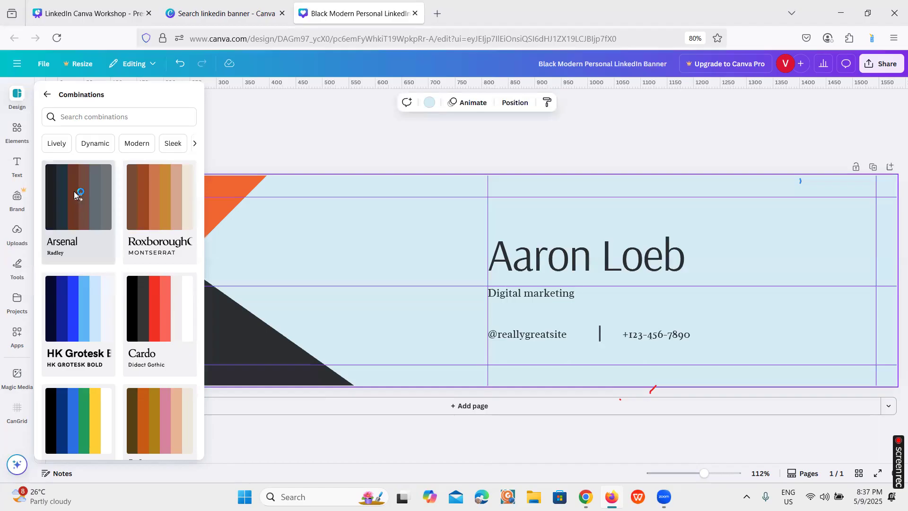
pyautogui.click(74, 195)
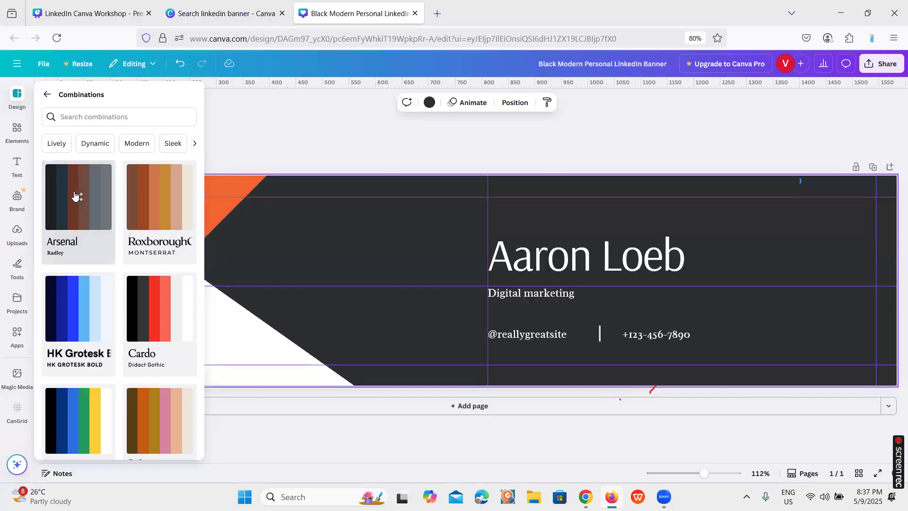
pyautogui.click(74, 195)
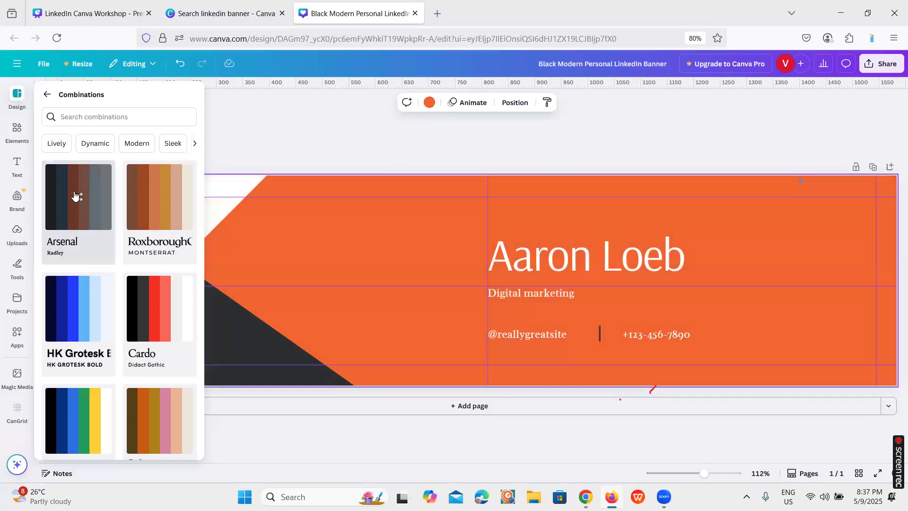
pyautogui.click(75, 195)
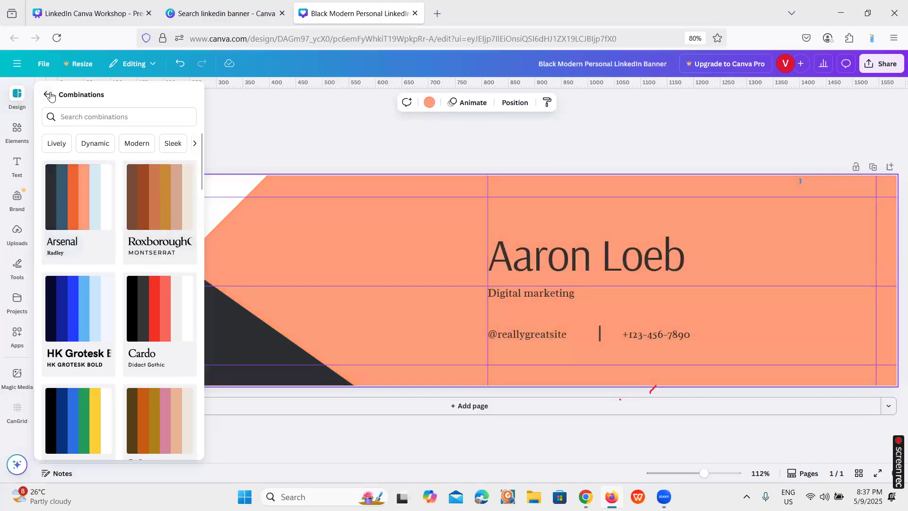
# Browse the full list of colour palettes in the design styles
pyautogui.click(49, 95)
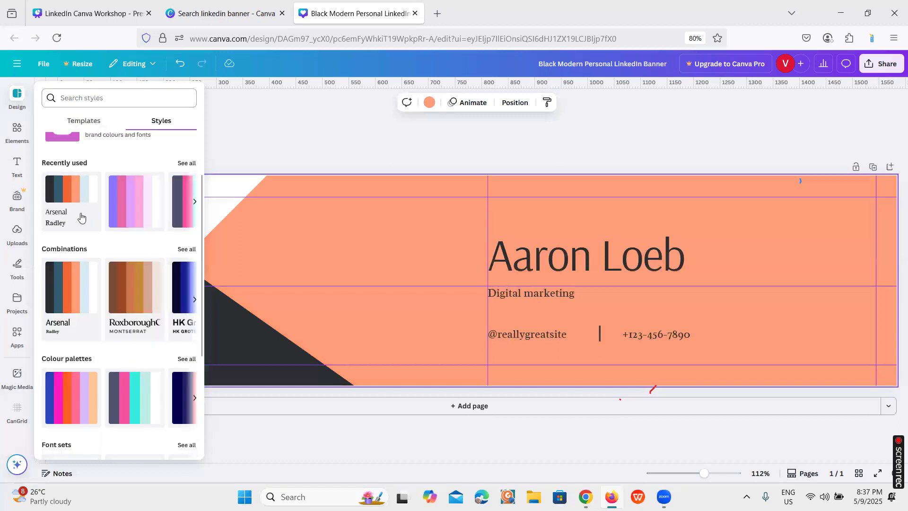
pyautogui.scroll(-1, 94, 360)
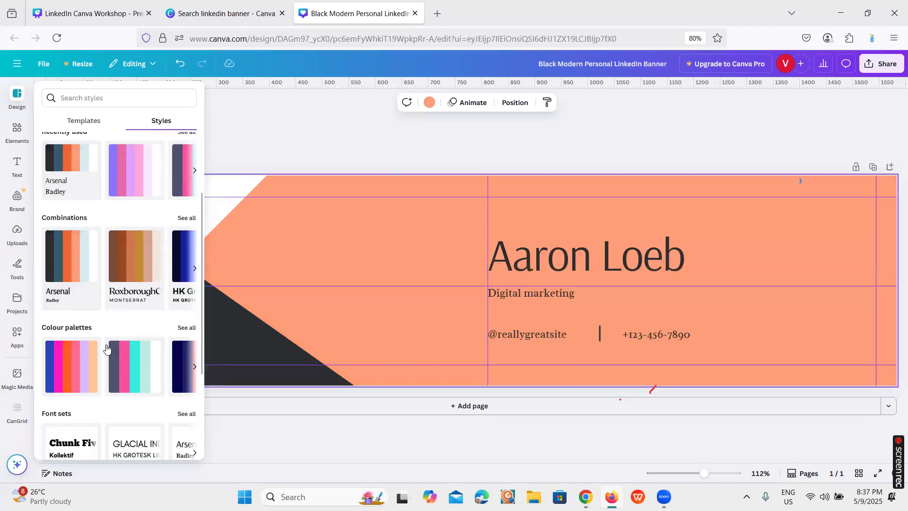
pyautogui.click(182, 332)
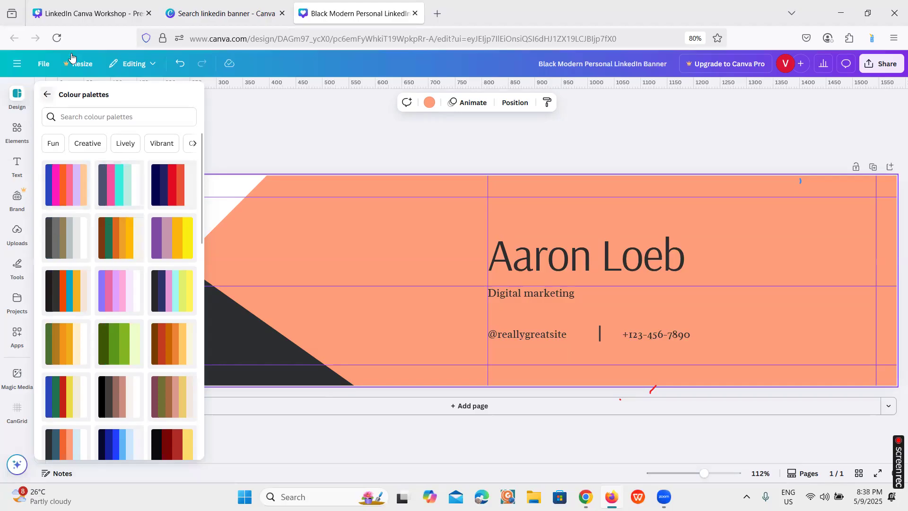
pyautogui.click(17, 97)
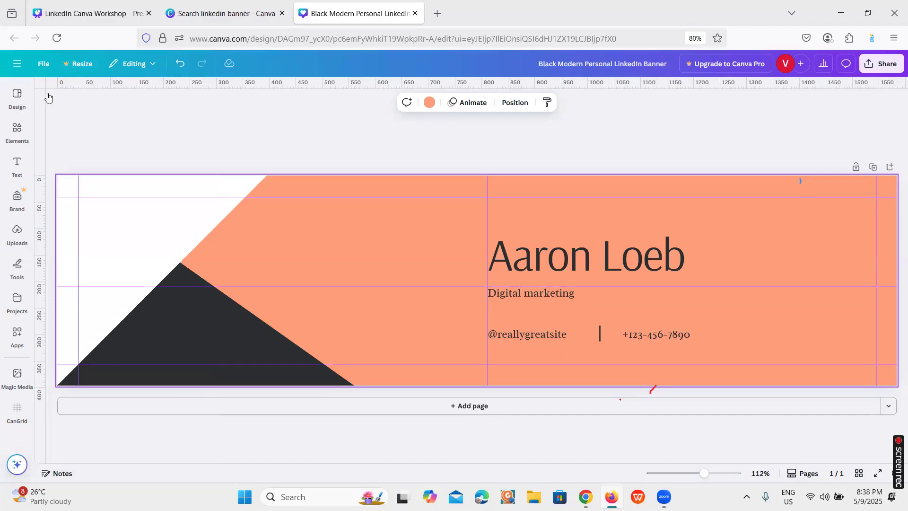
pyautogui.moveTo(49, 98)
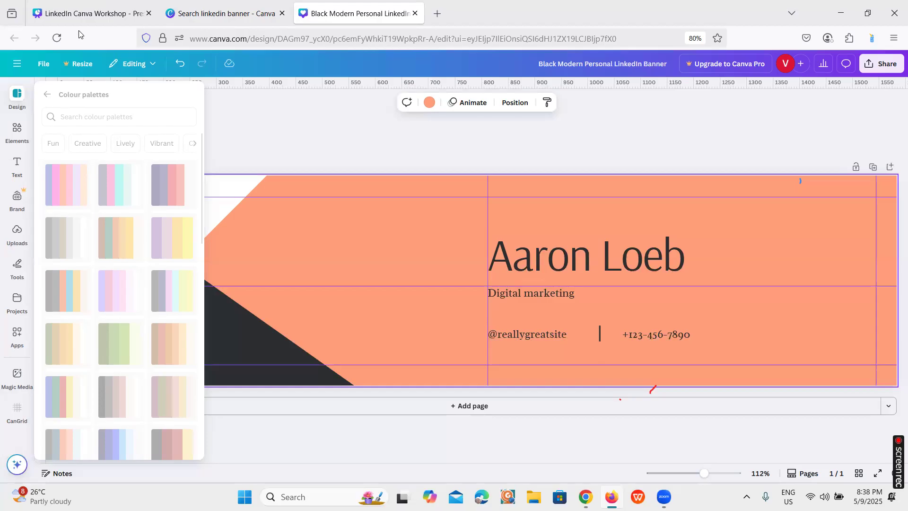
pyautogui.click(352, 156)
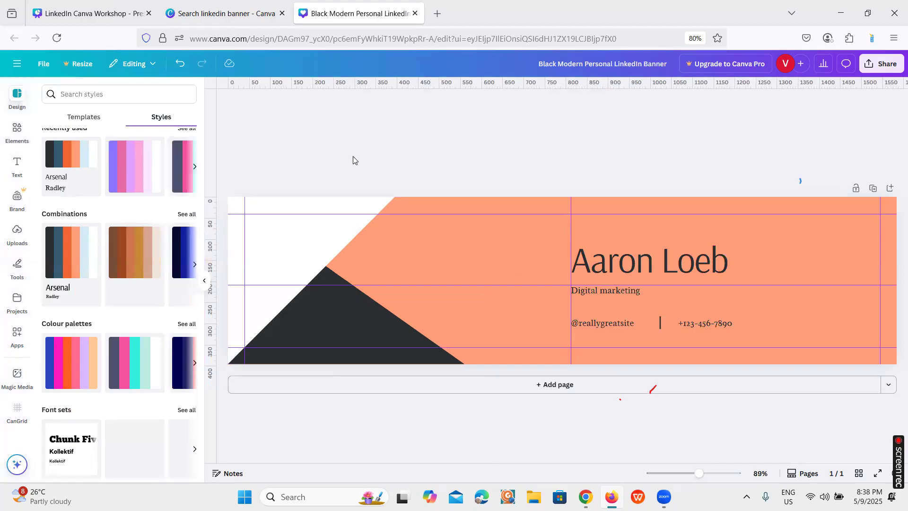
# Consult the "Inside Canva" slide again and add a new paragraph text box to the banner
pyautogui.click(126, 9)
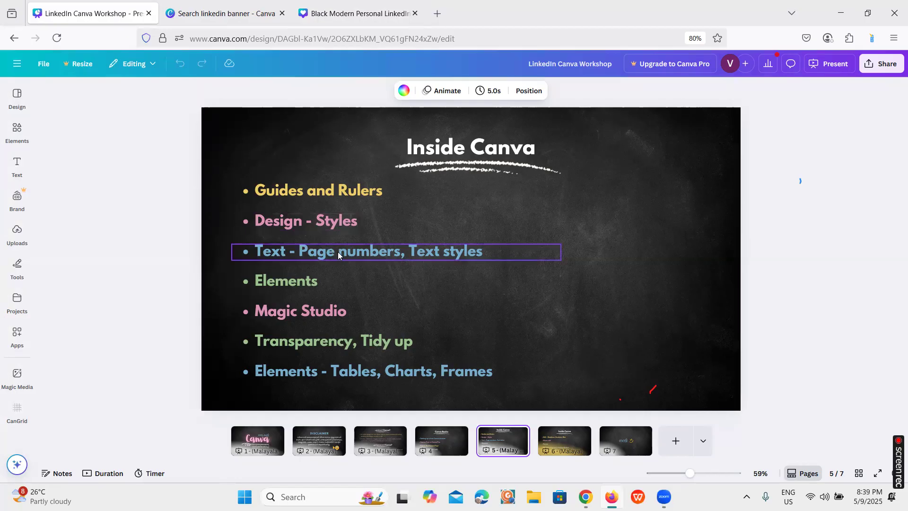
pyautogui.click(309, 19)
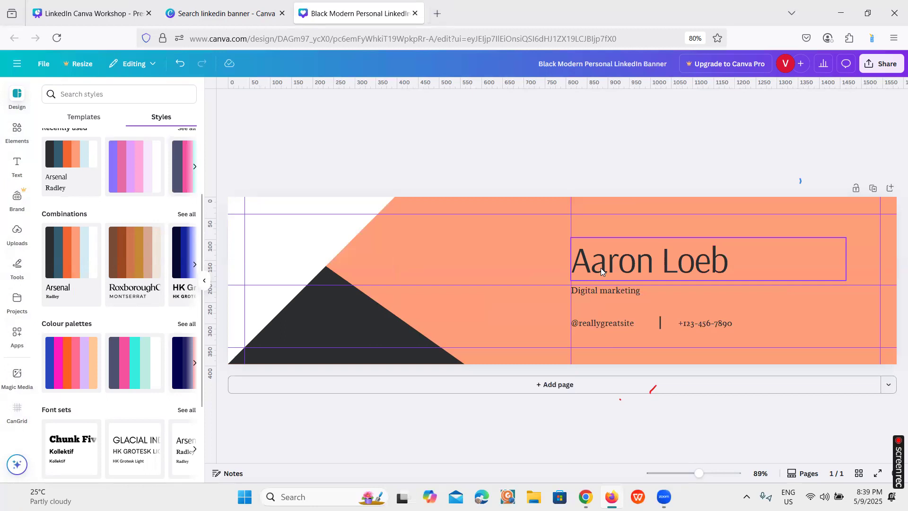
pyautogui.click(18, 166)
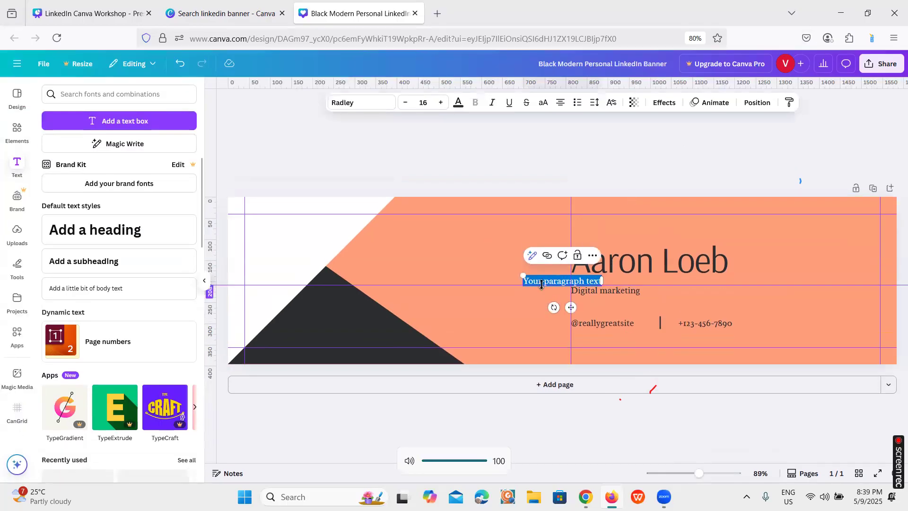
# Look through the font categories available for the new paragraph text
pyautogui.click(362, 103)
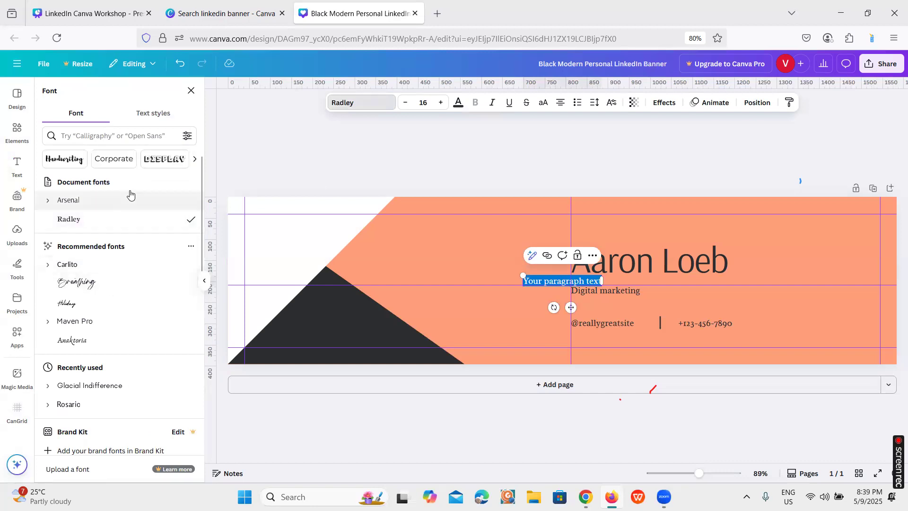
pyautogui.click(194, 161)
pyautogui.click(195, 160)
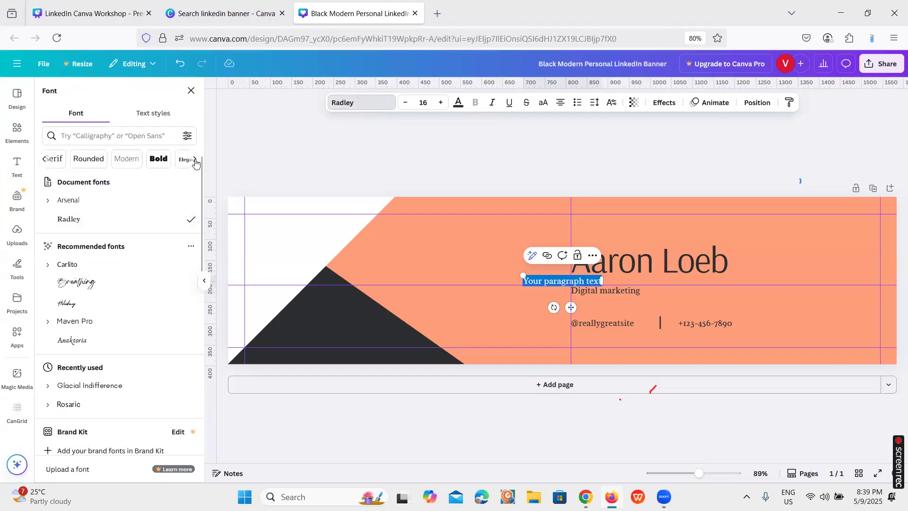
pyautogui.click(195, 161)
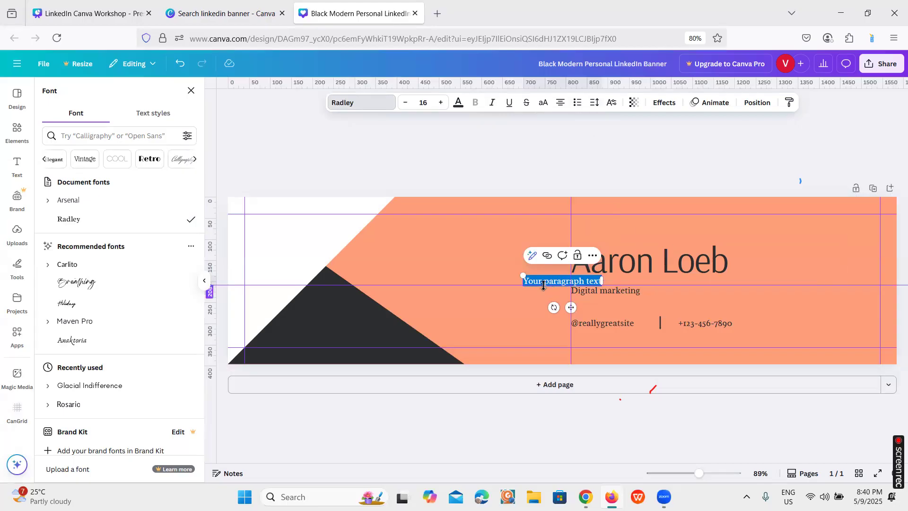
# Move the new paragraph text to the empty area left of the name and enlarge it to font size 30.1
pyautogui.click(512, 242)
pyautogui.click(541, 295)
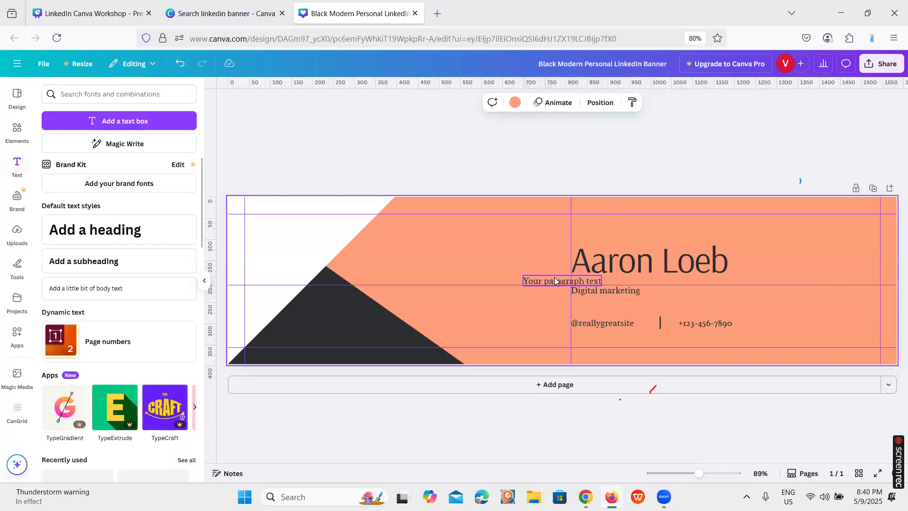
pyautogui.click(544, 281)
pyautogui.moveTo(544, 281); pyautogui.dragTo(343, 229)
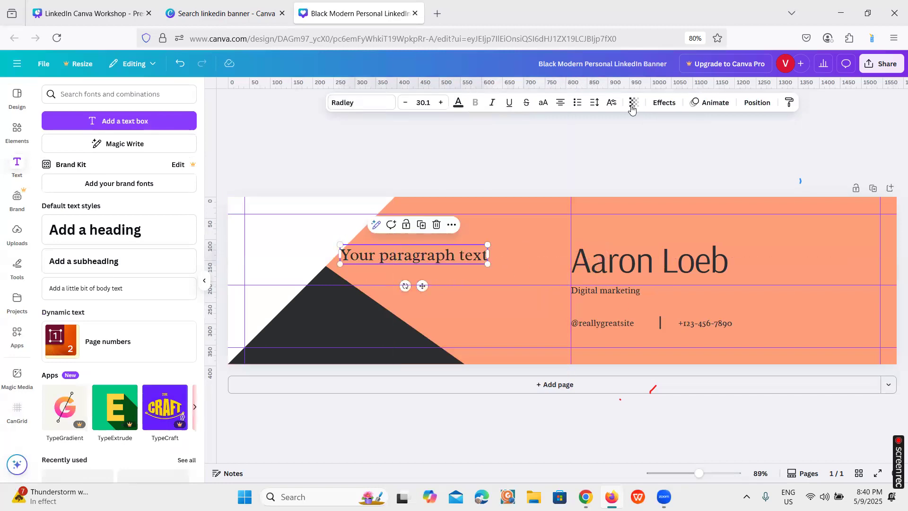
# Set the letter spacing of the new paragraph text to 138
pyautogui.click(594, 102)
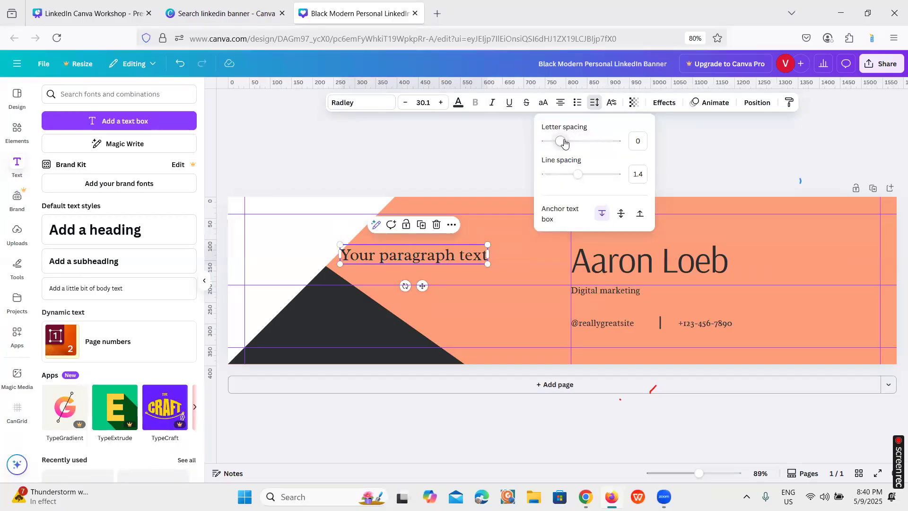
pyautogui.moveTo(565, 141); pyautogui.dragTo(574, 145)
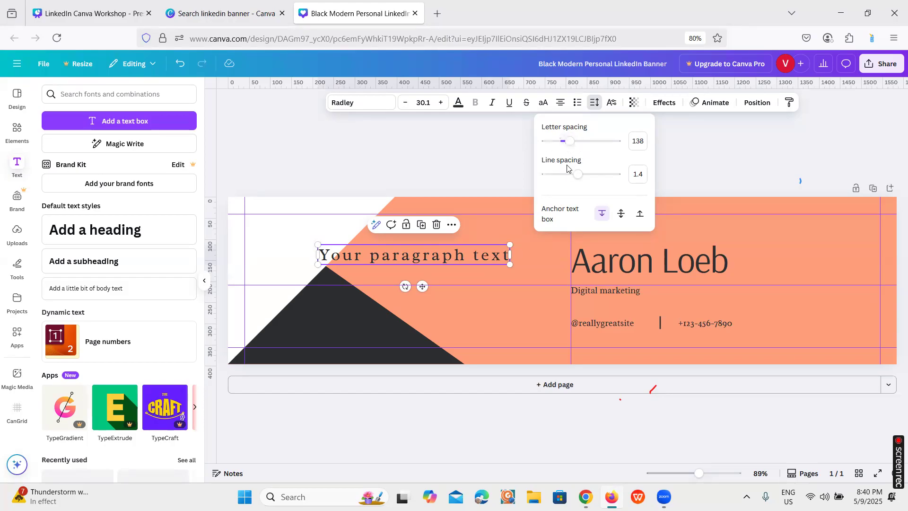
pyautogui.click(491, 274)
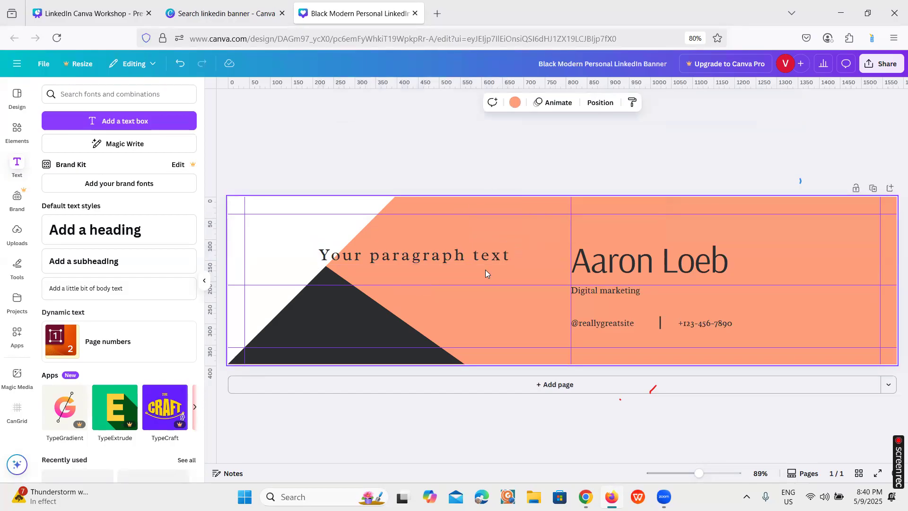
pyautogui.click(458, 254)
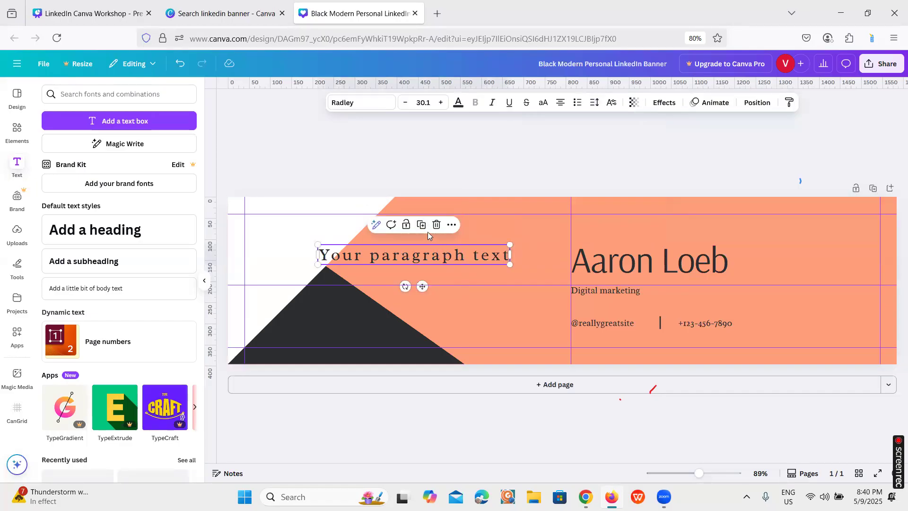
pyautogui.click(519, 282)
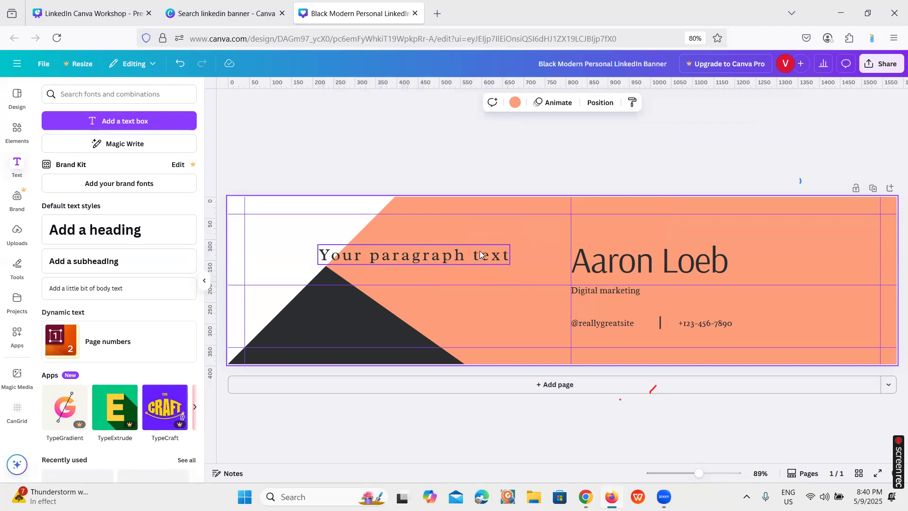
# Duplicate the spaced paragraph text and arrange the two copies one above the other with a clear gap between them
pyautogui.click(481, 255)
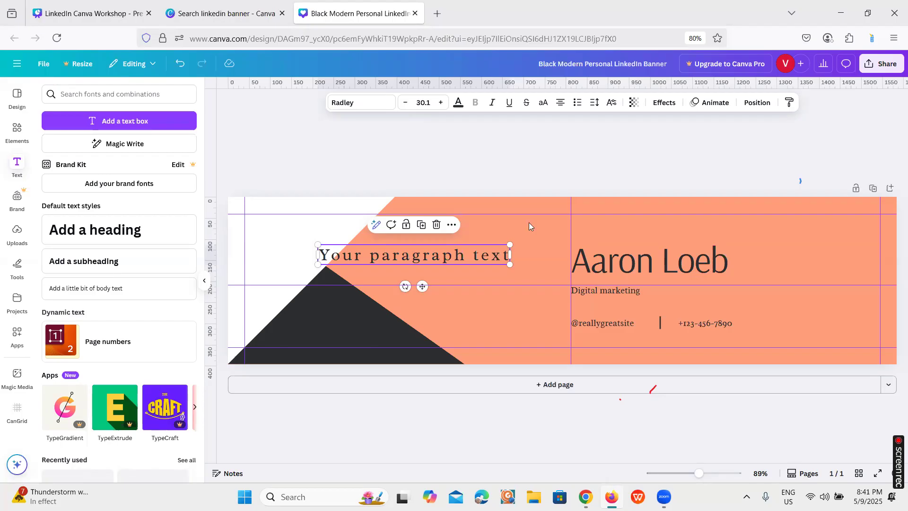
pyautogui.click(422, 226)
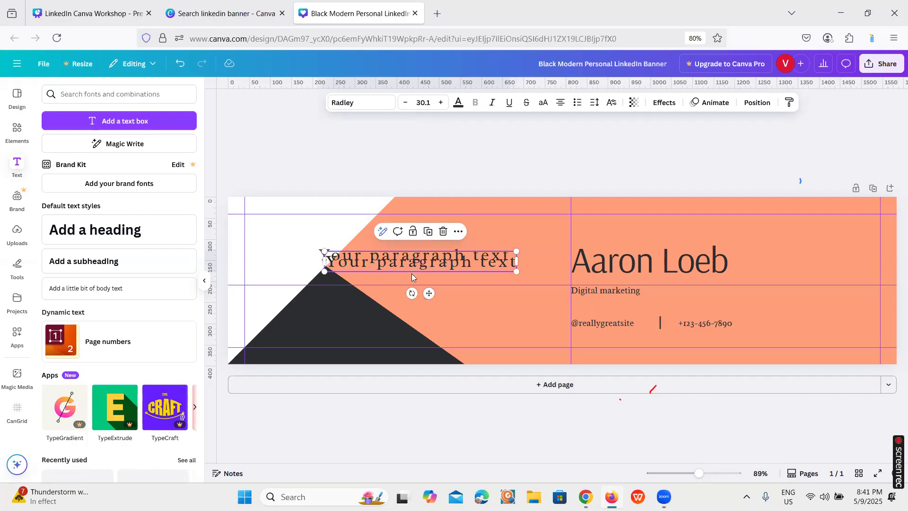
pyautogui.moveTo(415, 265); pyautogui.dragTo(411, 277)
pyautogui.moveTo(417, 259); pyautogui.dragTo(417, 282)
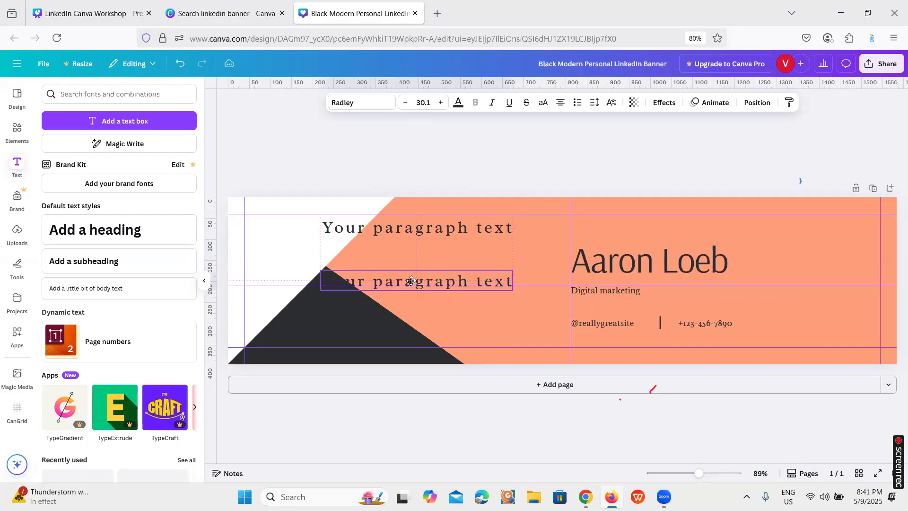
# Split the upper paragraph text into two lines, with the word "text" on the second line
pyautogui.click(433, 222)
pyautogui.doubleClick(449, 230)
pyautogui.click(475, 228)
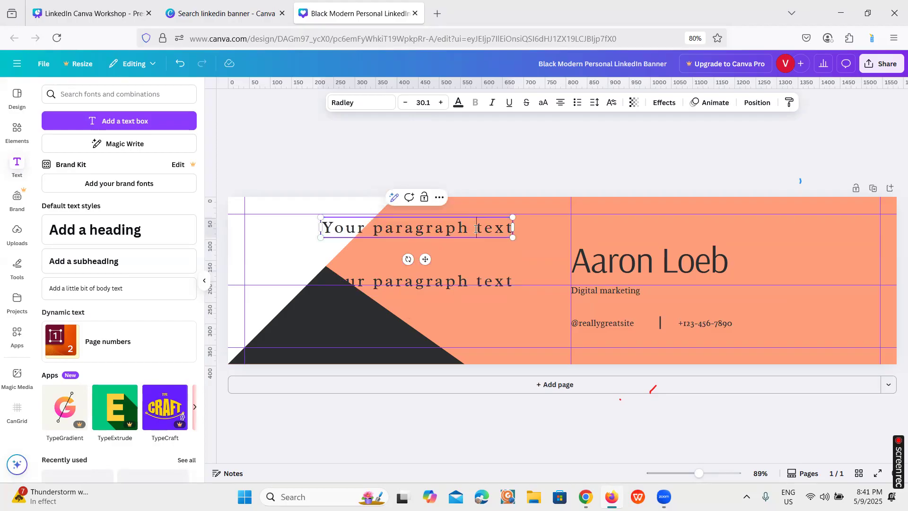
pyautogui.press('BackSpace')
pyautogui.press('Return')
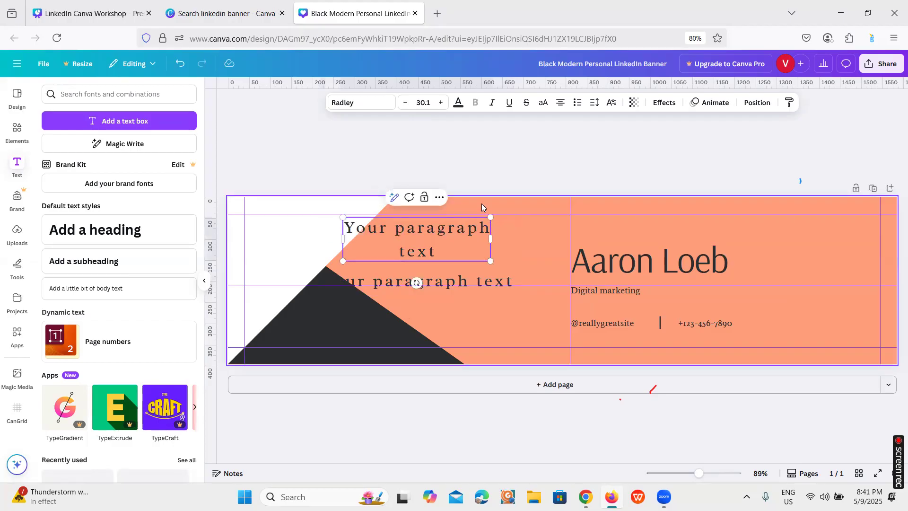
pyautogui.click(533, 257)
pyautogui.click(457, 223)
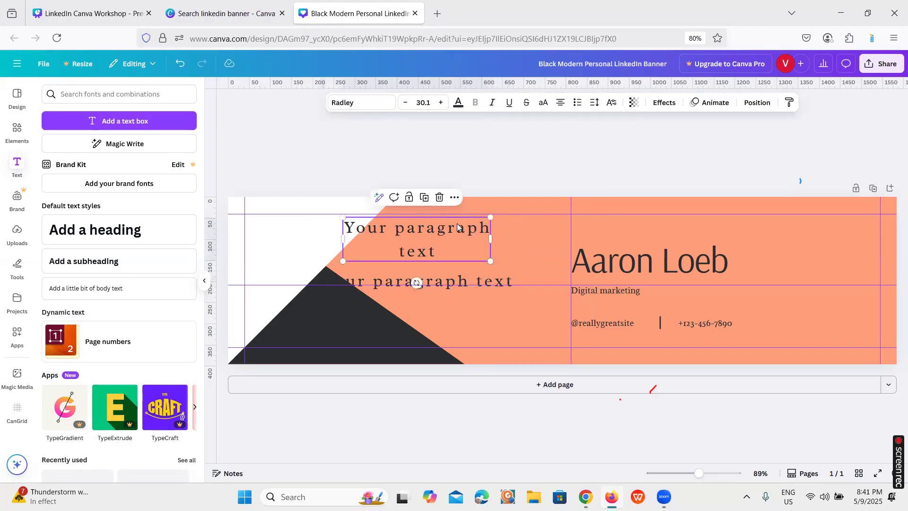
# Set the line spacing of the two-line paragraph text to 1.55
pyautogui.click(595, 111)
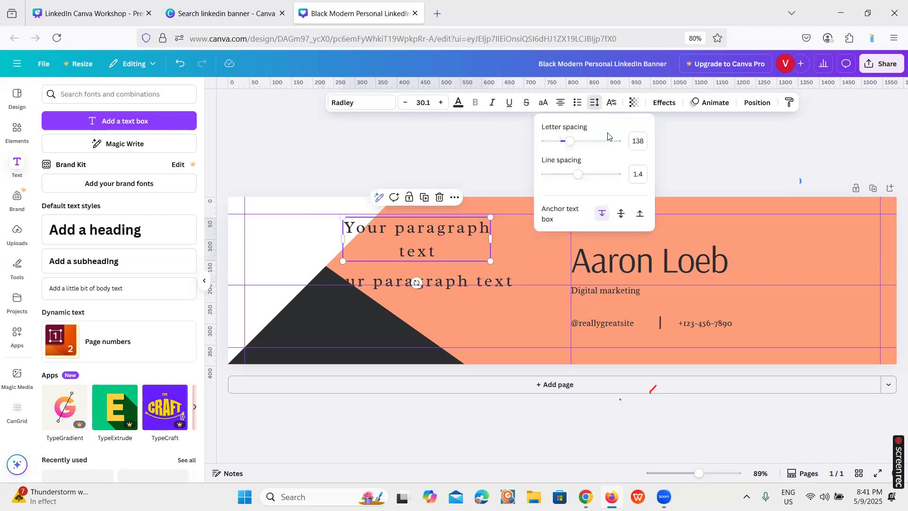
pyautogui.moveTo(578, 175); pyautogui.dragTo(581, 175)
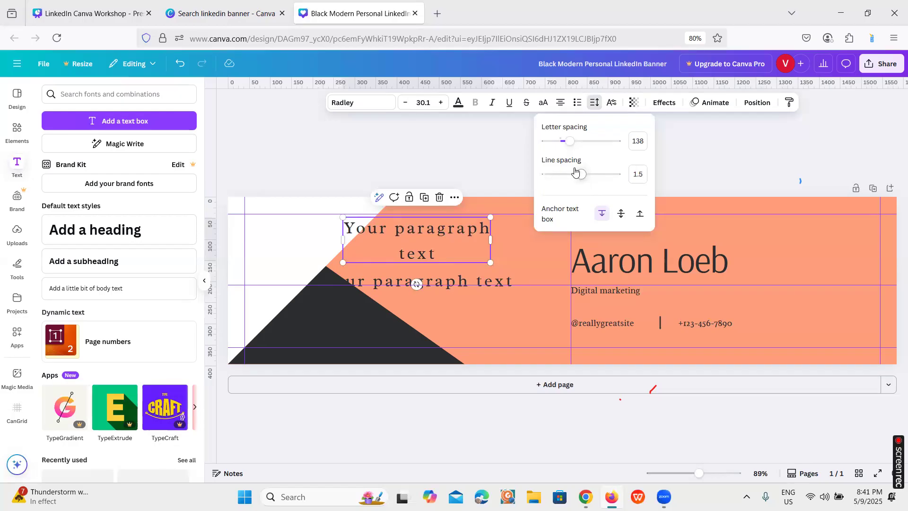
pyautogui.moveTo(583, 181); pyautogui.dragTo(585, 182)
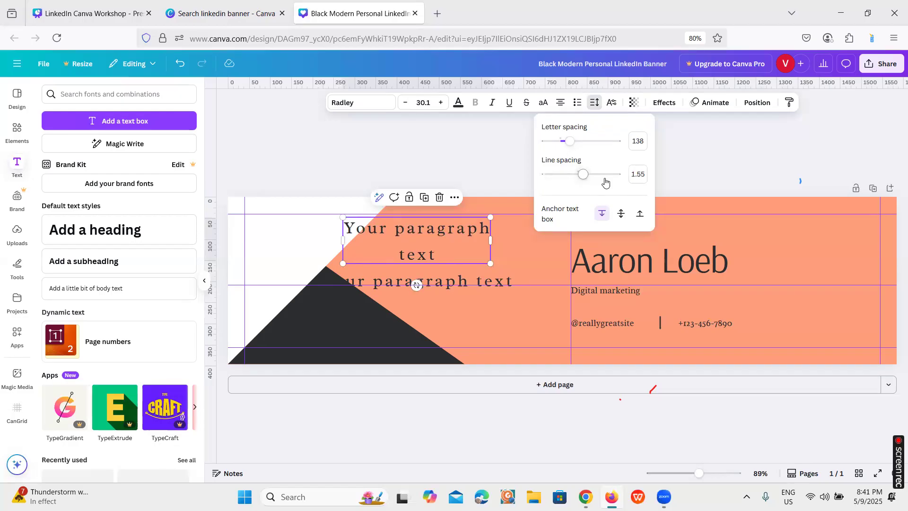
pyautogui.click(503, 163)
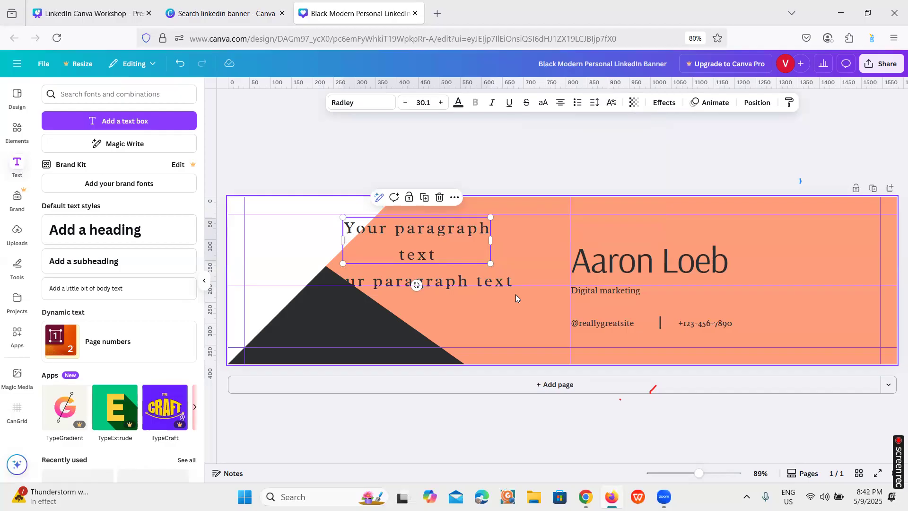
# Delete both paragraph text boxes from the banner
pyautogui.click(440, 198)
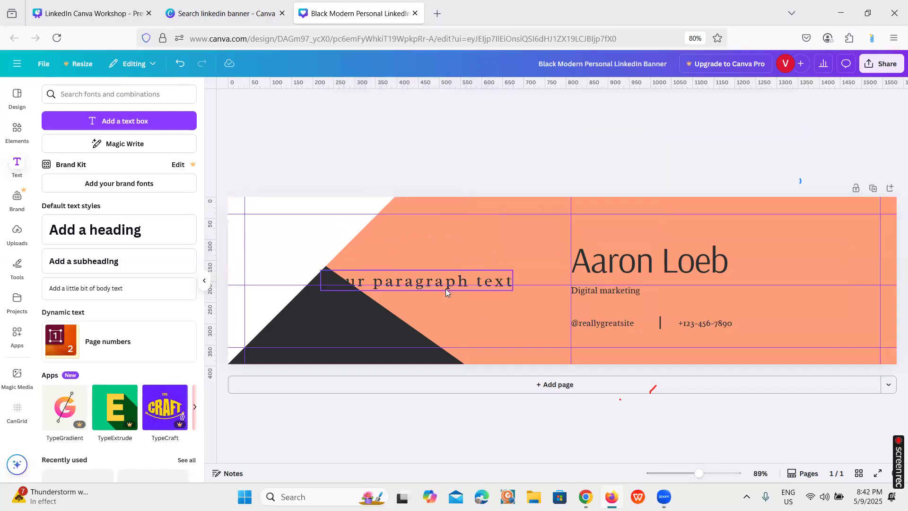
pyautogui.click(447, 284)
pyautogui.click(440, 250)
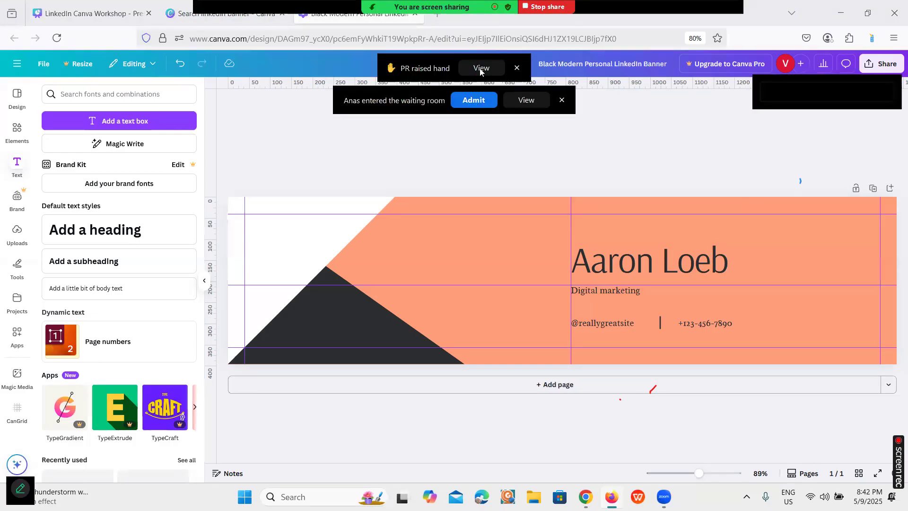
pyautogui.click(480, 68)
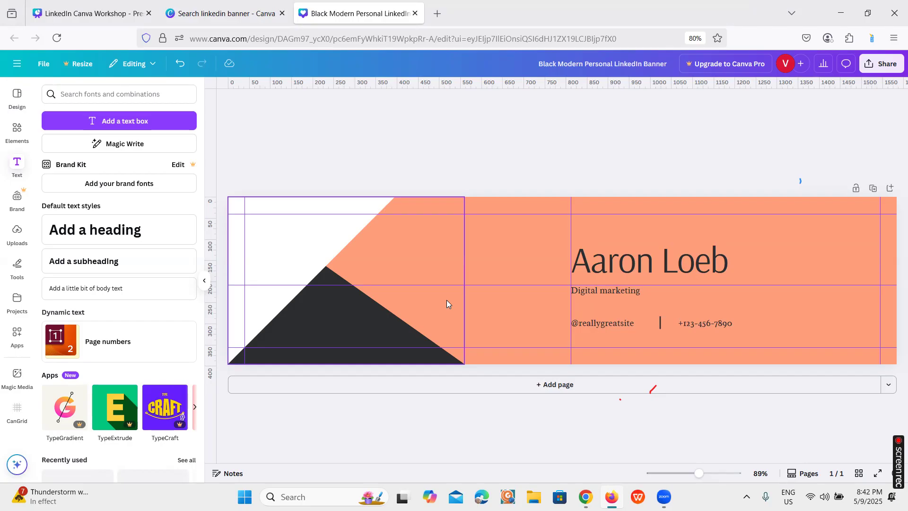
# Add a second page to the design and change its background colour to white
pyautogui.click(890, 189)
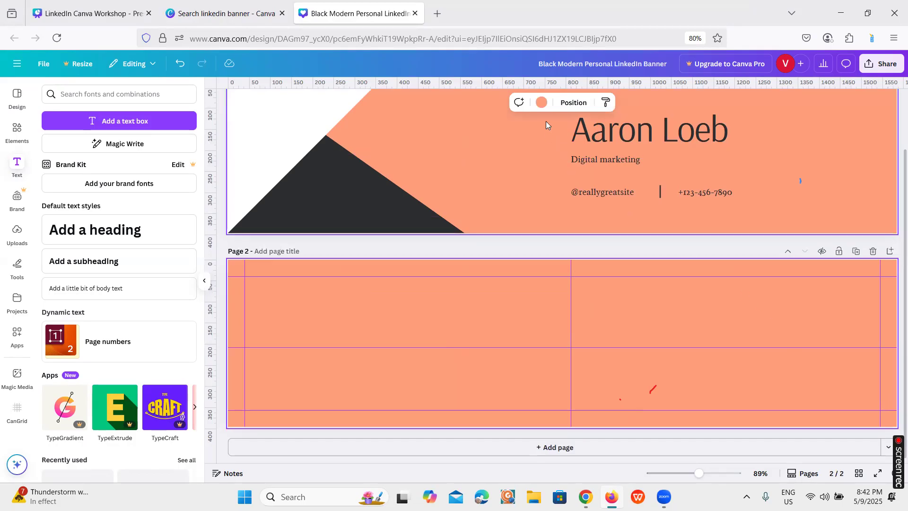
pyautogui.click(539, 103)
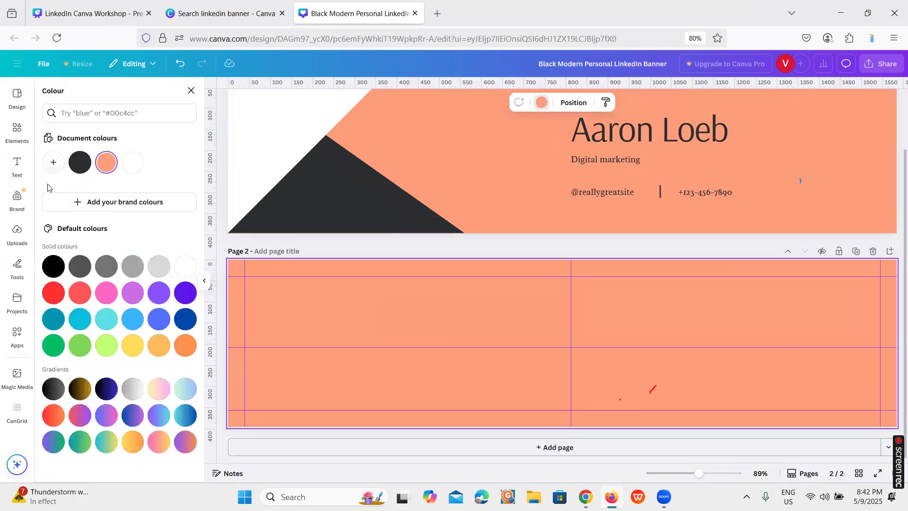
pyautogui.click(132, 162)
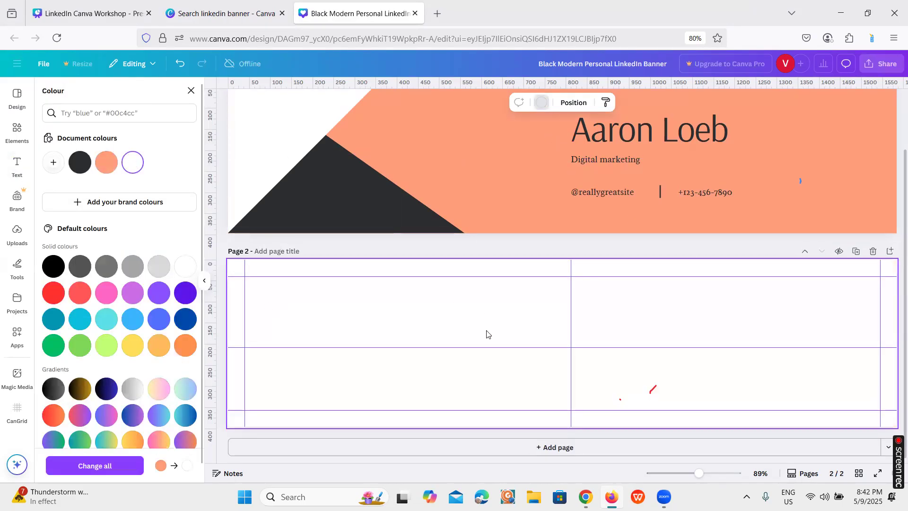
pyautogui.scroll(2, 501, 323)
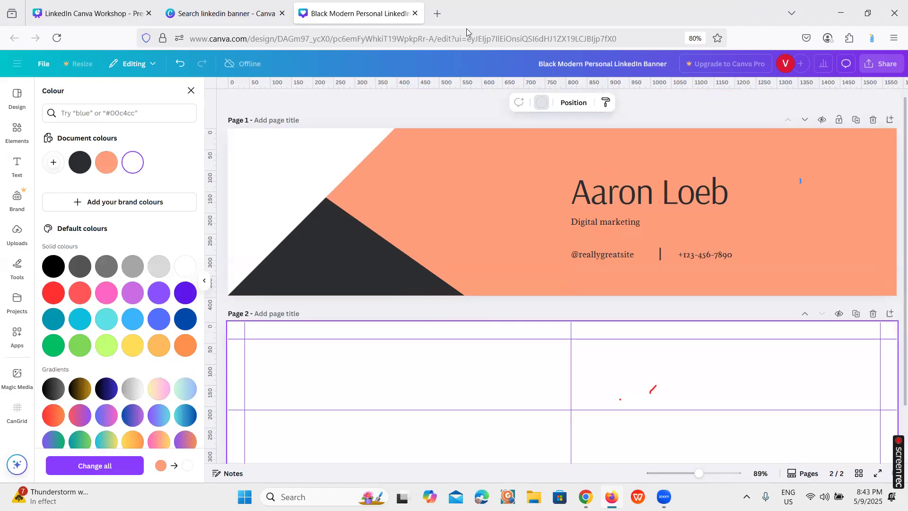
pyautogui.moveTo(229, 7)
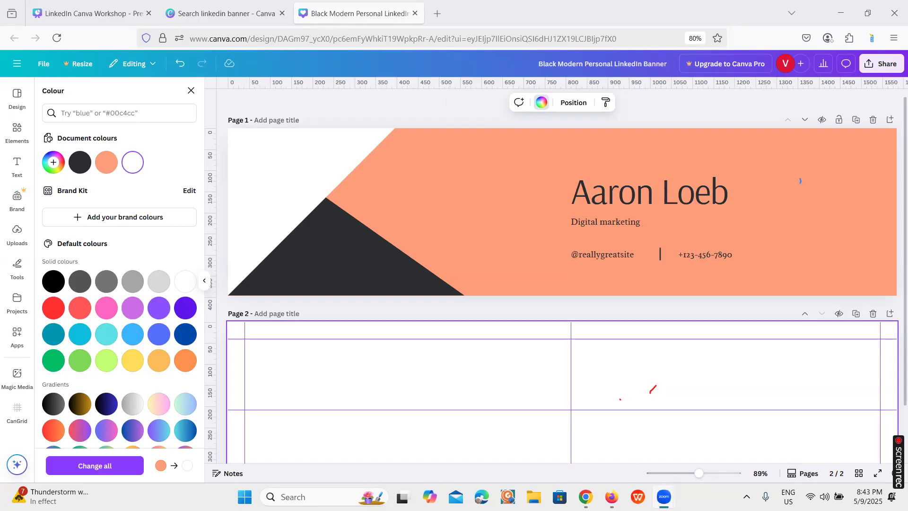
pyautogui.moveTo(665, 497)
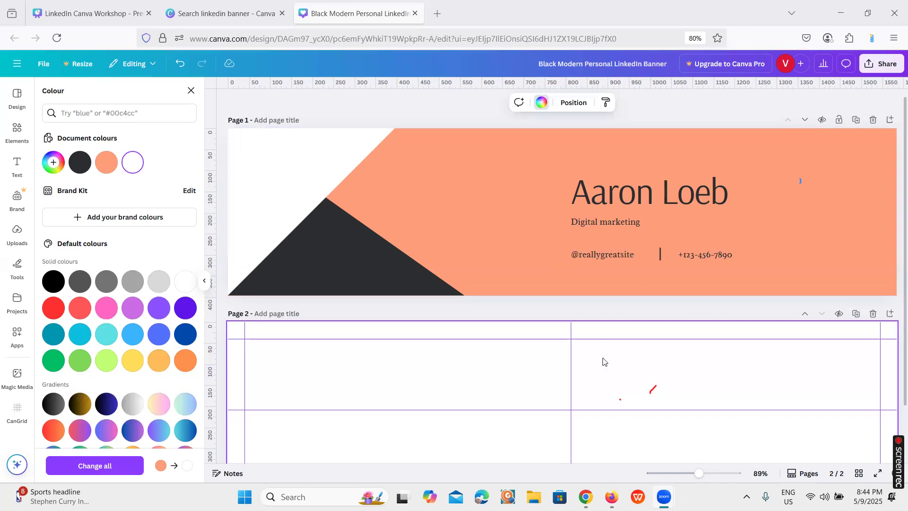
pyautogui.scroll(-2, 601, 361)
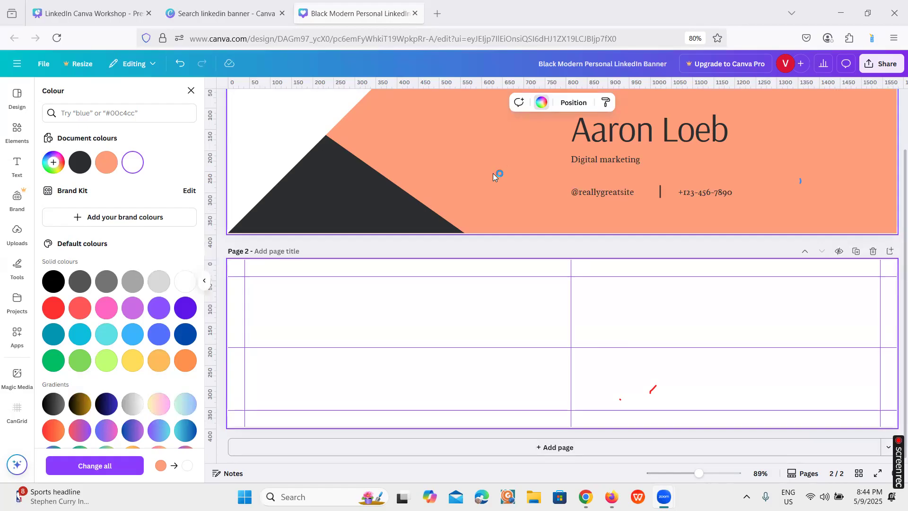
pyautogui.scroll(1, 493, 173)
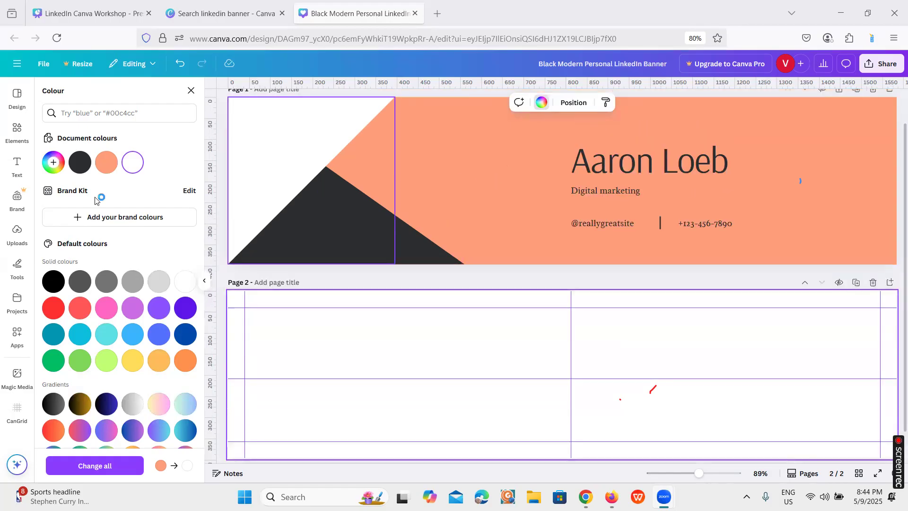
# Search the elements library for "triangle"
pyautogui.click(16, 132)
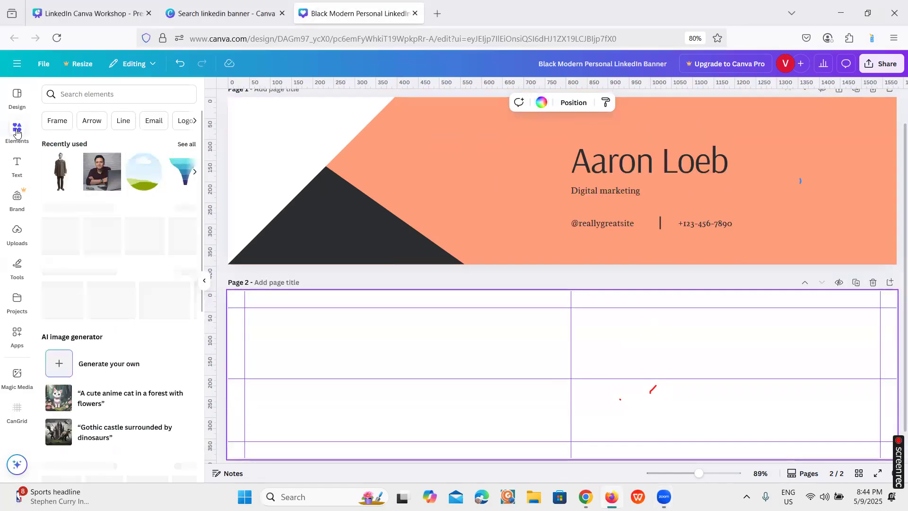
pyautogui.click(86, 94)
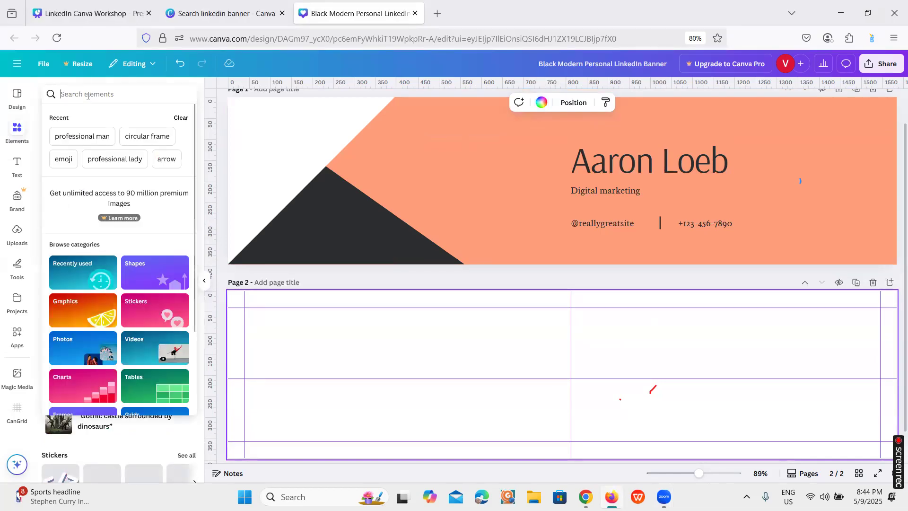
pyautogui.write('triangle')
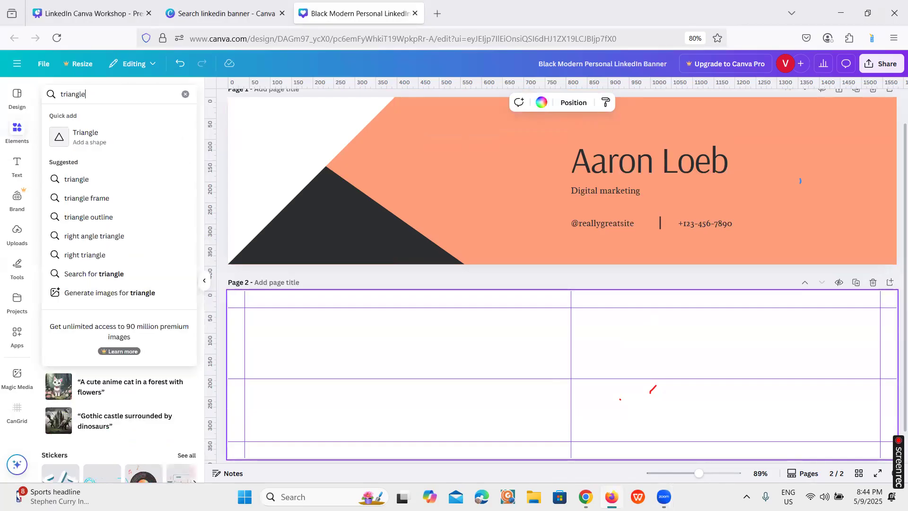
pyautogui.press('Return')
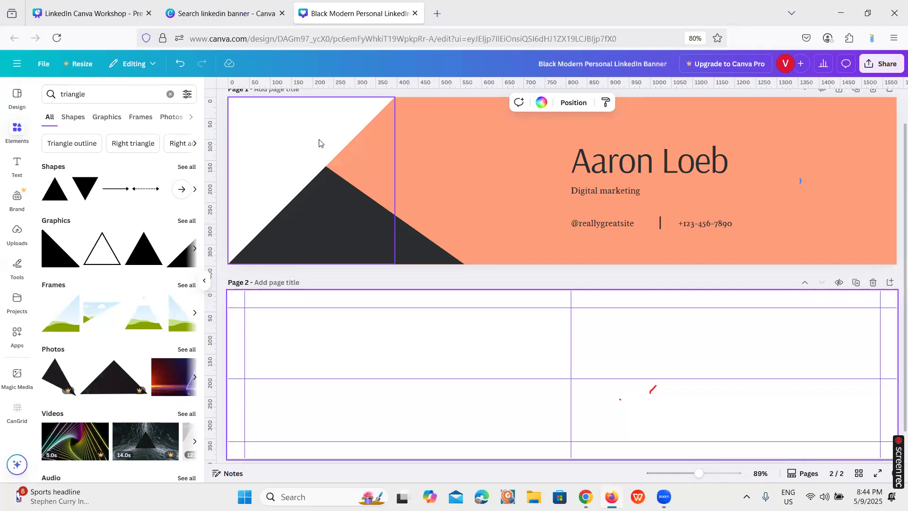
# Check the "Inside Canva" topic slide in the LinkedIn Canva Workshop presentation, then return to the banner design
pyautogui.scroll(1, 523, 292)
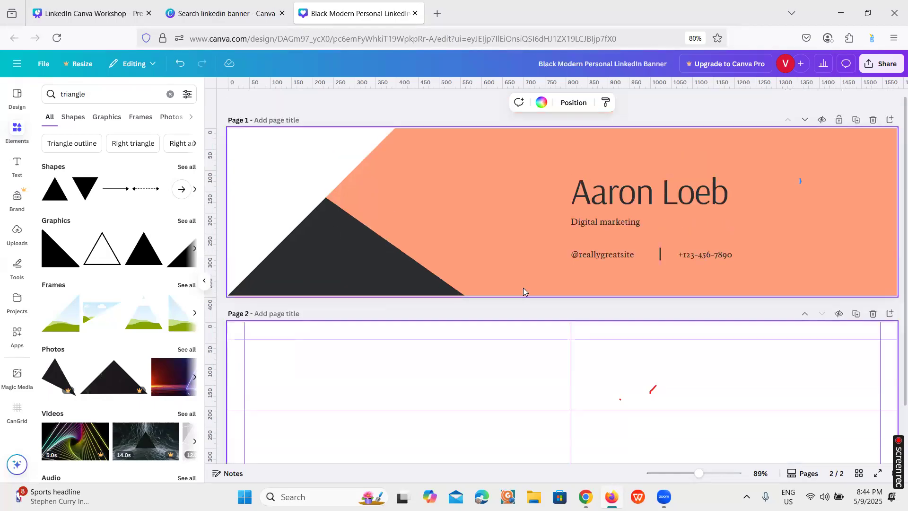
pyautogui.click(113, 2)
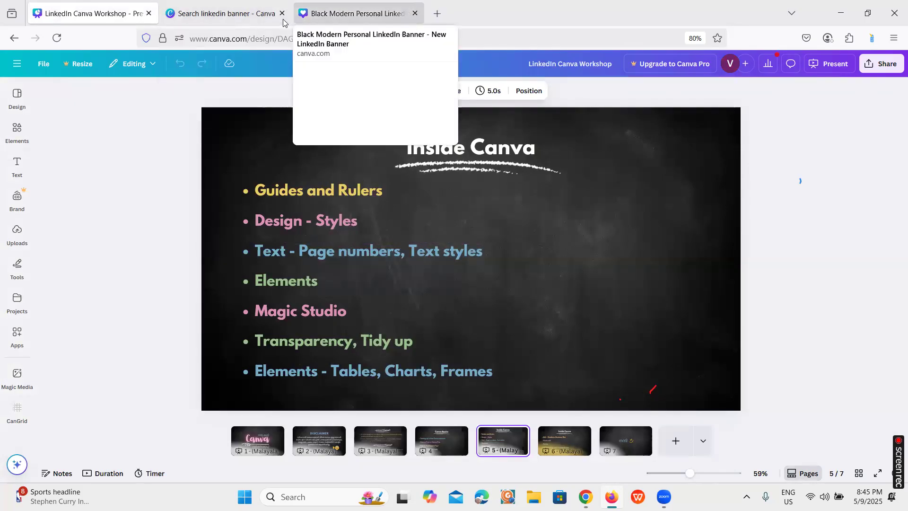
pyautogui.click(312, 14)
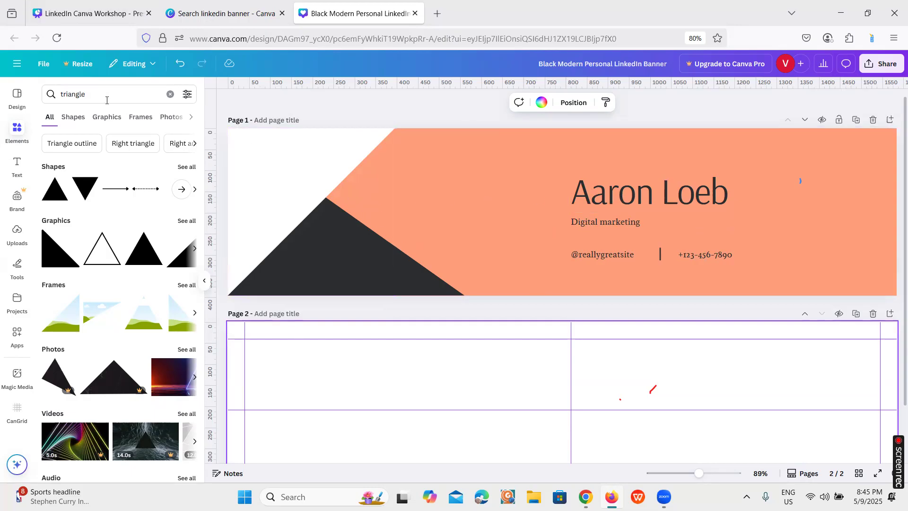
# Look through the graphics, frames, photos, videos and audio results for the triangle search
pyautogui.click(119, 119)
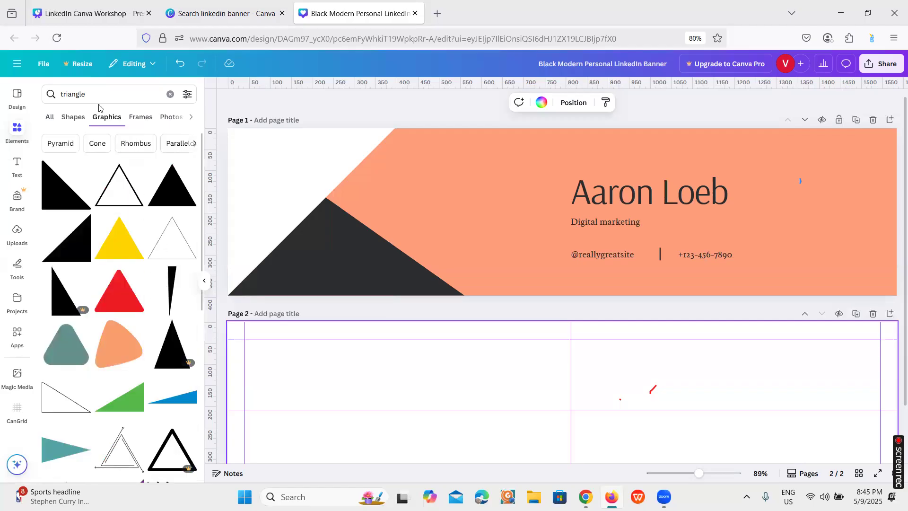
pyautogui.click(140, 117)
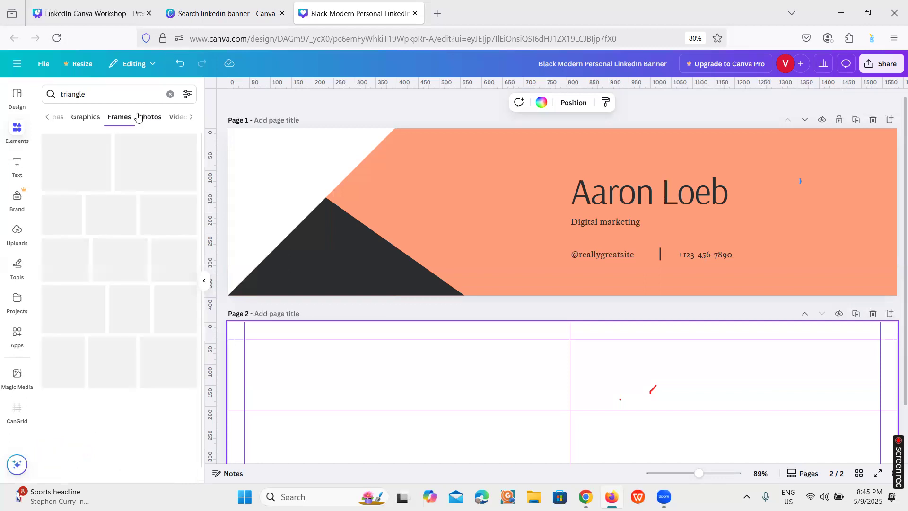
pyautogui.click(154, 117)
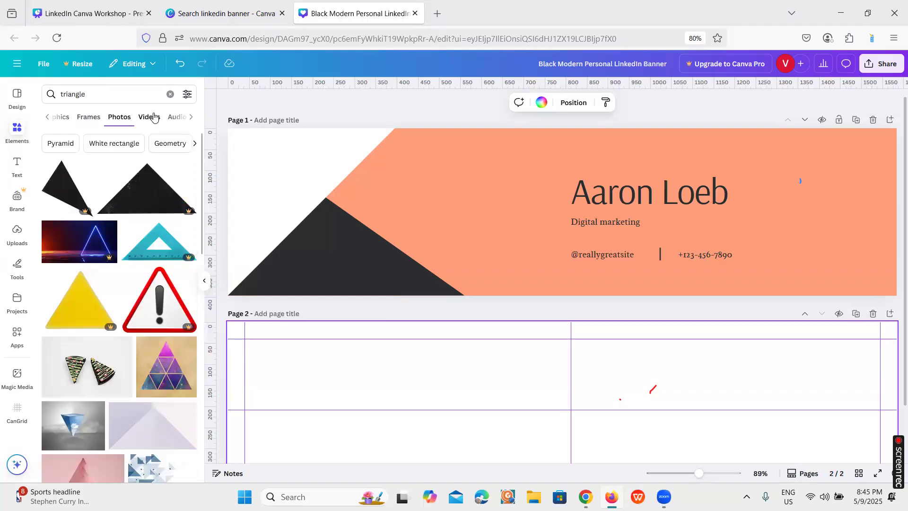
pyautogui.click(154, 117)
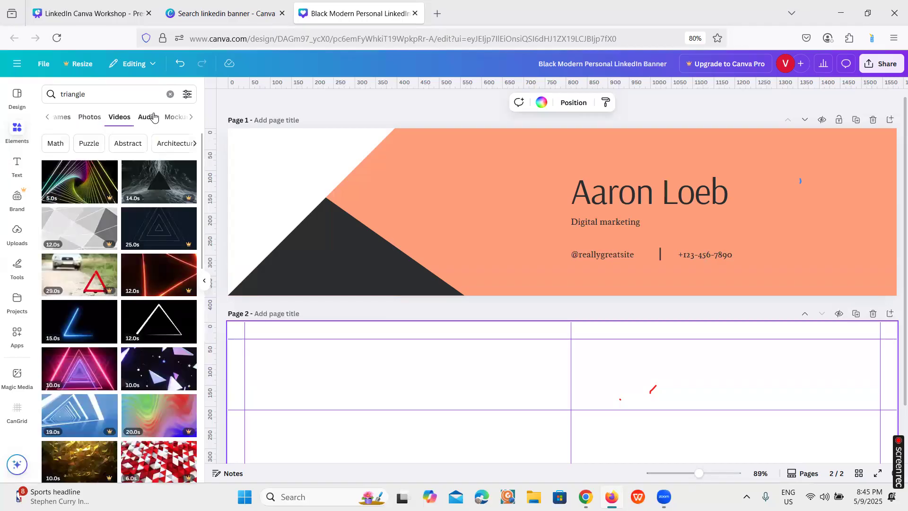
pyautogui.click(153, 117)
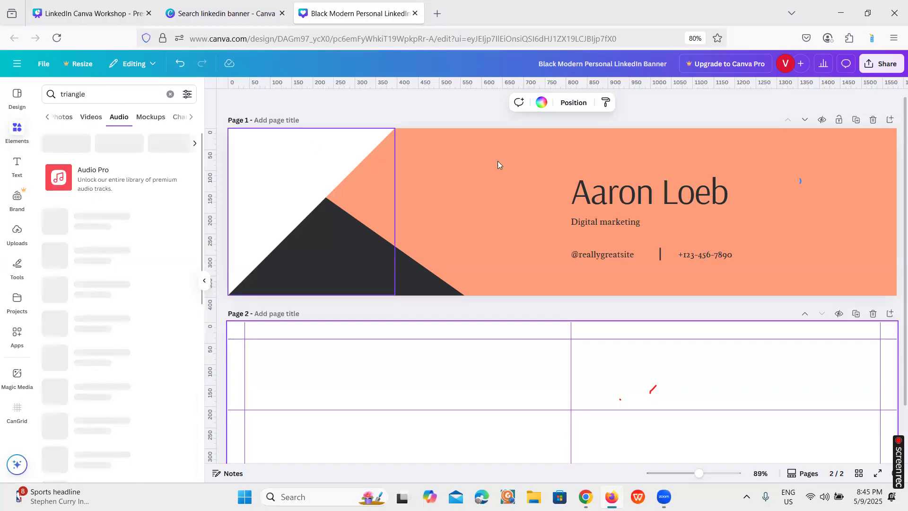
# Add the "Innovation at Work" font combination to the blank second page
pyautogui.click(16, 164)
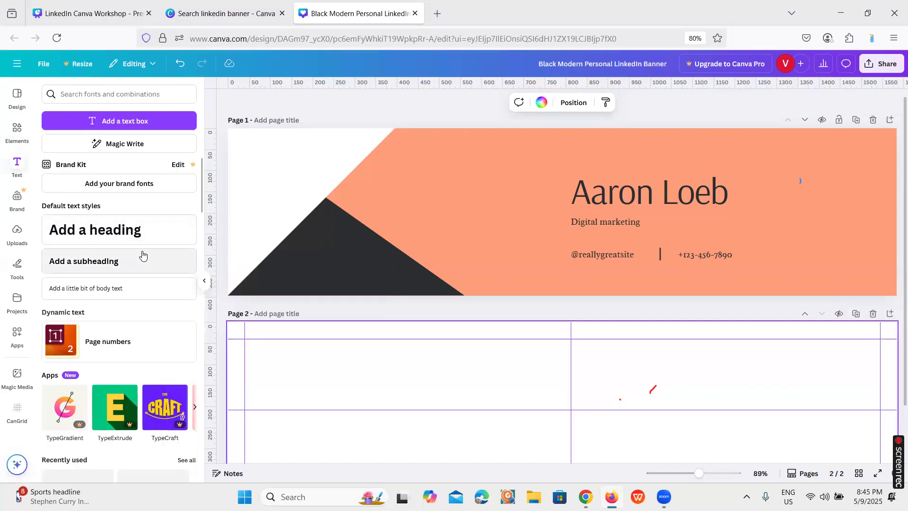
pyautogui.scroll(-7, 136, 237)
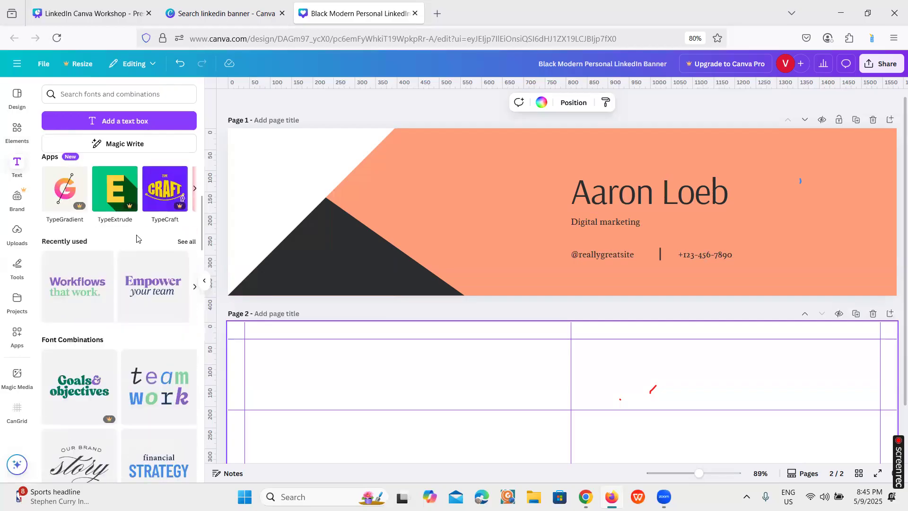
pyautogui.scroll(2, 136, 236)
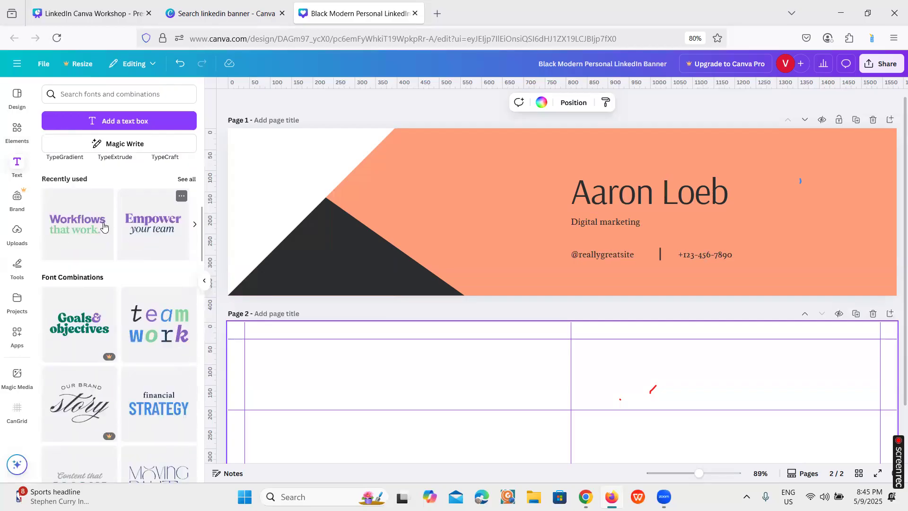
pyautogui.scroll(-3, 144, 220)
pyautogui.scroll(-4, 162, 245)
pyautogui.scroll(-1, 163, 245)
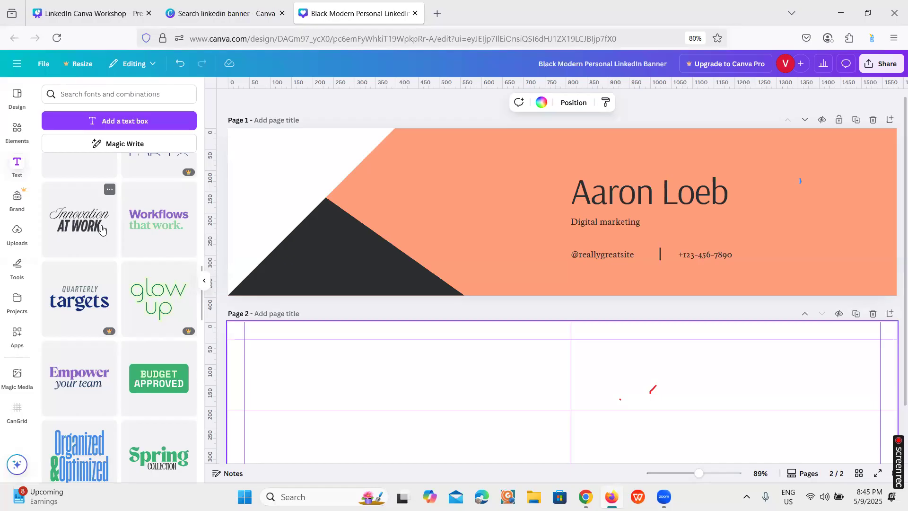
pyautogui.moveTo(101, 229); pyautogui.dragTo(450, 358)
pyautogui.scroll(-2, 456, 353)
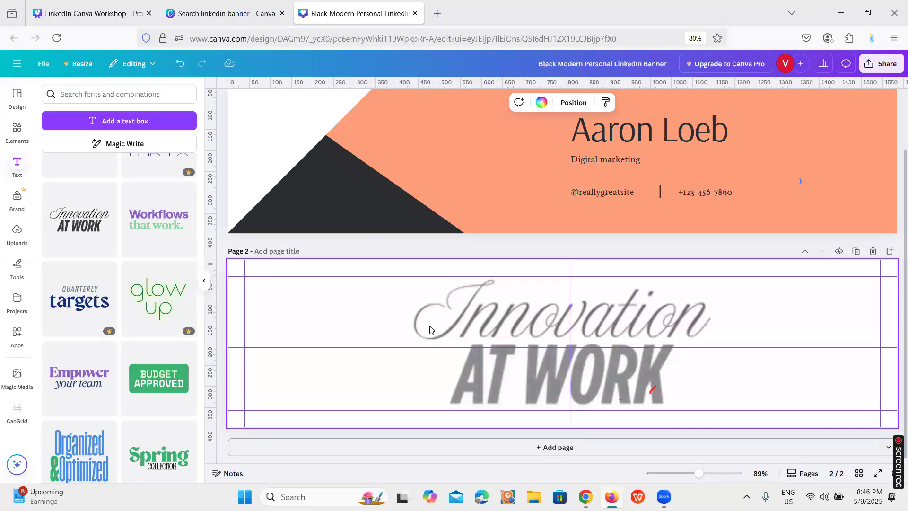
# Duplicate page 1 with the orange banner so the copy sits before the font-combination page
pyautogui.scroll(1, 405, 336)
pyautogui.scroll(6, 137, 284)
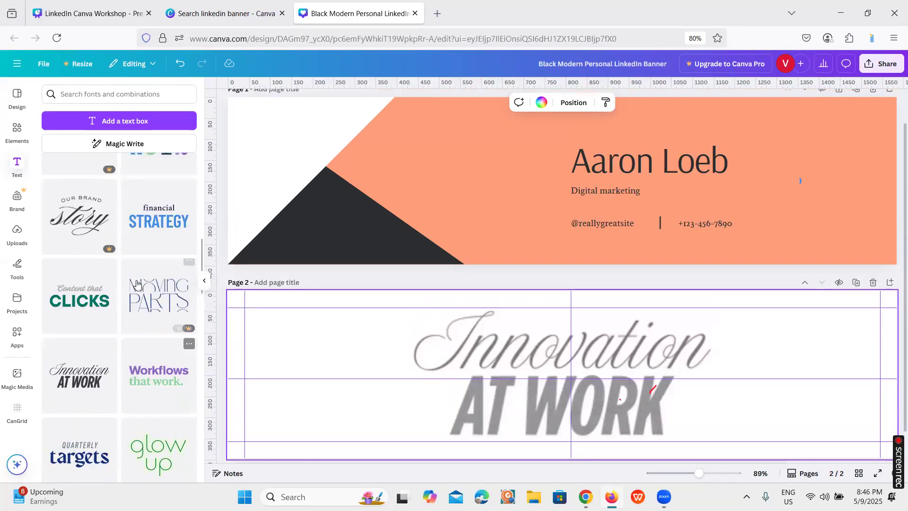
pyautogui.scroll(5, 137, 283)
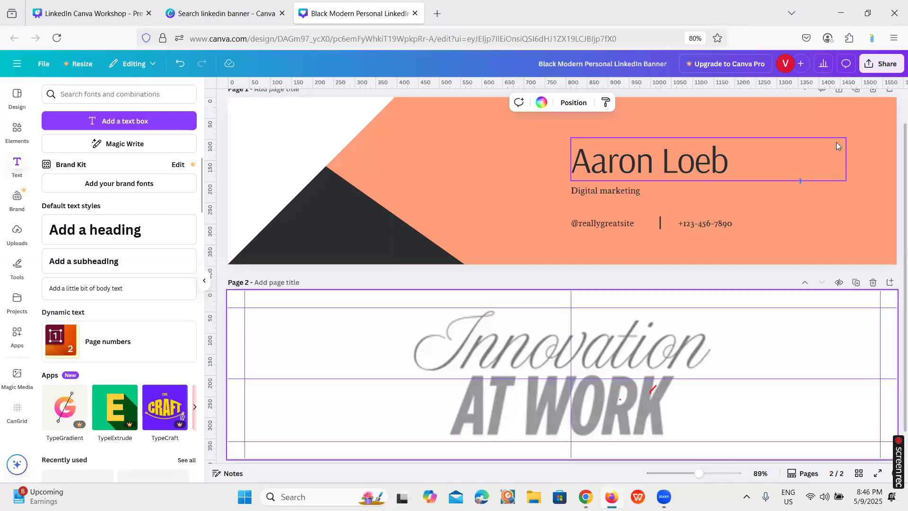
pyautogui.scroll(1, 838, 142)
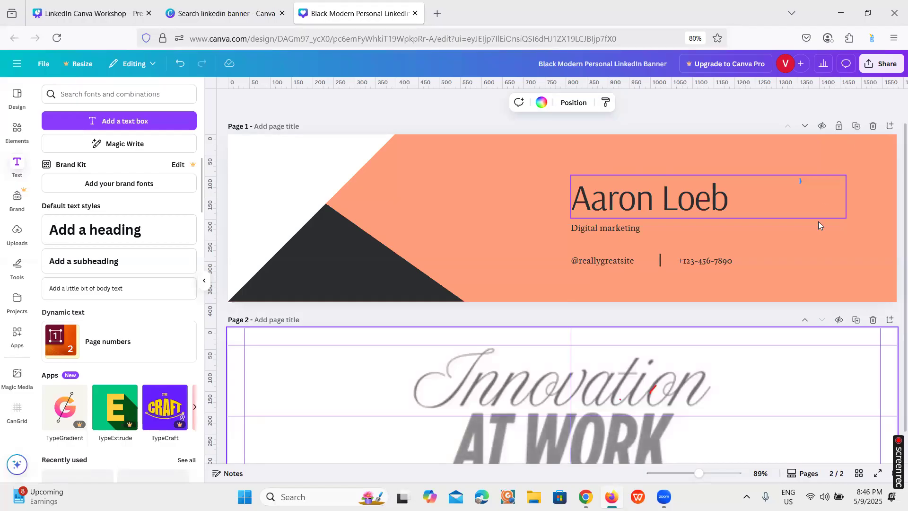
pyautogui.click(692, 300)
pyautogui.scroll(-2, 692, 301)
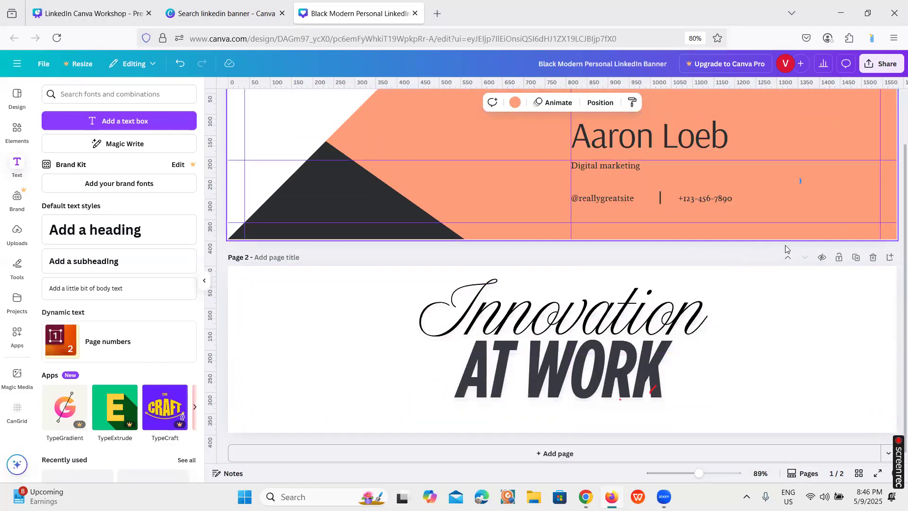
pyautogui.scroll(2, 820, 249)
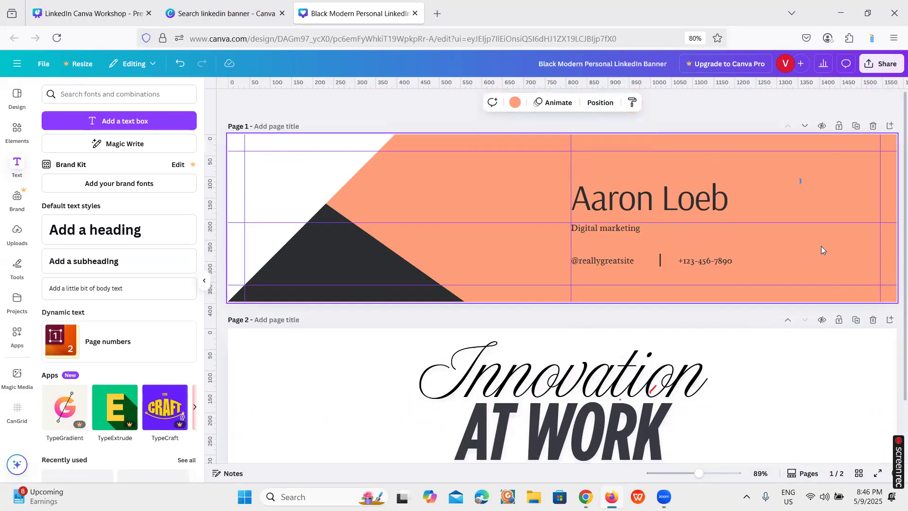
pyautogui.click(859, 129)
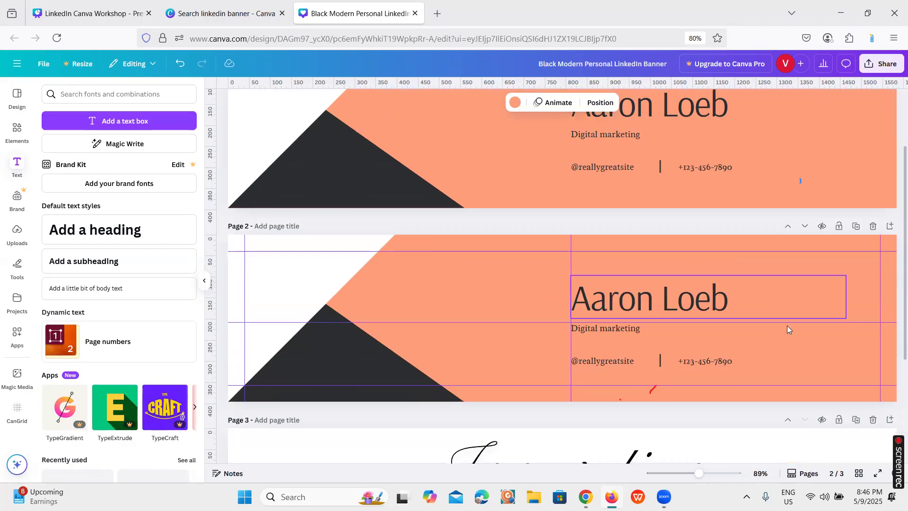
# Add dynamic page numbers to all pages and check them on each page
pyautogui.scroll(2, 738, 289)
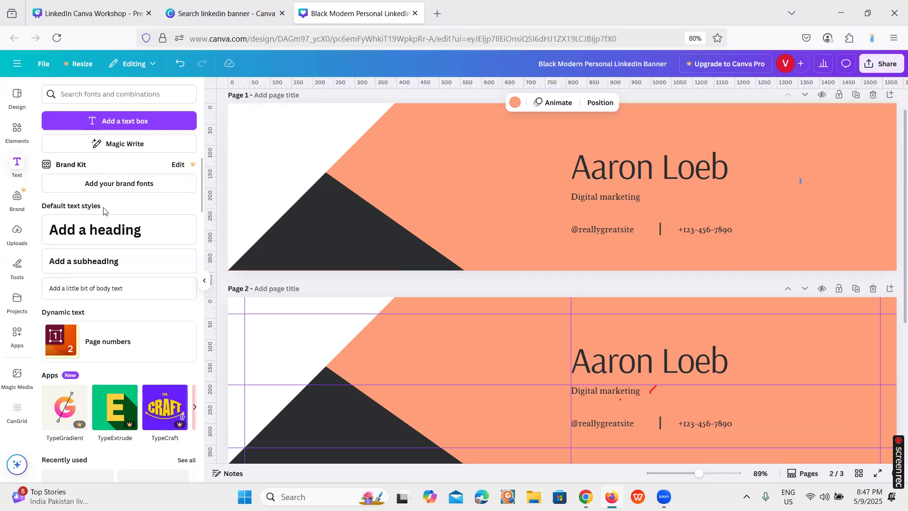
pyautogui.click(369, 152)
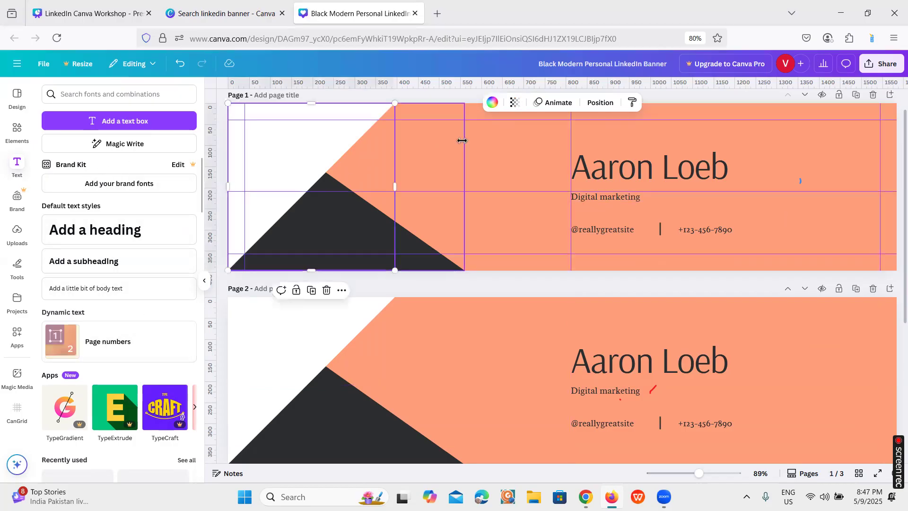
pyautogui.click(146, 336)
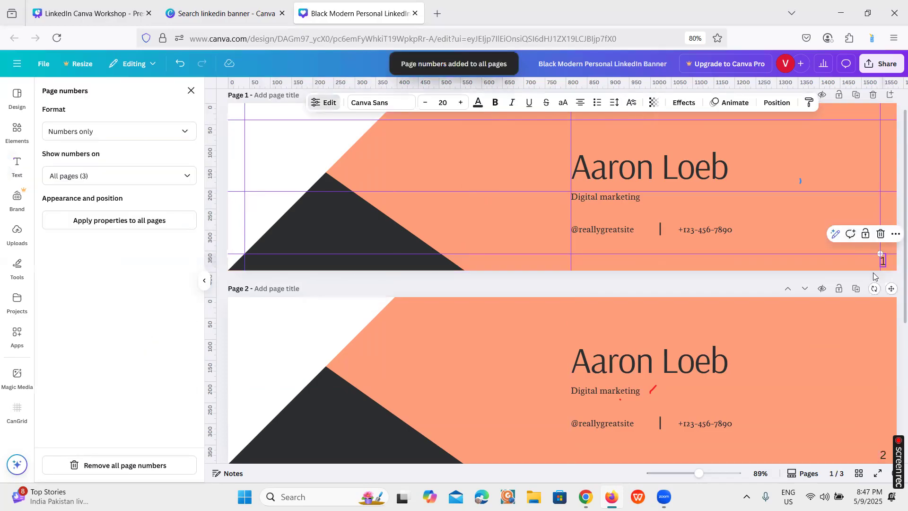
pyautogui.scroll(-2, 881, 260)
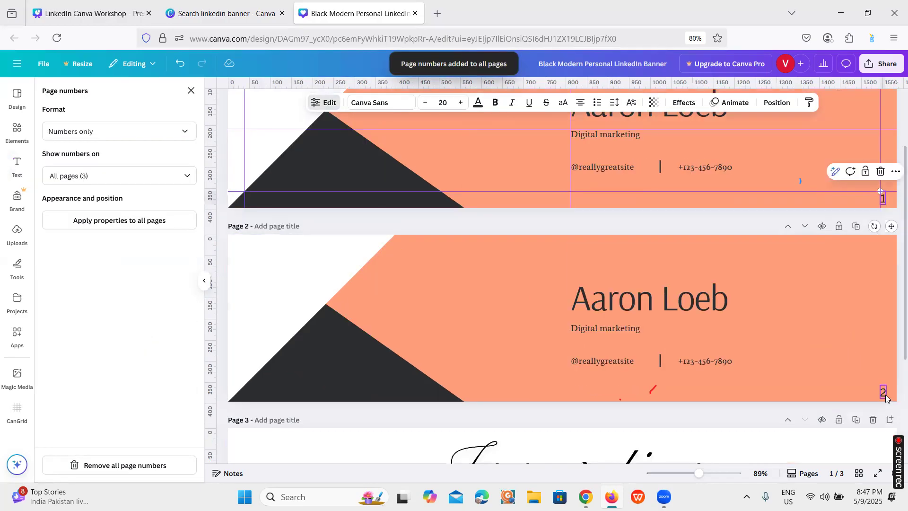
pyautogui.scroll(-5, 887, 396)
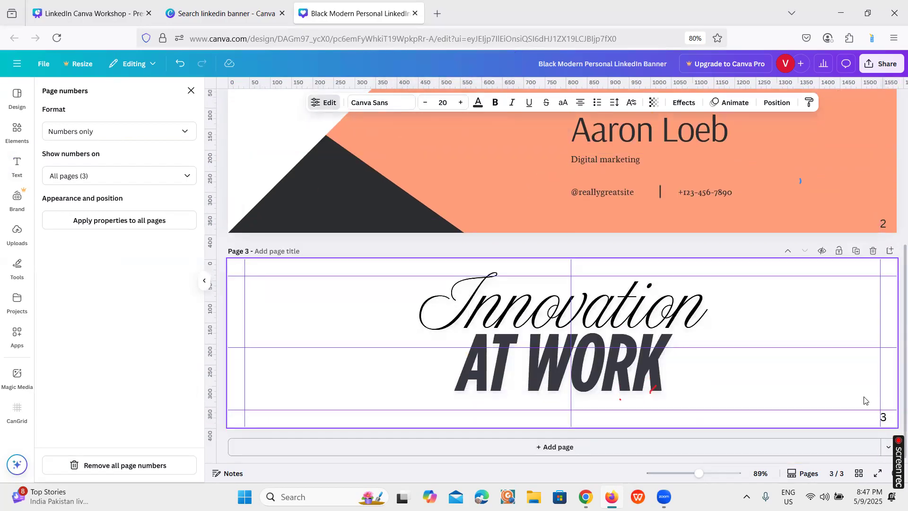
pyautogui.scroll(3, 865, 401)
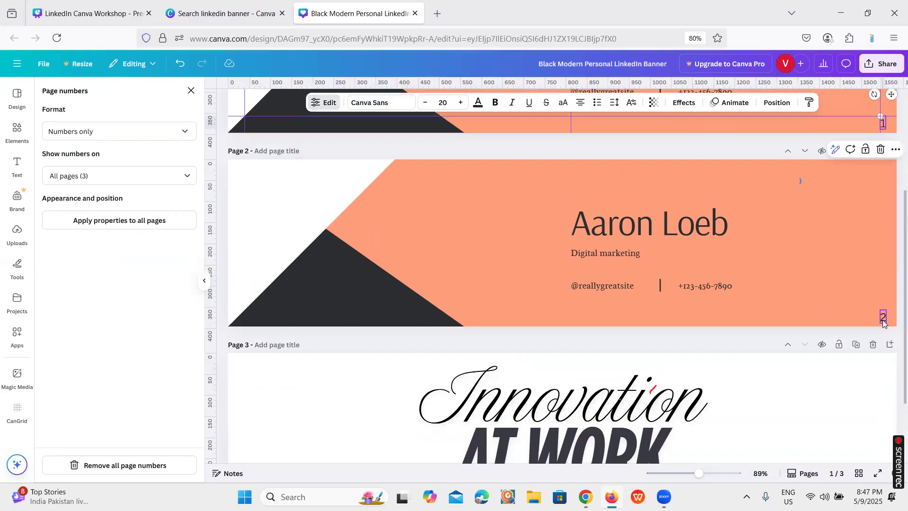
pyautogui.scroll(4, 850, 317)
pyautogui.scroll(-4, 850, 318)
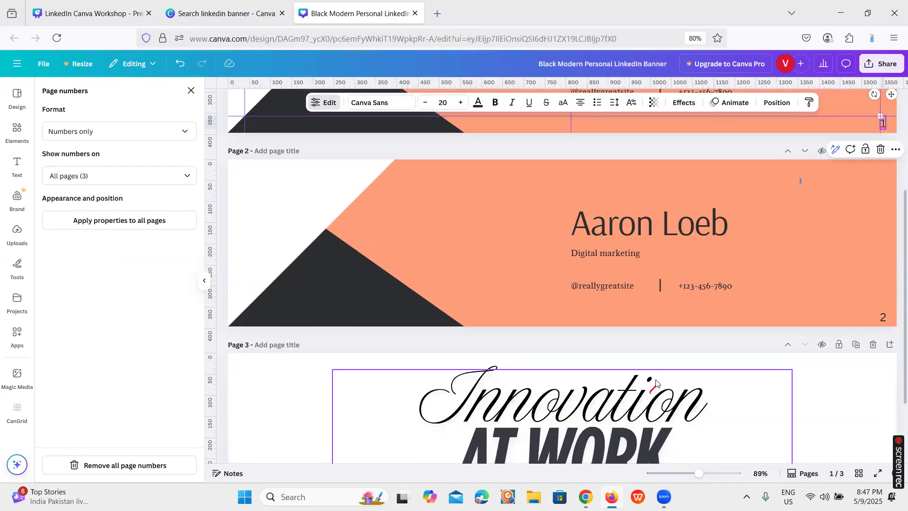
pyautogui.scroll(-2, 656, 383)
# Replace the word "Innovation" in the page 3 font combination with a person's first name, capitalising only its first letter
pyautogui.click(629, 330)
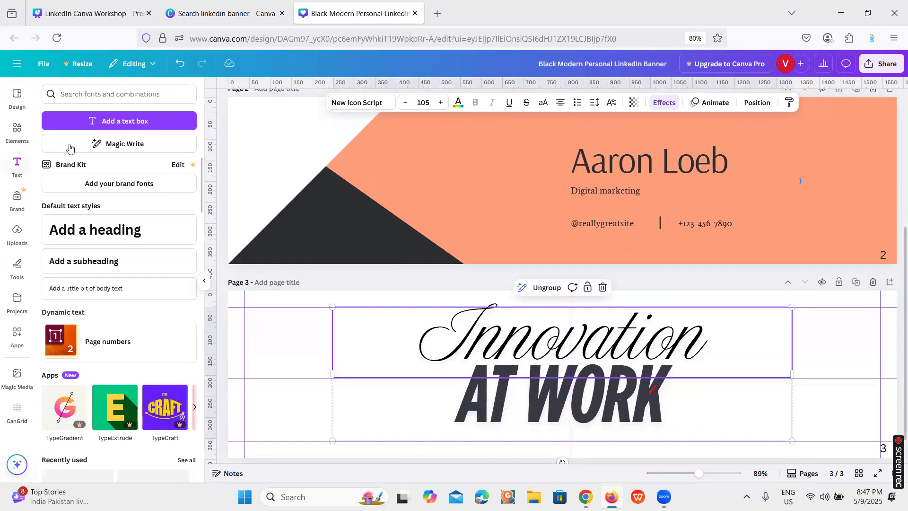
pyautogui.scroll(-6, 122, 333)
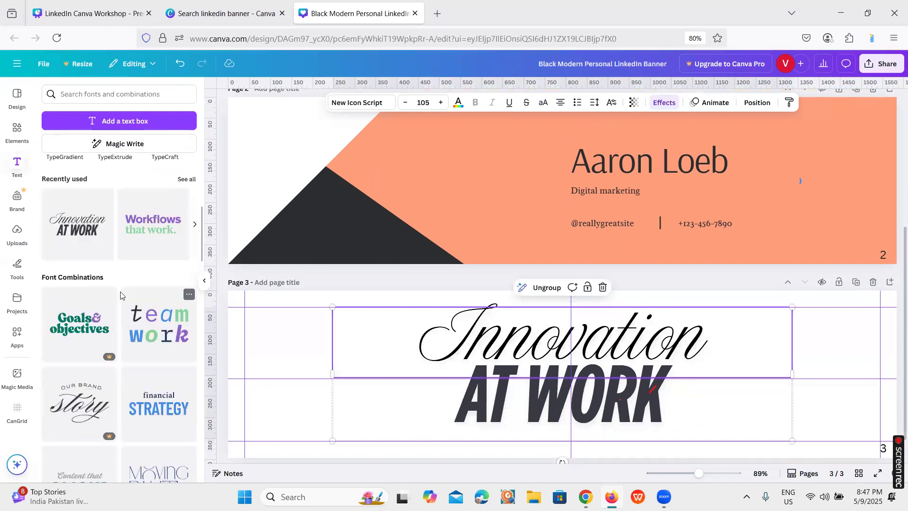
pyautogui.scroll(-7, 133, 293)
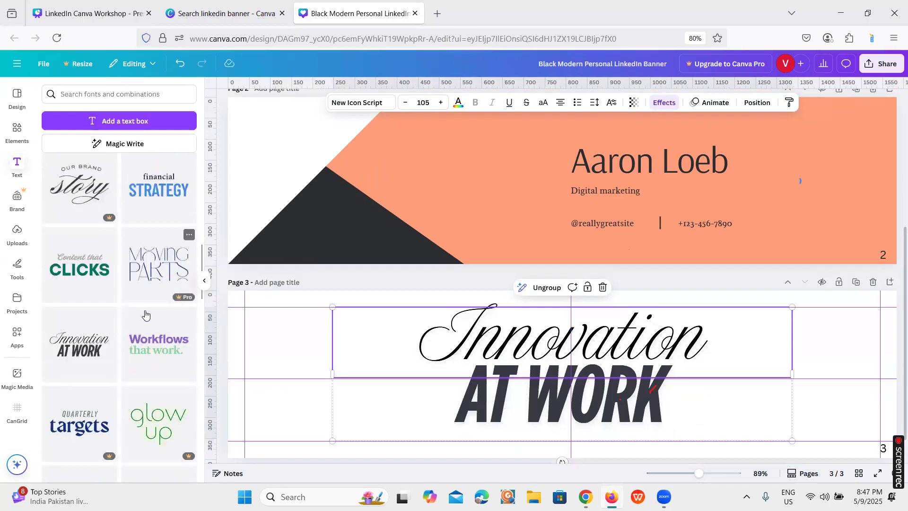
pyautogui.scroll(-3, 145, 318)
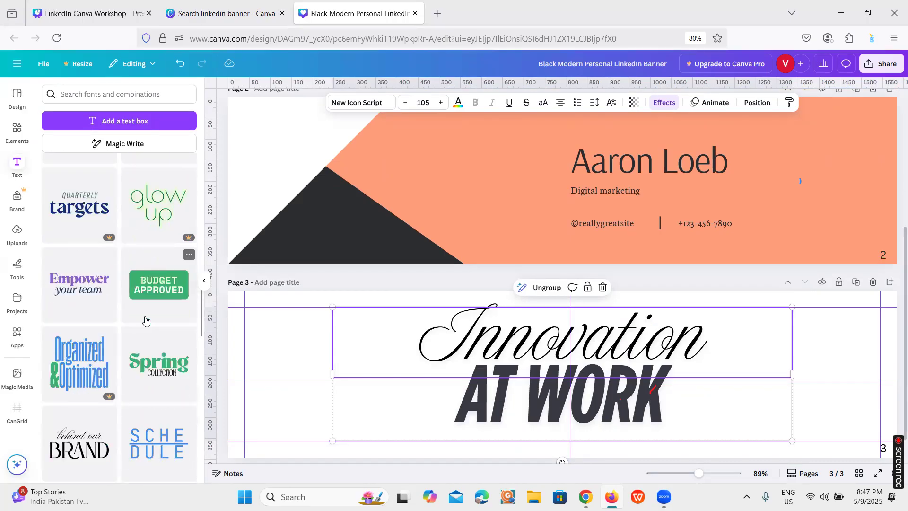
pyautogui.scroll(-3, 145, 321)
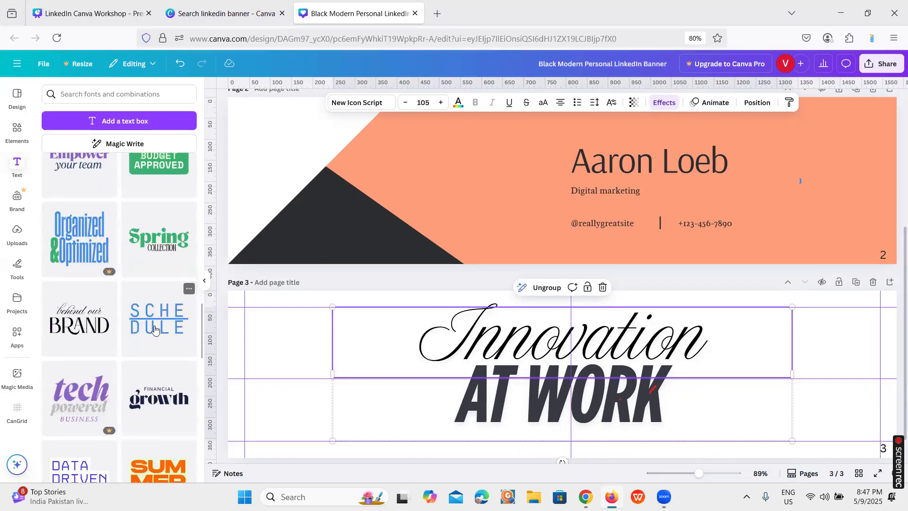
pyautogui.doubleClick(692, 326)
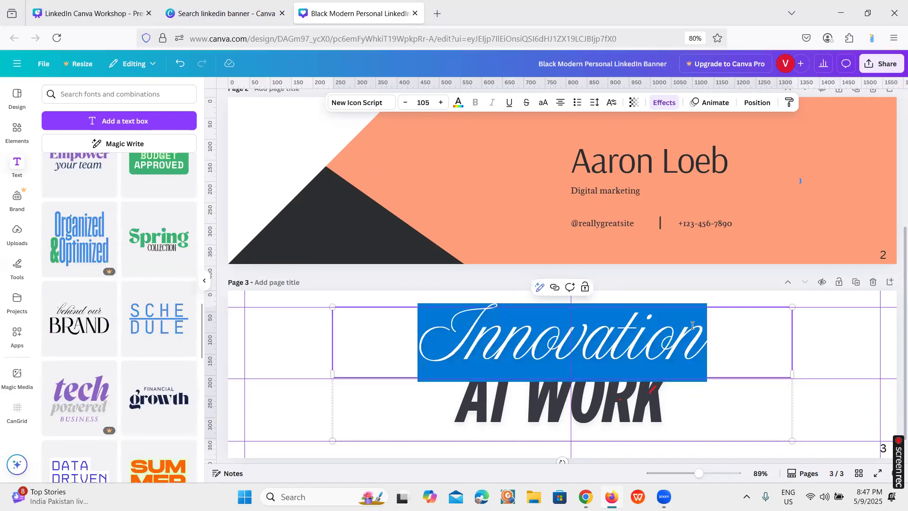
pyautogui.write('FAzil')
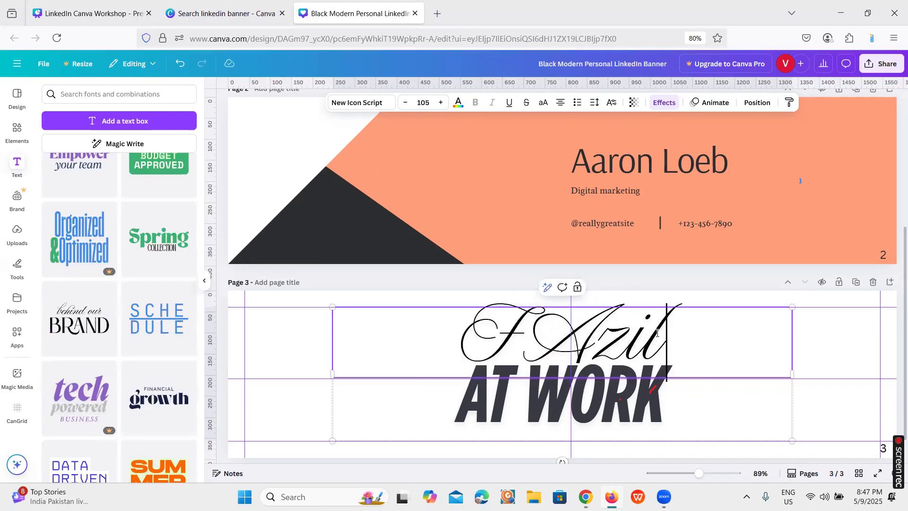
pyautogui.click(598, 340)
pyautogui.press('BackSpace')
pyautogui.write('azil')
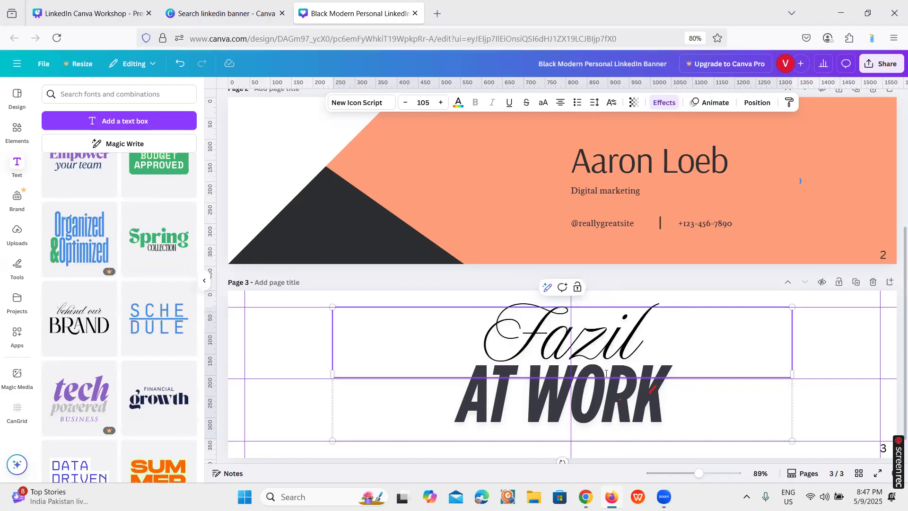
pyautogui.click(614, 386)
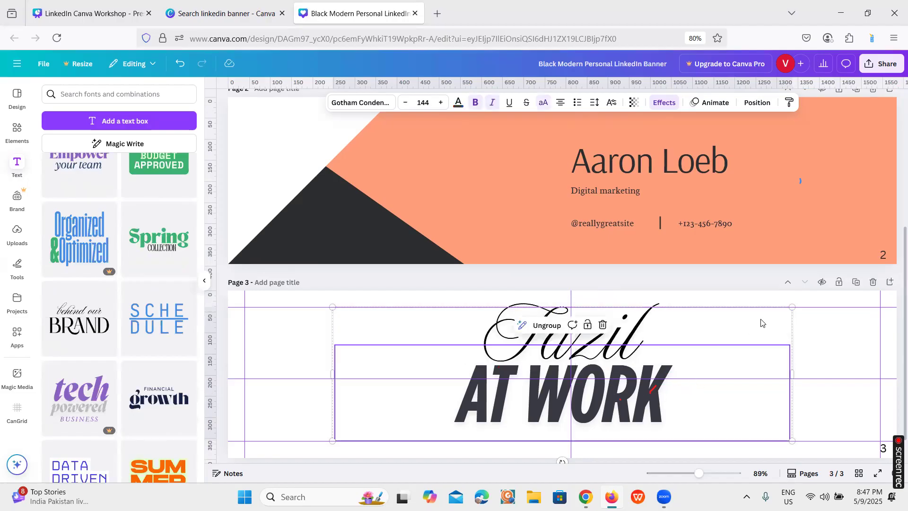
pyautogui.click(802, 349)
# Try moving the grouped lettering from page 3 onto the page 2 banner, and undo the move
pyautogui.scroll(1, 665, 177)
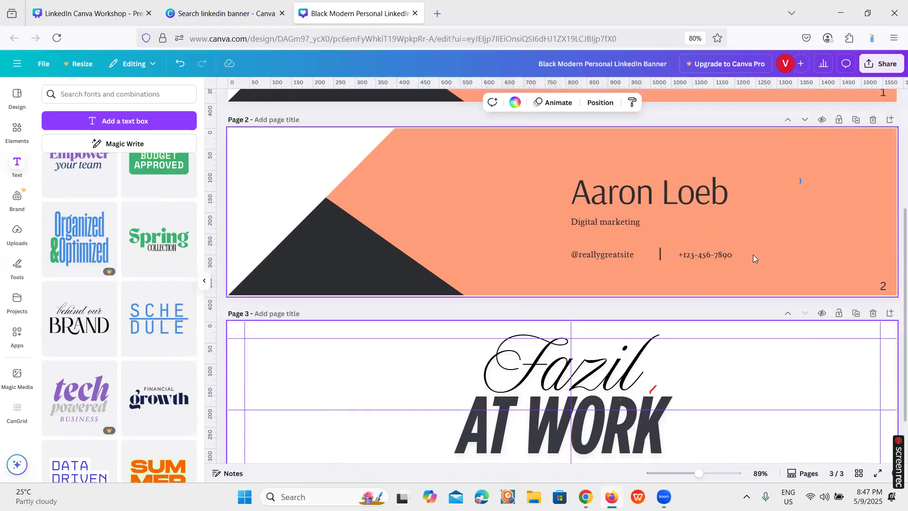
pyautogui.scroll(1, 753, 254)
pyautogui.scroll(-1, 754, 255)
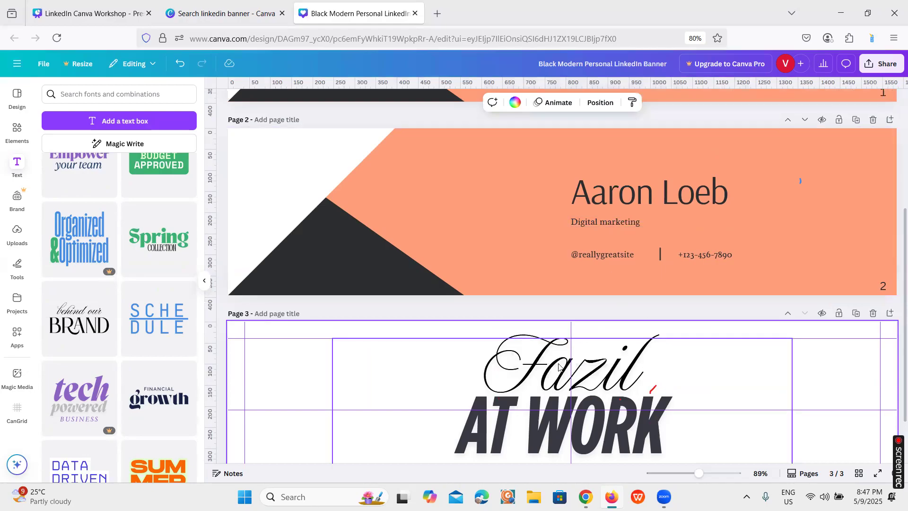
pyautogui.moveTo(609, 373); pyautogui.dragTo(620, 170)
pyautogui.hotkey('ctrl', 'z')
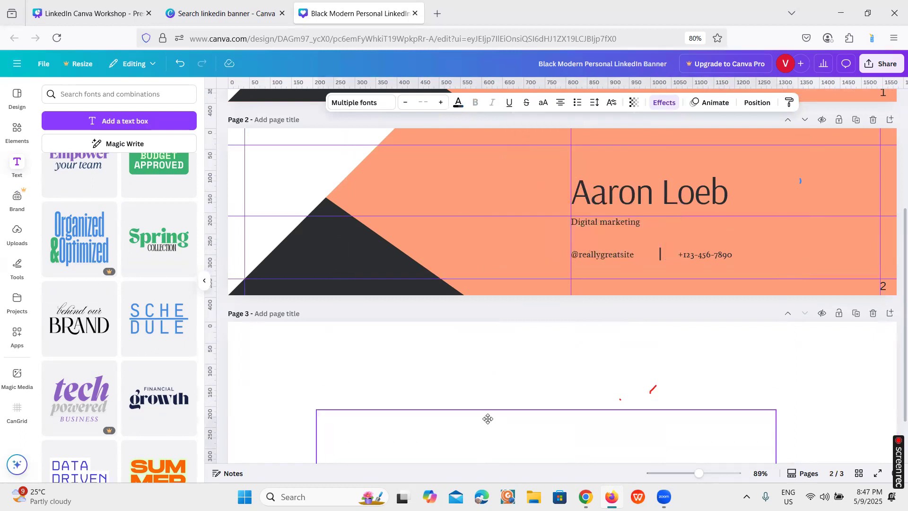
# Check the "Inside Canva" topic list in the LinkedIn Canva Workshop presentation, and return to the banner design
pyautogui.scroll(4, 563, 345)
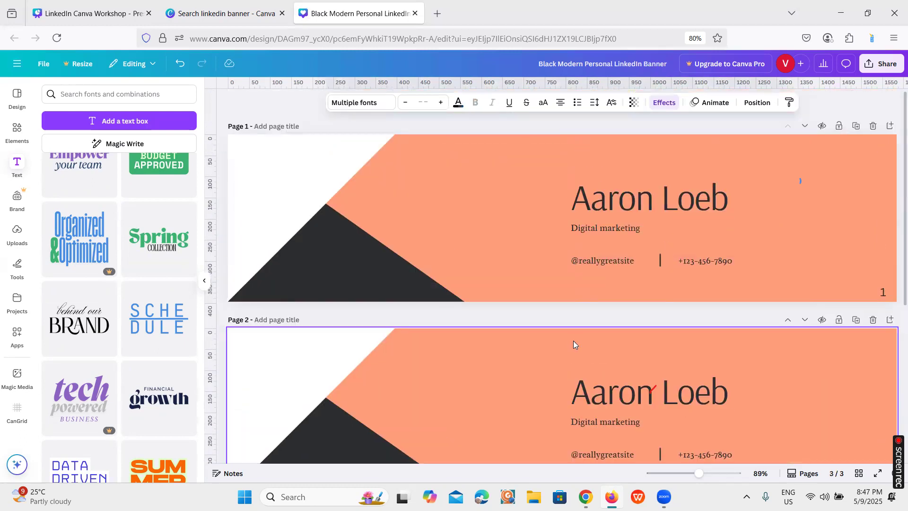
pyautogui.click(147, 19)
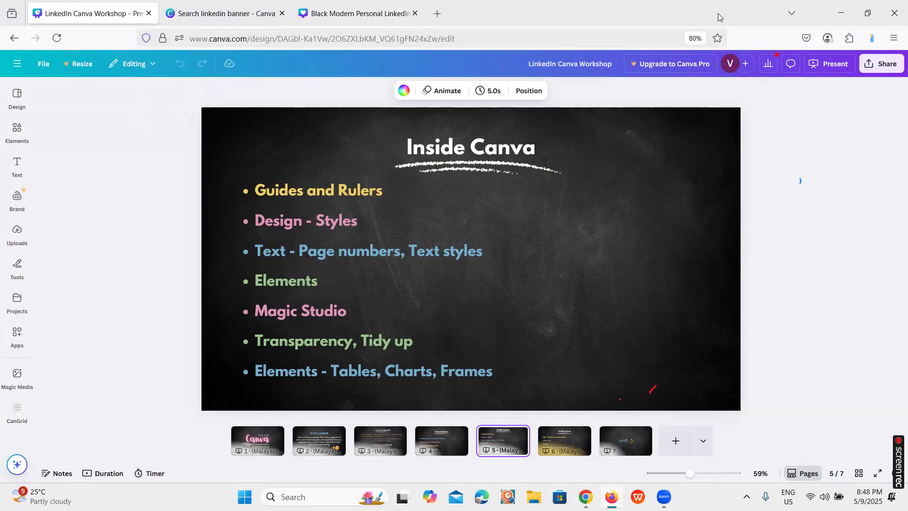
pyautogui.click(350, 16)
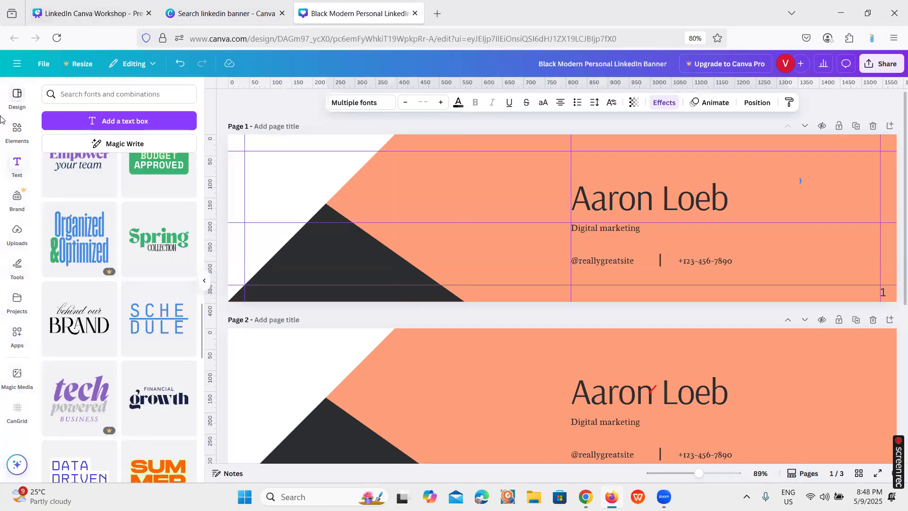
# Clear the triangle search in the elements library and look over its default categories
pyautogui.click(17, 128)
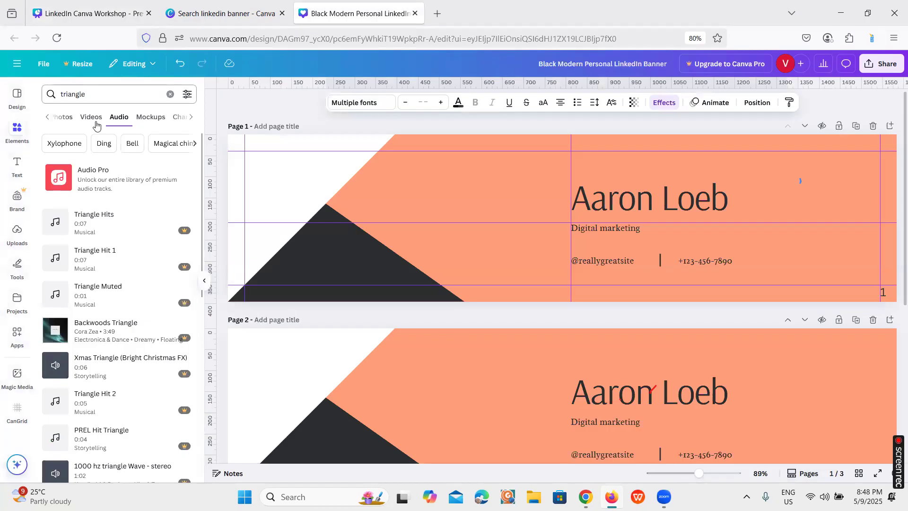
pyautogui.click(171, 96)
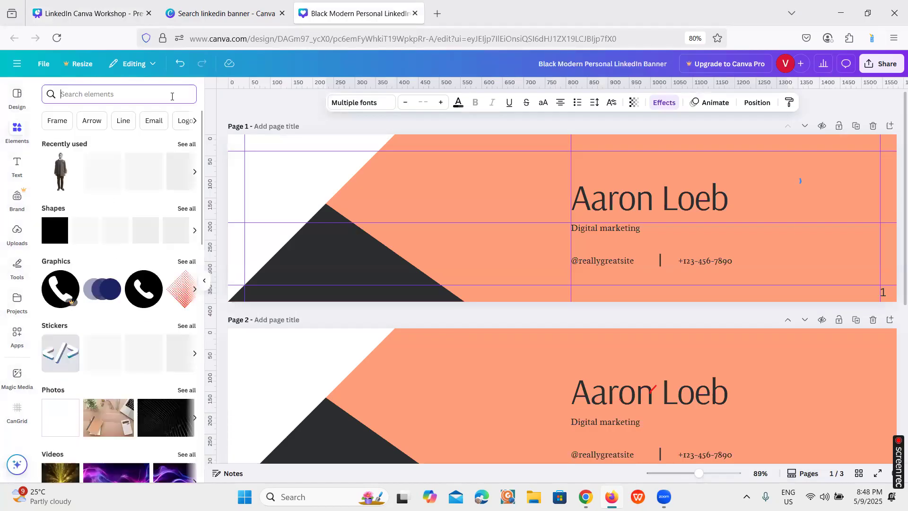
pyautogui.scroll(-1, 98, 208)
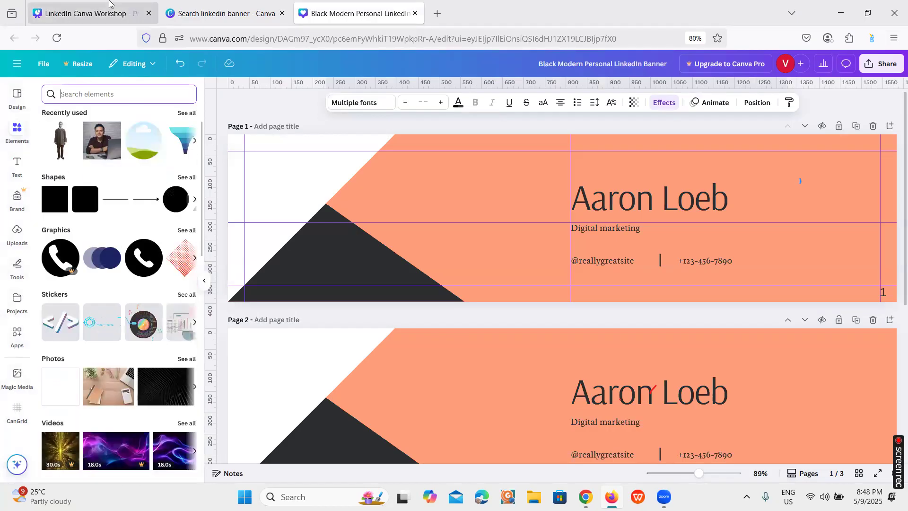
# Check the workshop presentation's topic list, and look over the quick actions offered for the page 1 name heading
pyautogui.click(88, 13)
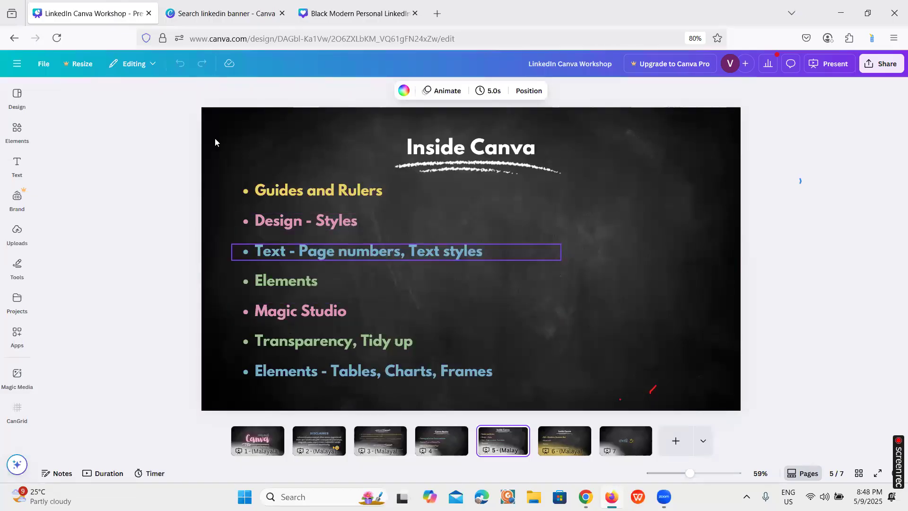
pyautogui.click(316, 21)
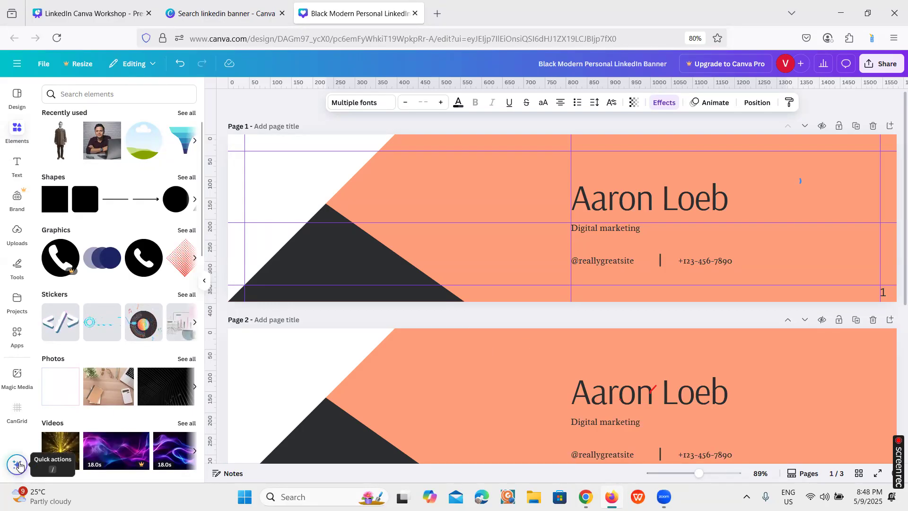
pyautogui.click(651, 205)
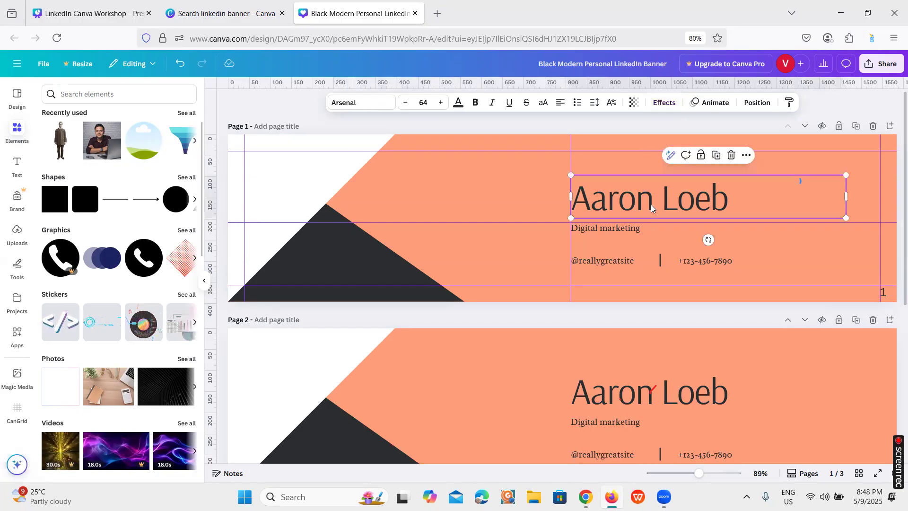
pyautogui.click(16, 464)
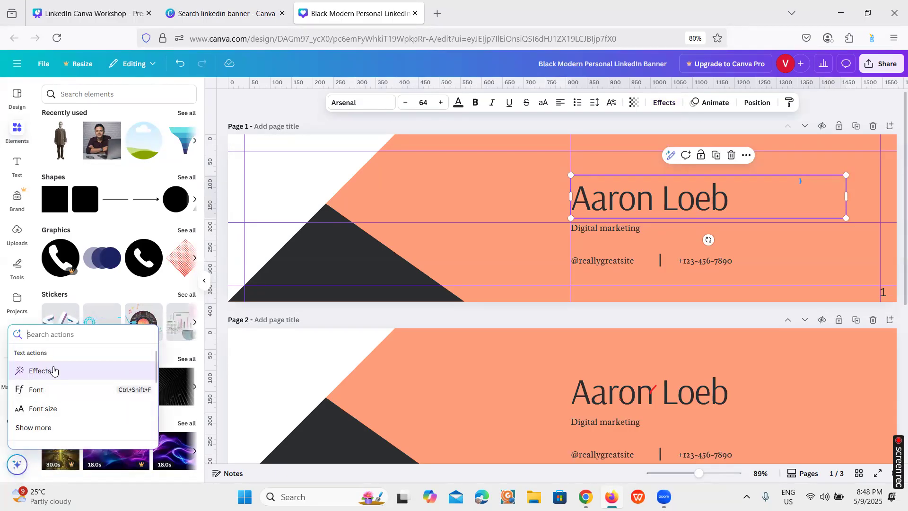
pyautogui.scroll(-1, 50, 381)
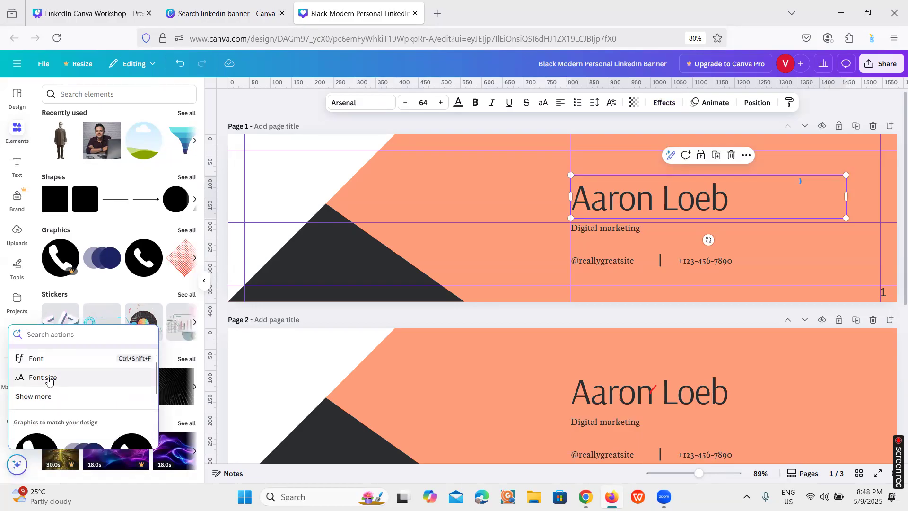
pyautogui.scroll(-3, 49, 380)
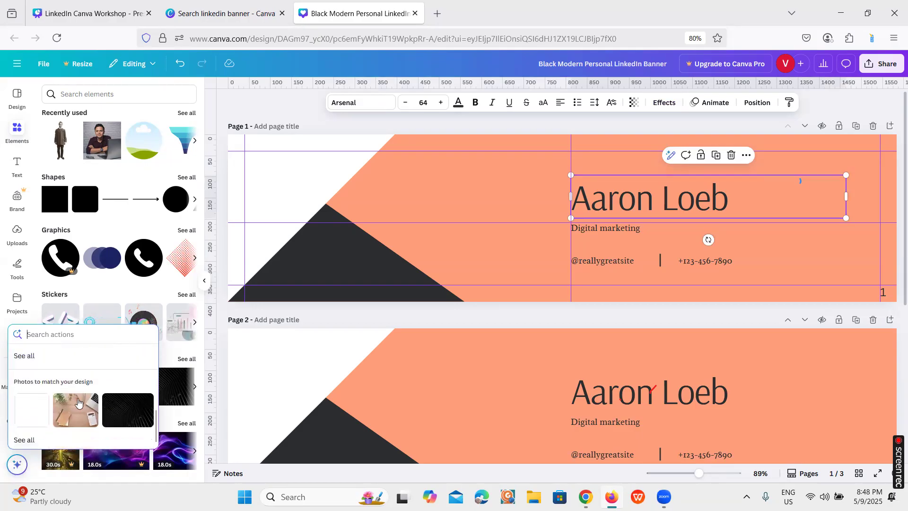
pyautogui.scroll(1, 99, 398)
pyautogui.scroll(-1, 114, 395)
pyautogui.click(309, 320)
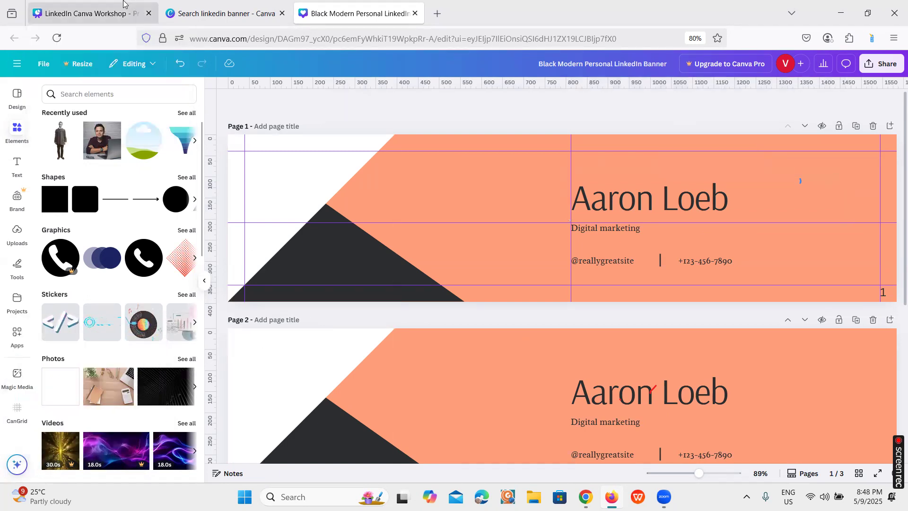
# Remove all three horizontal and three vertical guides from the page 1 banner
pyautogui.click(87, 14)
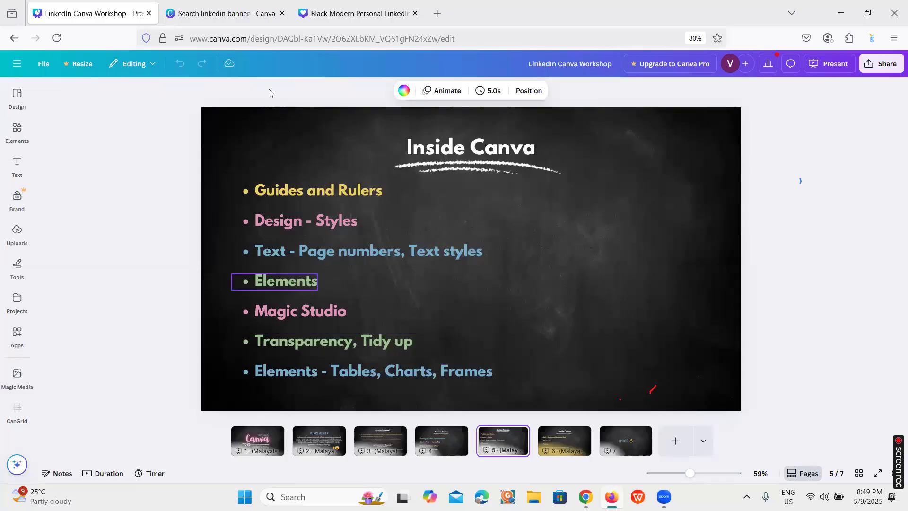
pyautogui.click(356, 13)
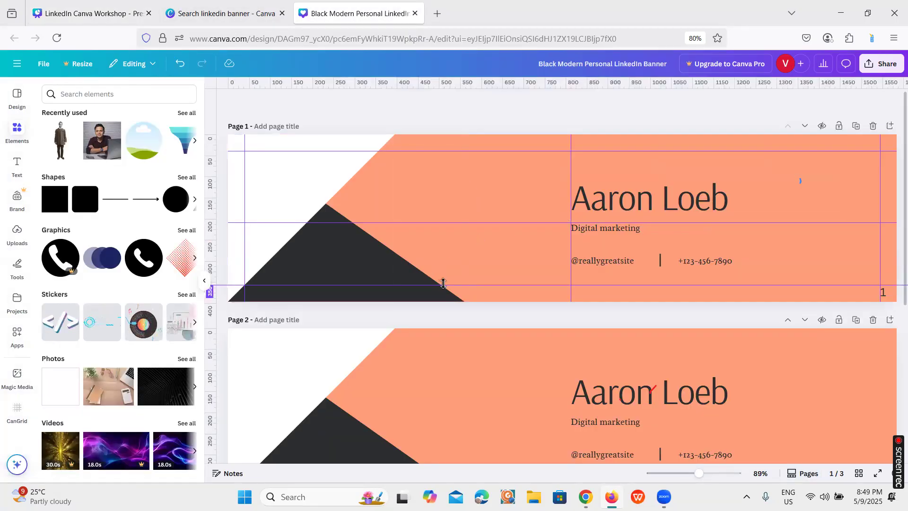
pyautogui.moveTo(443, 284); pyautogui.dragTo(507, 29)
pyautogui.moveTo(505, 150); pyautogui.dragTo(529, 65)
pyautogui.moveTo(573, 161); pyautogui.dragTo(574, 81)
pyautogui.moveTo(285, 222); pyautogui.dragTo(325, 84)
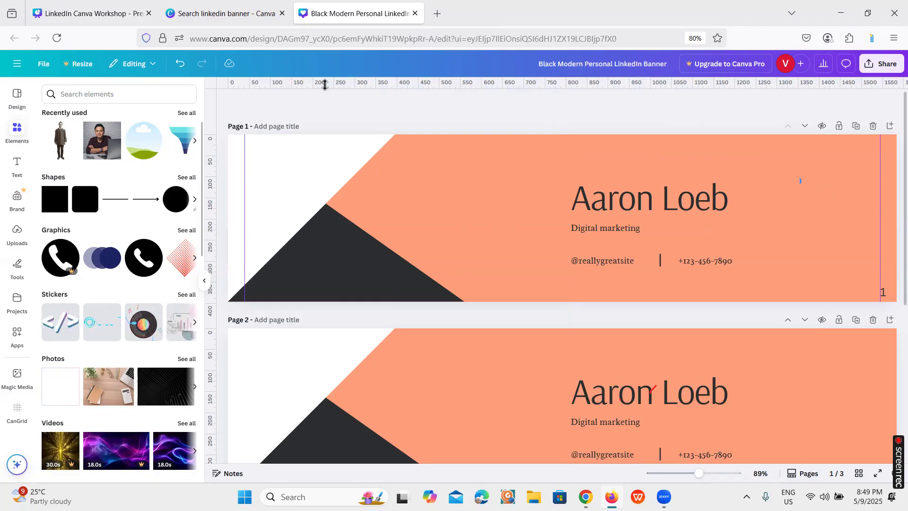
pyautogui.moveTo(245, 181); pyautogui.dragTo(211, 177)
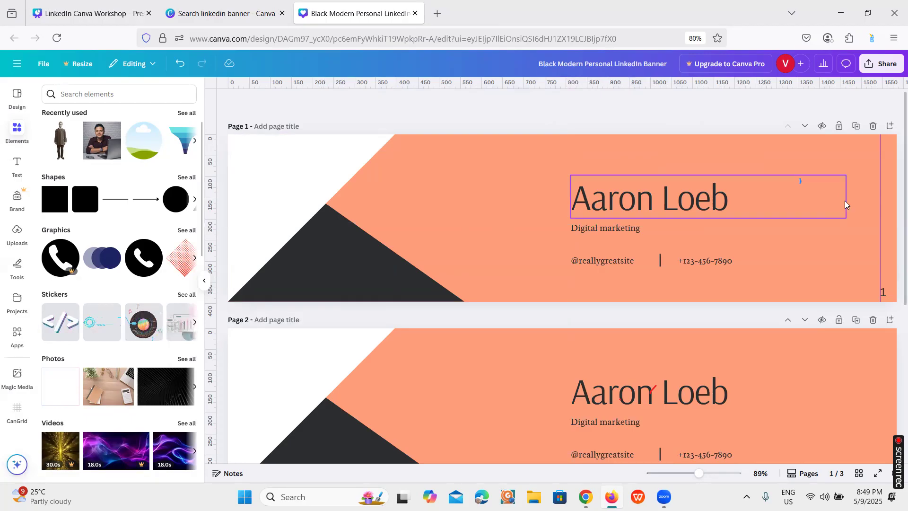
pyautogui.moveTo(880, 198); pyautogui.dragTo(905, 198)
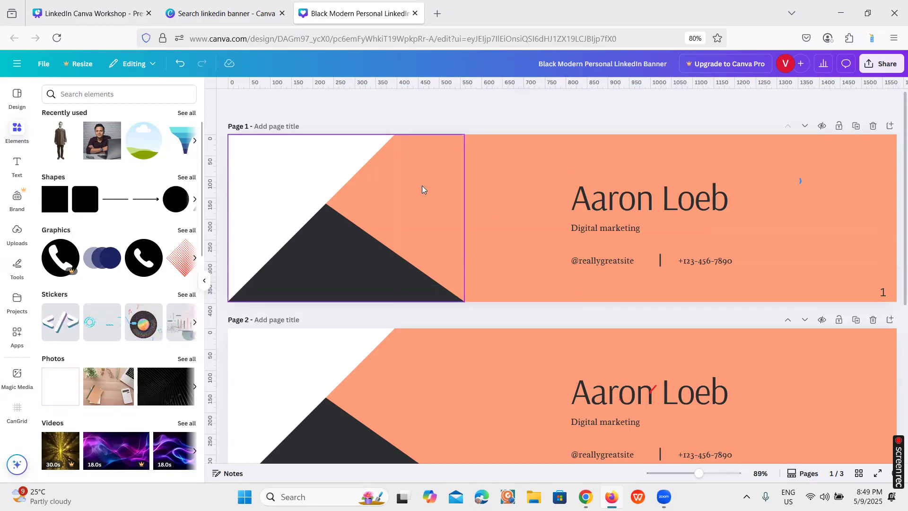
# Try different transparency levels on the page 1 triangle graphic, and return it to 100
pyautogui.click(411, 259)
pyautogui.moveTo(410, 258)
pyautogui.mouseDown()
pyautogui.moveTo(594, 263)
pyautogui.moveTo(406, 258)
pyautogui.mouseUp()
pyautogui.moveTo(383, 150); pyautogui.dragTo(333, 189)
pyautogui.click(440, 266)
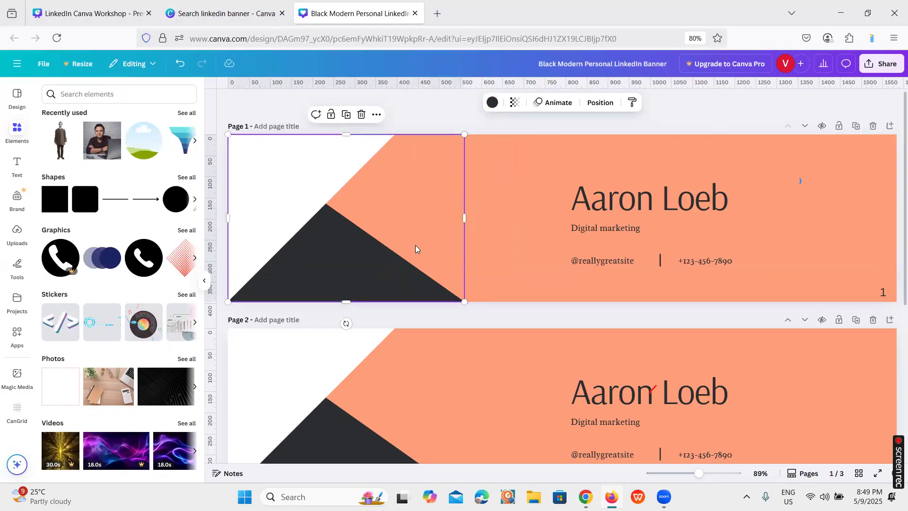
pyautogui.click(517, 109)
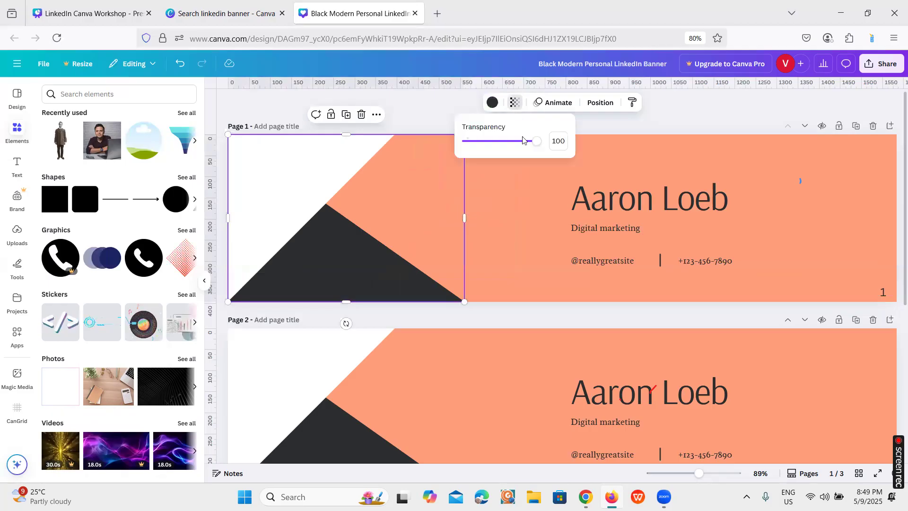
pyautogui.moveTo(539, 143)
pyautogui.mouseDown()
pyautogui.moveTo(480, 148)
pyautogui.moveTo(543, 145)
pyautogui.mouseUp()
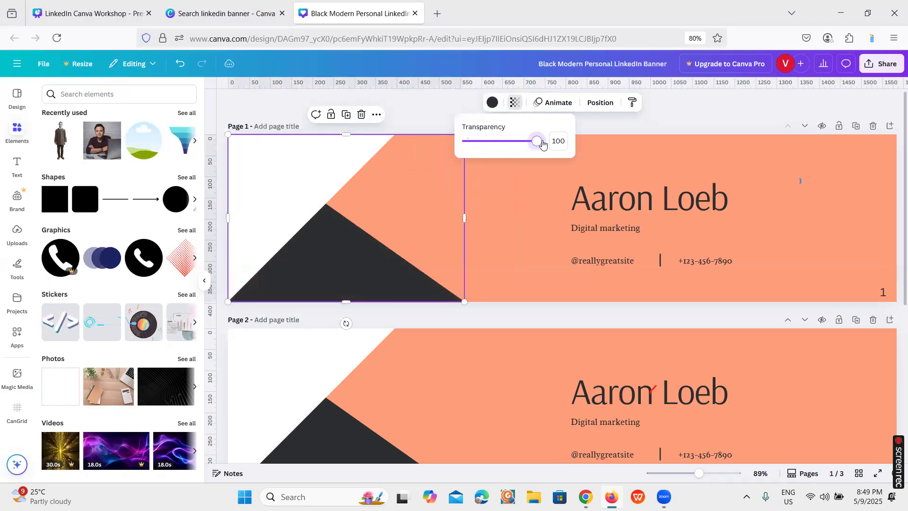
# Try different transparency levels on the page 1 name heading, and return it to 100
pyautogui.click(616, 195)
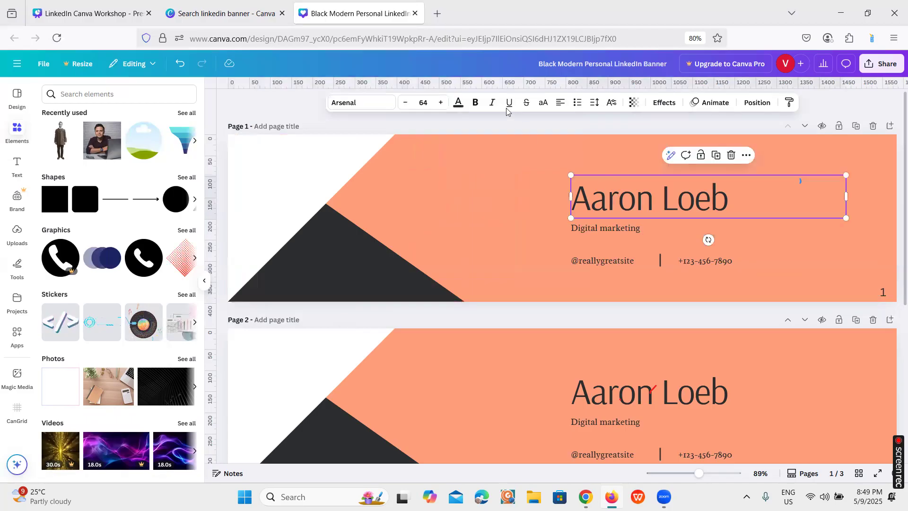
pyautogui.click(634, 105)
pyautogui.moveTo(655, 141); pyautogui.dragTo(675, 141)
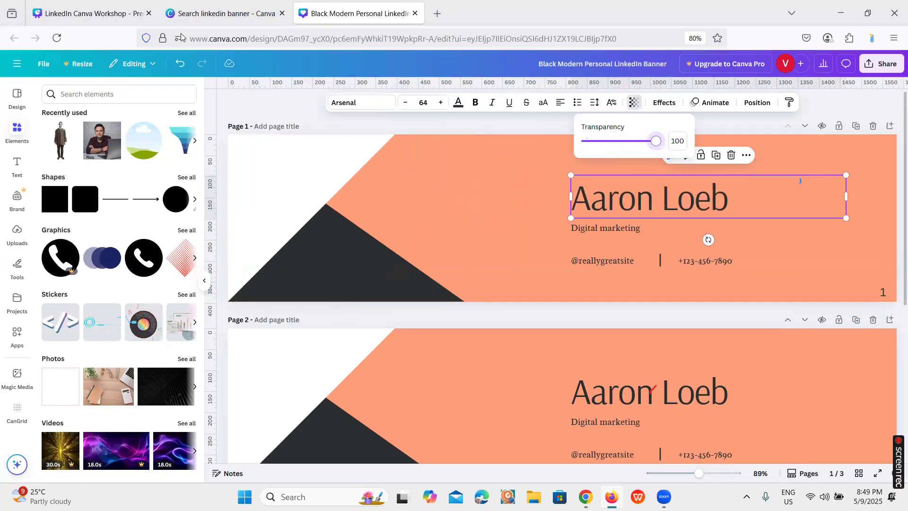
# Check the workshop presentation's topic list, and add a blank page after page 3 of the banner design
pyautogui.click(122, 15)
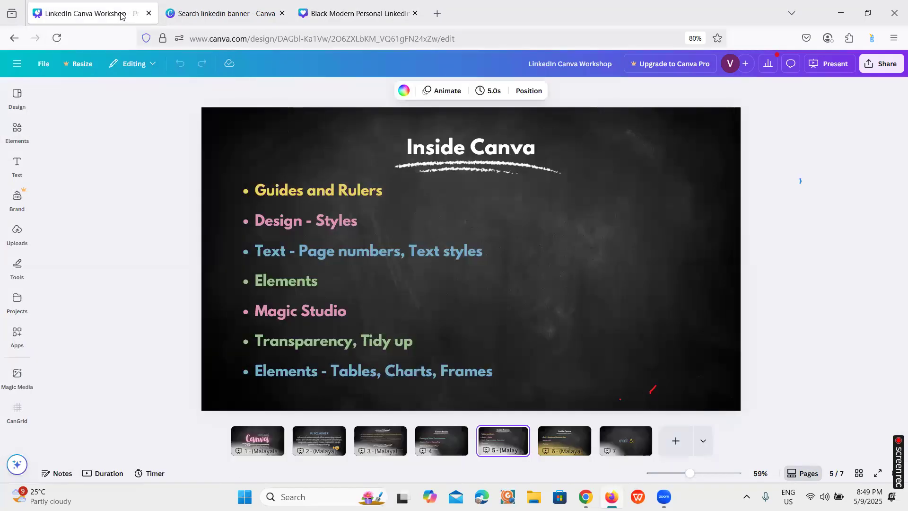
pyautogui.click(344, 19)
pyautogui.scroll(-4, 556, 312)
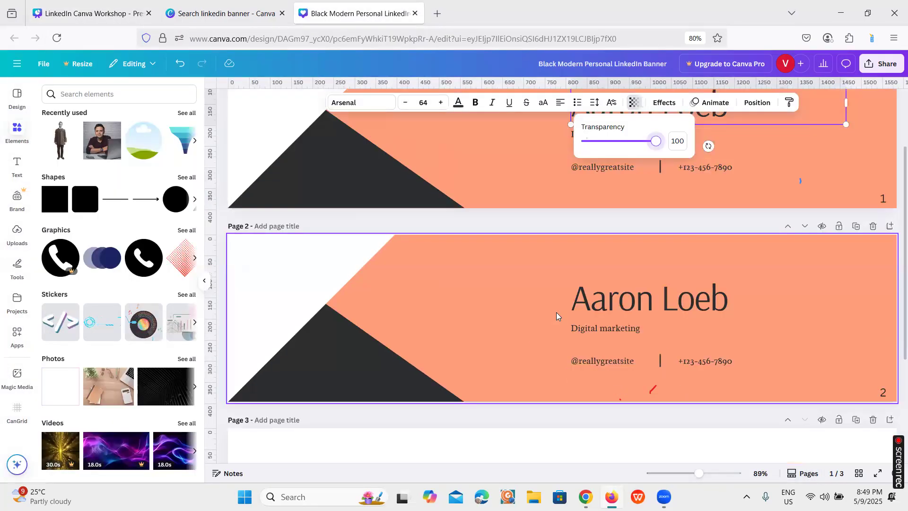
pyautogui.scroll(-2, 557, 312)
pyautogui.click(577, 347)
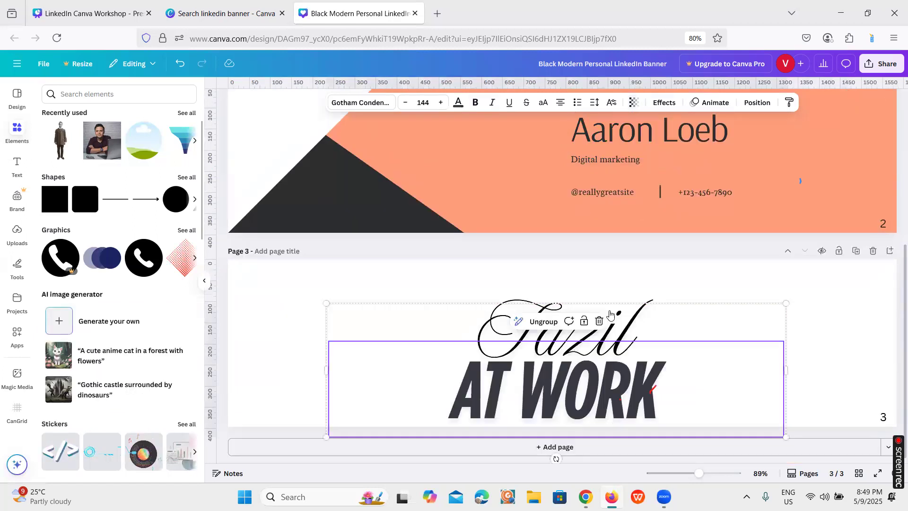
pyautogui.click(890, 251)
pyautogui.scroll(-1, 519, 320)
pyautogui.scroll(-4, 519, 321)
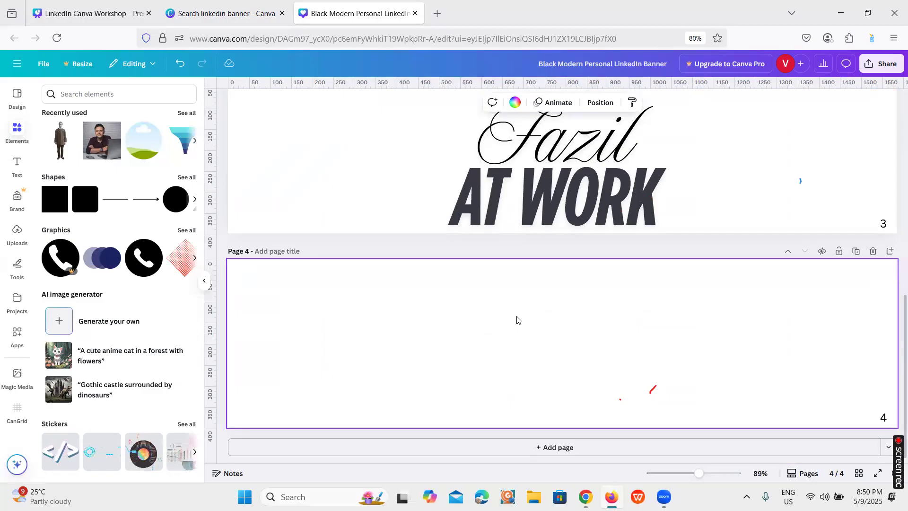
# Copy the name heading from page 2 onto page 4, placing it near the page's upper middle at font size 36.9
pyautogui.scroll(3, 519, 321)
pyautogui.scroll(2, 517, 320)
pyautogui.click(648, 191)
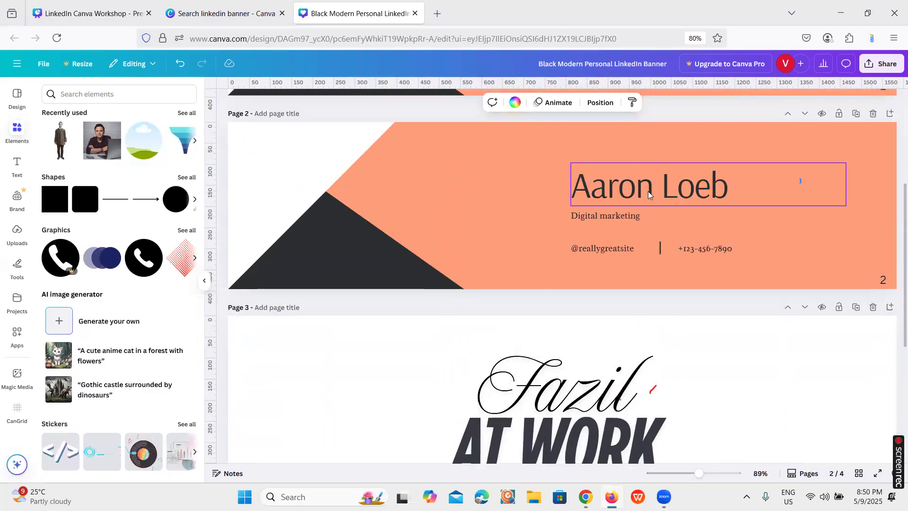
pyautogui.scroll(-5, 513, 353)
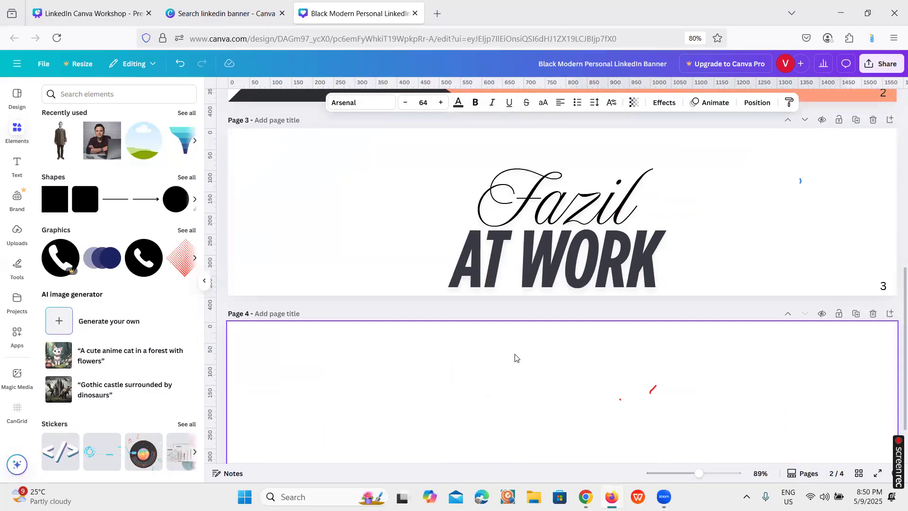
pyautogui.click(512, 325)
pyautogui.hotkey('ctrl', 'v')
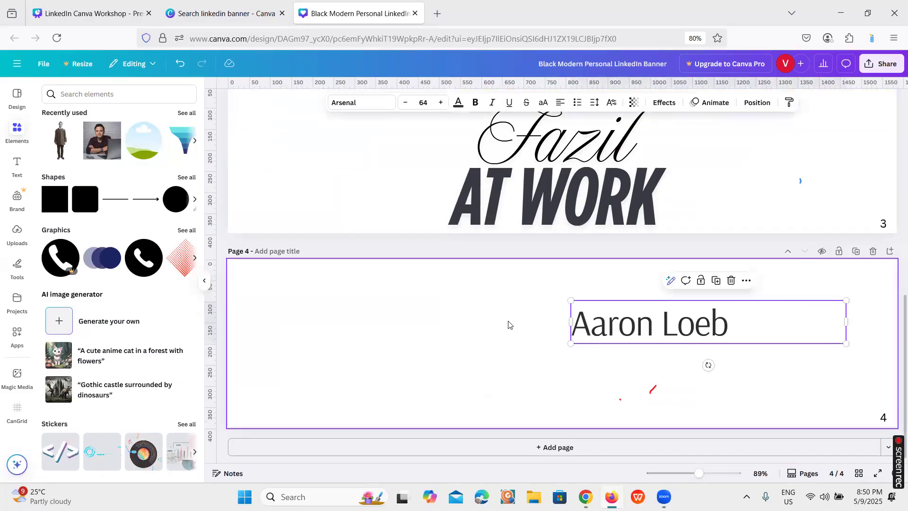
pyautogui.moveTo(635, 322); pyautogui.dragTo(458, 299)
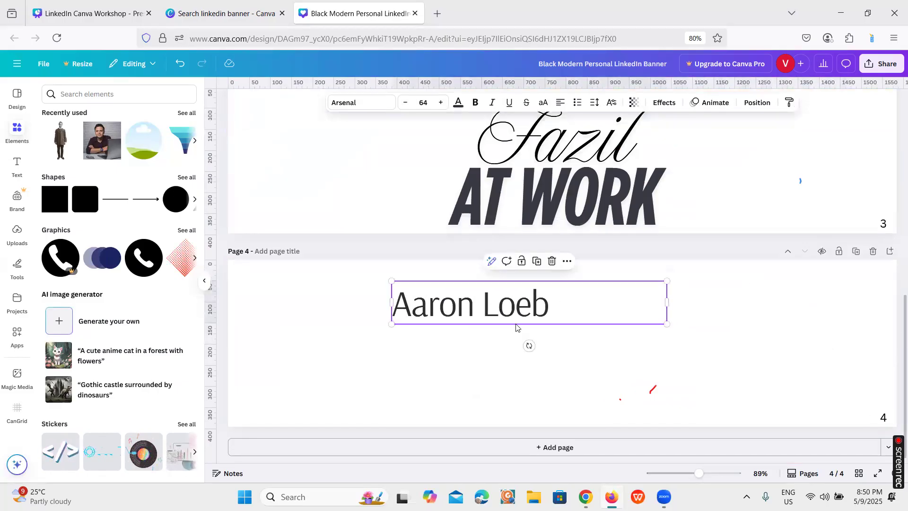
pyautogui.moveTo(667, 323); pyautogui.dragTo(551, 306)
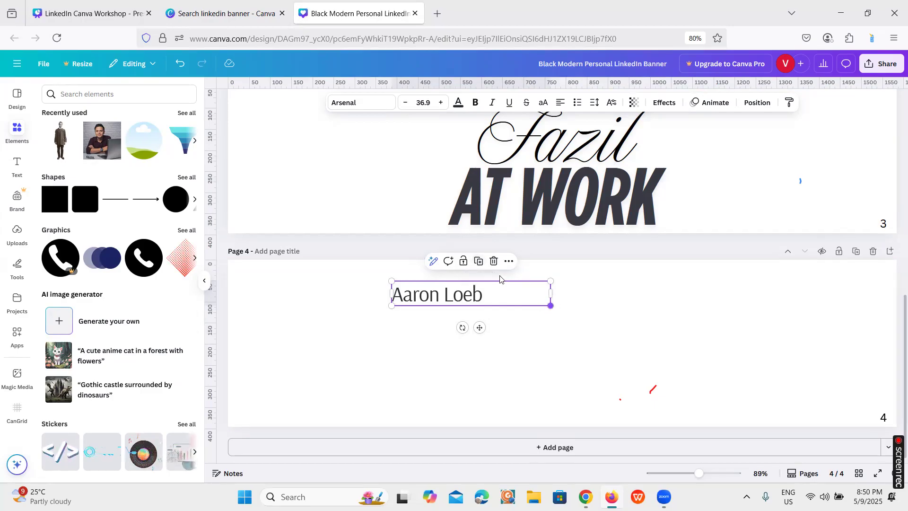
# Duplicate the name heading on page 4 into five copies, stacked roughly below one another with uneven offsets
pyautogui.click(478, 261)
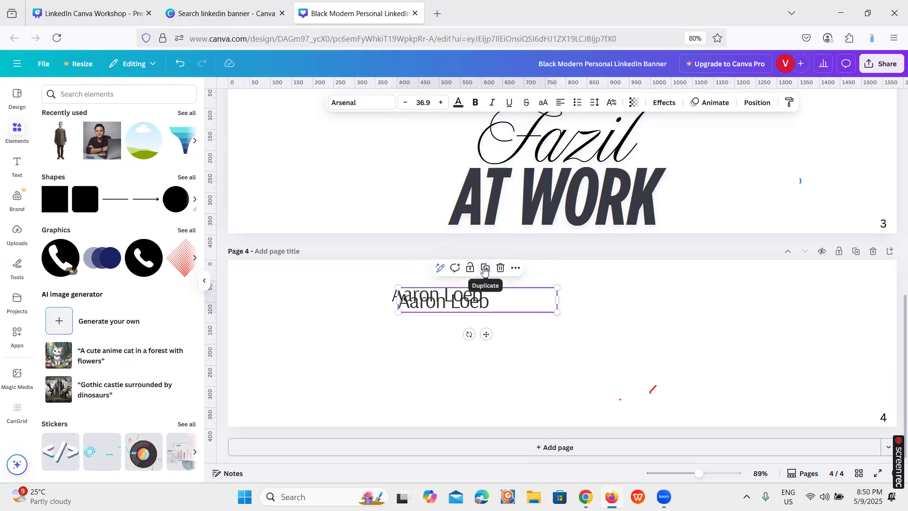
pyautogui.click(485, 268)
pyautogui.moveTo(467, 305); pyautogui.dragTo(464, 334)
pyautogui.click(483, 286)
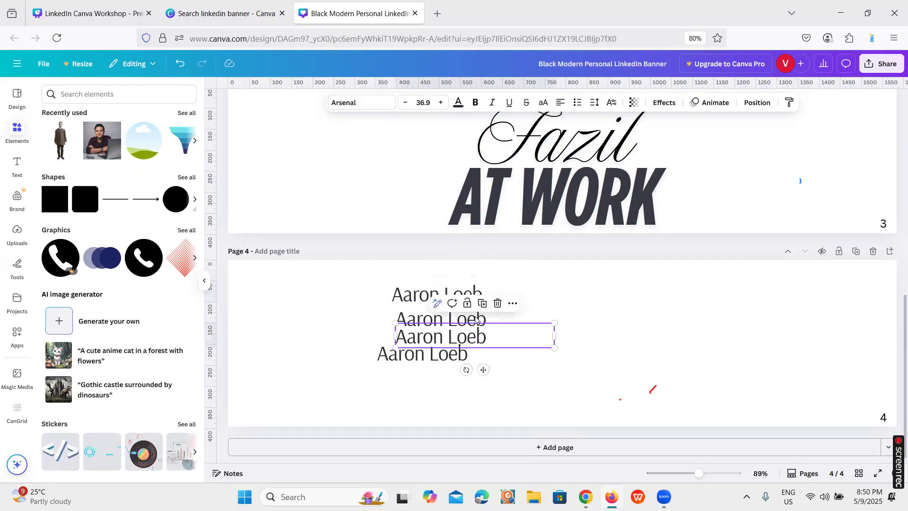
pyautogui.moveTo(473, 355); pyautogui.dragTo(479, 373)
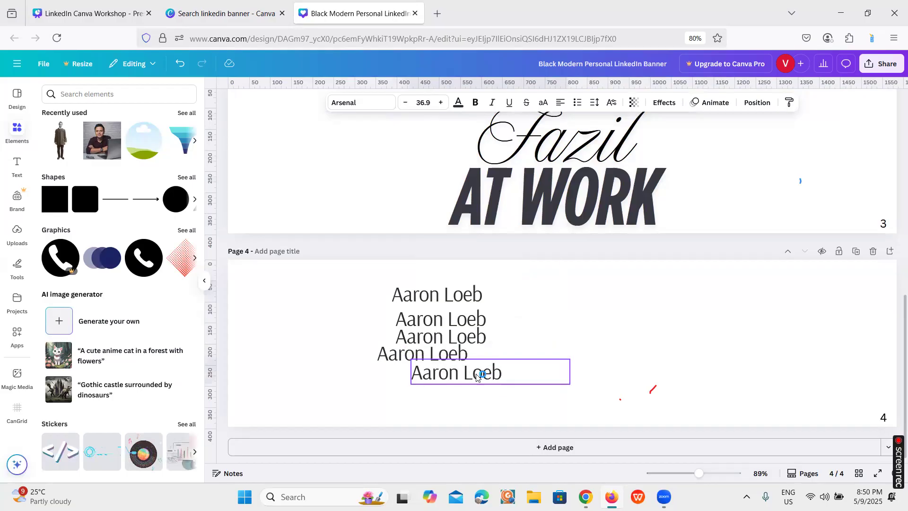
# Select all five name copies on page 4 and apply Tidy up to align and space them evenly
pyautogui.click(704, 335)
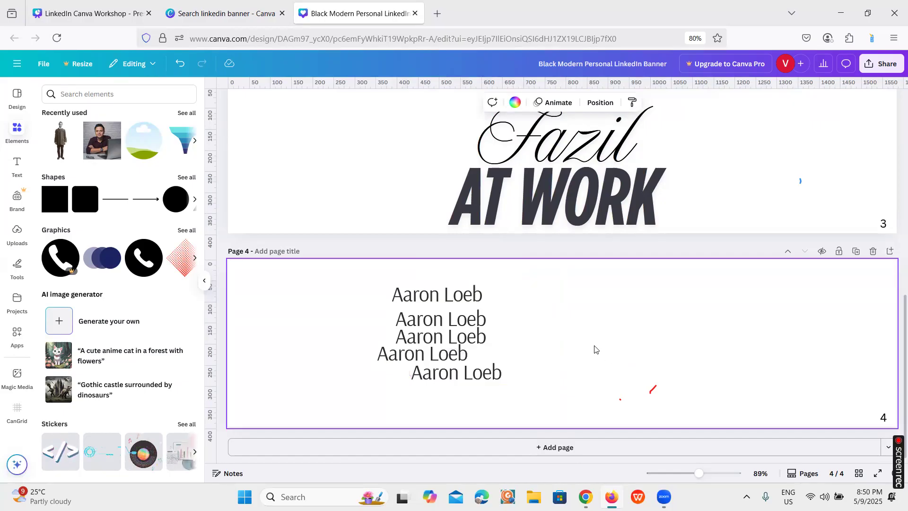
pyautogui.click(492, 303)
pyautogui.keyDown('shift'); pyautogui.click(479, 318); pyautogui.keyUp('shift')
pyautogui.keyDown('shift'); pyautogui.click(475, 338); pyautogui.keyUp('shift')
pyautogui.keyDown('shift'); pyautogui.click(461, 355); pyautogui.keyUp('shift')
pyautogui.keyDown('shift'); pyautogui.click(449, 377); pyautogui.keyUp('shift')
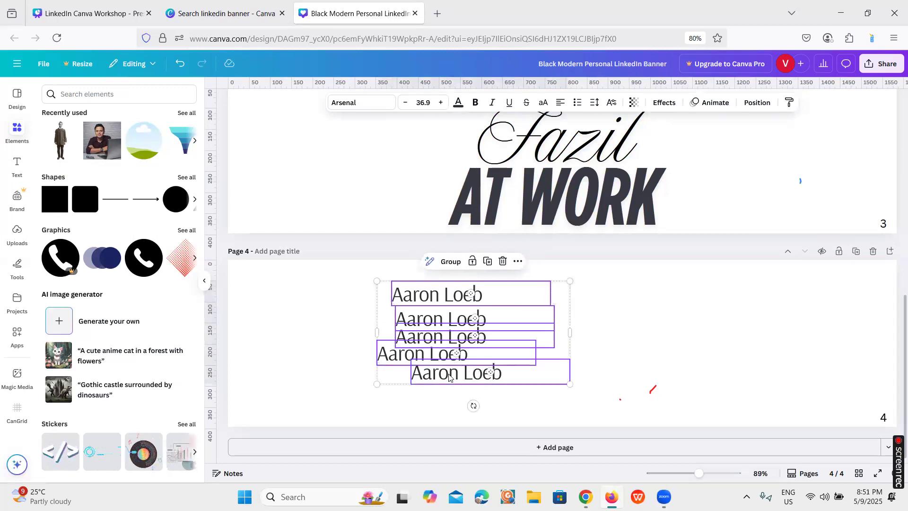
pyautogui.click(751, 109)
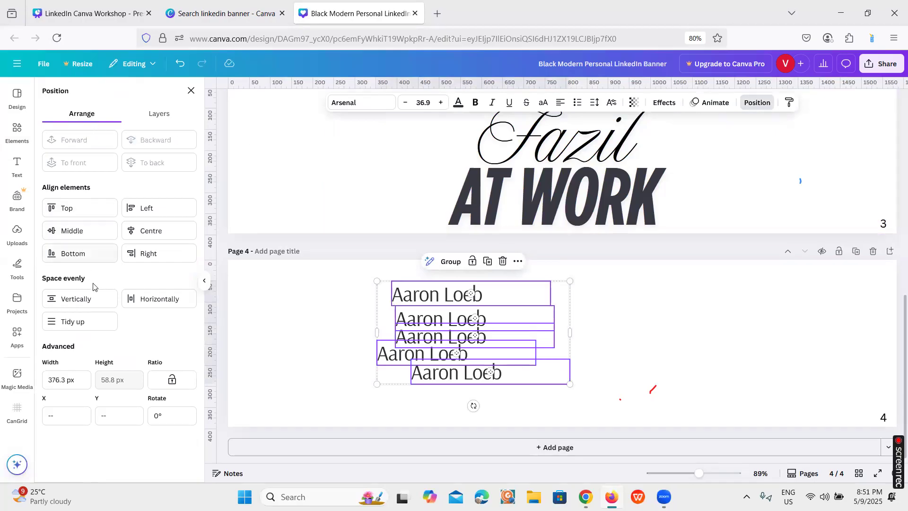
pyautogui.click(89, 322)
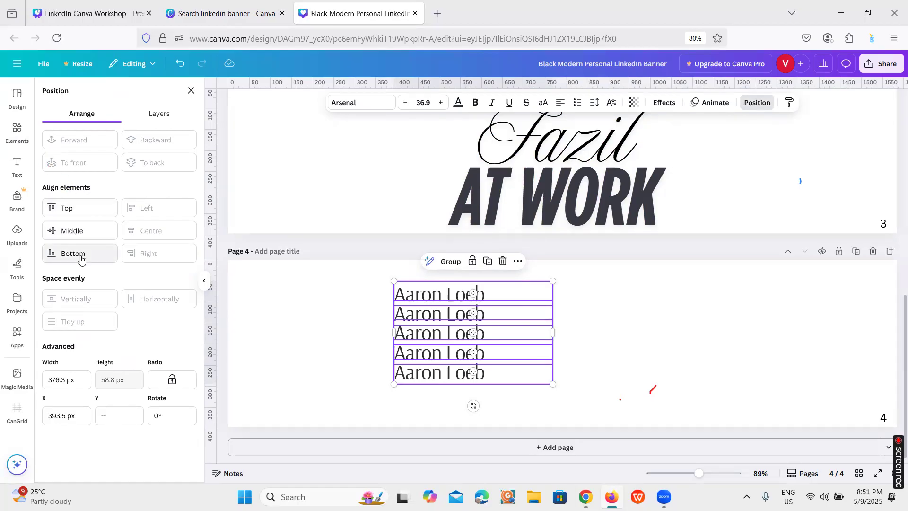
# Try aligning the five name copies on page 4 by their top edges, and undo the alignment
pyautogui.click(94, 208)
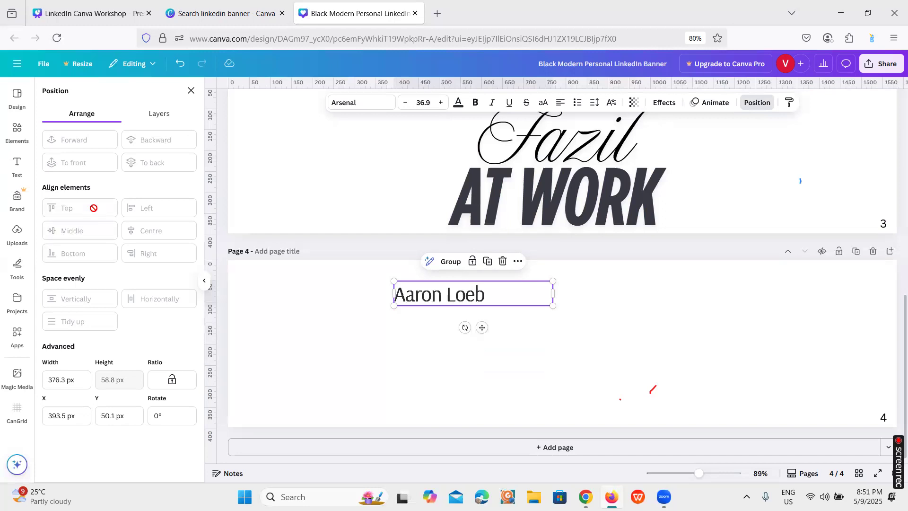
pyautogui.click(184, 70)
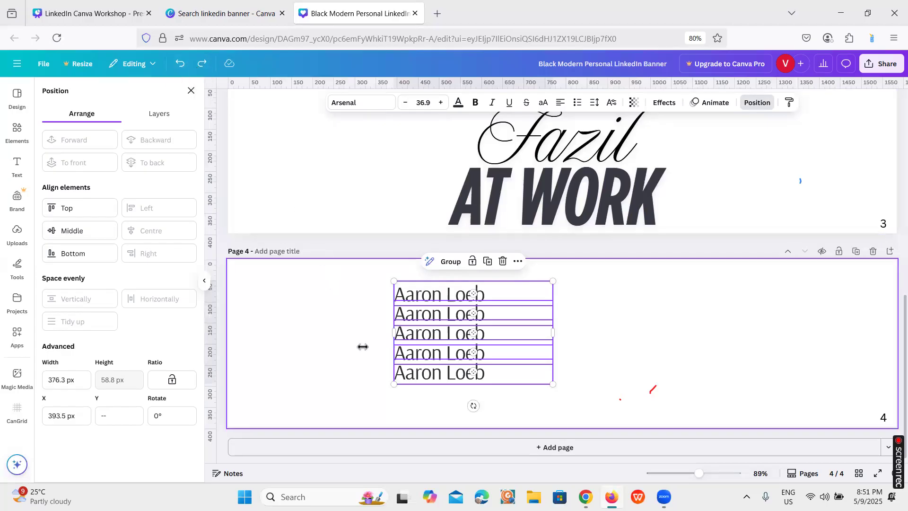
# Check the workshop presentation's Inside Canva agenda slide, and open the full chart collection for page 1 of the LinkedIn banner
pyautogui.click(90, 14)
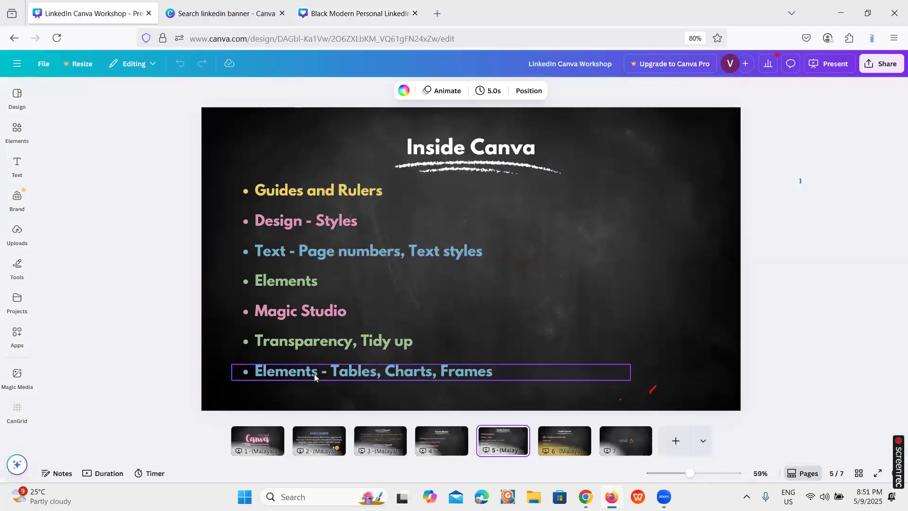
pyautogui.click(323, 20)
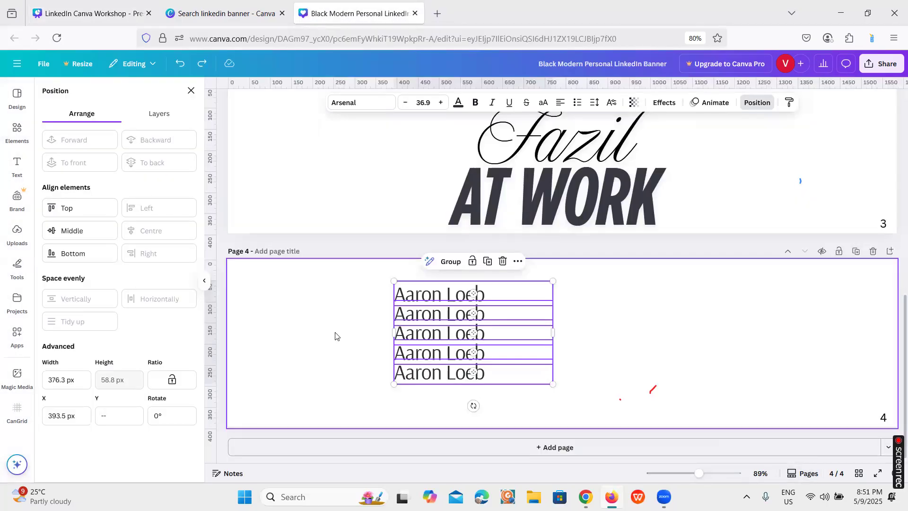
pyautogui.scroll(10, 335, 336)
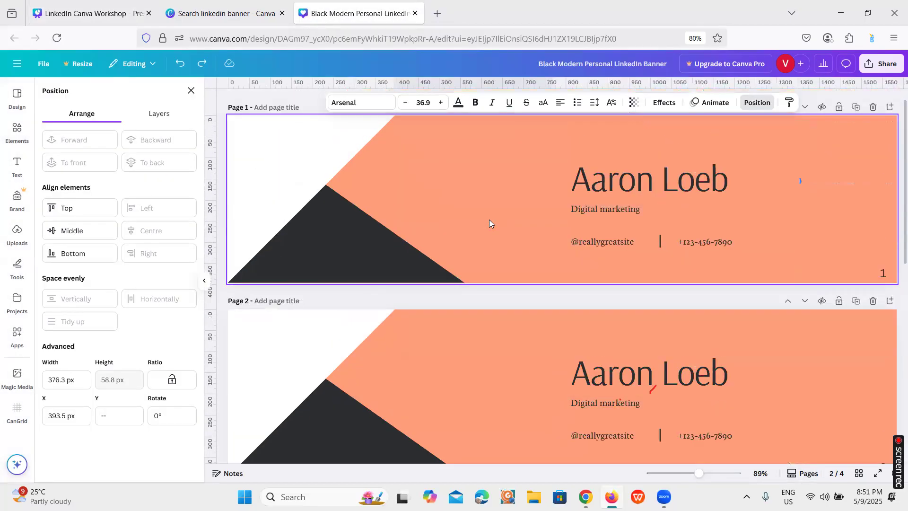
pyautogui.click(497, 200)
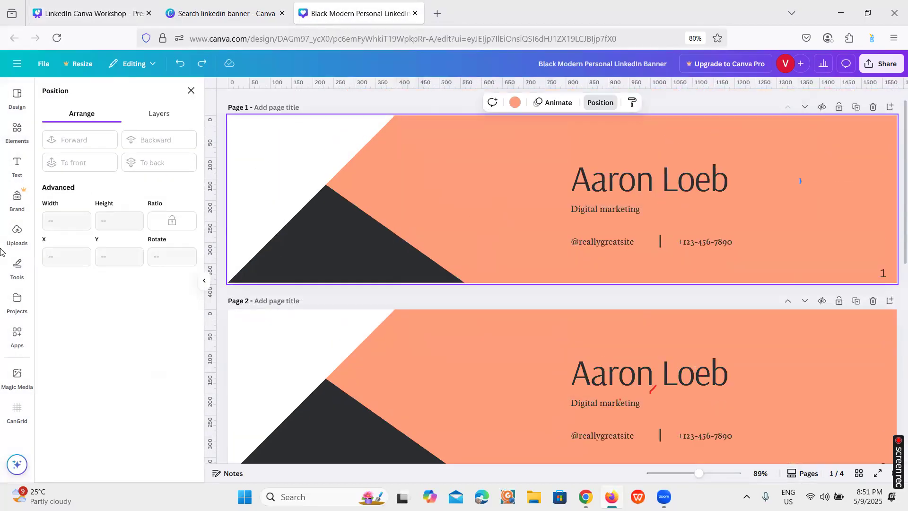
pyautogui.click(19, 136)
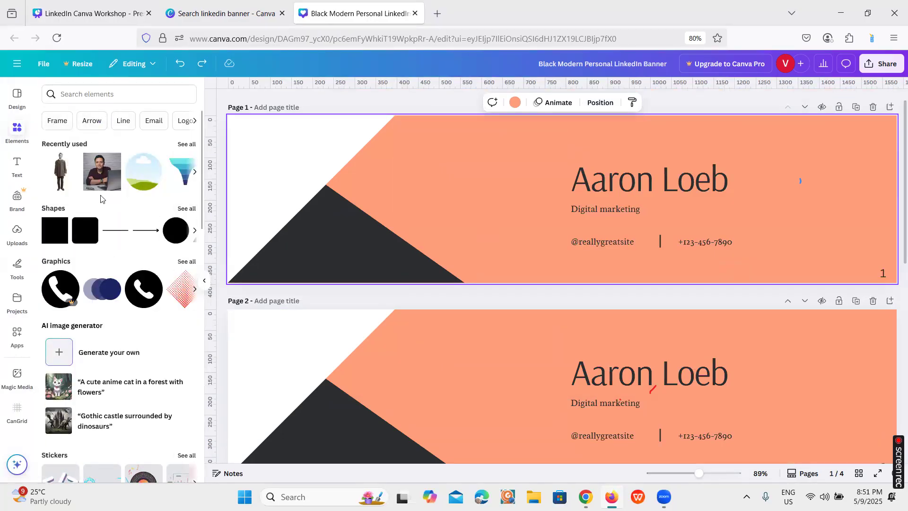
pyautogui.scroll(-8, 102, 201)
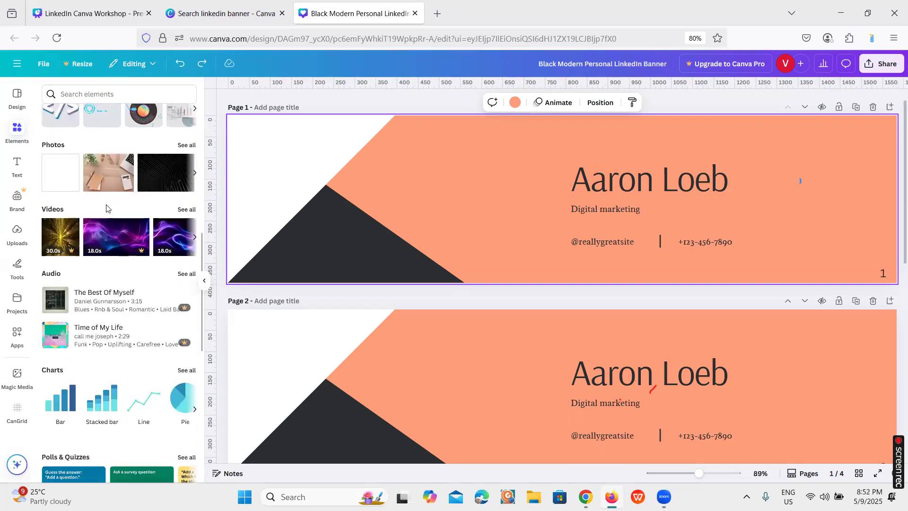
pyautogui.scroll(-2, 107, 208)
pyautogui.scroll(-2, 106, 208)
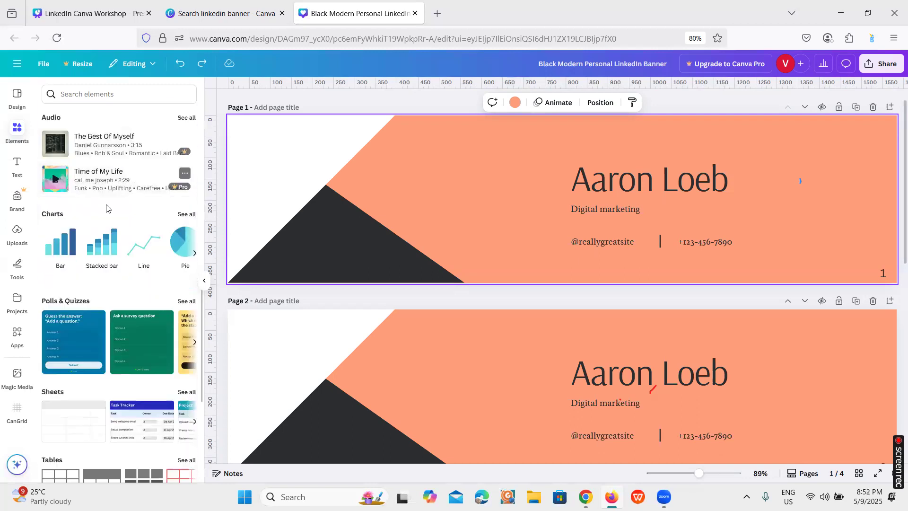
pyautogui.click(188, 215)
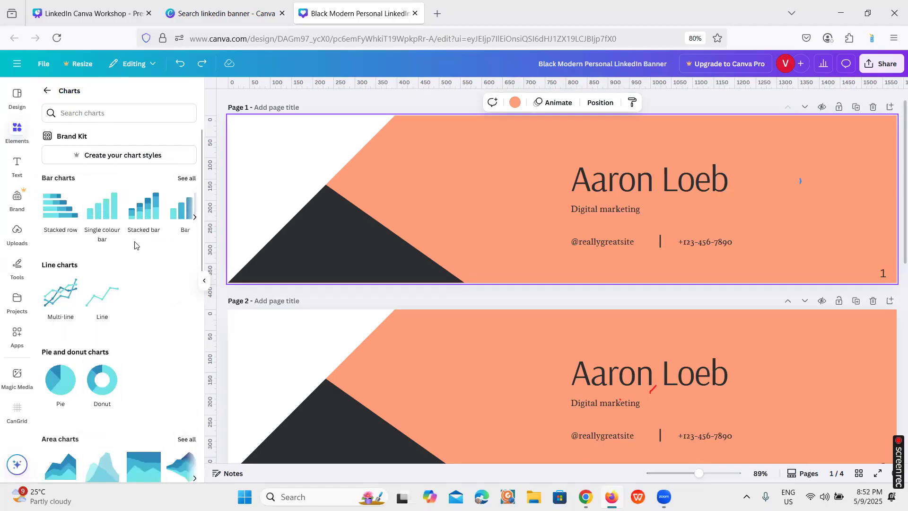
# Browse the available chart types, from bar, line and pie charts down to the hierarchy, bar race, infographics and other charts
pyautogui.scroll(-5, 134, 245)
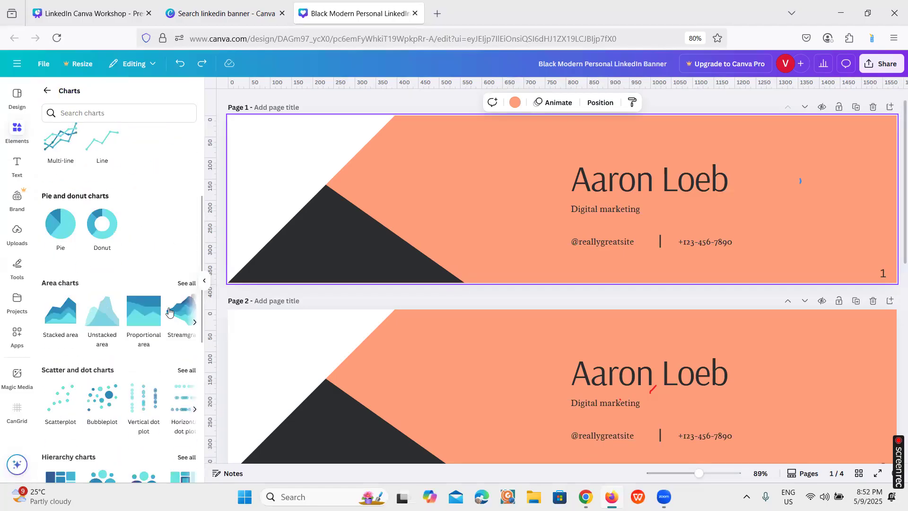
pyautogui.scroll(5, 132, 287)
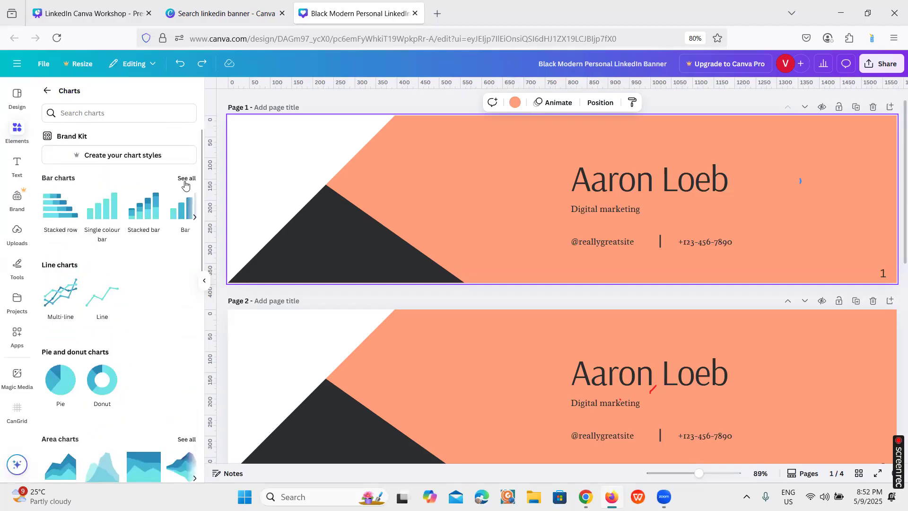
pyautogui.scroll(-4, 148, 272)
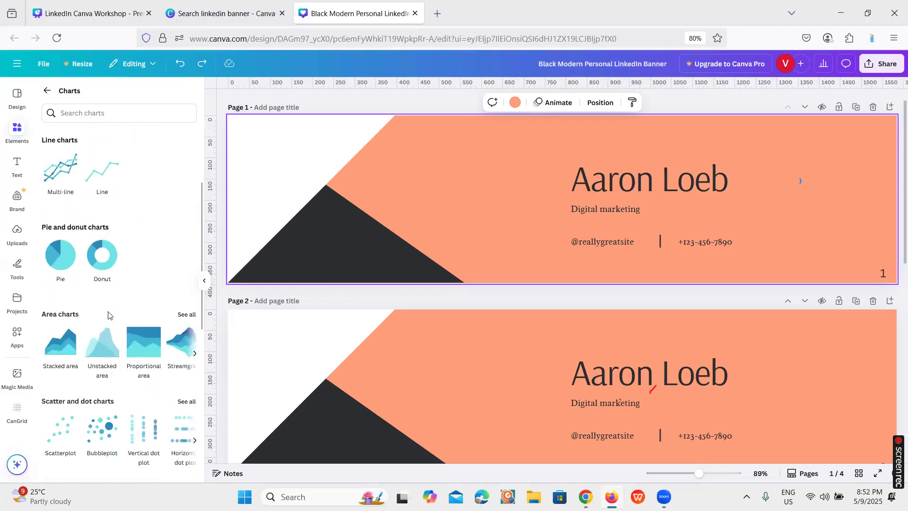
pyautogui.scroll(-5, 189, 320)
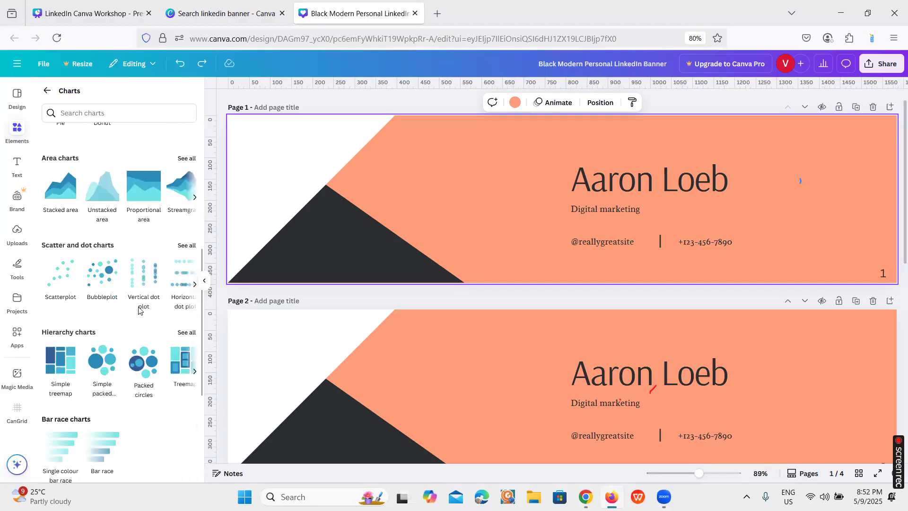
pyautogui.scroll(-3, 108, 284)
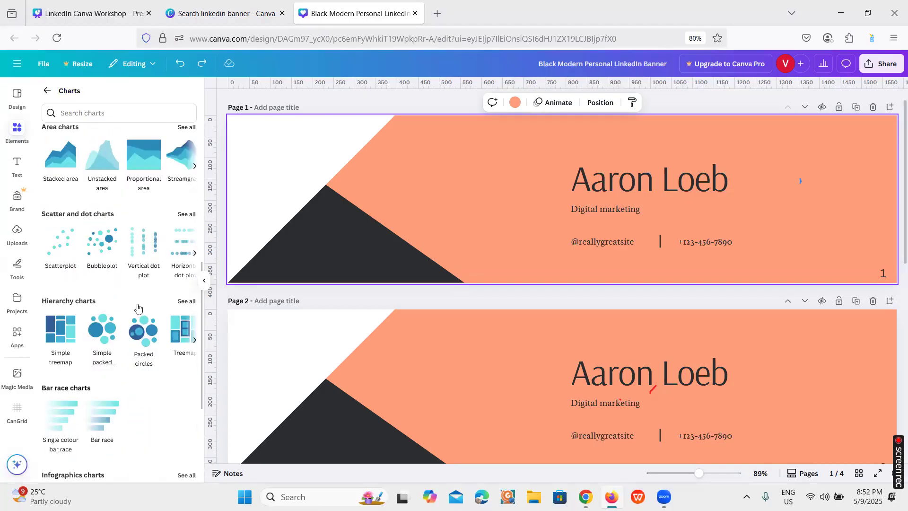
pyautogui.scroll(-3, 95, 322)
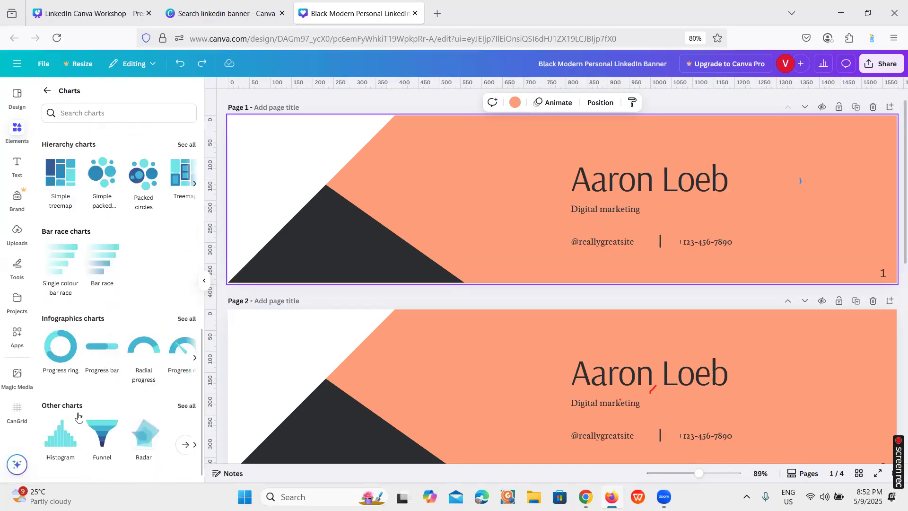
# Insert a funnel chart beside the name heading on page 1 and reduce its Item 1 value
pyautogui.click(103, 438)
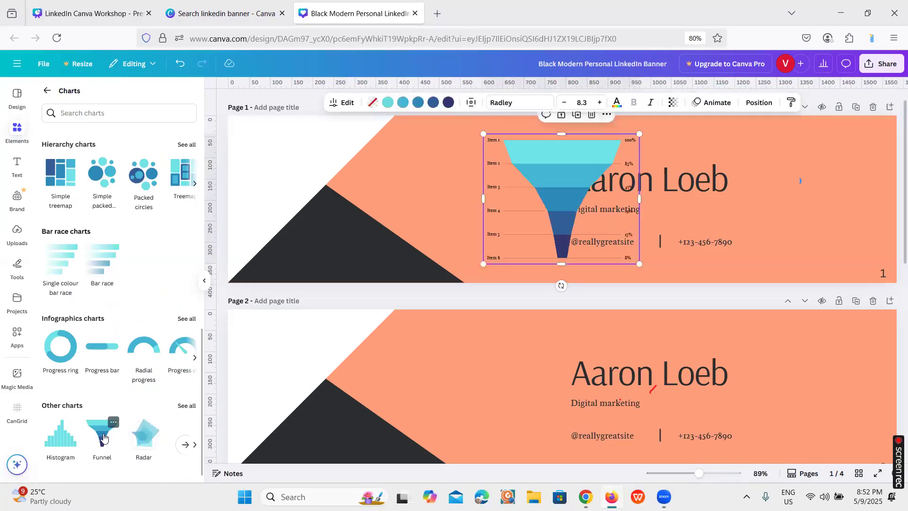
pyautogui.moveTo(568, 175); pyautogui.dragTo(483, 157)
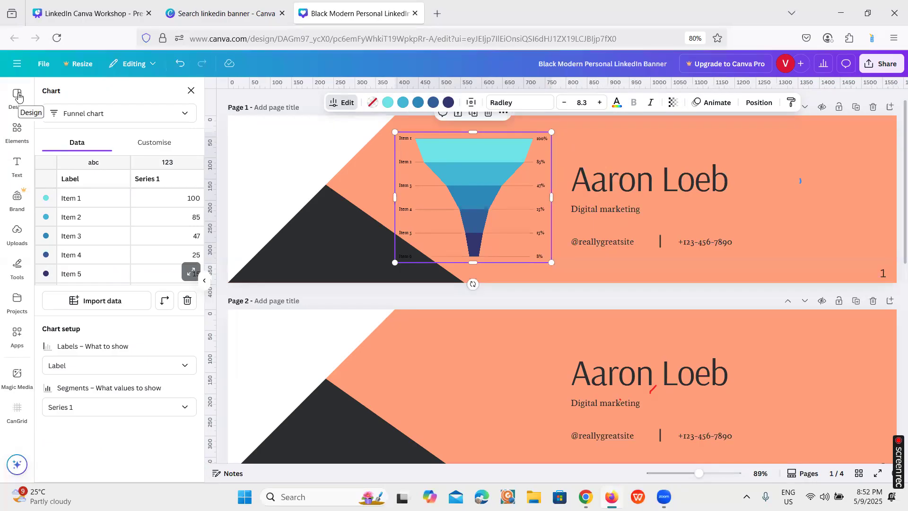
pyautogui.click(189, 205)
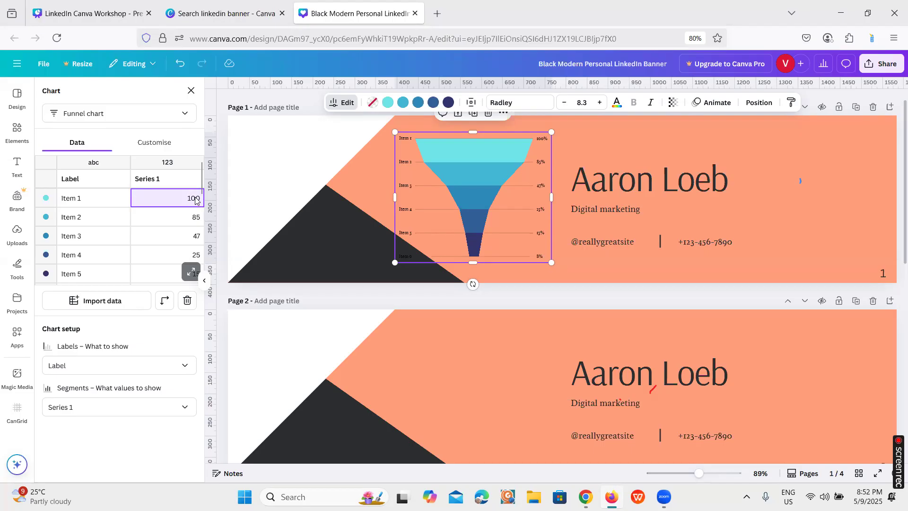
pyautogui.click(285, 209)
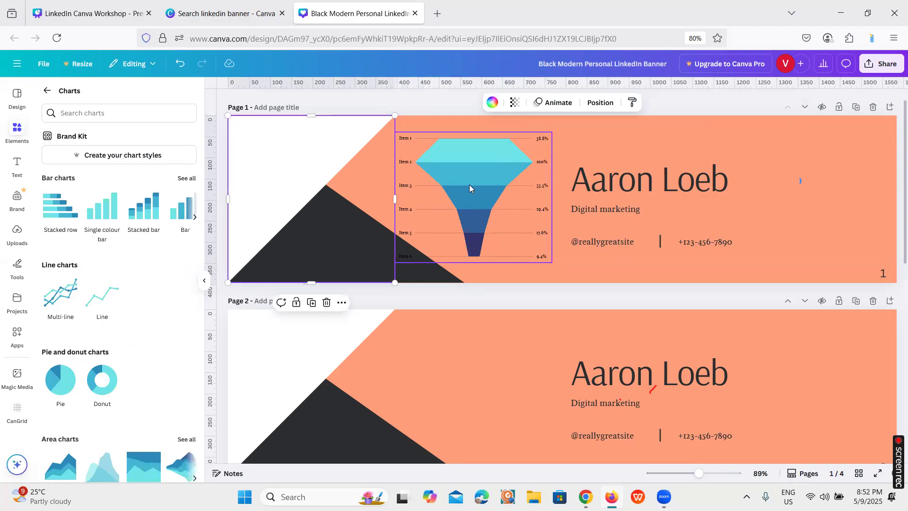
# Try the purple, mauve, orange and yellow colour palette on page 1, and undo it
pyautogui.click(18, 99)
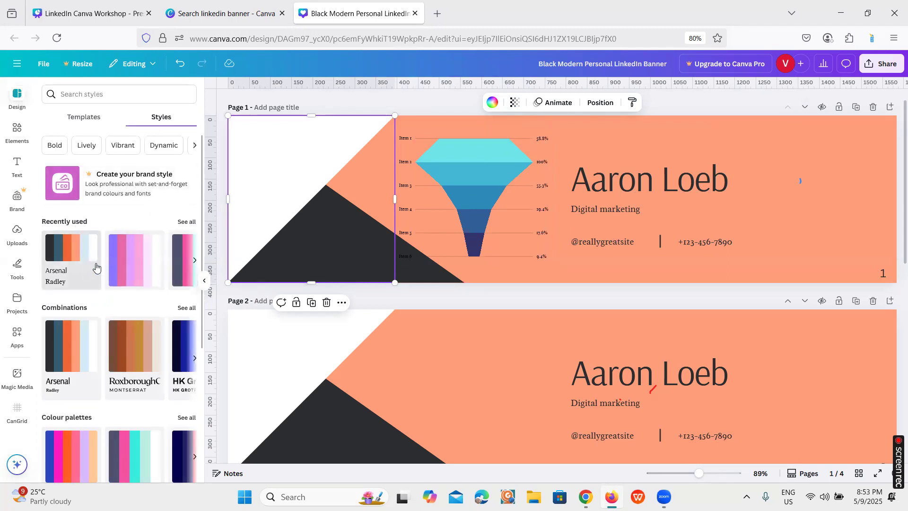
pyautogui.scroll(-2, 97, 359)
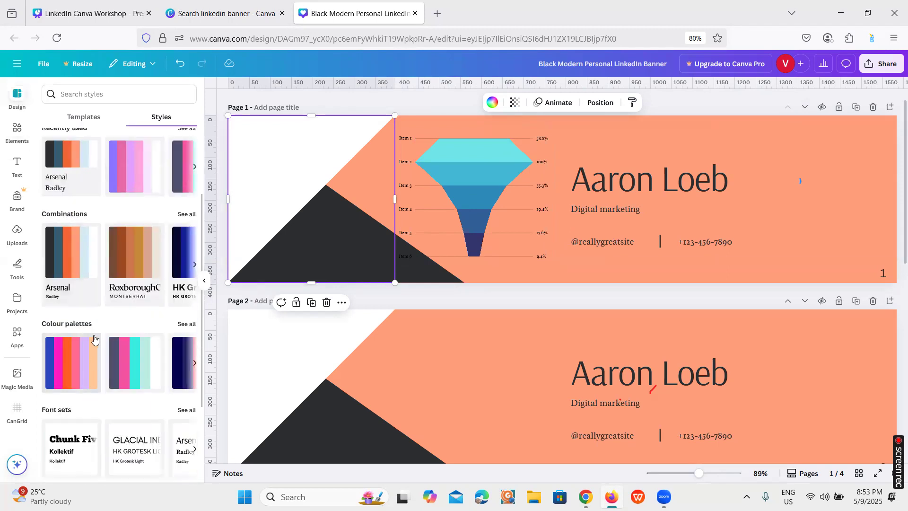
pyautogui.click(187, 324)
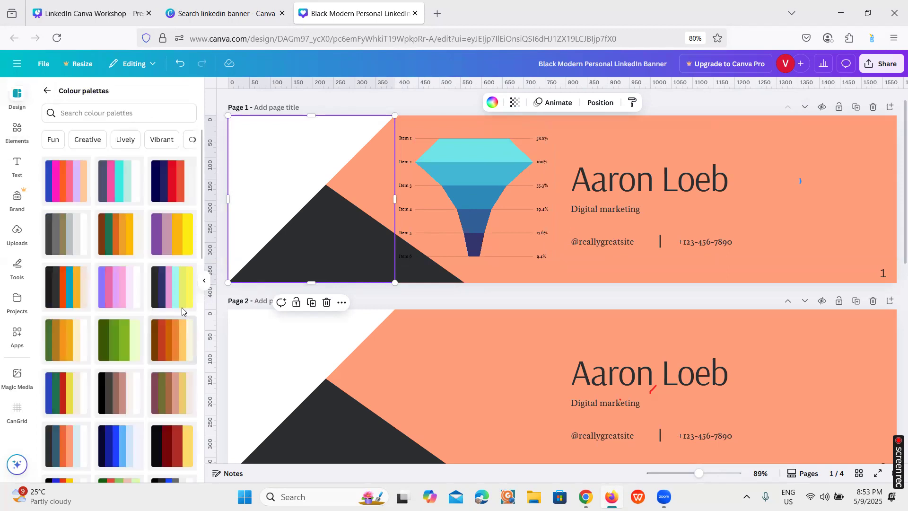
pyautogui.click(175, 243)
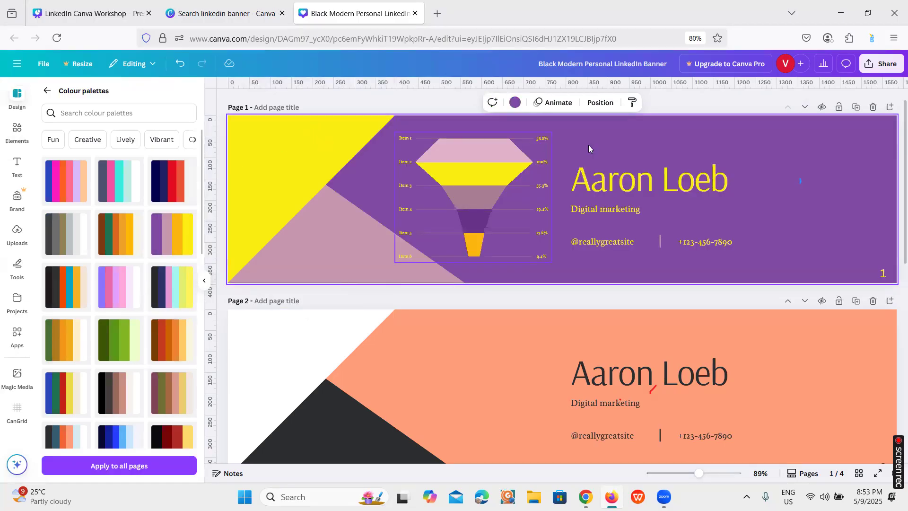
pyautogui.click(502, 179)
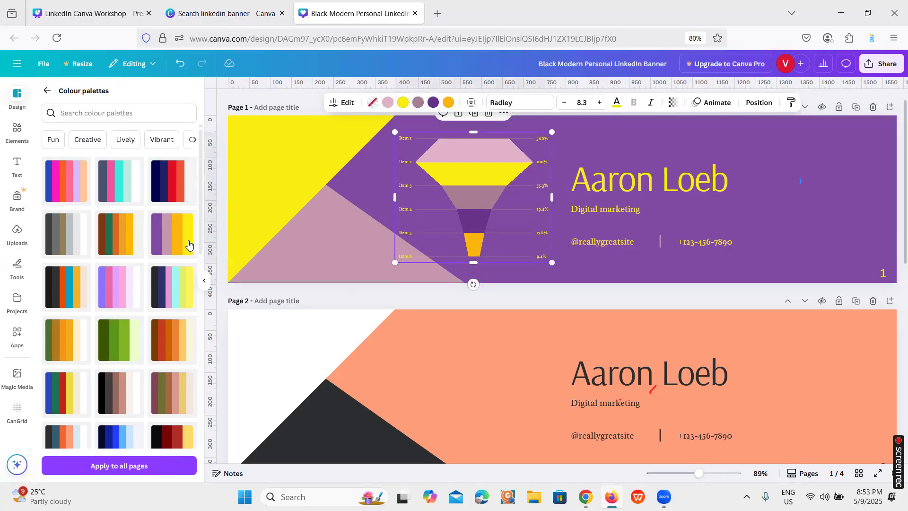
pyautogui.click(179, 64)
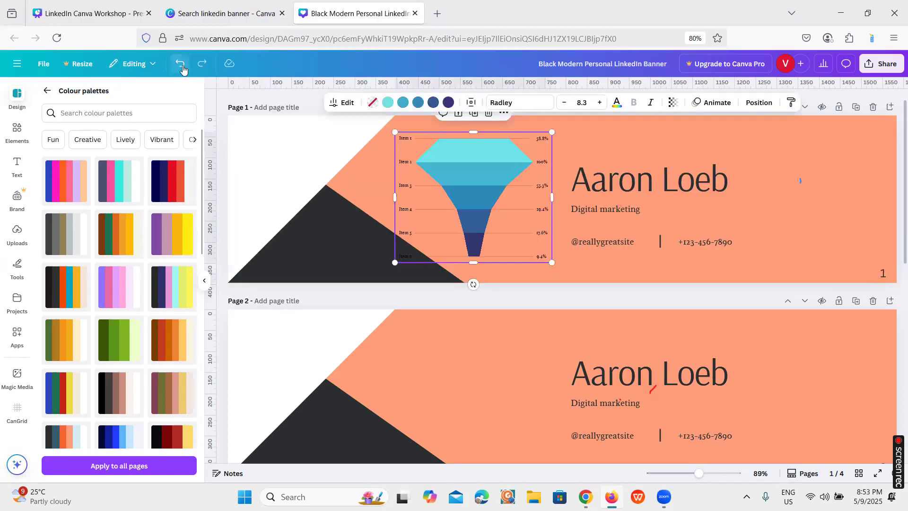
# Reapply the purple-to-yellow palette to page 1 and shuffle it once to get a yellow background
pyautogui.click(166, 238)
pyautogui.click(165, 237)
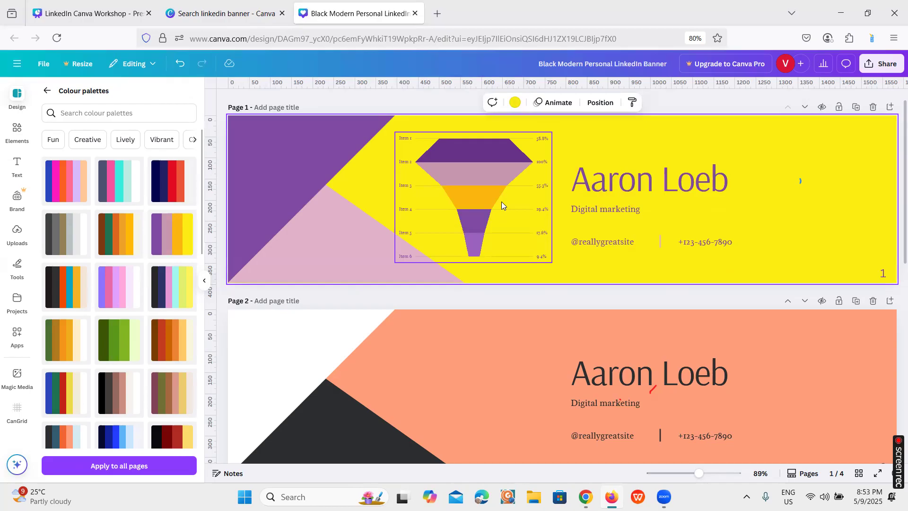
# Move the funnel chart from page 1 to the blank area beside the stacked names on page 4
pyautogui.click(496, 214)
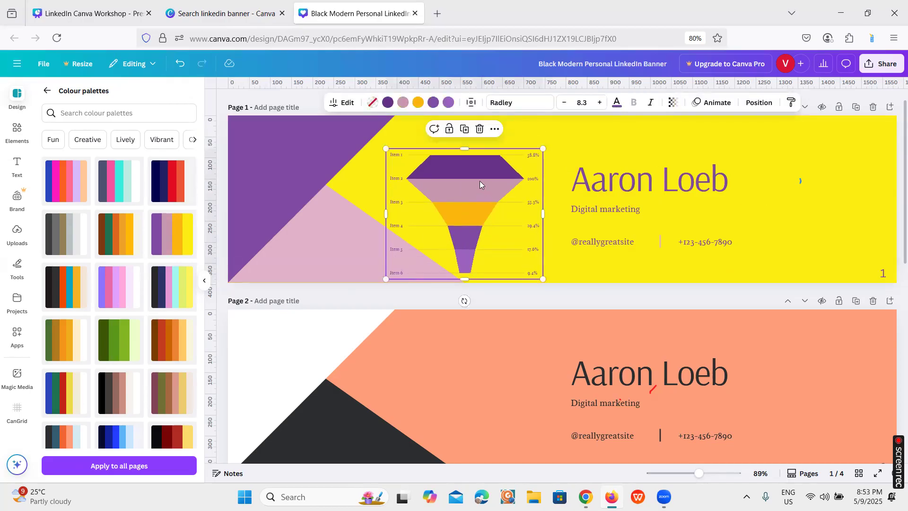
pyautogui.scroll(-4, 491, 216)
pyautogui.scroll(1, 490, 191)
pyautogui.moveTo(484, 154); pyautogui.dragTo(467, 452)
pyautogui.scroll(-5, 468, 237)
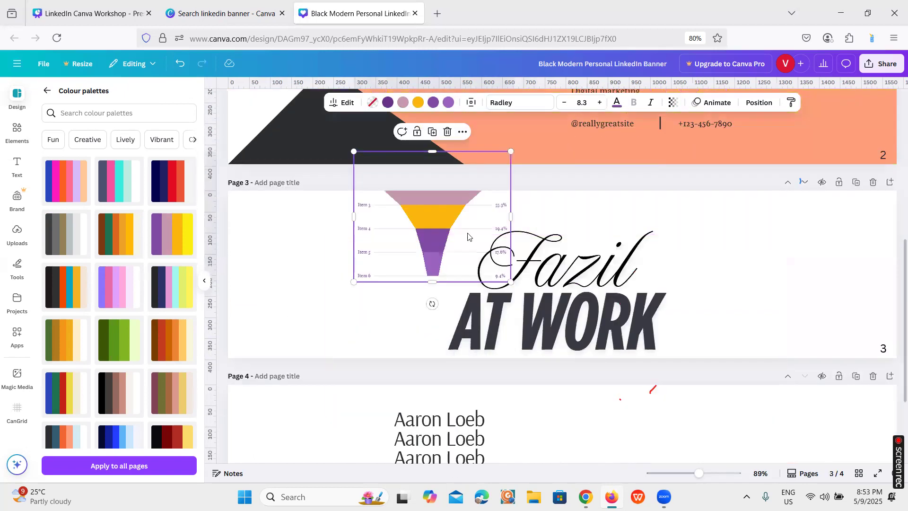
pyautogui.moveTo(379, 264); pyautogui.dragTo(309, 337)
pyautogui.scroll(-2, 521, 357)
pyautogui.moveTo(385, 211); pyautogui.dragTo(715, 383)
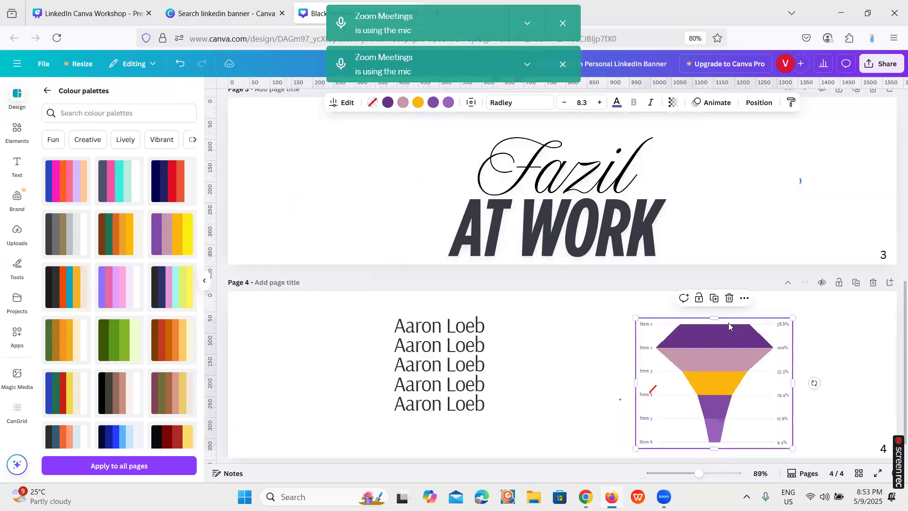
# Undo the chart's move and page 1's palette changes, and delete the funnel chart from page 1
pyautogui.scroll(10, 520, 284)
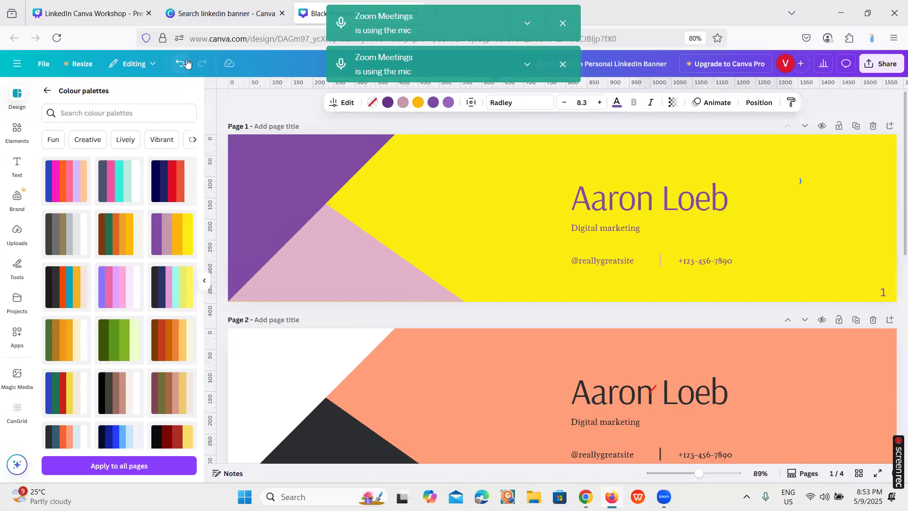
pyautogui.click(179, 65)
pyautogui.click(180, 66)
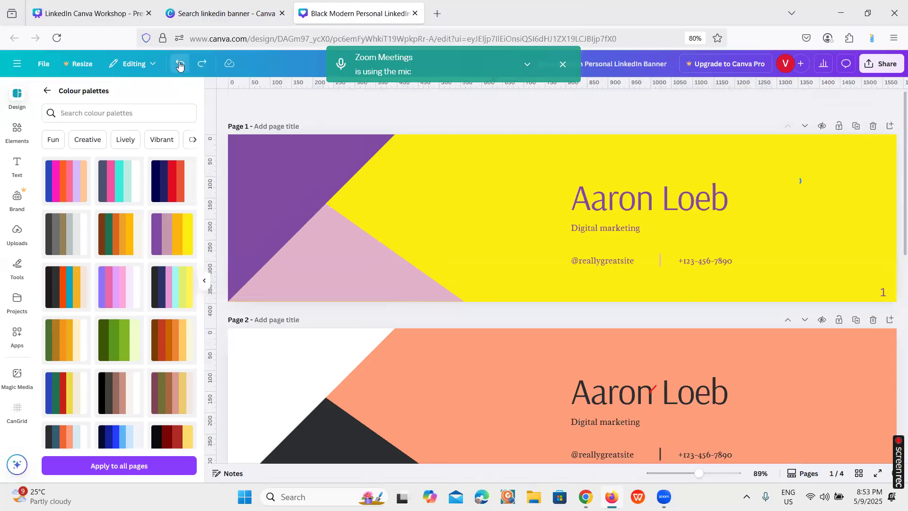
pyautogui.click(180, 65)
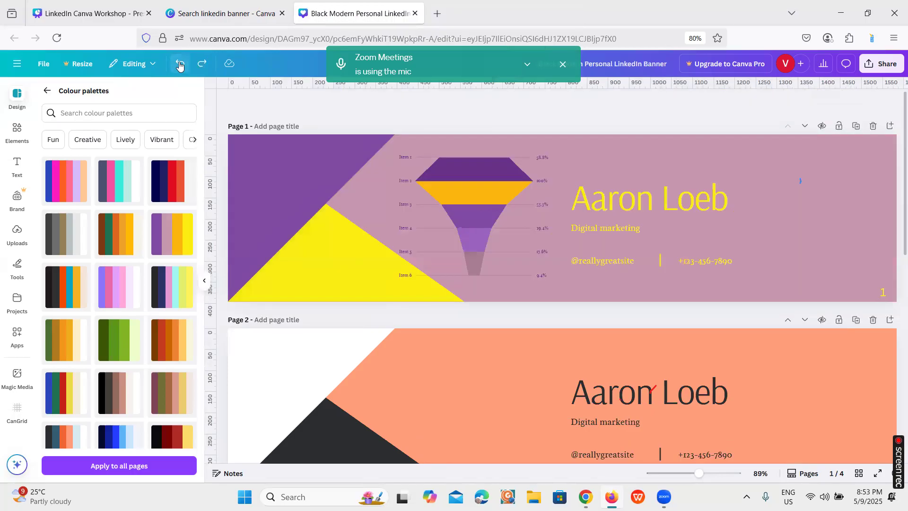
pyautogui.click(179, 65)
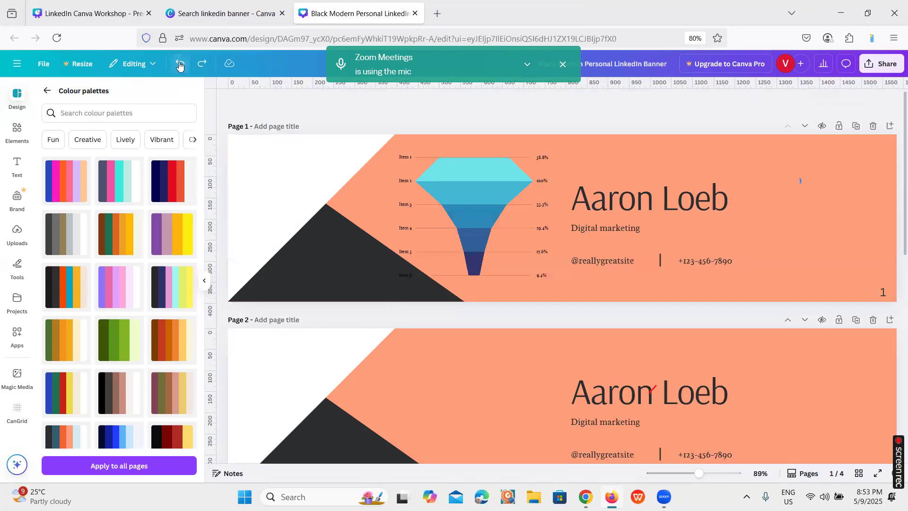
pyautogui.click(492, 216)
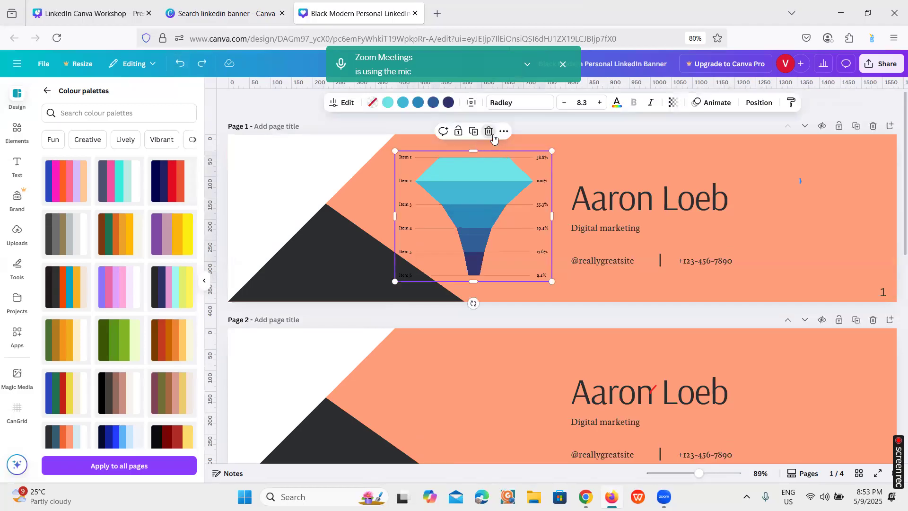
pyautogui.click(489, 131)
# Look over the remaining banner pages and switch back to the workshop presentation's Inside Canva agenda slide
pyautogui.scroll(-1, 585, 334)
pyautogui.scroll(-8, 585, 334)
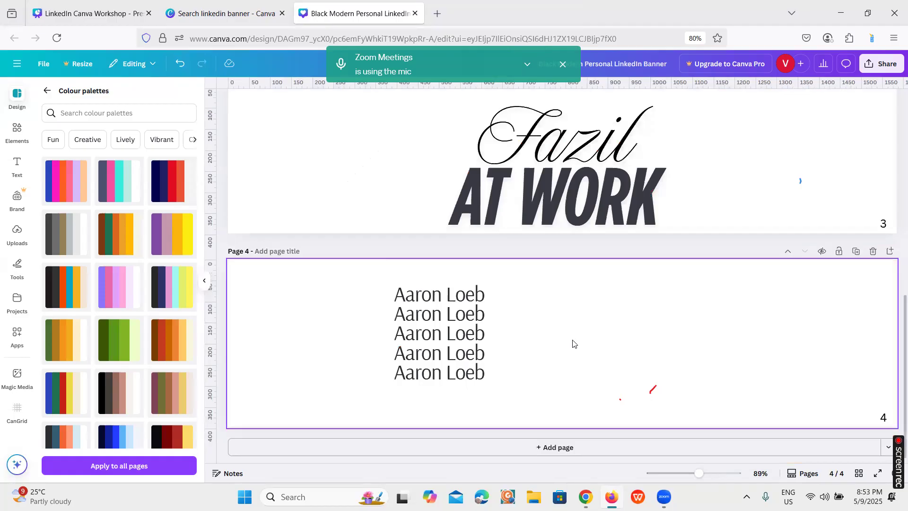
pyautogui.scroll(5, 573, 344)
pyautogui.click(90, 13)
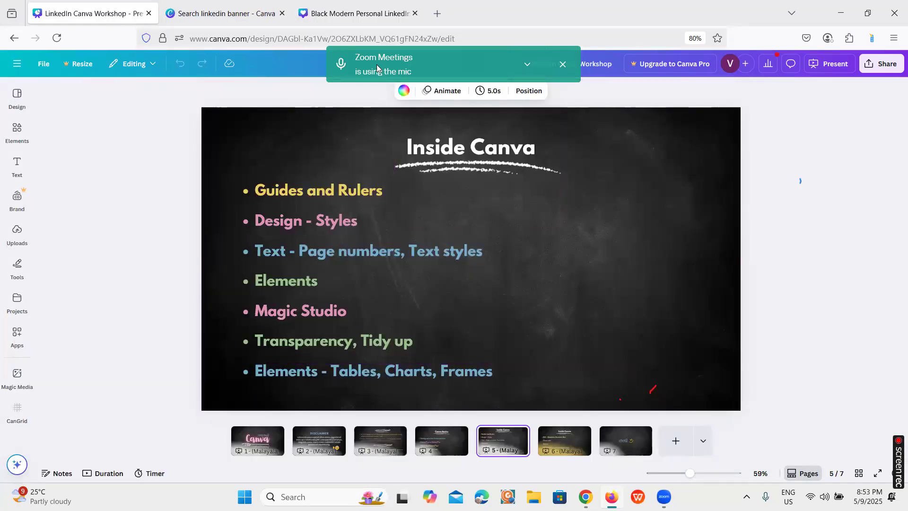
# Switch to the LinkedIn banner design and look over the full Polls & Quizzes collection among the elements
pyautogui.click(351, 20)
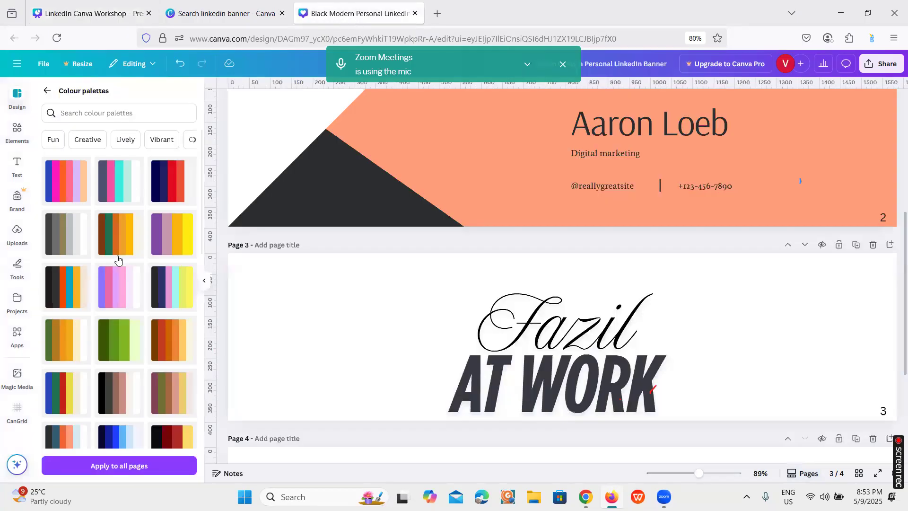
pyautogui.click(18, 135)
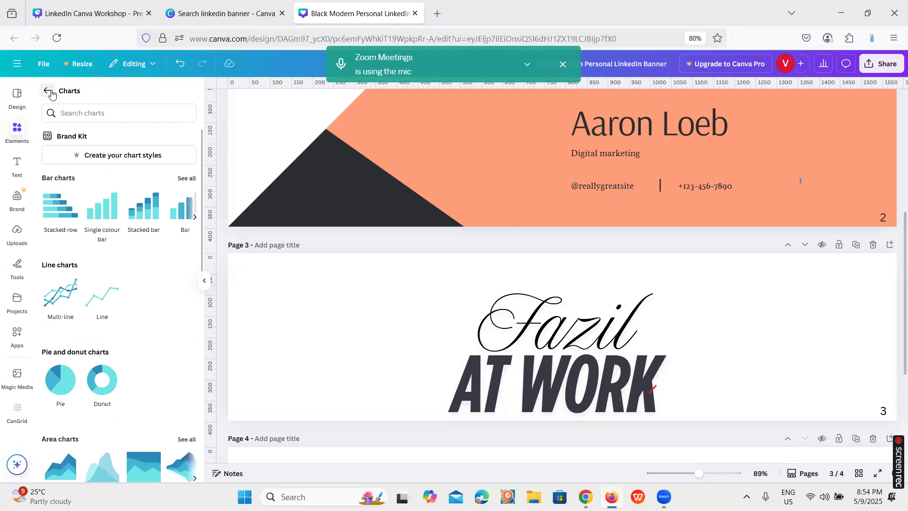
pyautogui.scroll(1, 118, 250)
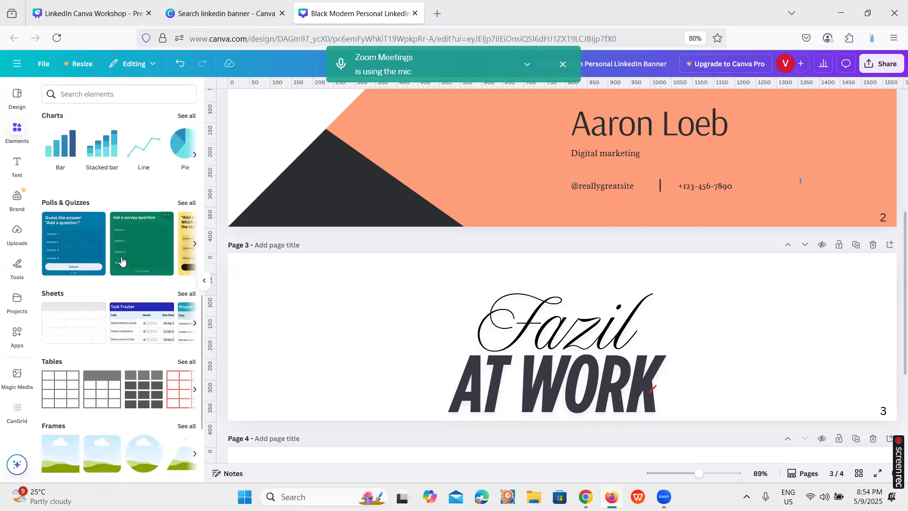
pyautogui.click(188, 203)
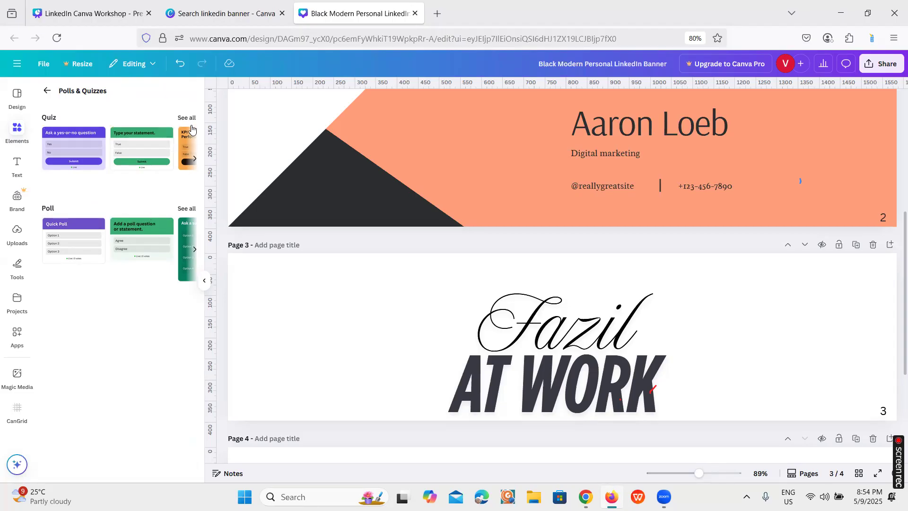
pyautogui.click(47, 93)
# Open the full collection of table elements
pyautogui.scroll(-2, 105, 279)
pyautogui.scroll(-1, 105, 279)
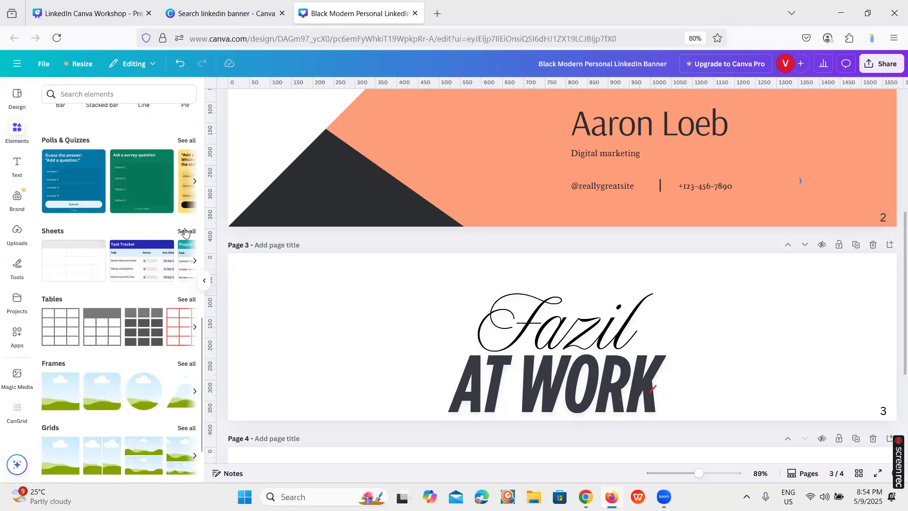
pyautogui.scroll(-1, 185, 232)
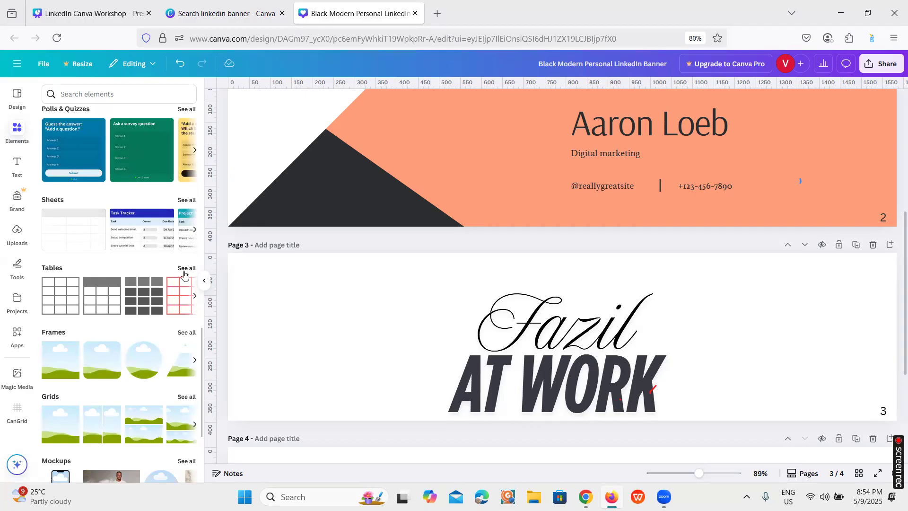
pyautogui.click(184, 268)
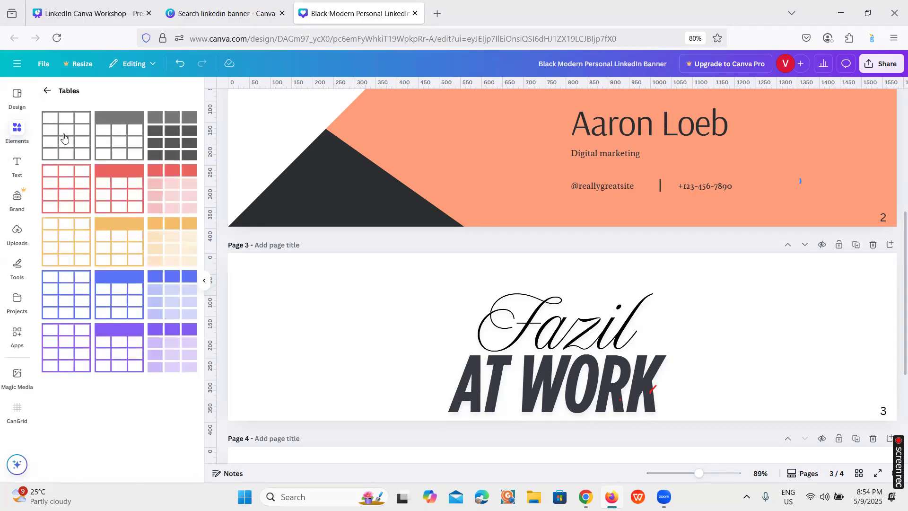
# Add the dark grey filled table to page 3, select cells in it, and delete the whole table
pyautogui.click(165, 140)
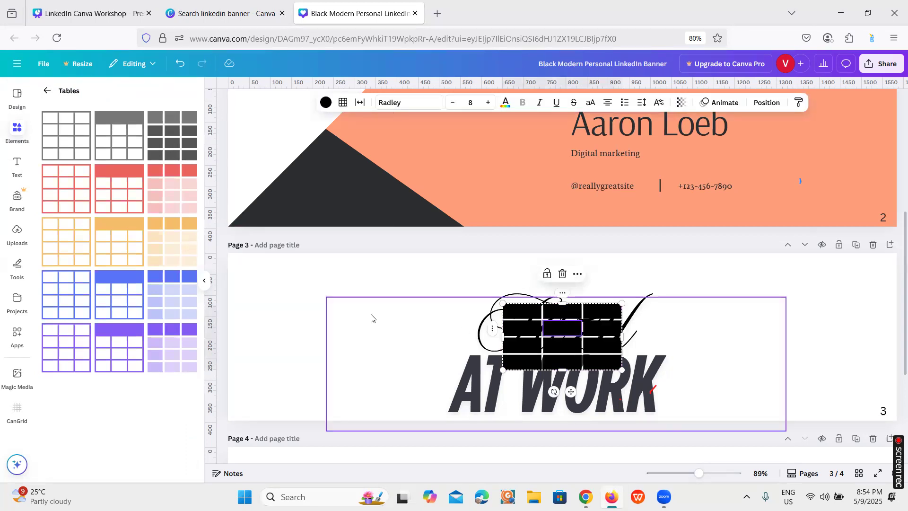
pyautogui.click(563, 327)
pyautogui.click(602, 357)
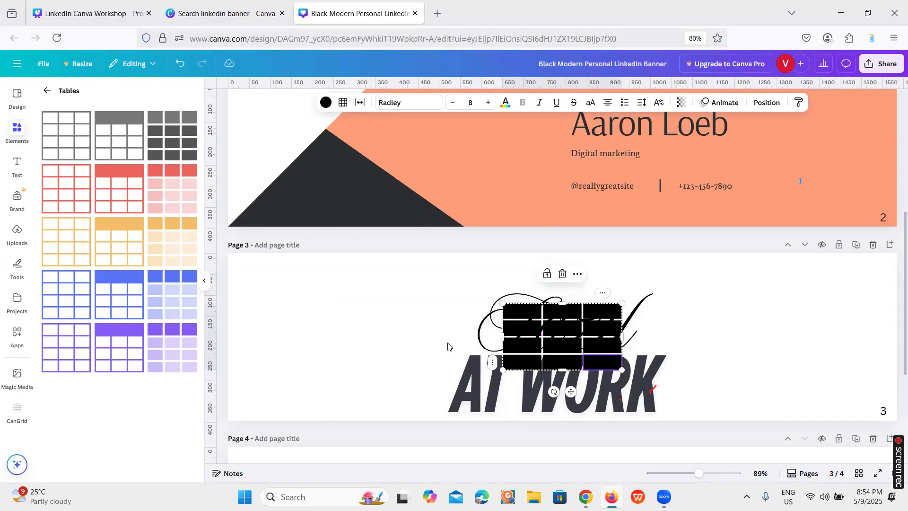
pyautogui.click(562, 278)
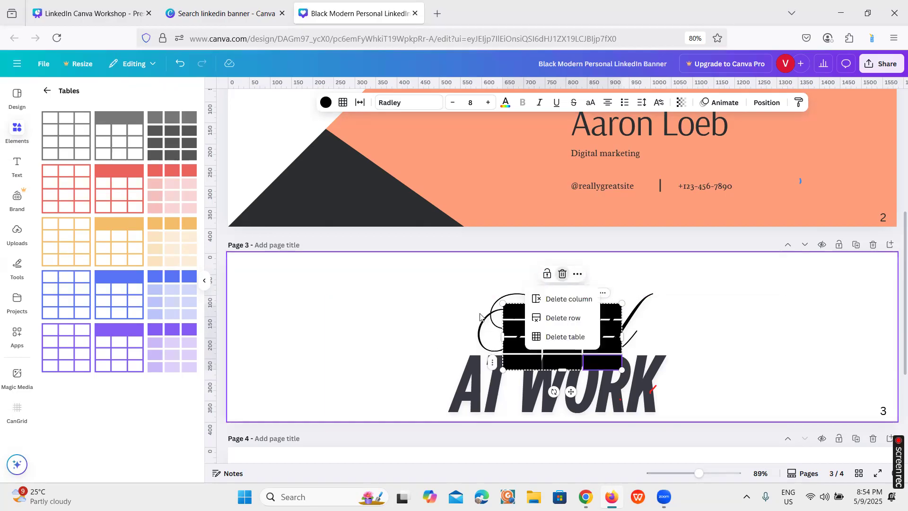
pyautogui.click(566, 337)
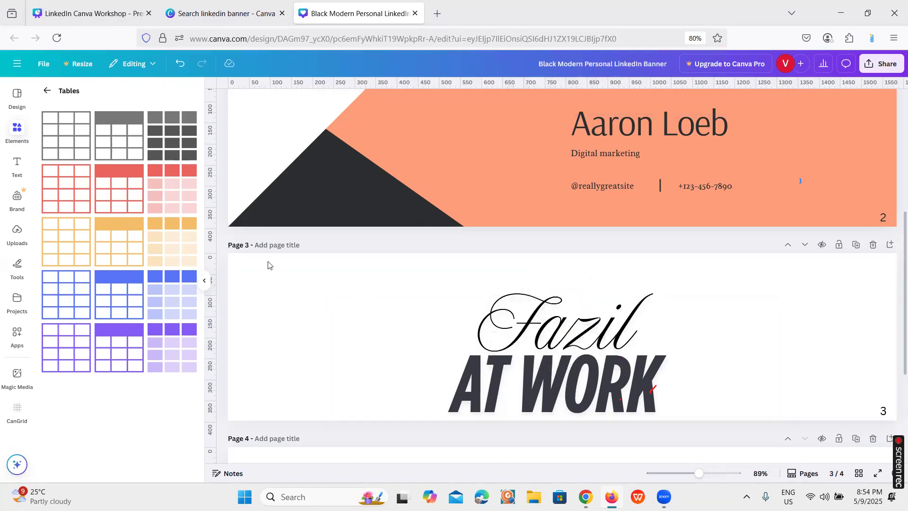
# Add the plain grey outlined table to page 4 and place it in the blank area beside the stacked names
pyautogui.scroll(-4, 608, 354)
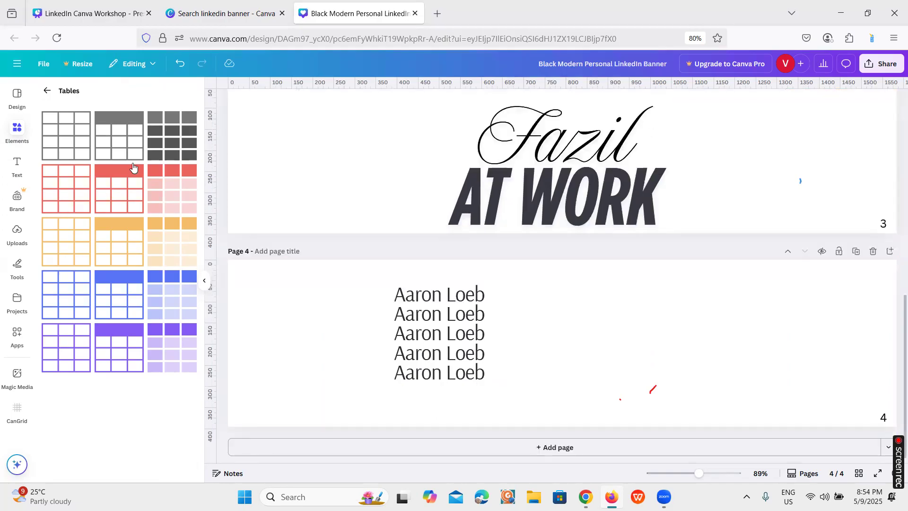
pyautogui.click(73, 147)
pyautogui.moveTo(578, 332); pyautogui.dragTo(635, 334)
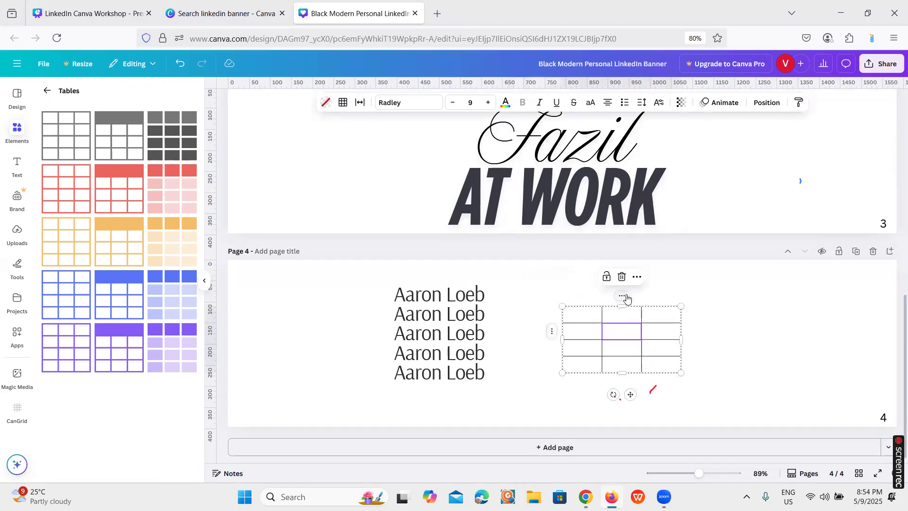
# Examine the row and table options of page 4's table, and return to the workshop presentation's Inside Canva slide
pyautogui.click(552, 334)
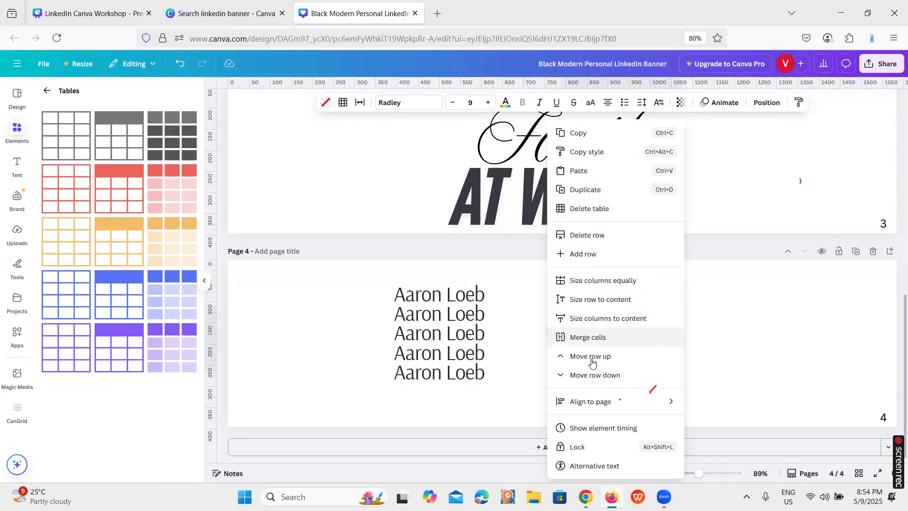
pyautogui.click(709, 295)
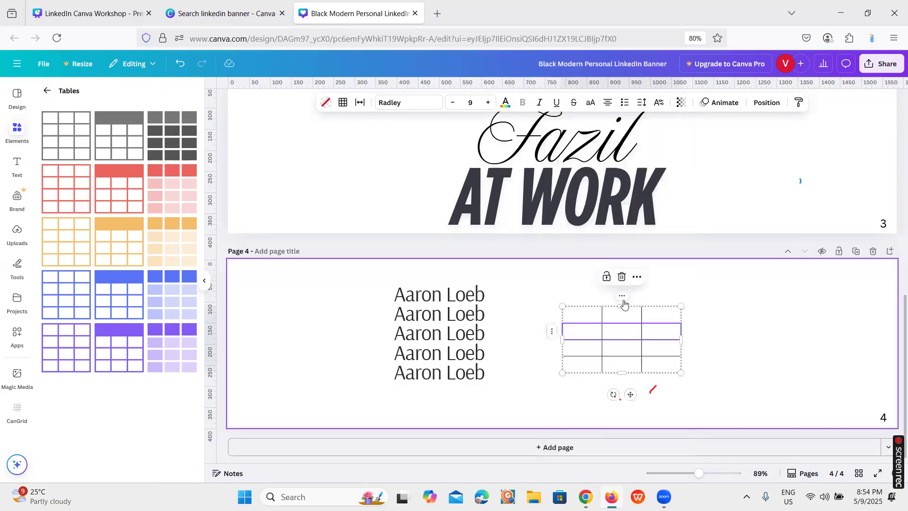
pyautogui.rightClick(621, 298)
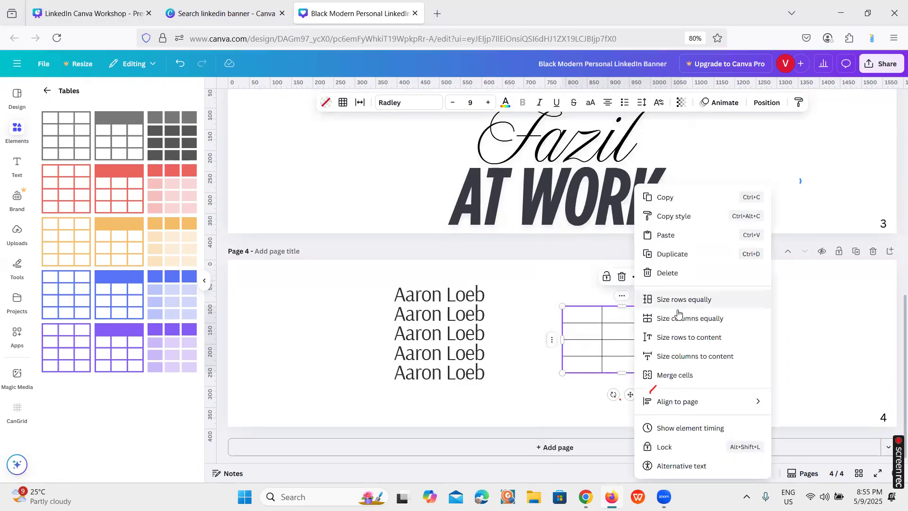
pyautogui.click(552, 297)
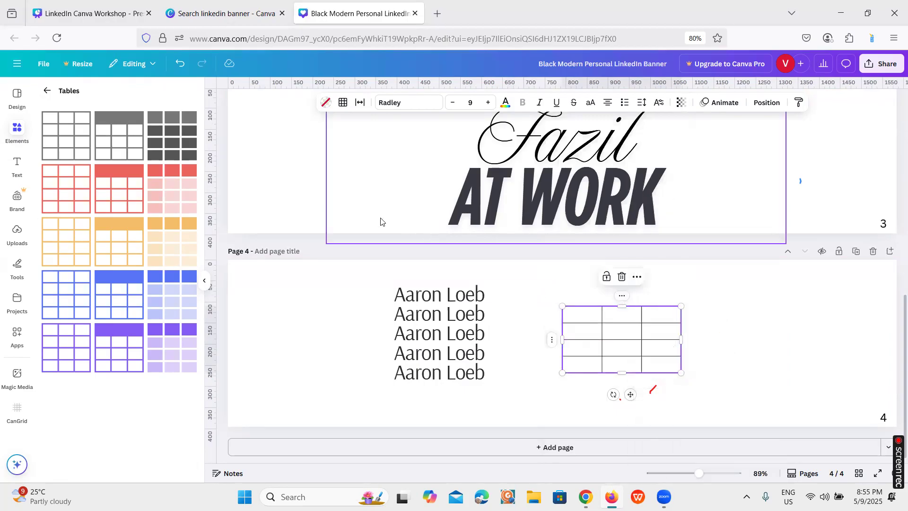
pyautogui.click(56, 3)
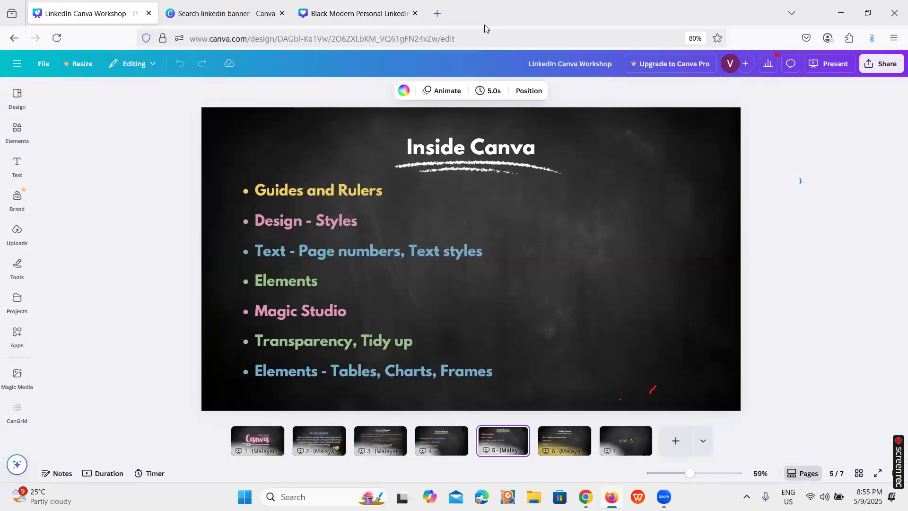
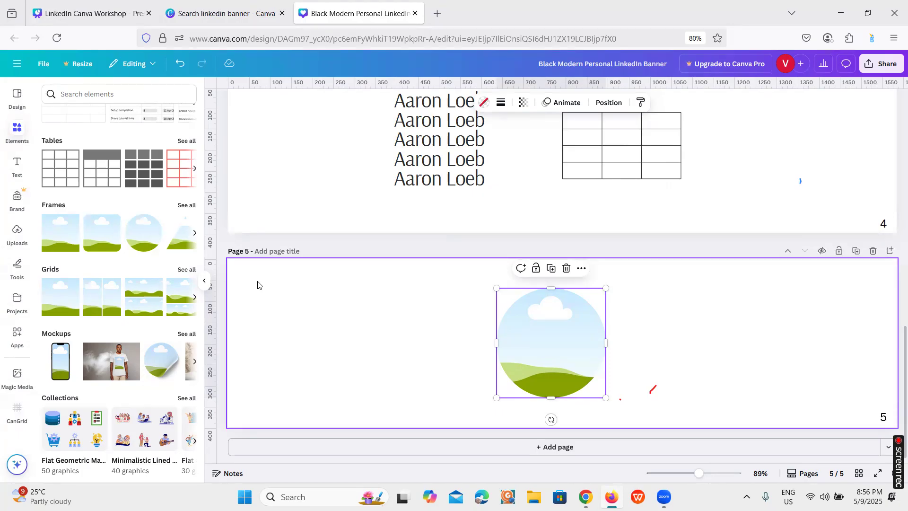
# Search the elements for professional man photos and fill page 5's circular frame with the smiling man in glasses at a laptop
pyautogui.click(78, 89)
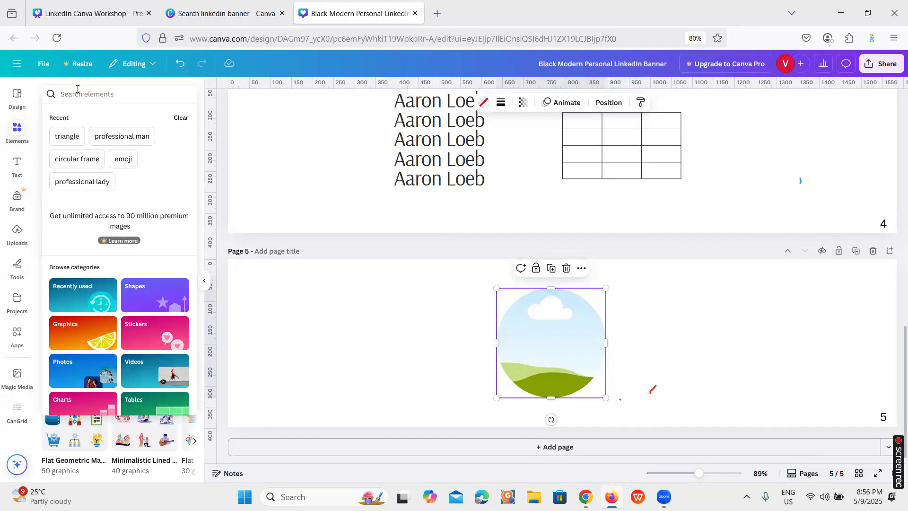
pyautogui.click(119, 137)
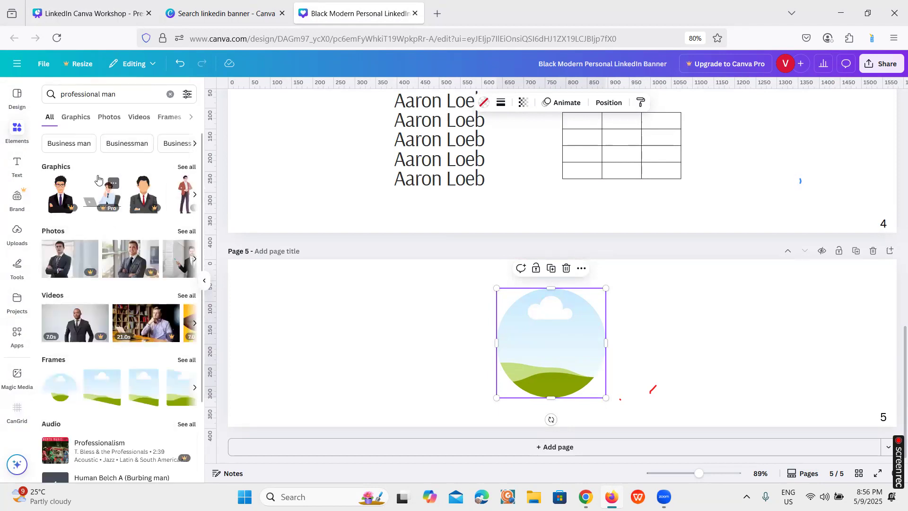
pyautogui.click(77, 117)
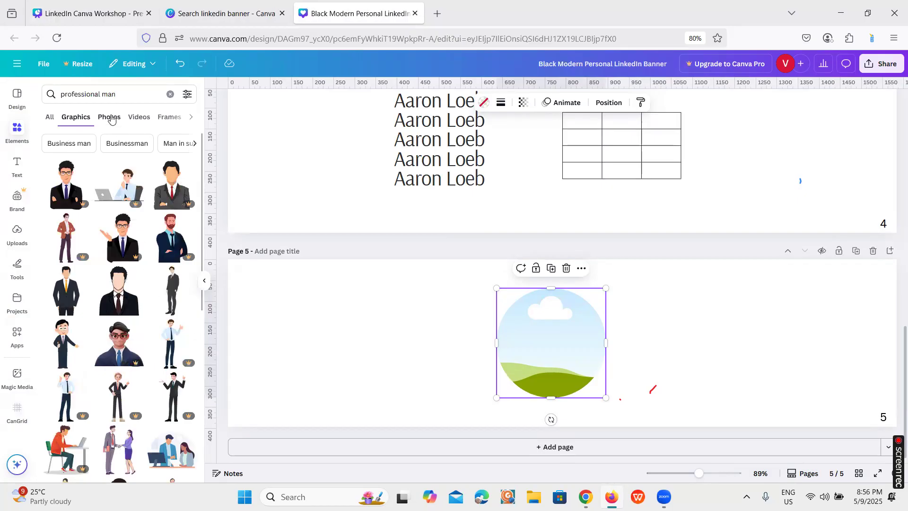
pyautogui.click(111, 119)
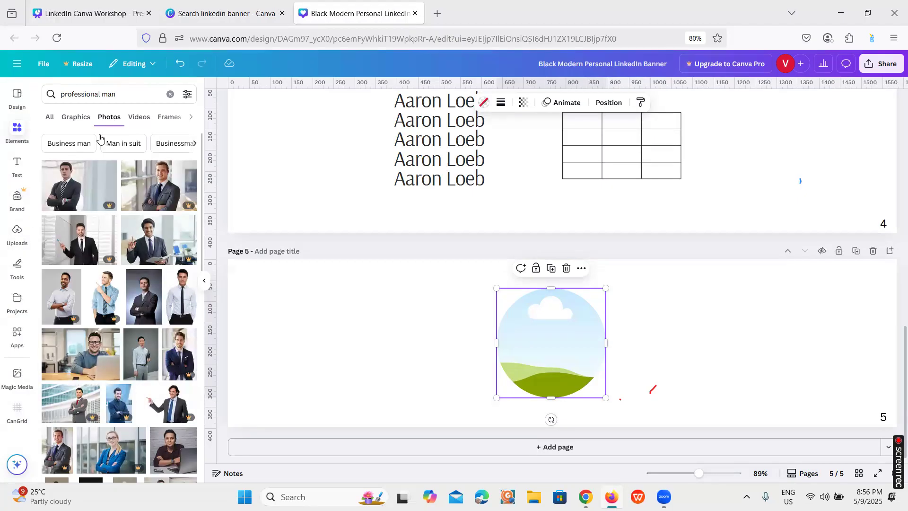
pyautogui.scroll(-1, 145, 294)
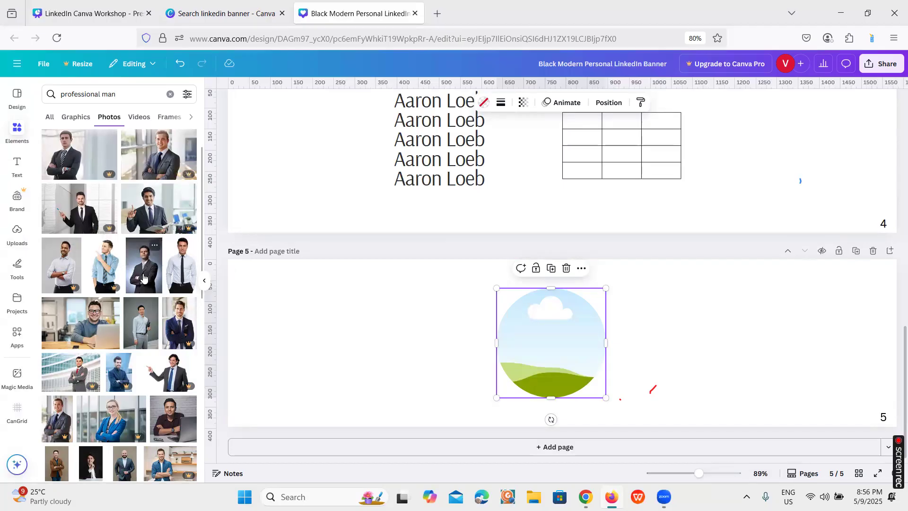
pyautogui.click(85, 328)
pyautogui.doubleClick(527, 317)
pyautogui.moveTo(502, 343)
pyautogui.mouseDown()
pyautogui.moveTo(491, 335)
pyautogui.moveTo(503, 340)
pyautogui.mouseUp()
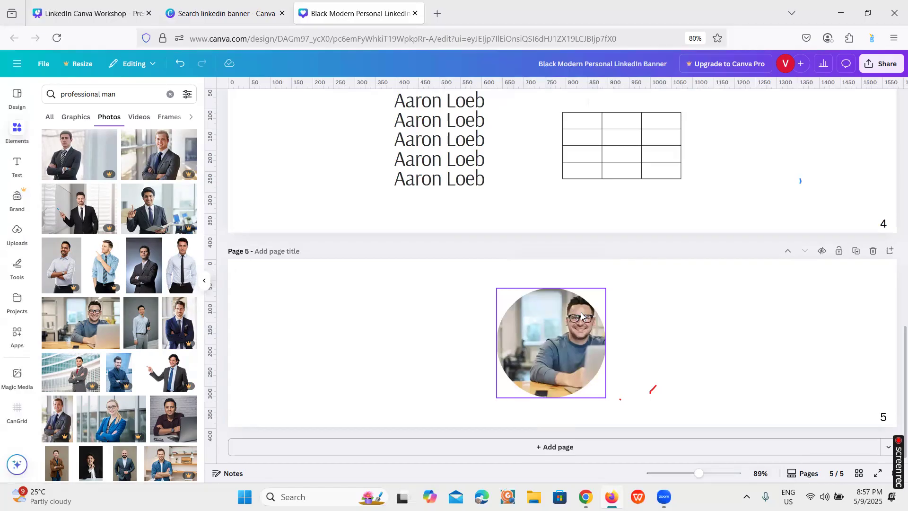
# Reposition the photo inside page 5's circular frame so the man's face is horizontally centred
pyautogui.doubleClick(576, 326)
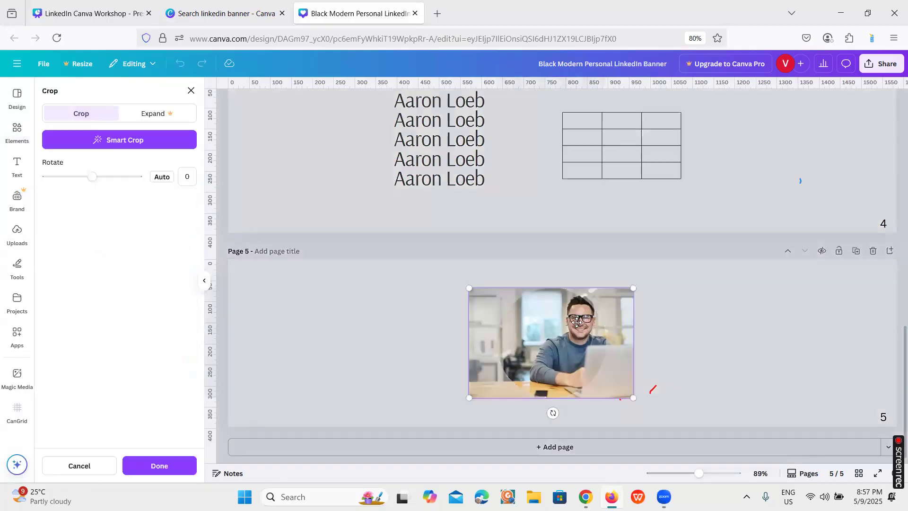
pyautogui.moveTo(574, 326); pyautogui.dragTo(538, 330)
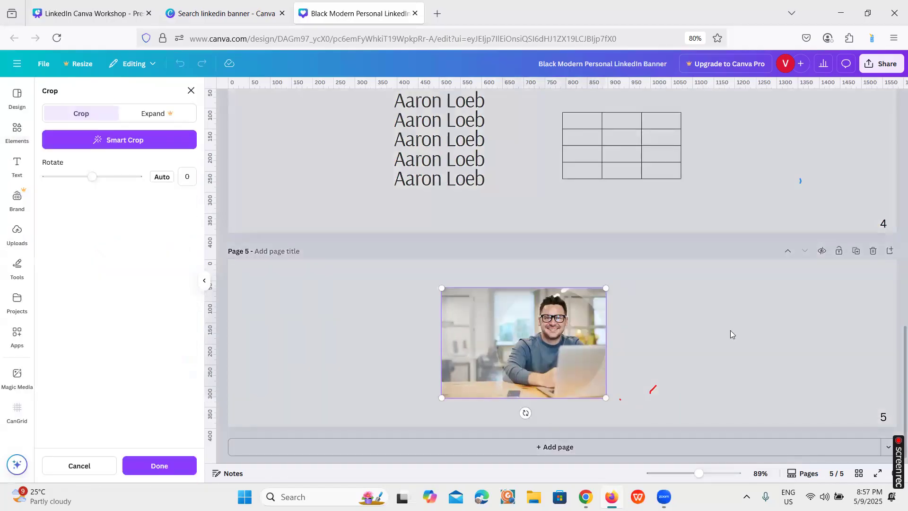
pyautogui.click(731, 331)
pyautogui.click(675, 326)
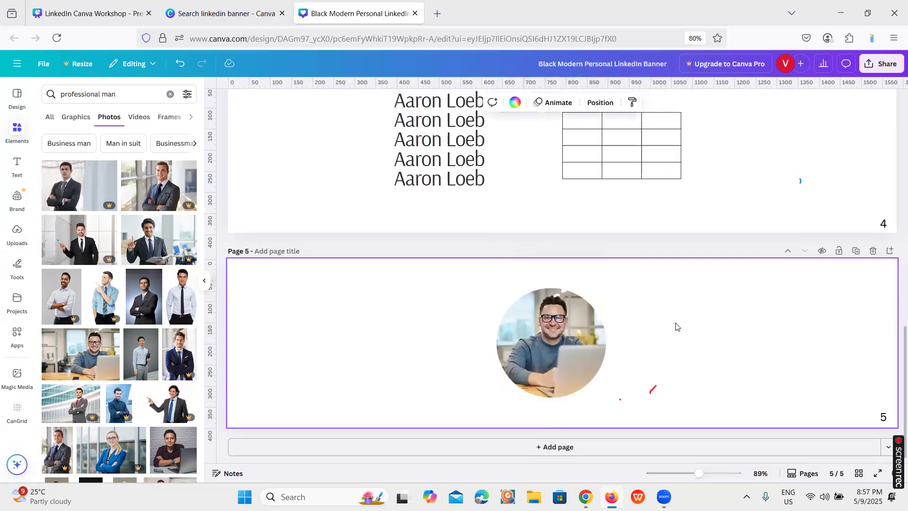
# Try the dashed and dotted border styles on the framed photo, and apply a solid border with a slightly heavier weight
pyautogui.click(571, 323)
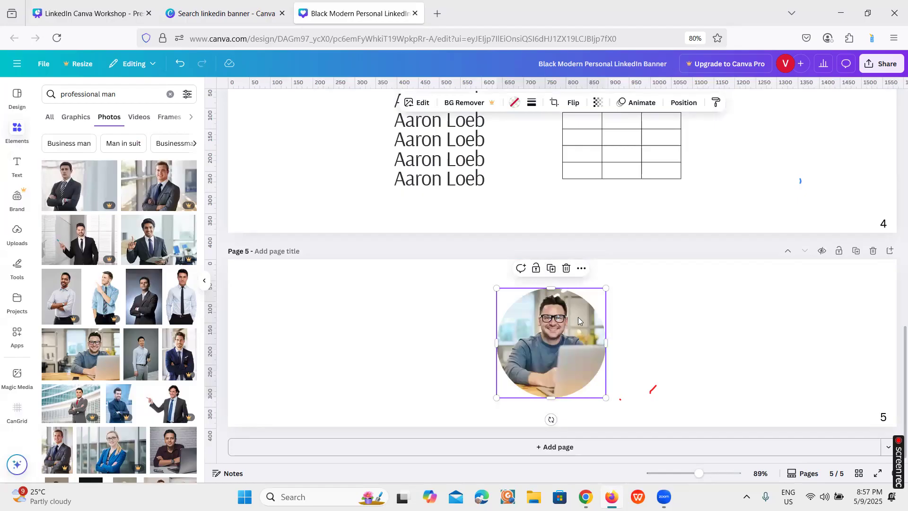
pyautogui.click(532, 105)
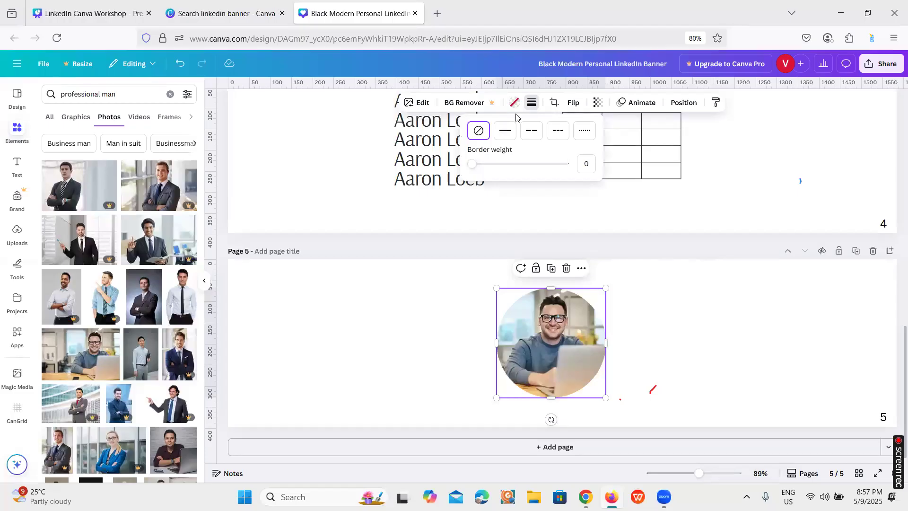
pyautogui.click(504, 133)
pyautogui.click(531, 130)
pyautogui.click(559, 131)
pyautogui.click(584, 130)
pyautogui.click(506, 130)
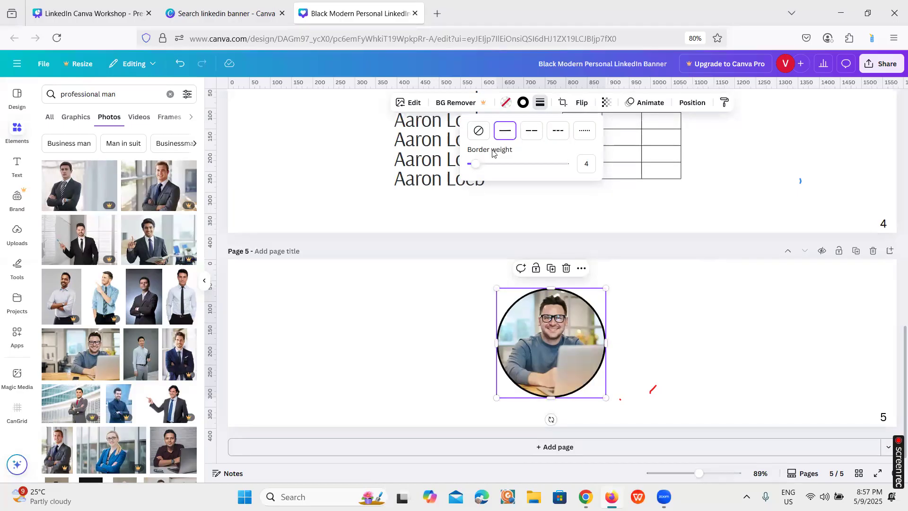
pyautogui.moveTo(476, 163)
pyautogui.mouseDown()
pyautogui.moveTo(491, 164)
pyautogui.moveTo(479, 163)
pyautogui.mouseUp()
# Colour the framed photo's border cobalt blue
pyautogui.click(523, 102)
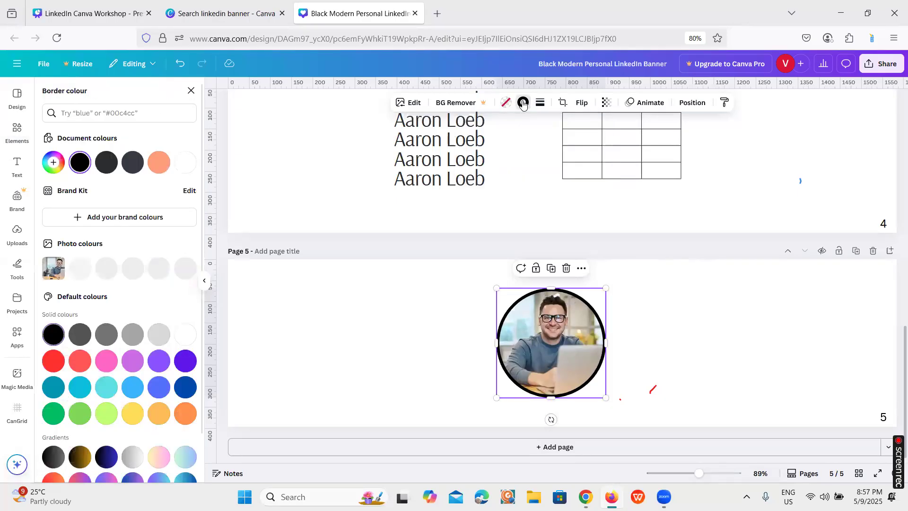
pyautogui.click(185, 386)
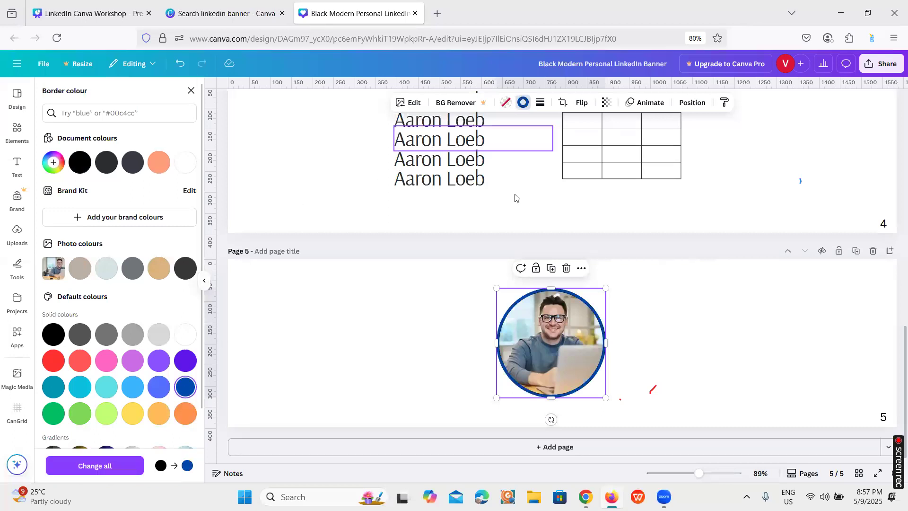
pyautogui.click(564, 338)
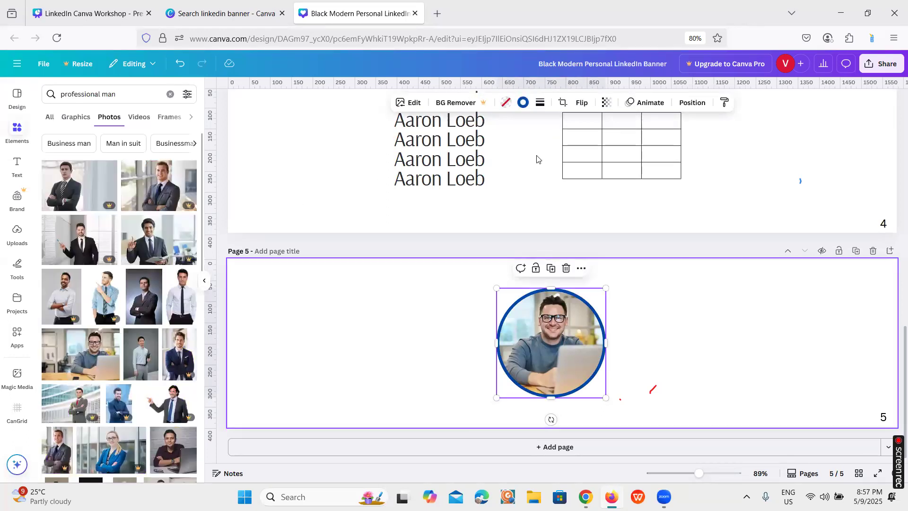
# Turn the photo's border colour into a gradient from cobalt blue to bright yellow
pyautogui.click(523, 105)
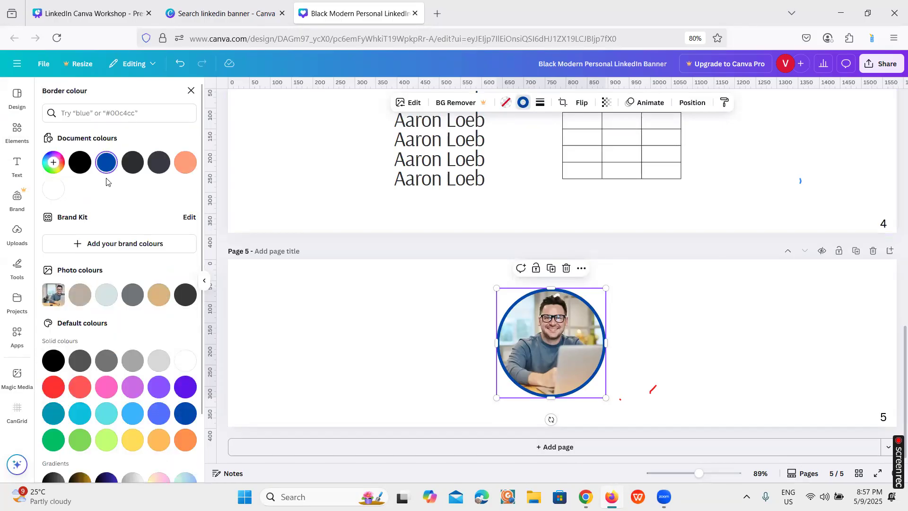
pyautogui.click(106, 163)
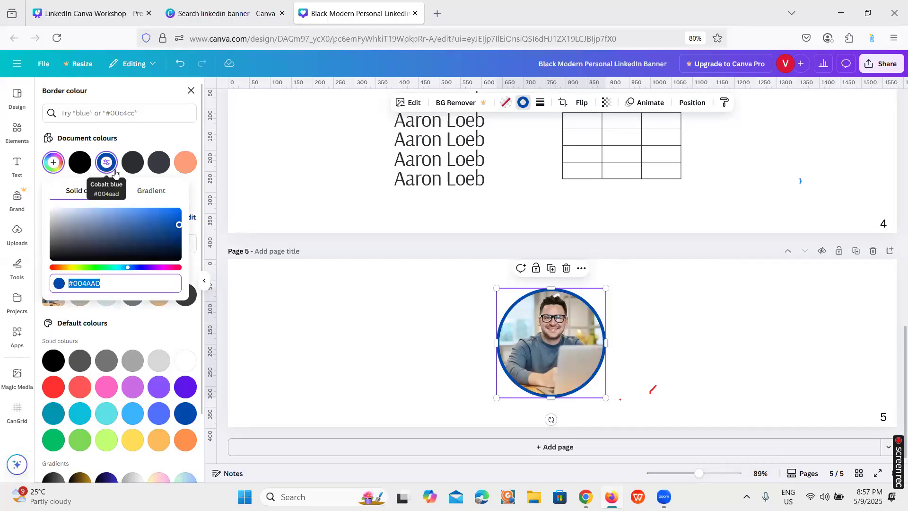
pyautogui.click(160, 192)
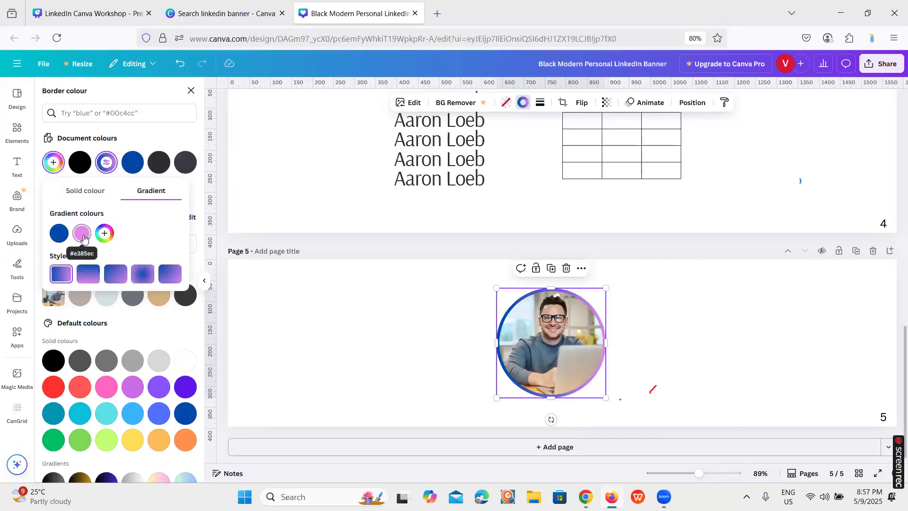
pyautogui.click(82, 234)
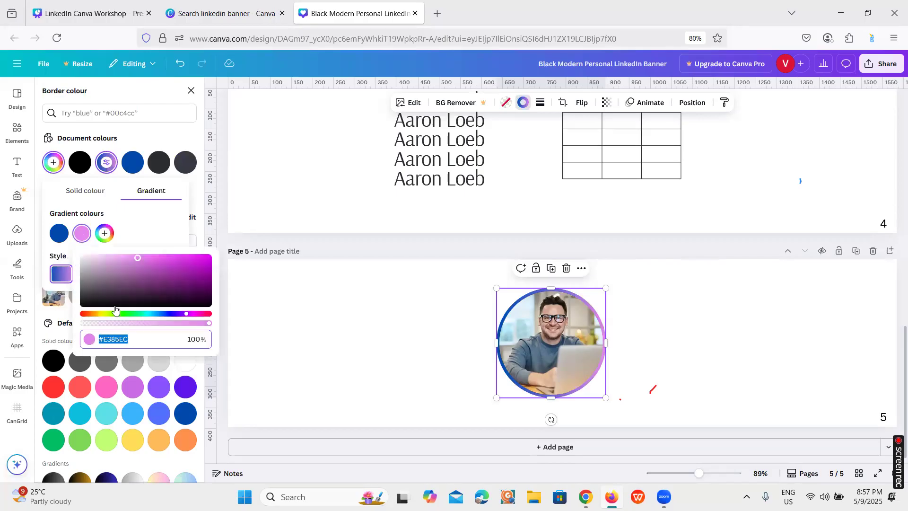
pyautogui.click(102, 315)
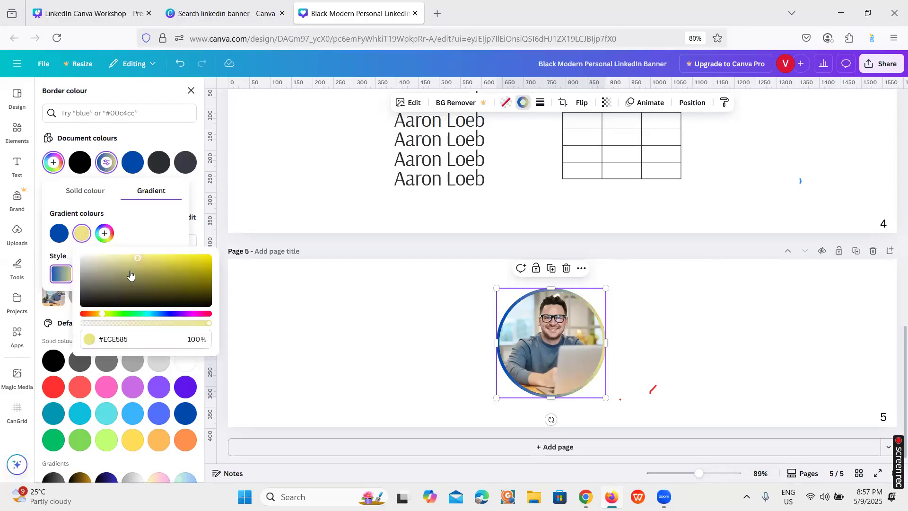
pyautogui.moveTo(199, 257); pyautogui.dragTo(216, 259)
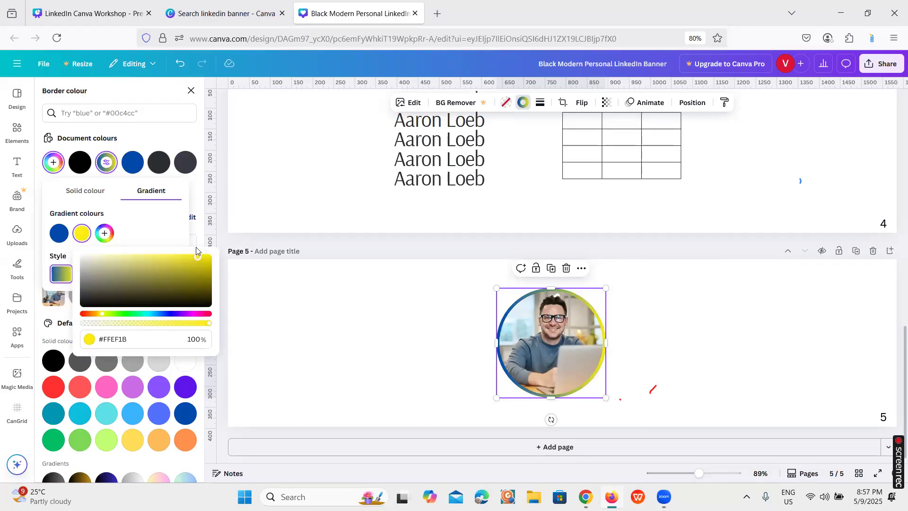
pyautogui.click(446, 309)
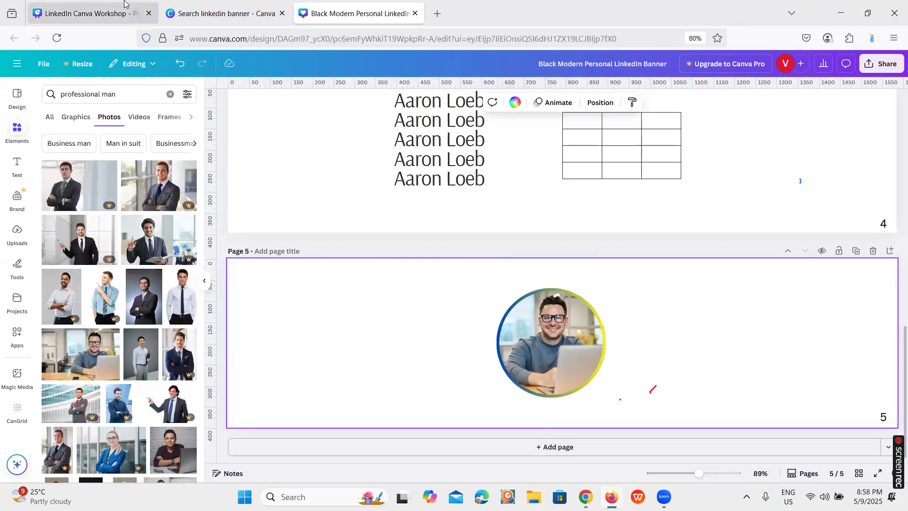
# Show slide 6 of the workshop presentation with the remaining Inside Canva topics, and return to the LinkedIn banner design
pyautogui.click(90, 13)
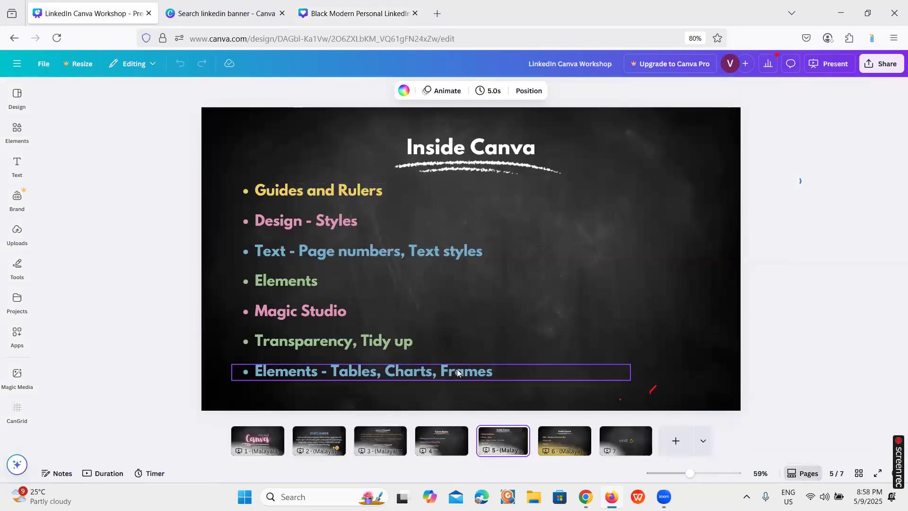
pyautogui.click(562, 448)
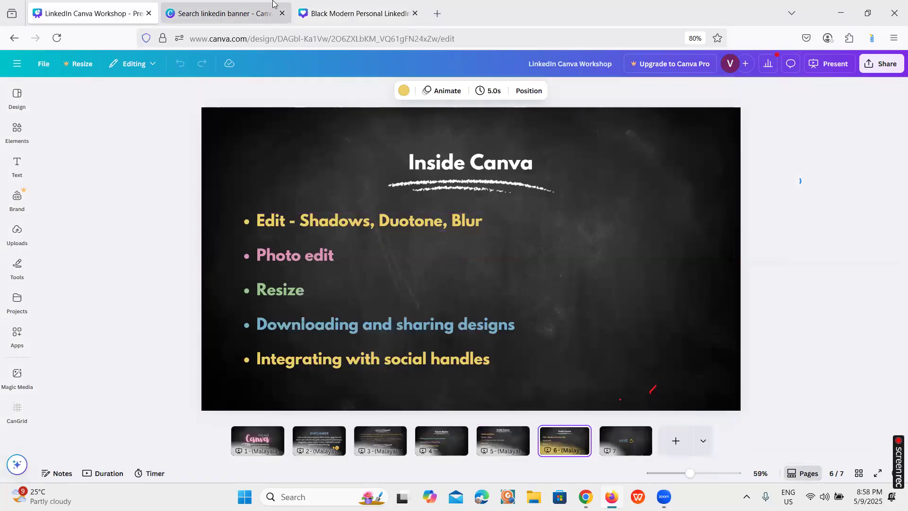
pyautogui.click(355, 13)
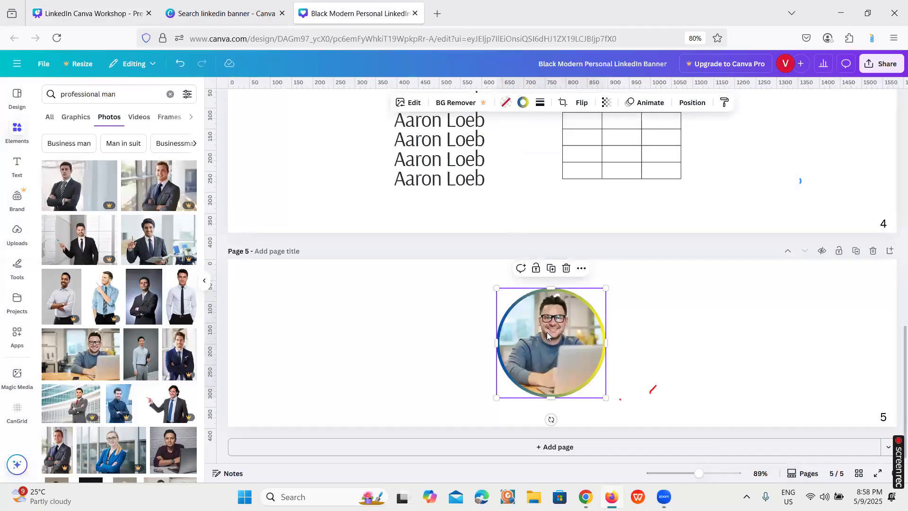
# Open the framed photo's editing options and examine the full collection of filters without applying one
pyautogui.click(418, 108)
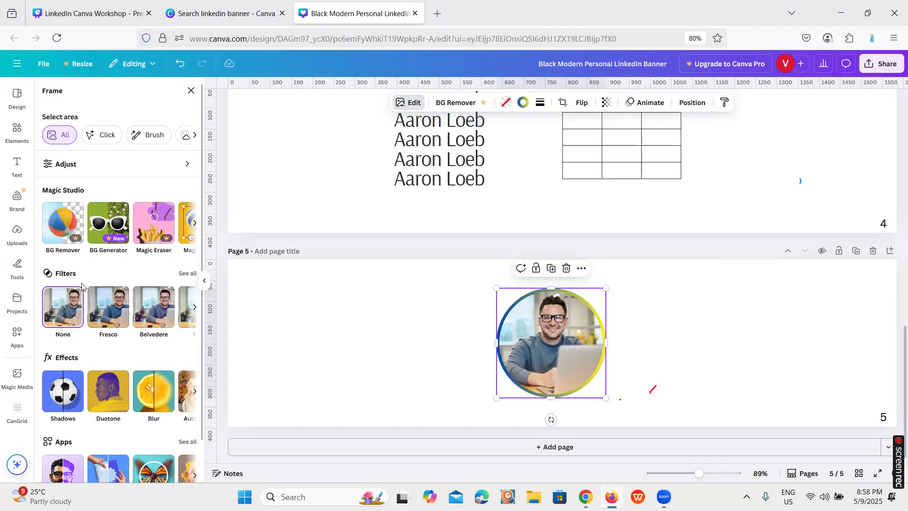
pyautogui.click(190, 274)
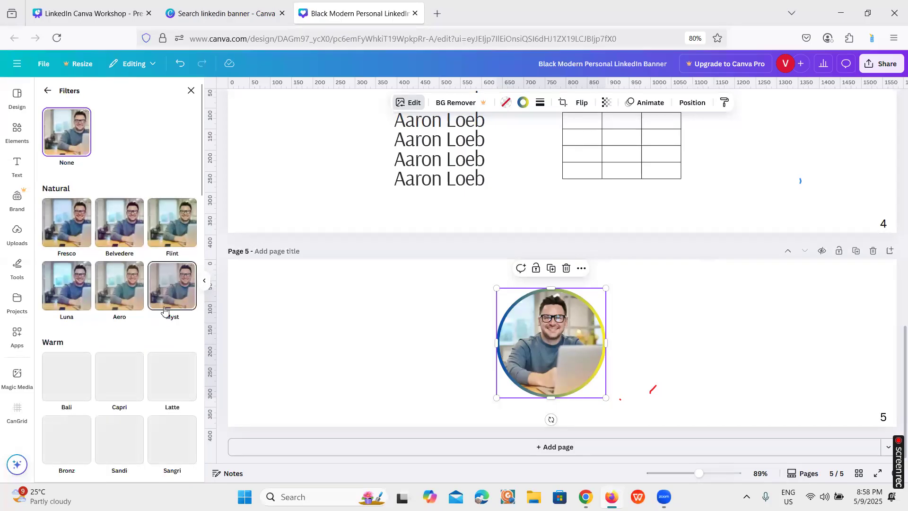
pyautogui.scroll(-4, 171, 314)
pyautogui.scroll(-2, 170, 314)
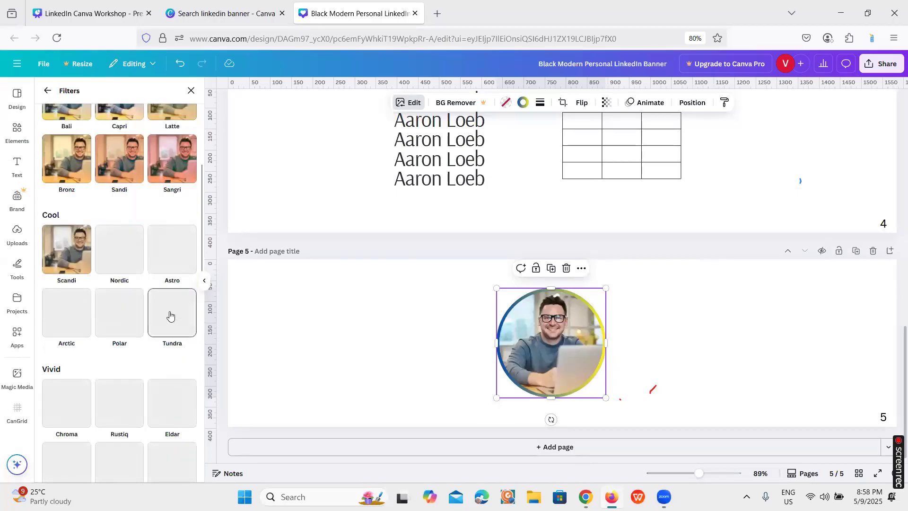
pyautogui.scroll(6, 170, 314)
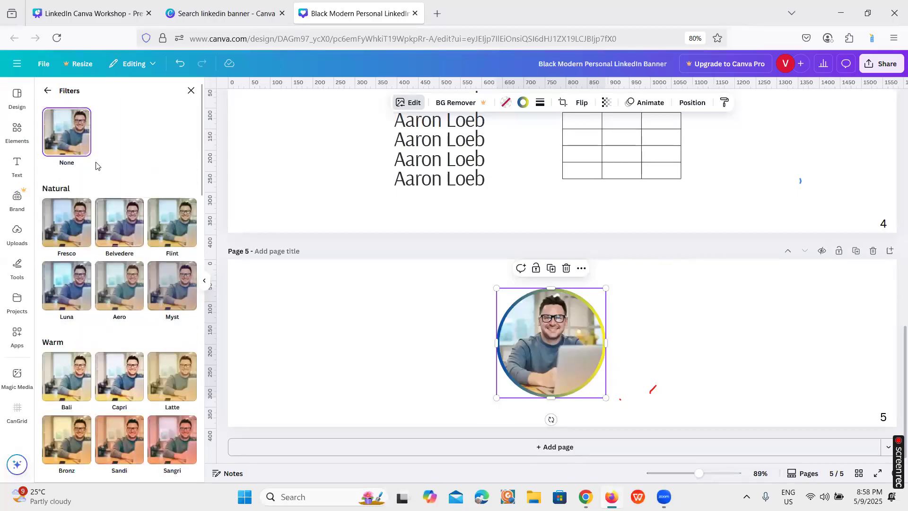
pyautogui.click(47, 91)
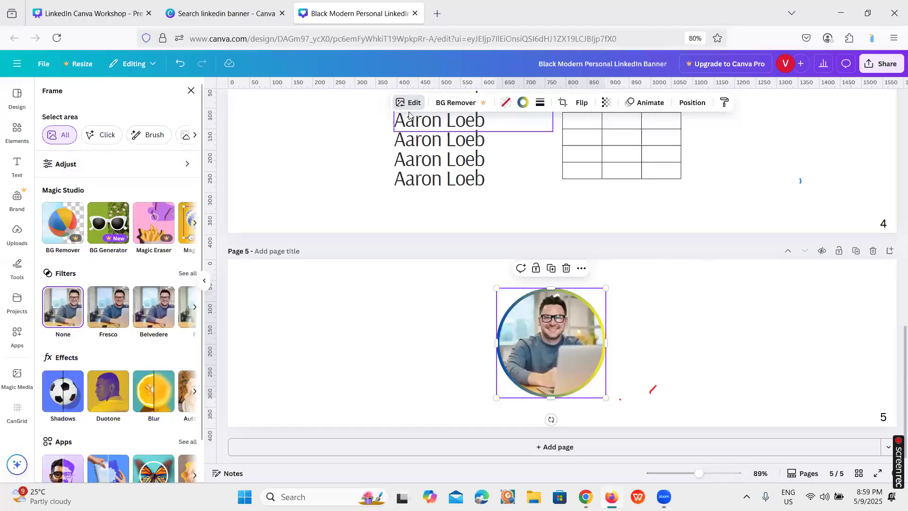
# Open the framed photo's adjustments and set the saturation to -100
pyautogui.click(127, 162)
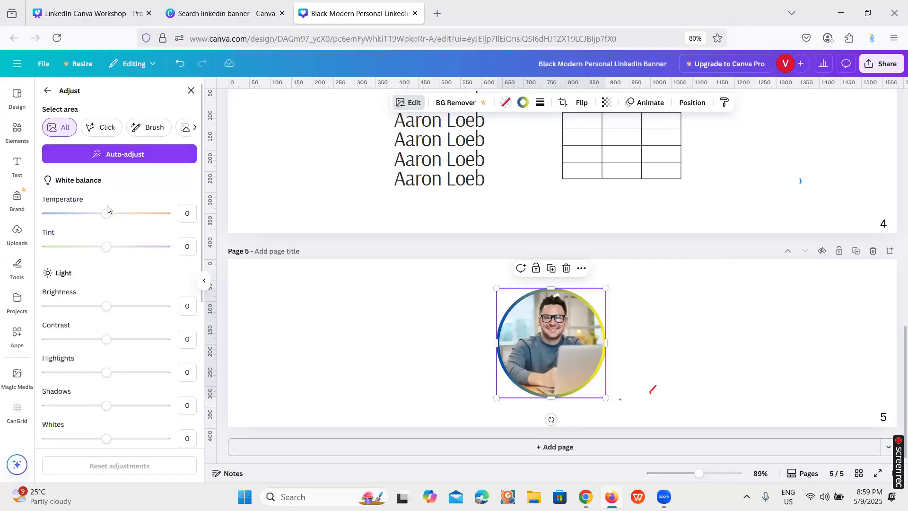
pyautogui.scroll(-5, 123, 307)
pyautogui.scroll(-3, 133, 309)
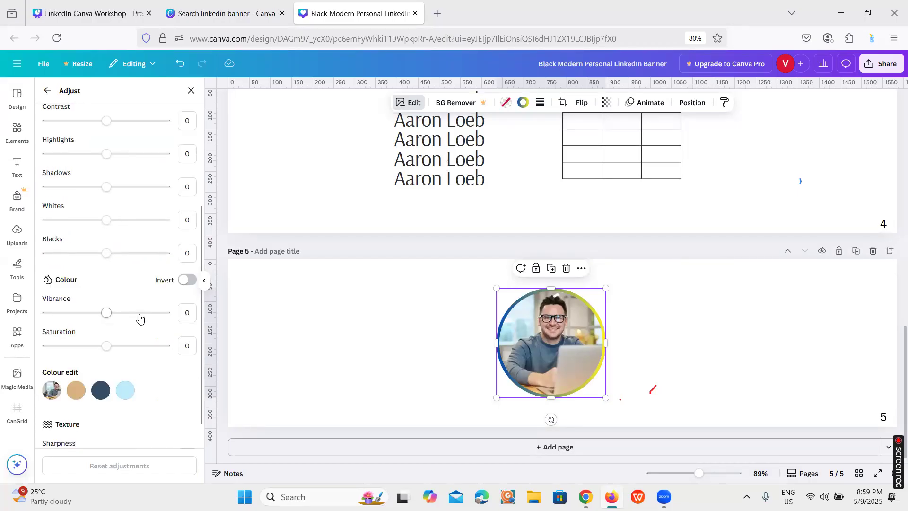
pyautogui.click(108, 315)
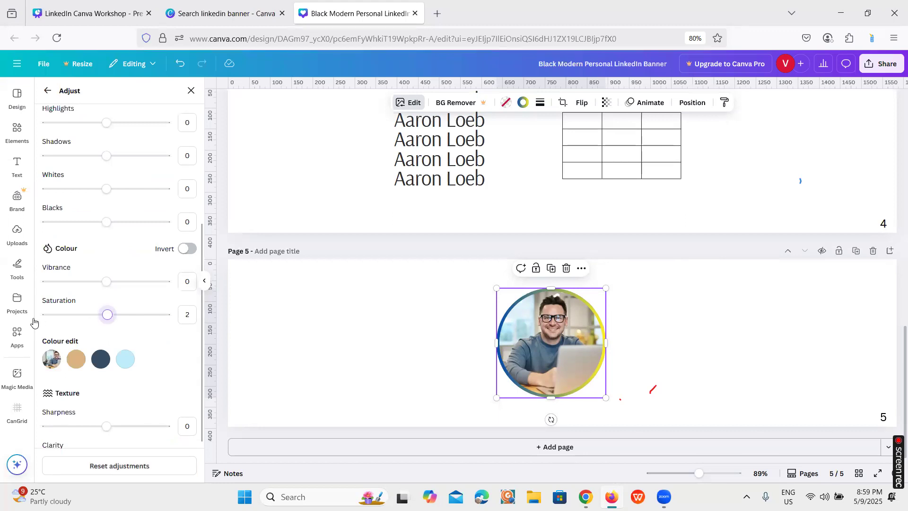
pyautogui.moveTo(33, 322); pyautogui.dragTo(37, 324)
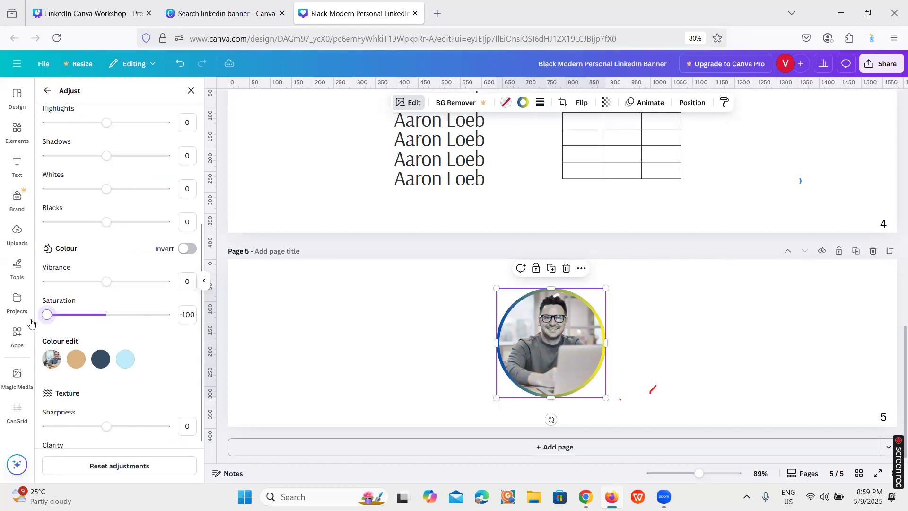
# Set the framed photo's vibrance to 100 and blacks to 51, keeping whites at 0
pyautogui.moveTo(107, 283); pyautogui.dragTo(181, 282)
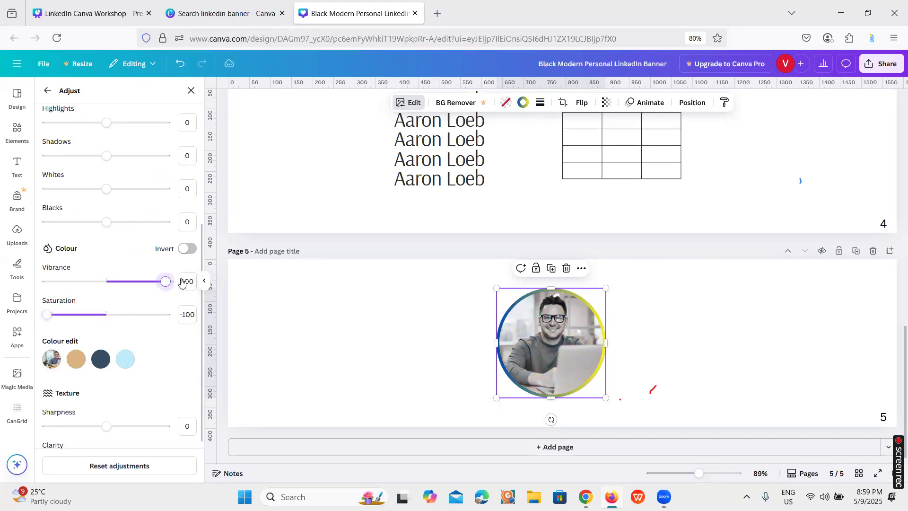
pyautogui.moveTo(107, 226); pyautogui.dragTo(137, 228)
pyautogui.moveTo(106, 188)
pyautogui.mouseDown()
pyautogui.moveTo(93, 188)
pyautogui.moveTo(107, 189)
pyautogui.mouseUp()
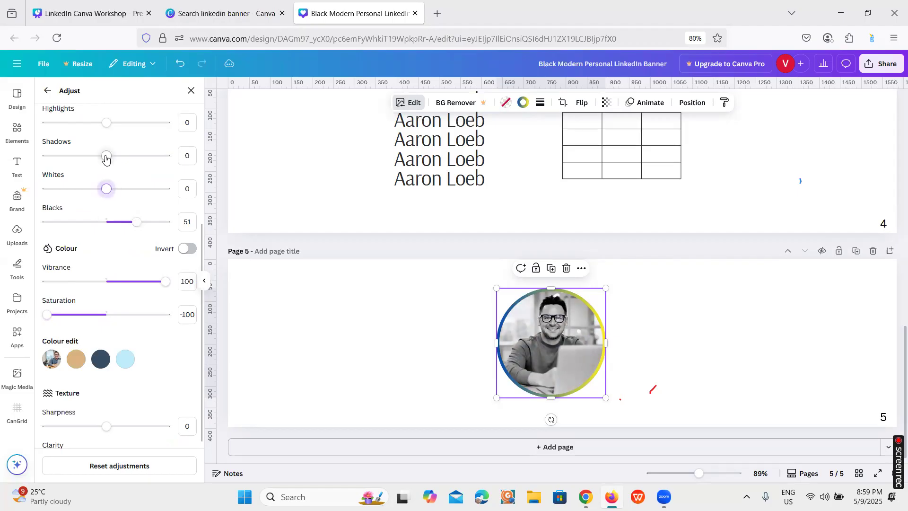
# Set the framed photo's shadows to -54 and review the remaining colour and texture adjustments
pyautogui.moveTo(103, 156); pyautogui.dragTo(74, 157)
pyautogui.scroll(3, 103, 193)
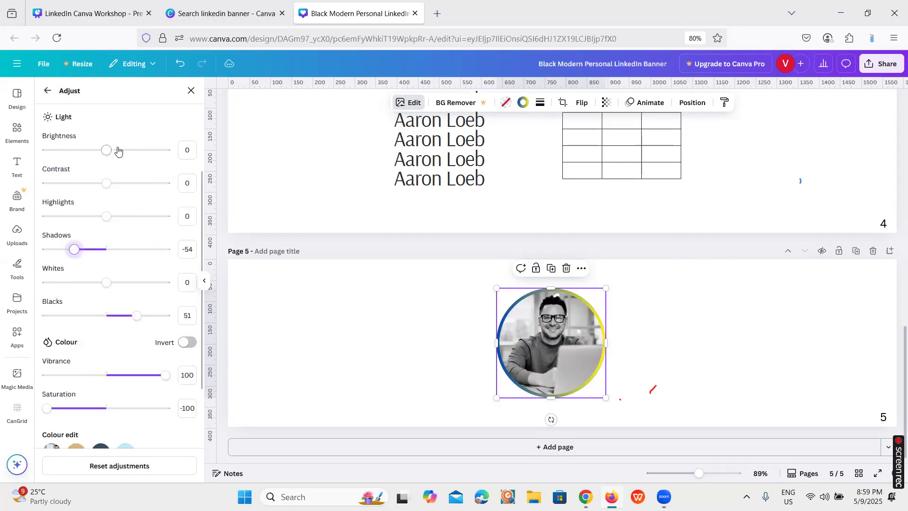
pyautogui.scroll(-5, 120, 240)
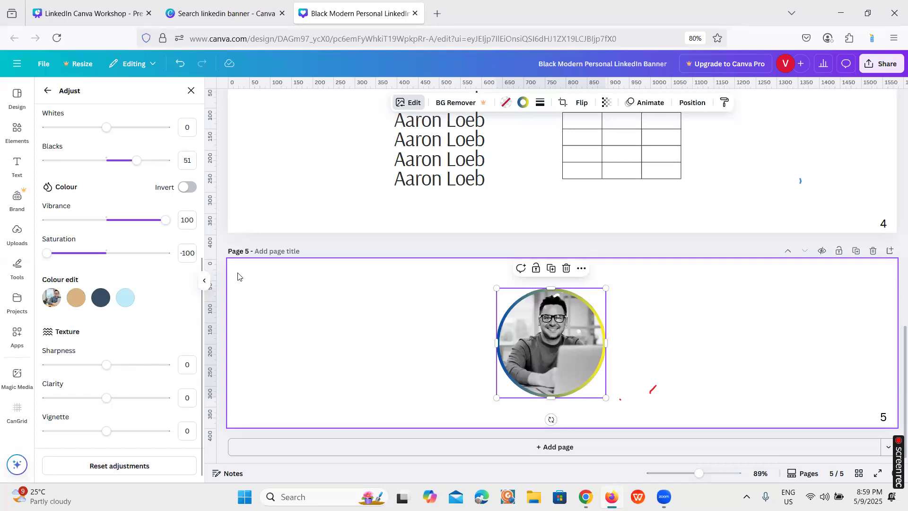
# Check the Inside Canva topics on slide 6 of the workshop presentation and return to page 5 of the banner design
pyautogui.click(106, 2)
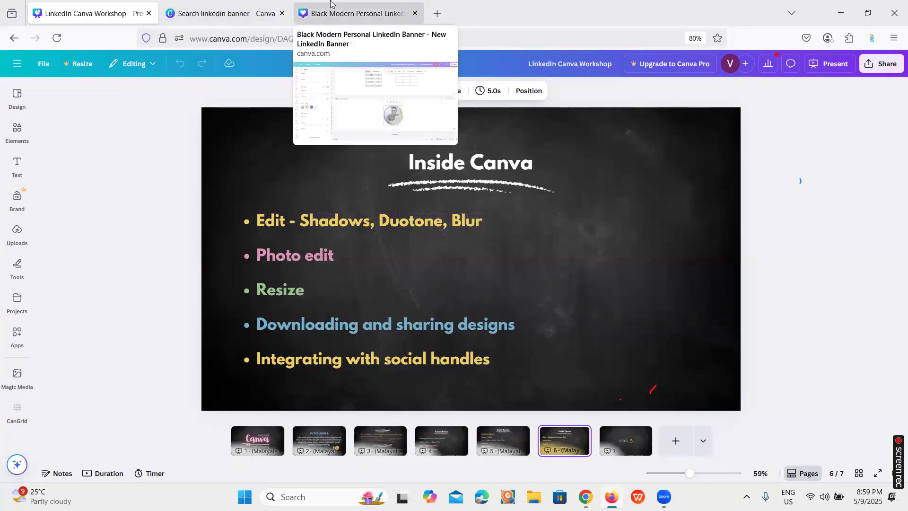
pyautogui.click(310, 3)
pyautogui.click(479, 344)
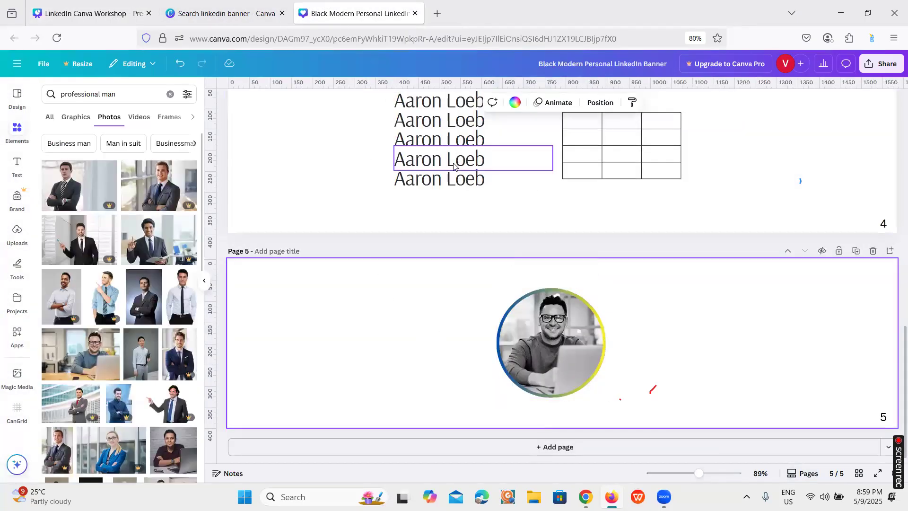
pyautogui.click(570, 359)
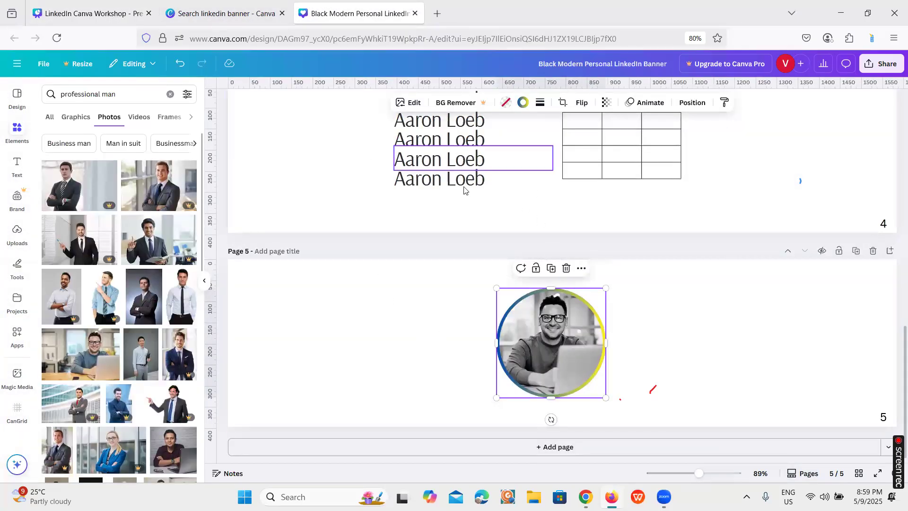
pyautogui.click(430, 312)
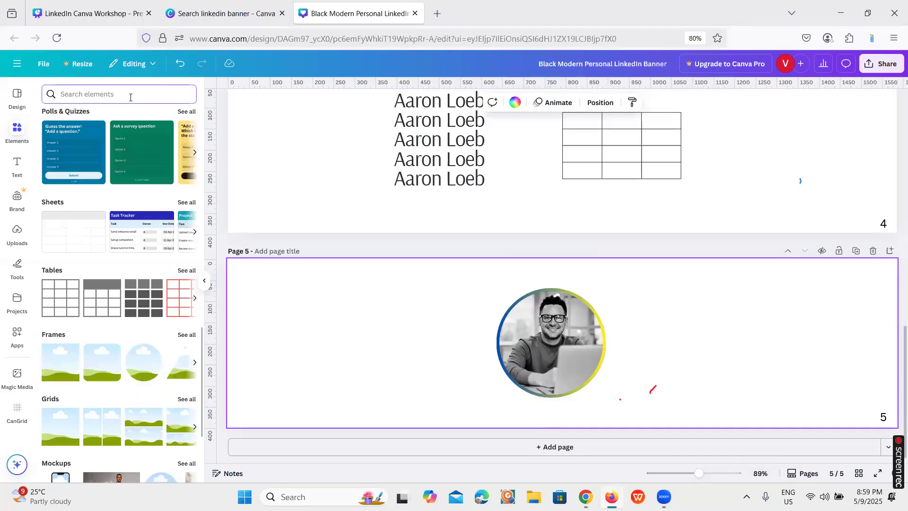
# Search the elements for "lady" photos and filter the results to cut-outs only
pyautogui.write('lady')
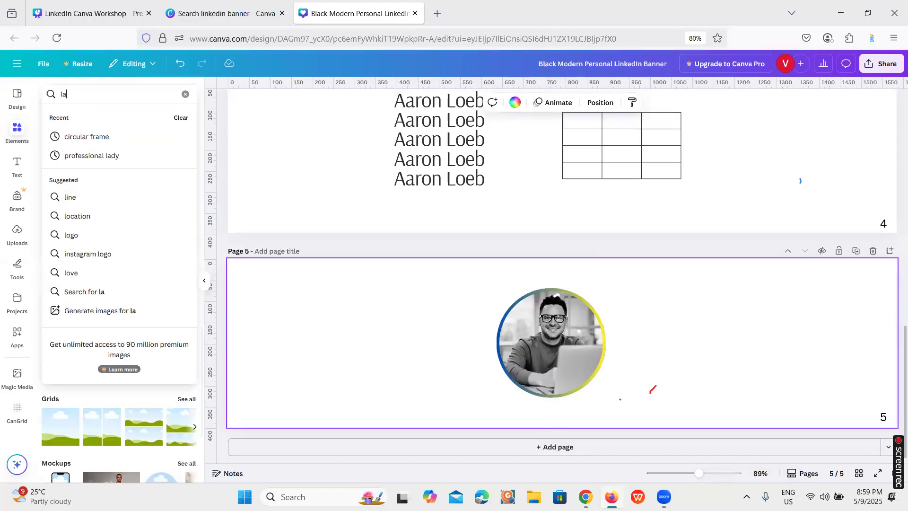
pyautogui.press('Return')
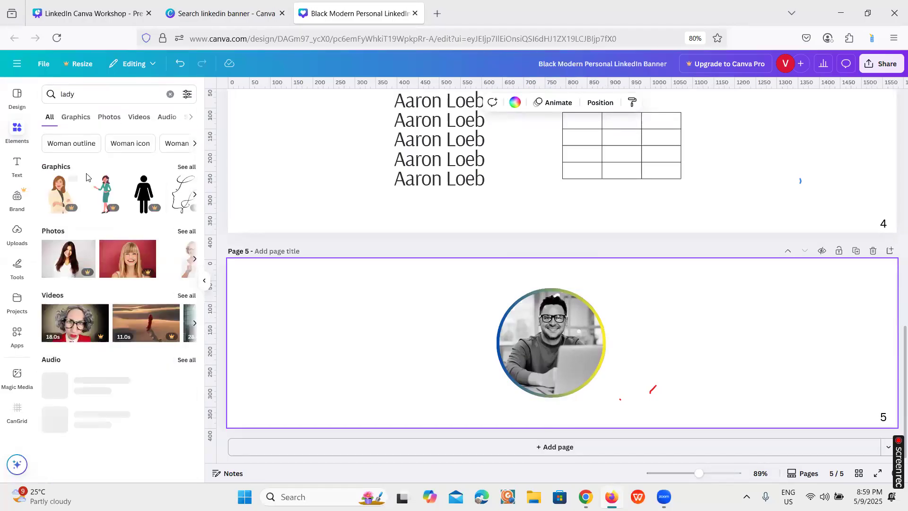
pyautogui.click(107, 118)
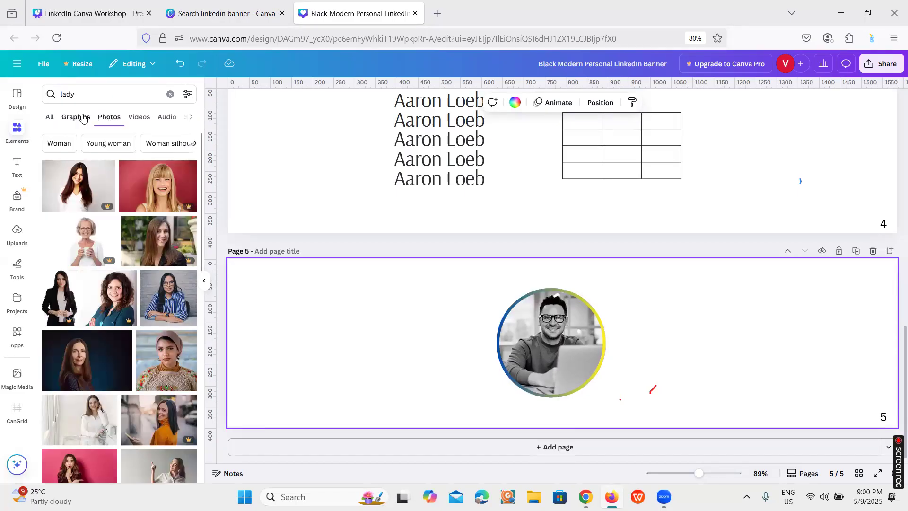
pyautogui.click(188, 94)
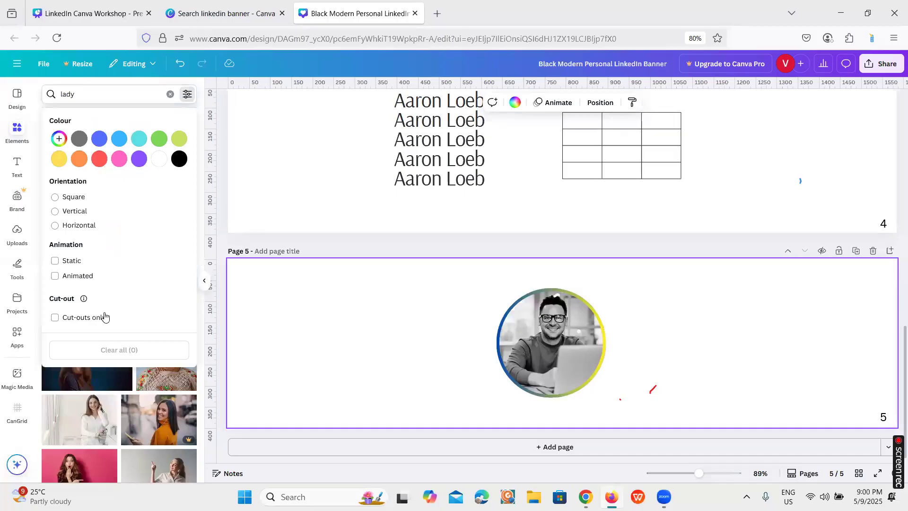
pyautogui.click(86, 317)
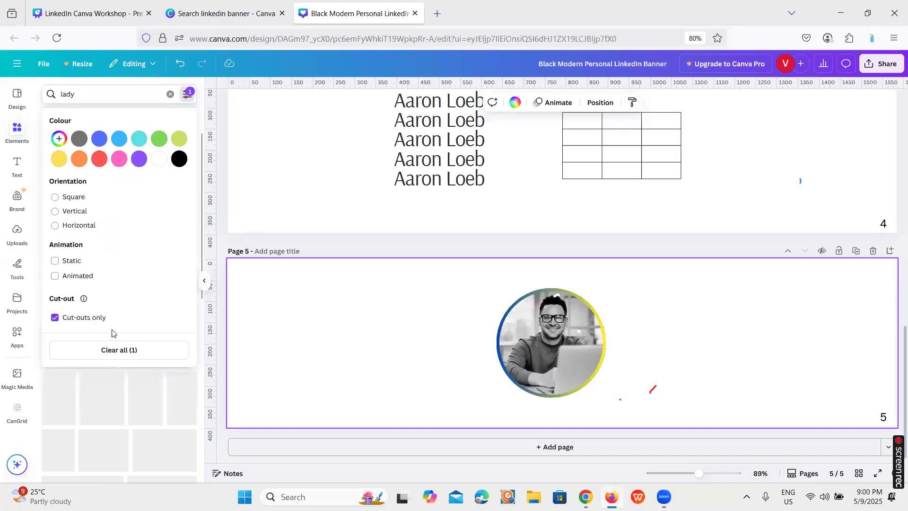
pyautogui.click(246, 362)
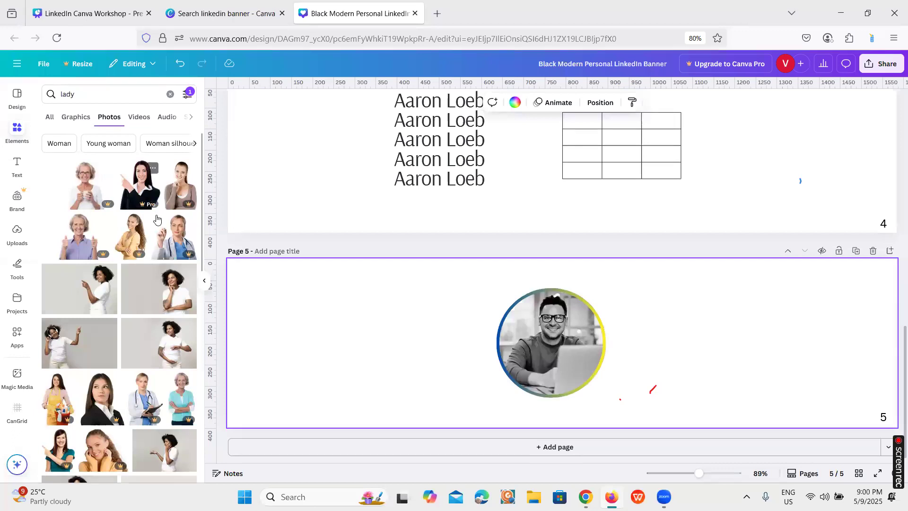
# Examine the cut-out photos for "lady", check the graphics category with the same filter, and clear the search
pyautogui.scroll(-2, 106, 322)
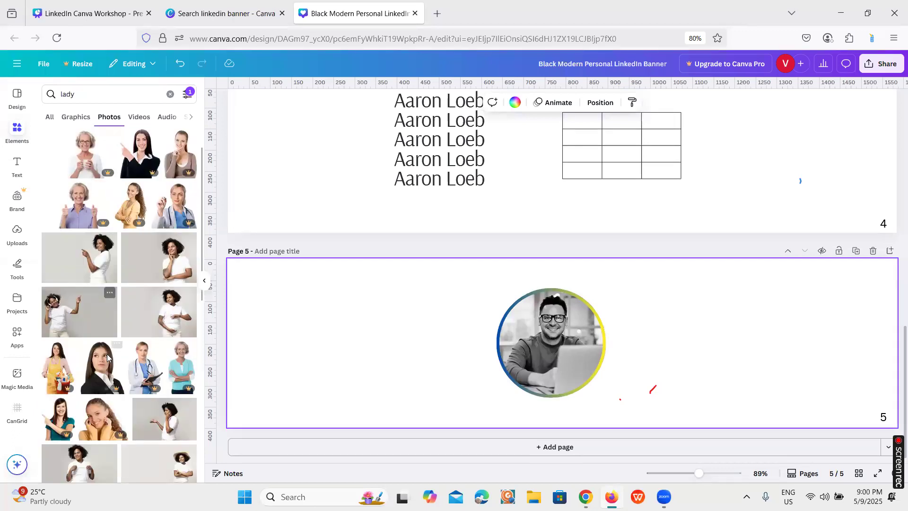
pyautogui.scroll(-4, 114, 349)
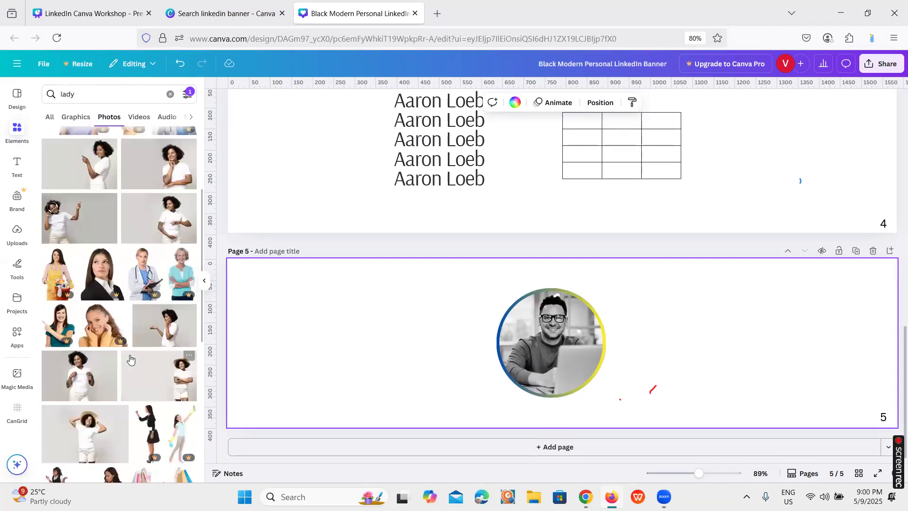
pyautogui.scroll(-4, 142, 360)
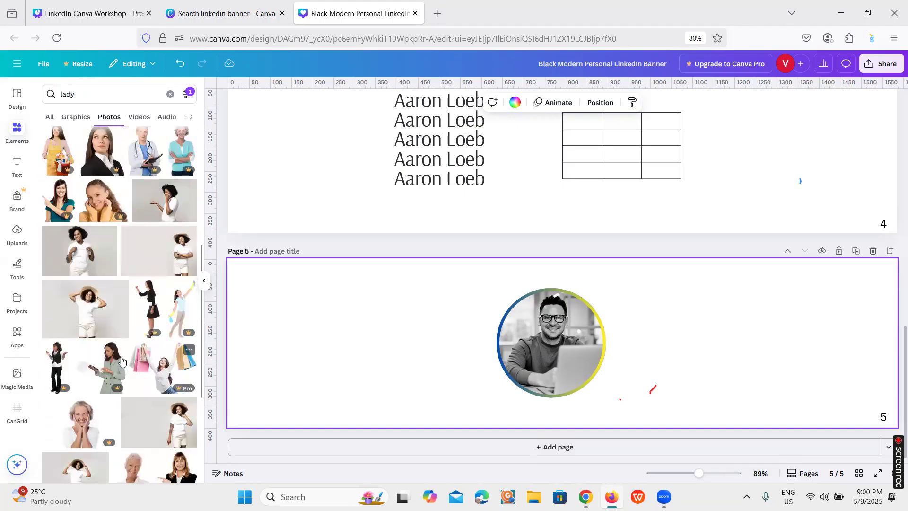
pyautogui.scroll(-4, 143, 352)
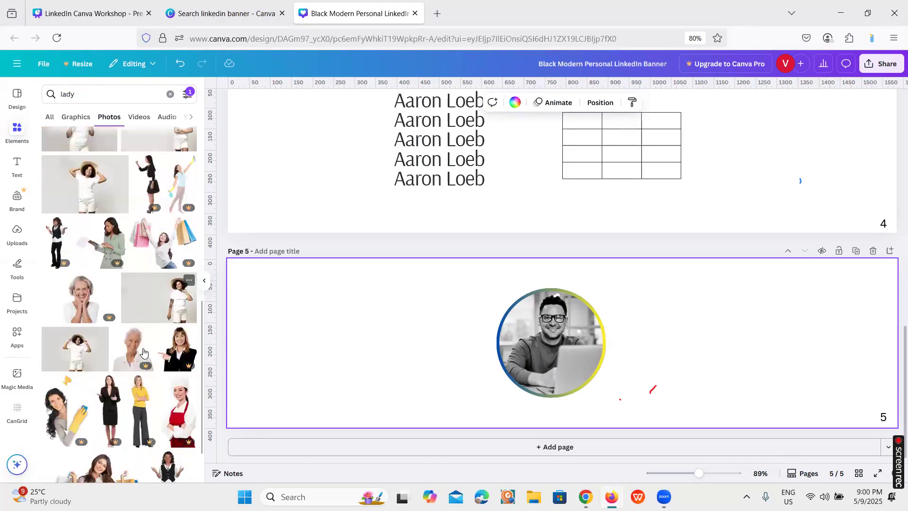
pyautogui.scroll(-2, 143, 353)
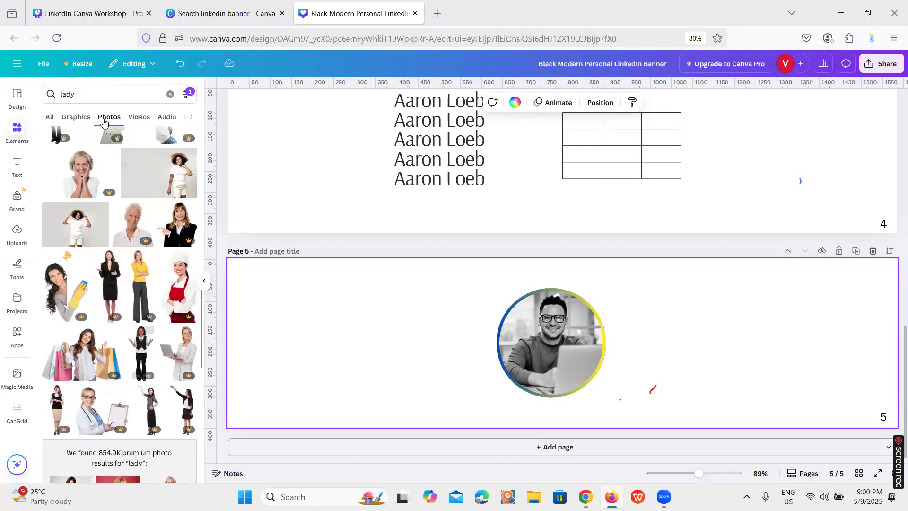
pyautogui.click(86, 121)
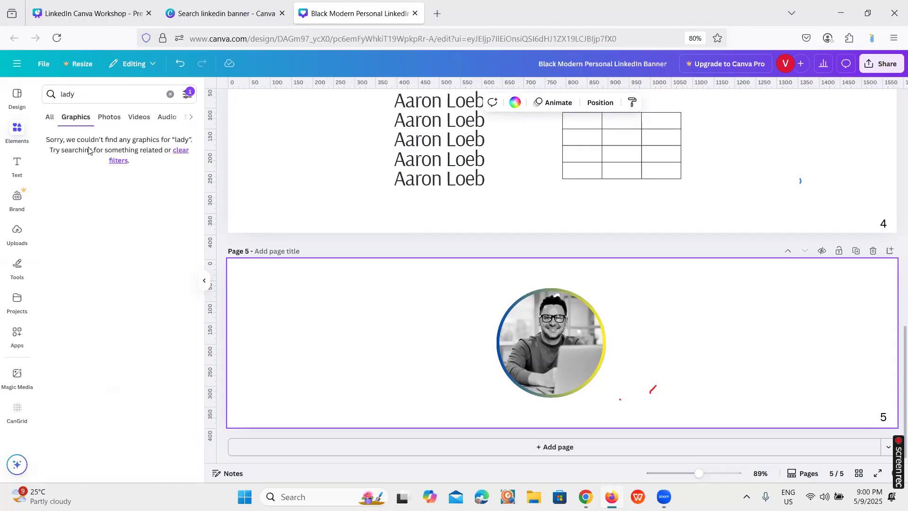
pyautogui.click(170, 94)
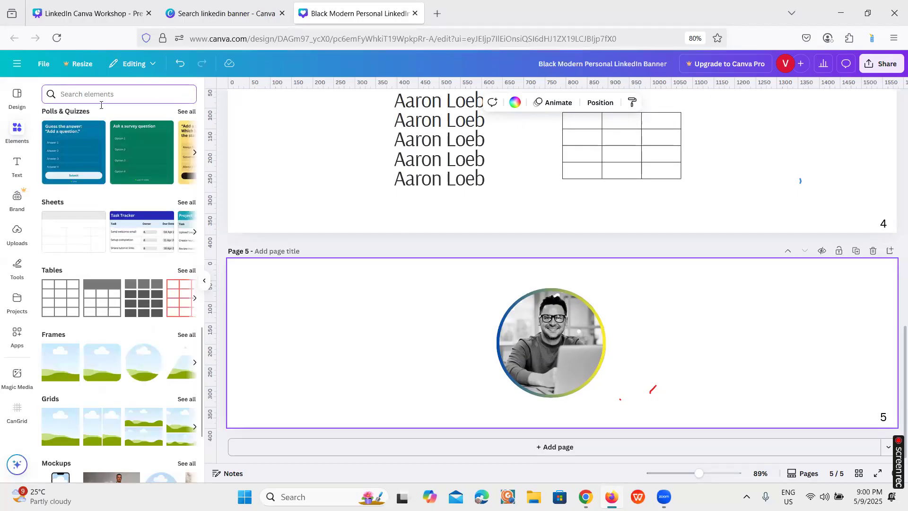
# Search the elements for "lady" again without filters and examine the graphics
pyautogui.click(17, 127)
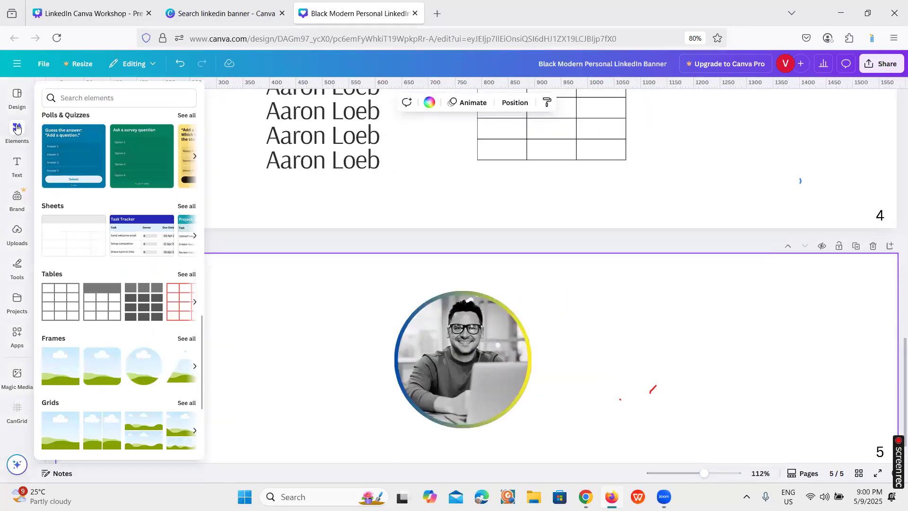
pyautogui.click(17, 128)
pyautogui.click(58, 97)
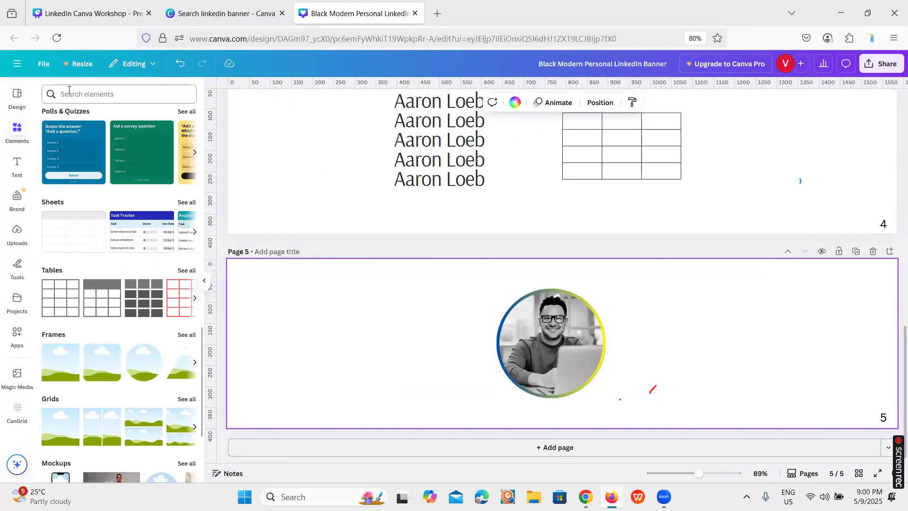
pyautogui.click(64, 137)
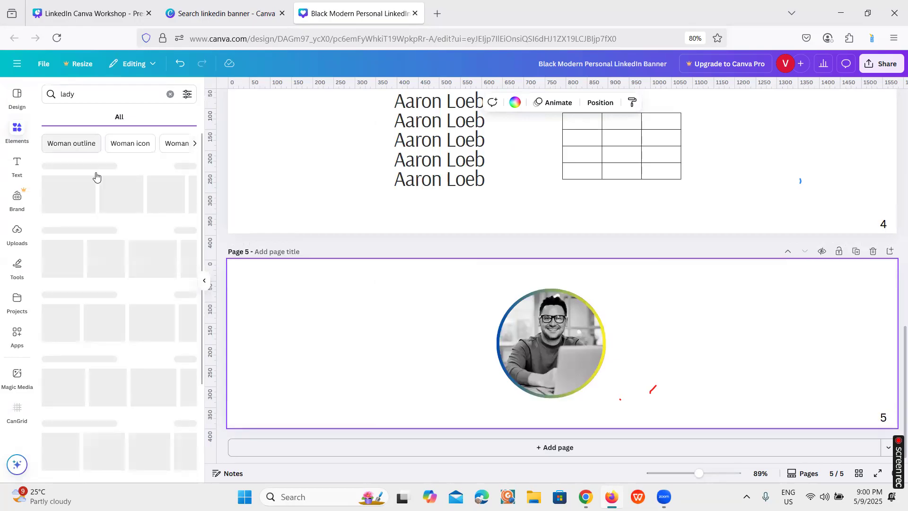
pyautogui.click(81, 118)
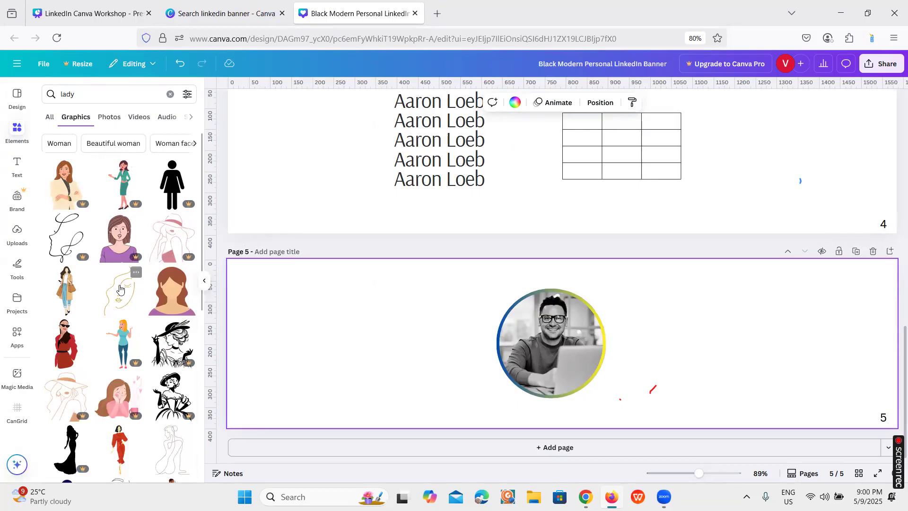
pyautogui.scroll(-2, 124, 293)
pyautogui.scroll(-3, 119, 298)
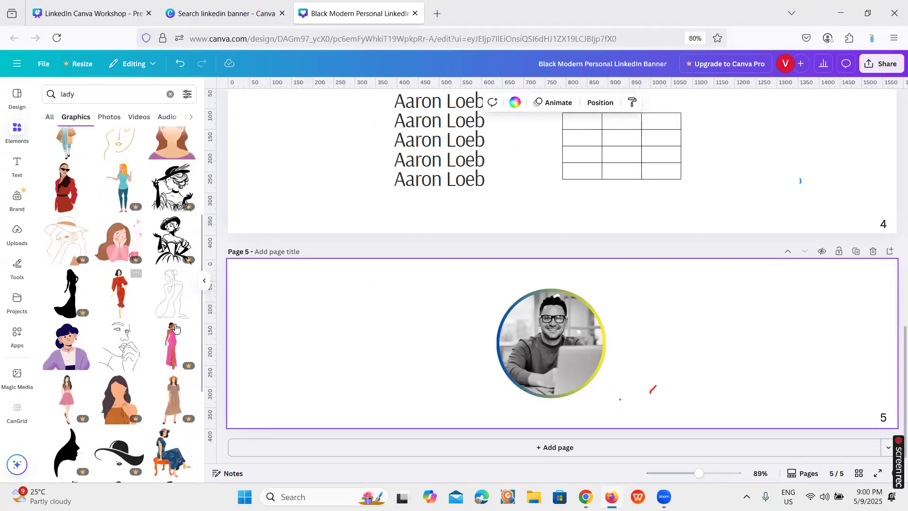
pyautogui.scroll(2, 115, 172)
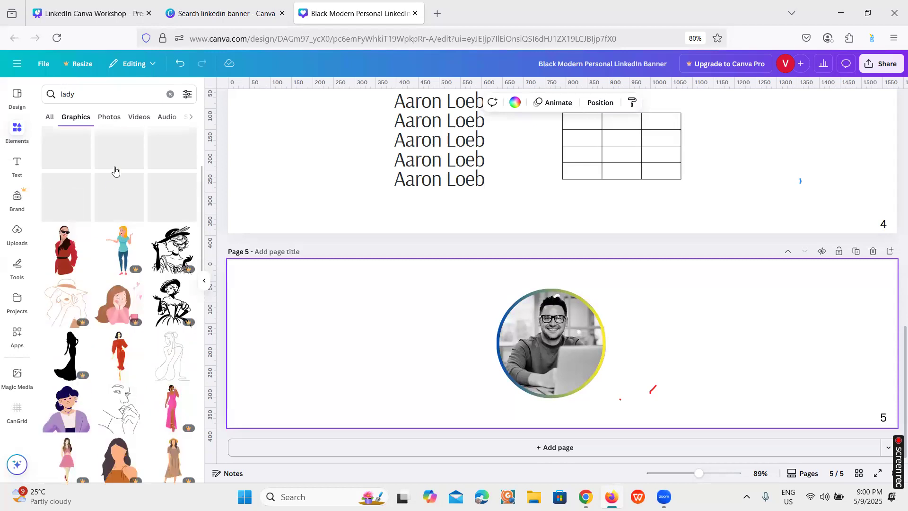
# Examine the unfiltered "lady" photos, return to all result types, and clear the search
pyautogui.click(111, 118)
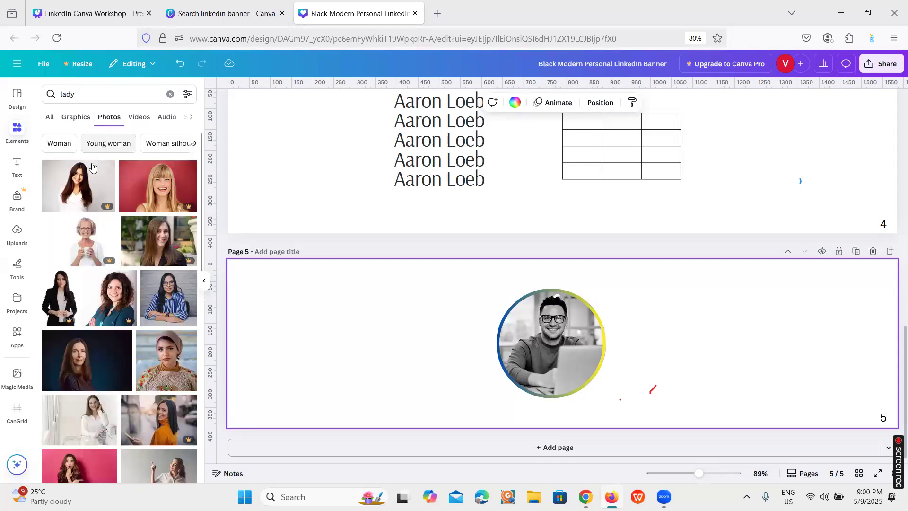
pyautogui.scroll(-2, 81, 194)
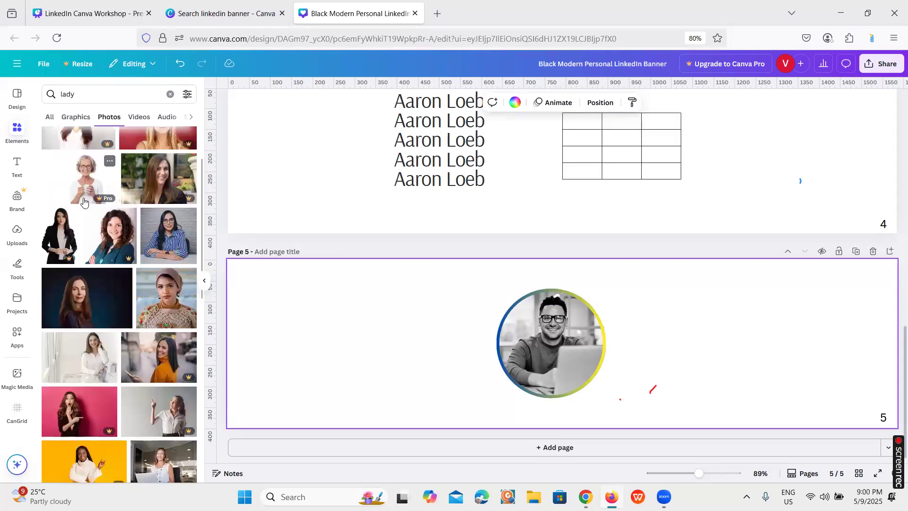
pyautogui.scroll(-2, 142, 232)
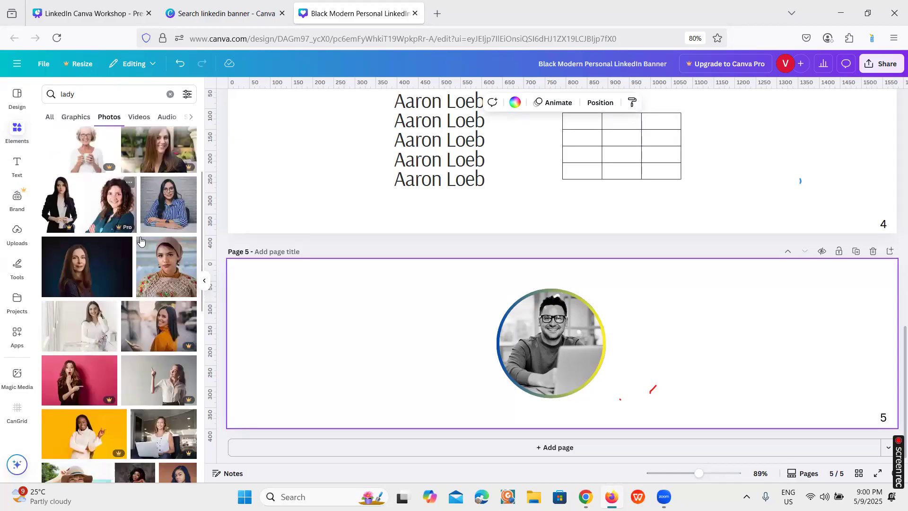
pyautogui.scroll(-2, 161, 241)
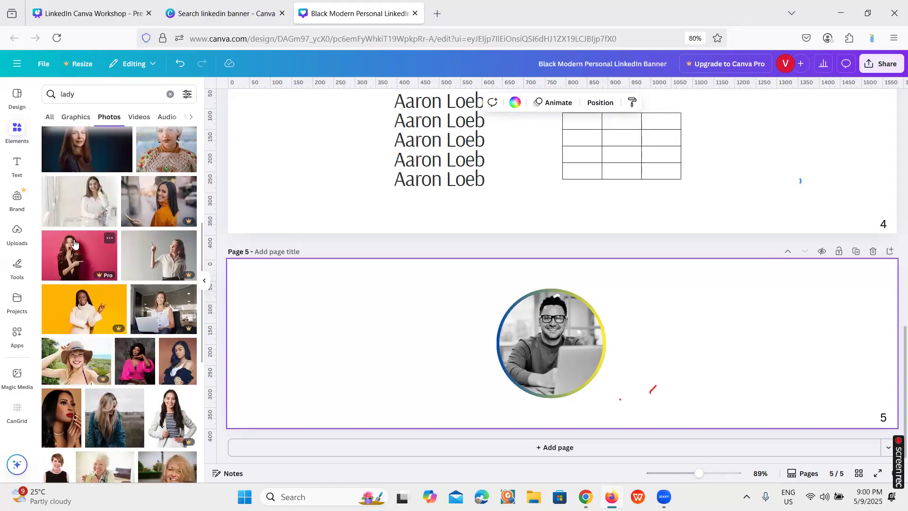
pyautogui.click(50, 117)
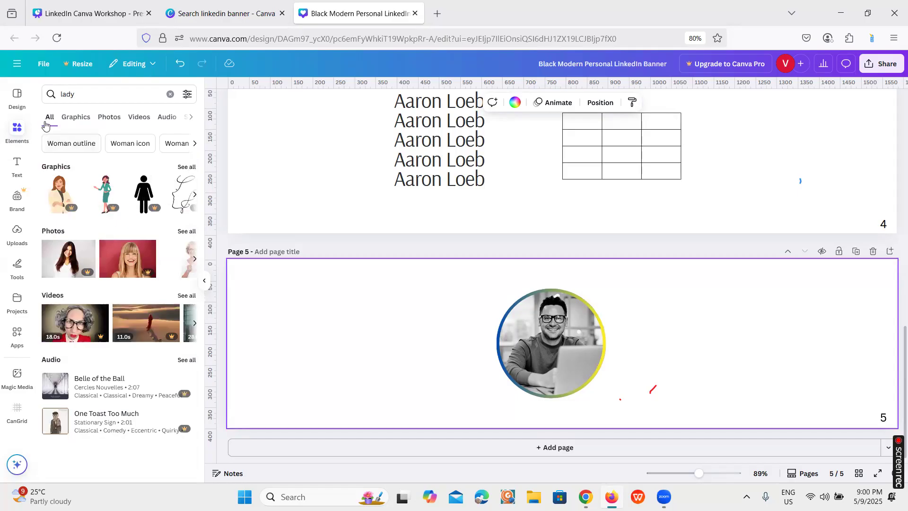
pyautogui.click(170, 94)
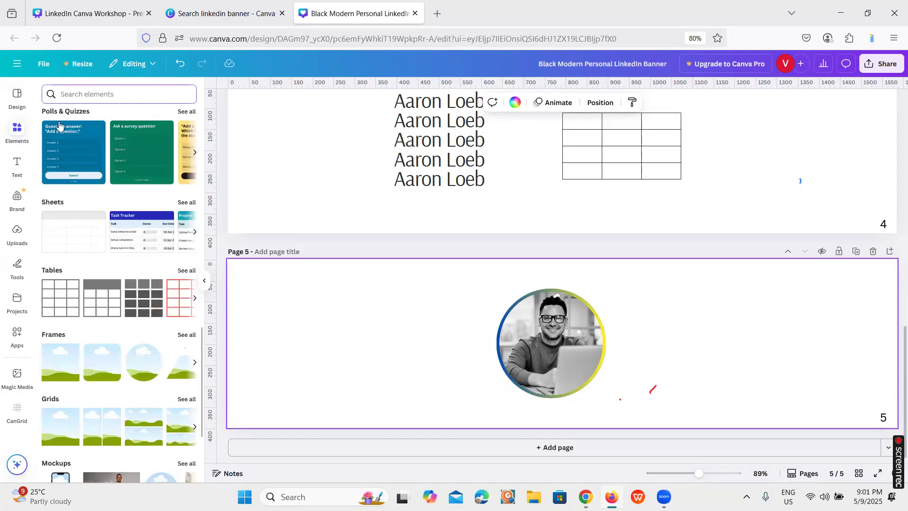
# Place the cut-out photo of the standing man in a long coat from the recently used elements beside the framed photo on page 5
pyautogui.scroll(10, 59, 125)
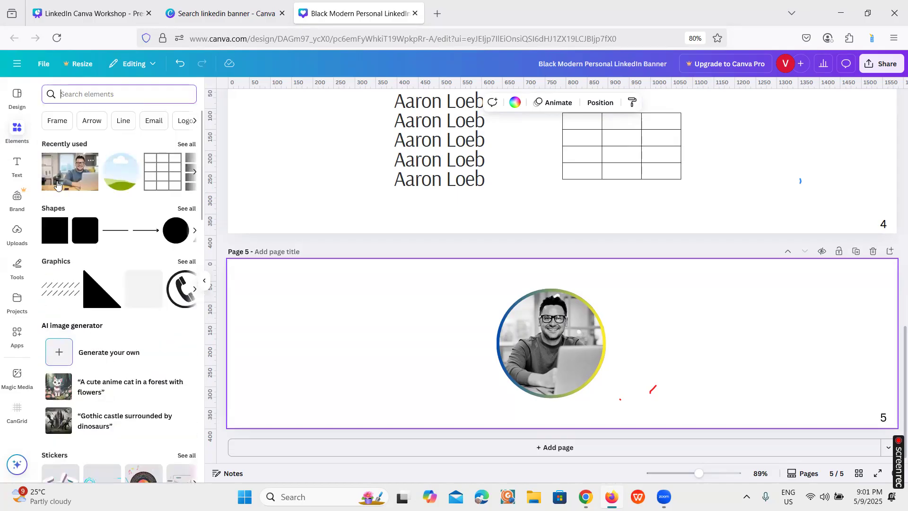
pyautogui.click(189, 144)
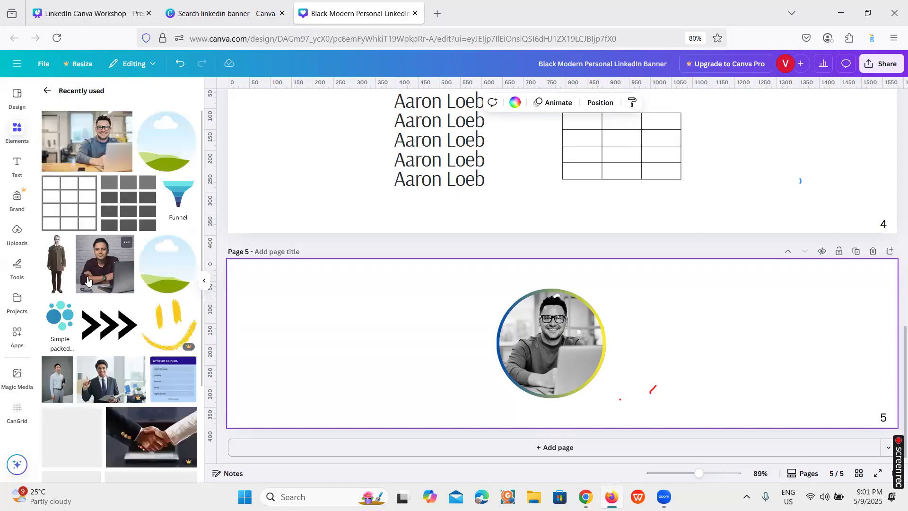
pyautogui.moveTo(61, 263); pyautogui.dragTo(424, 374)
pyautogui.click(47, 91)
pyautogui.moveTo(415, 326); pyautogui.dragTo(339, 285)
pyautogui.moveTo(401, 303); pyautogui.dragTo(396, 306)
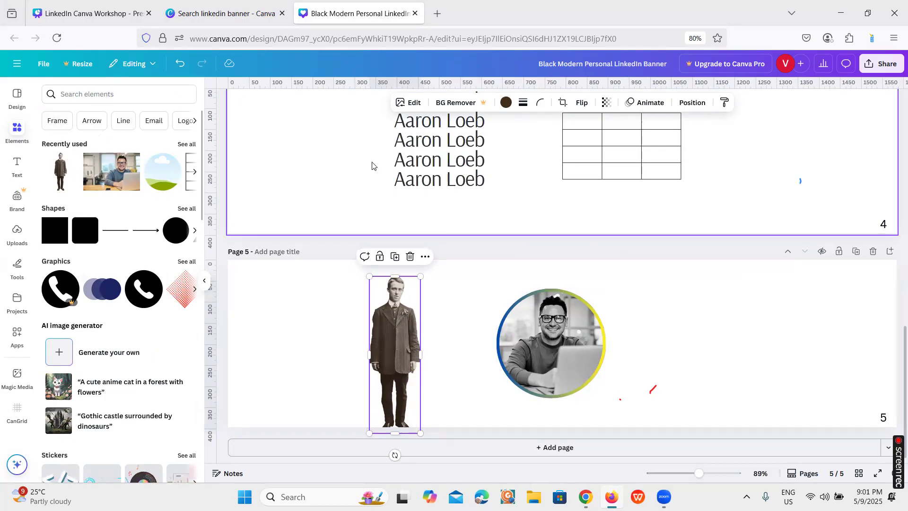
# Apply an Outline shadow in colour #5200FF to the standing man's cut-out photo on page 5
pyautogui.click(415, 104)
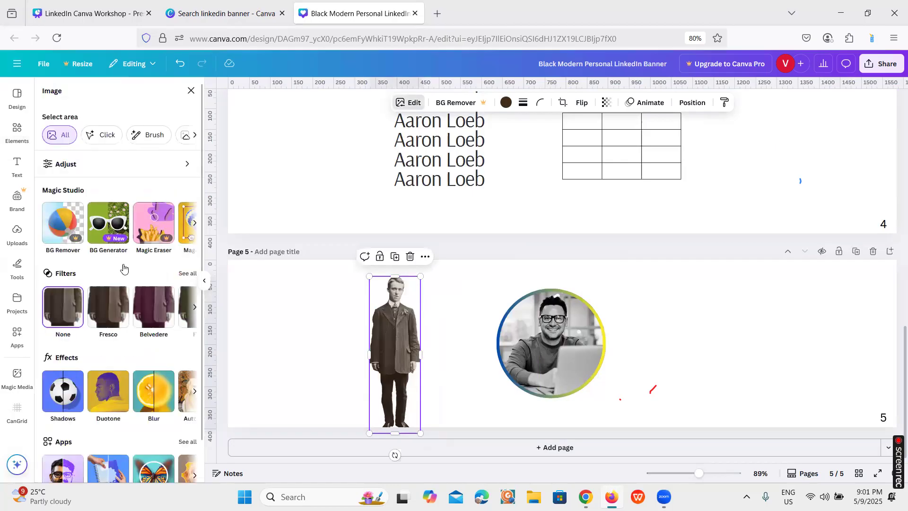
pyautogui.scroll(-1, 109, 307)
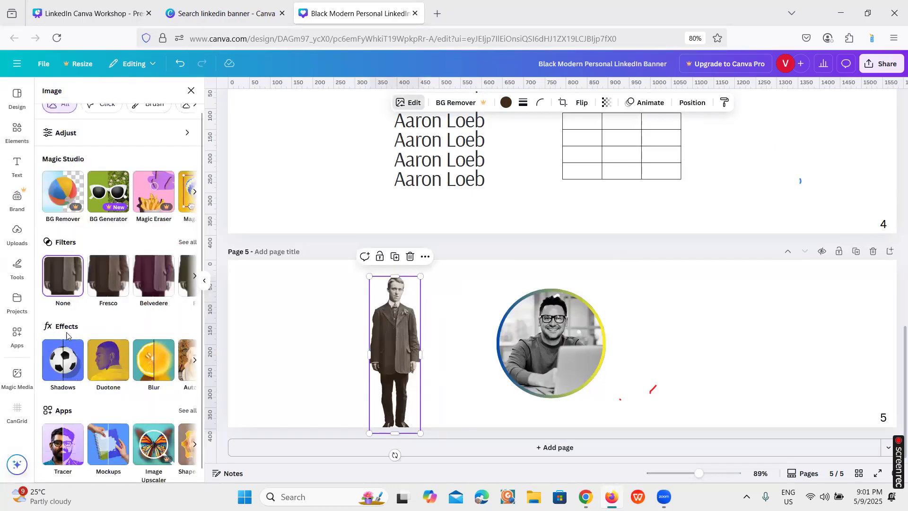
pyautogui.click(71, 368)
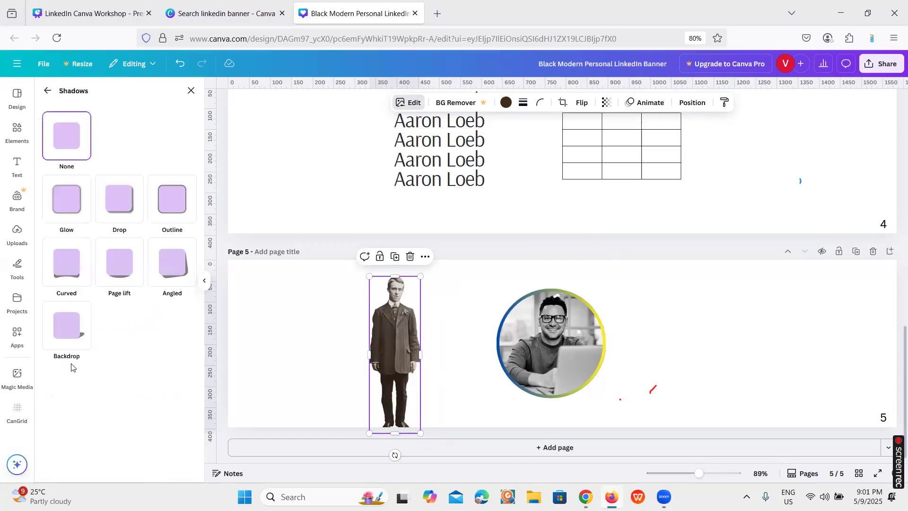
pyautogui.click(173, 204)
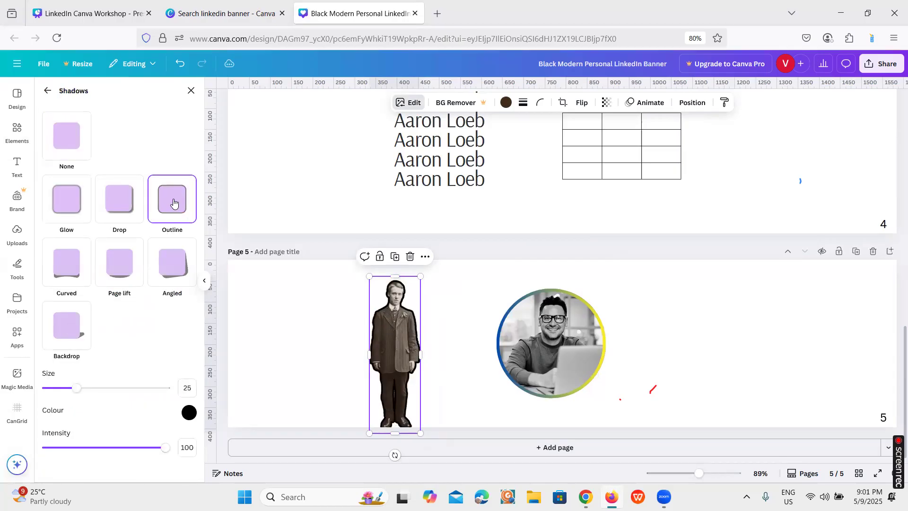
pyautogui.click(189, 413)
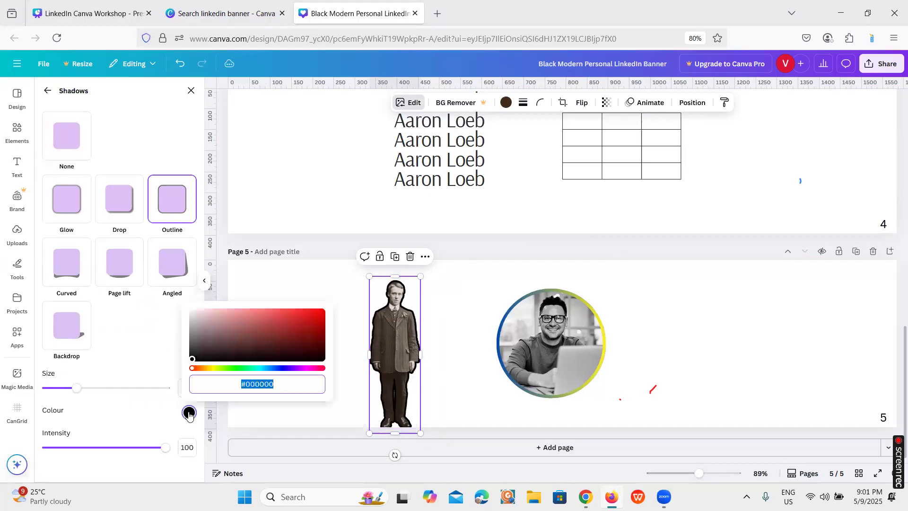
pyautogui.click(287, 368)
pyautogui.moveTo(306, 354); pyautogui.dragTo(326, 303)
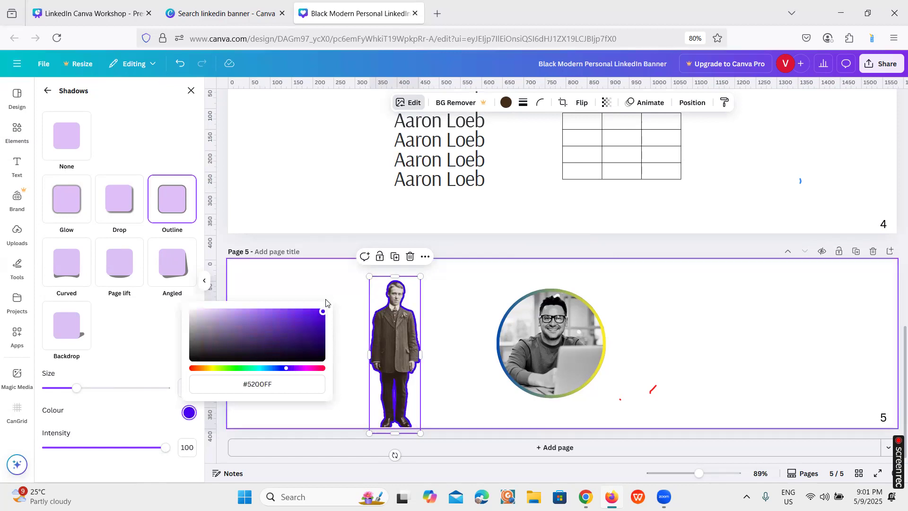
pyautogui.click(351, 296)
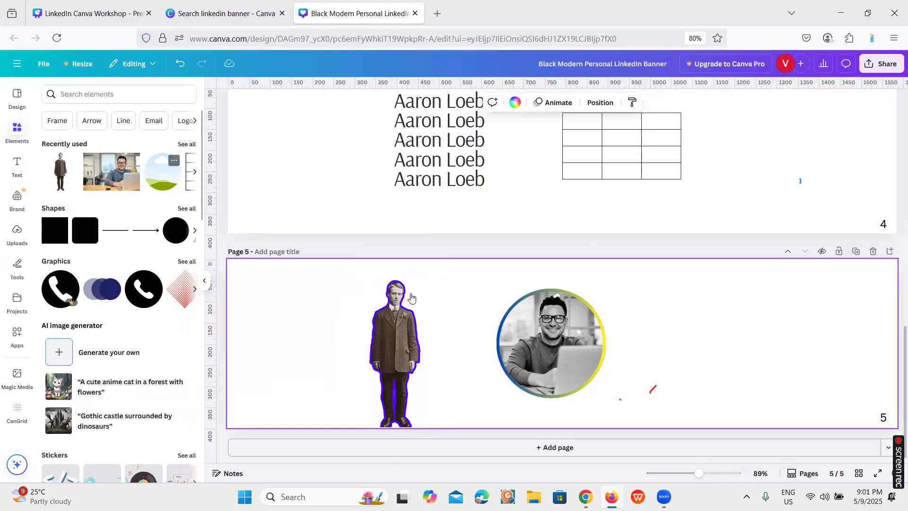
# Set the size of the man's outline shadow to 24, and switch the shadow style to Drop
pyautogui.click(411, 340)
pyautogui.click(407, 103)
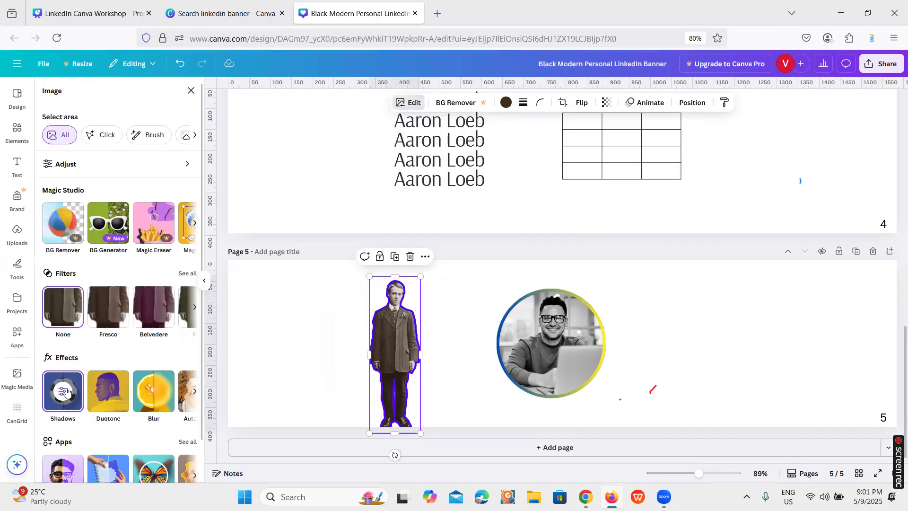
pyautogui.click(67, 392)
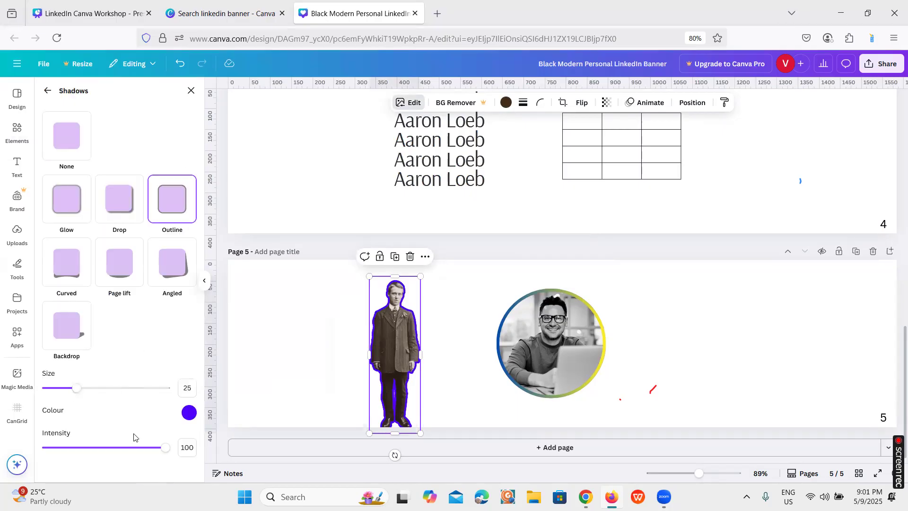
pyautogui.moveTo(168, 450)
pyautogui.mouseDown()
pyautogui.moveTo(116, 447)
pyautogui.moveTo(183, 445)
pyautogui.mouseUp()
pyautogui.moveTo(83, 392)
pyautogui.mouseDown()
pyautogui.moveTo(106, 386)
pyautogui.moveTo(75, 383)
pyautogui.mouseUp()
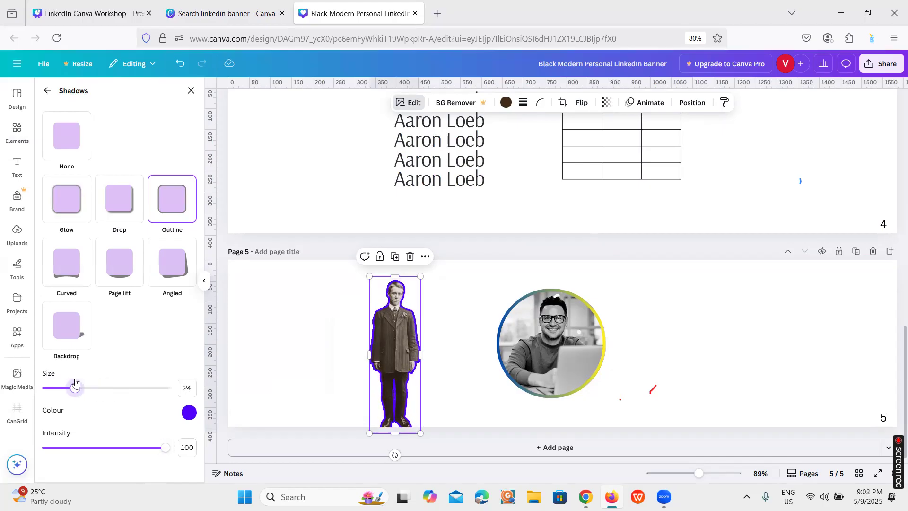
pyautogui.click(133, 206)
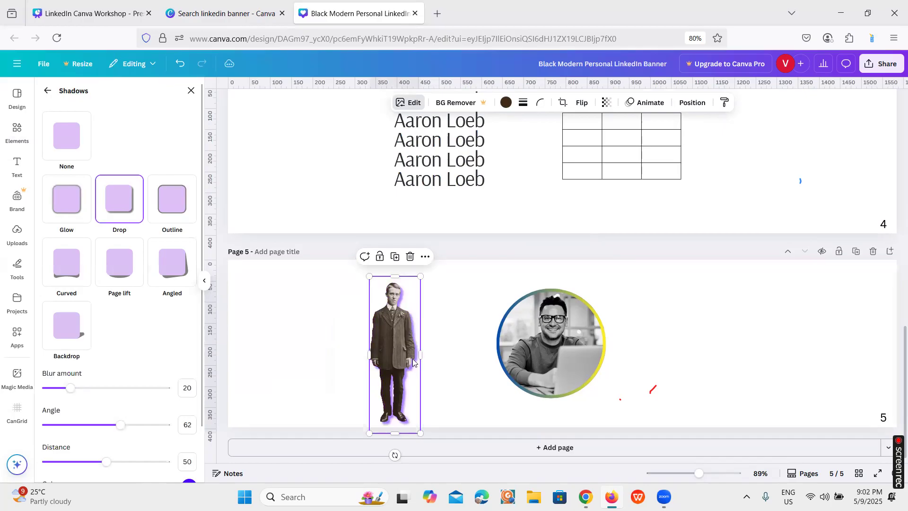
# Enlarge the standing man's cut-out photo and reposition it so the legs run past the page's lower edge
pyautogui.moveTo(424, 274)
pyautogui.mouseDown()
pyautogui.moveTo(445, 264)
pyautogui.moveTo(416, 282)
pyautogui.mouseUp()
pyautogui.moveTo(465, 252); pyautogui.dragTo(472, 248)
pyautogui.moveTo(391, 317); pyautogui.dragTo(393, 361)
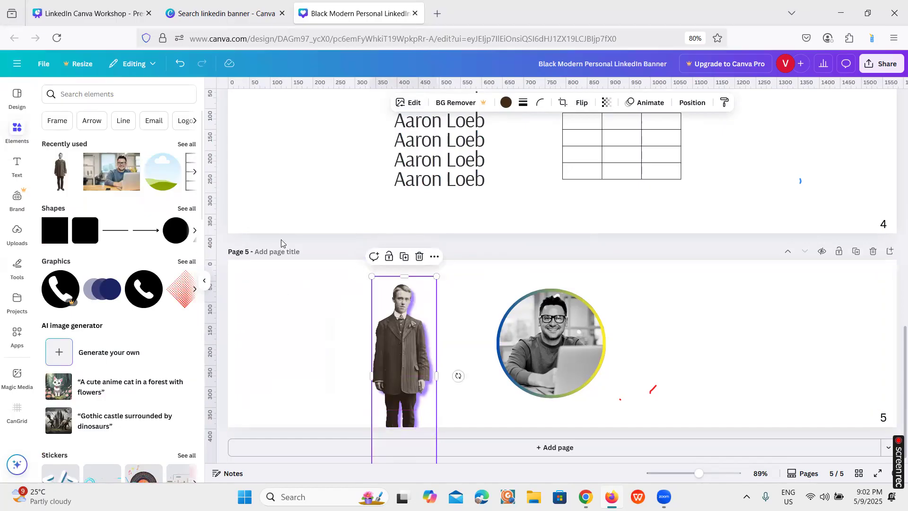
# Apply the Mystic duotone effect to the standing man's cut-out photo with intensity 56
pyautogui.click(414, 101)
pyautogui.scroll(-1, 125, 378)
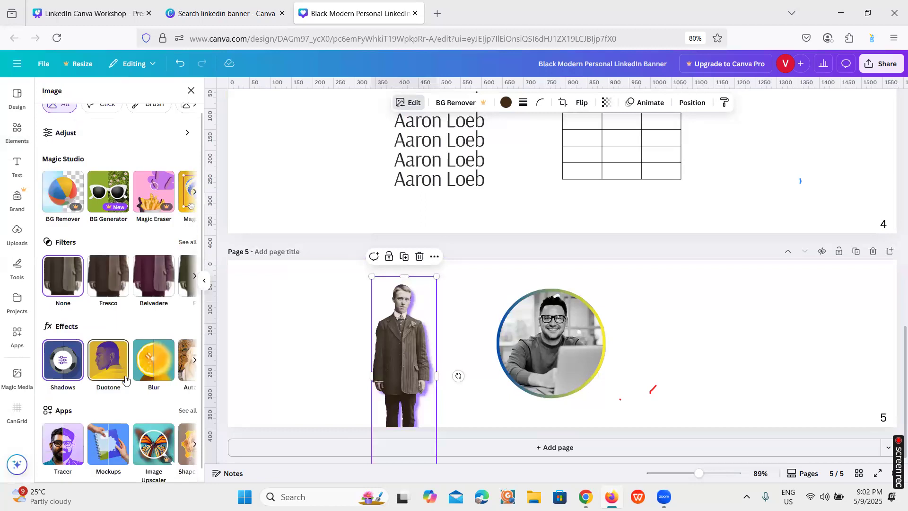
pyautogui.click(66, 362)
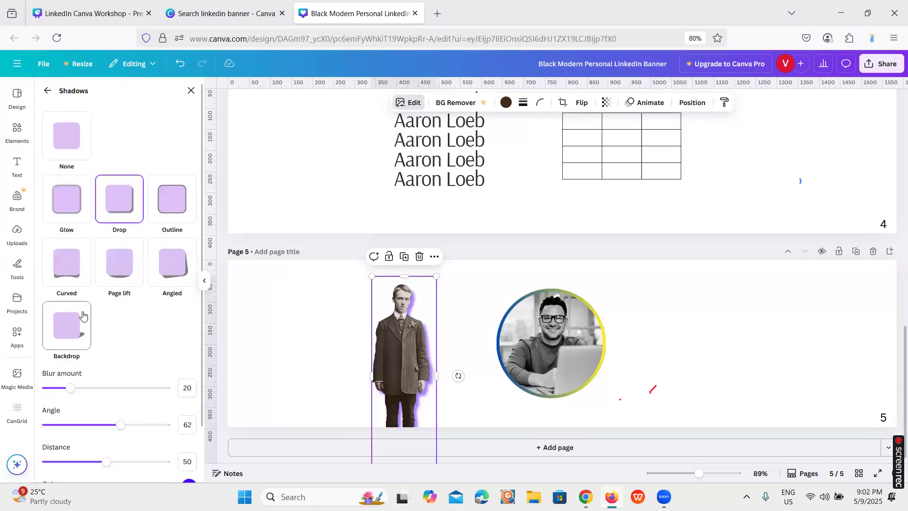
pyautogui.click(47, 93)
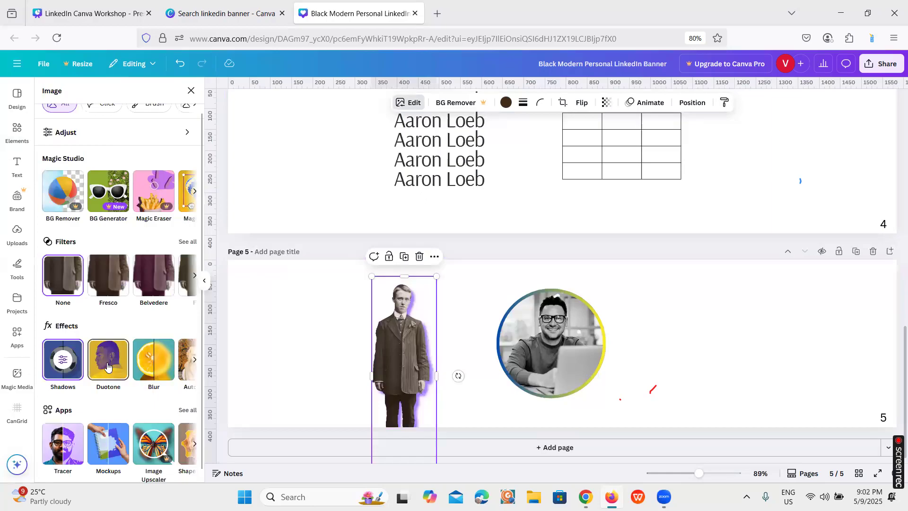
pyautogui.click(114, 377)
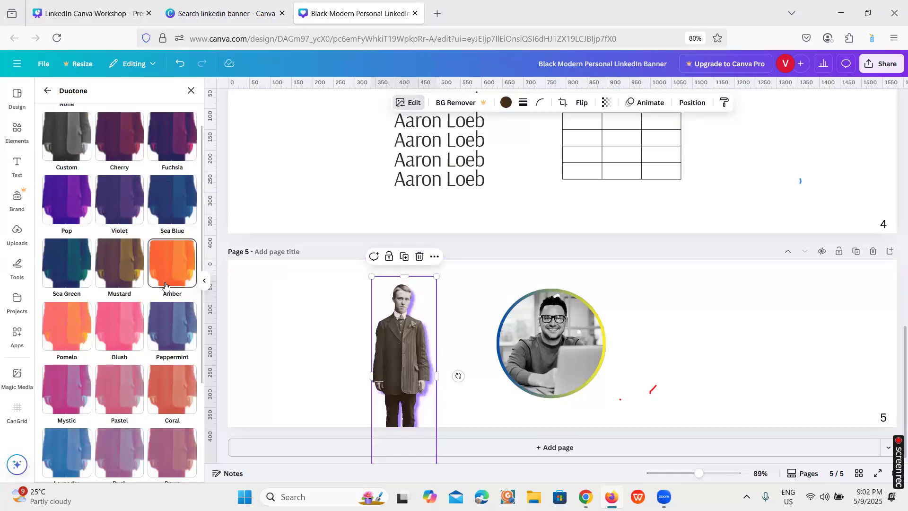
pyautogui.scroll(-2, 142, 287)
pyautogui.scroll(-1, 168, 287)
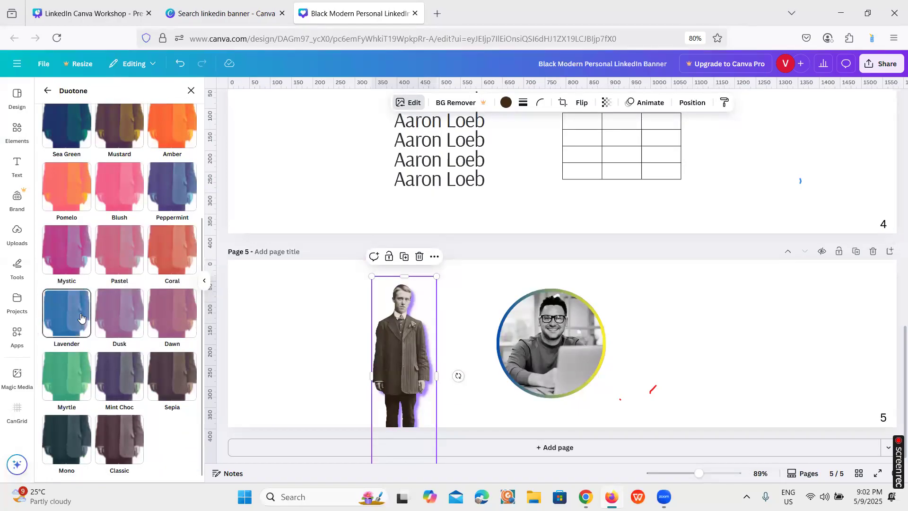
pyautogui.click(79, 269)
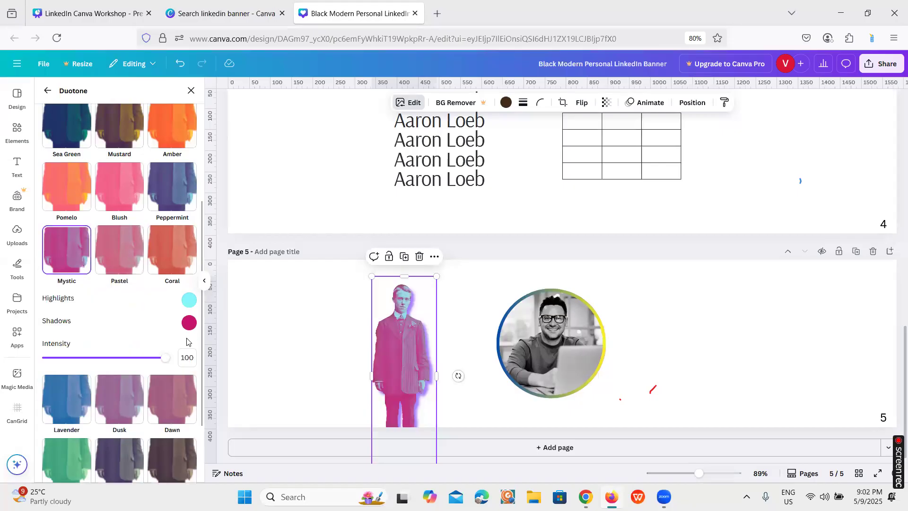
pyautogui.moveTo(164, 358); pyautogui.dragTo(114, 365)
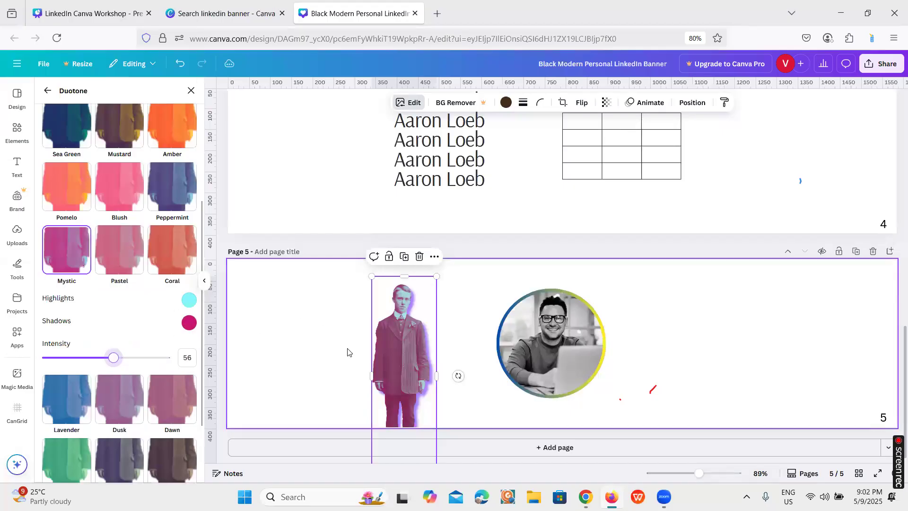
pyautogui.scroll(4, 203, 177)
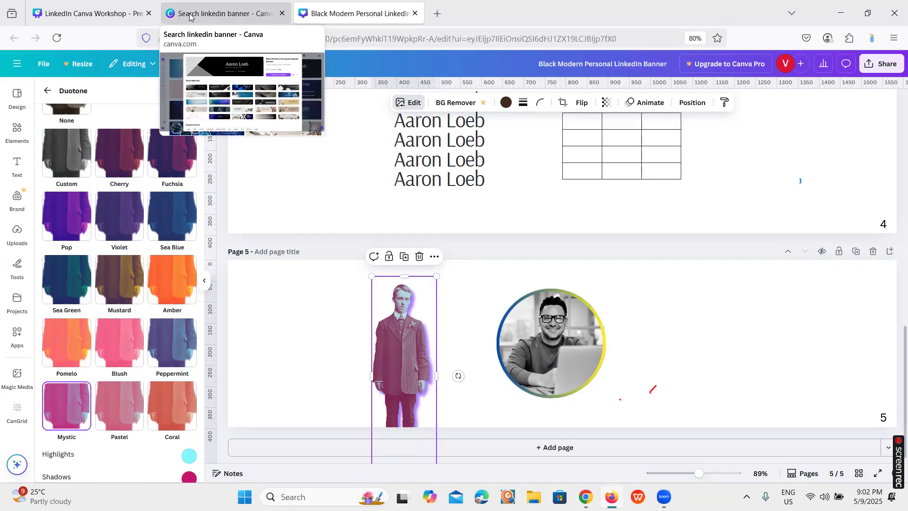
# Check the workshop's "Inside Canva" topic slide, and blur the standing man's face in the banner with the Blur brush
pyautogui.click(99, 6)
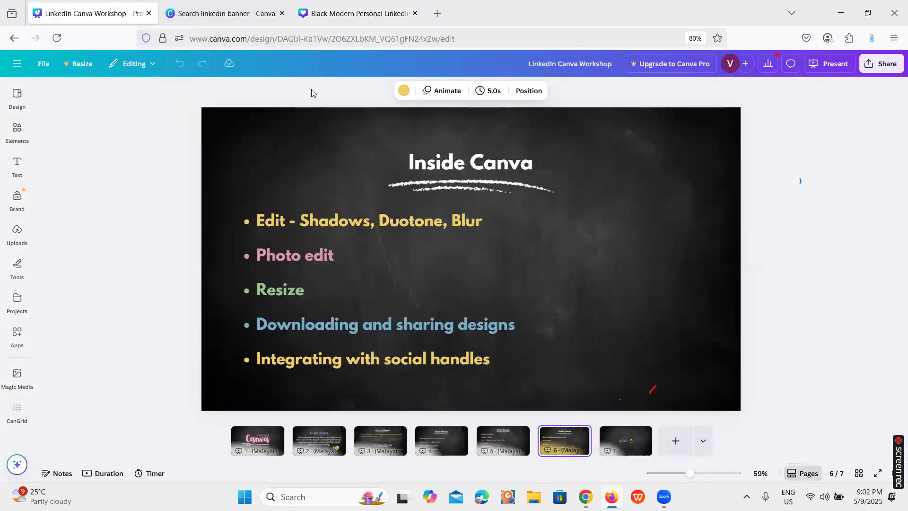
pyautogui.click(362, 9)
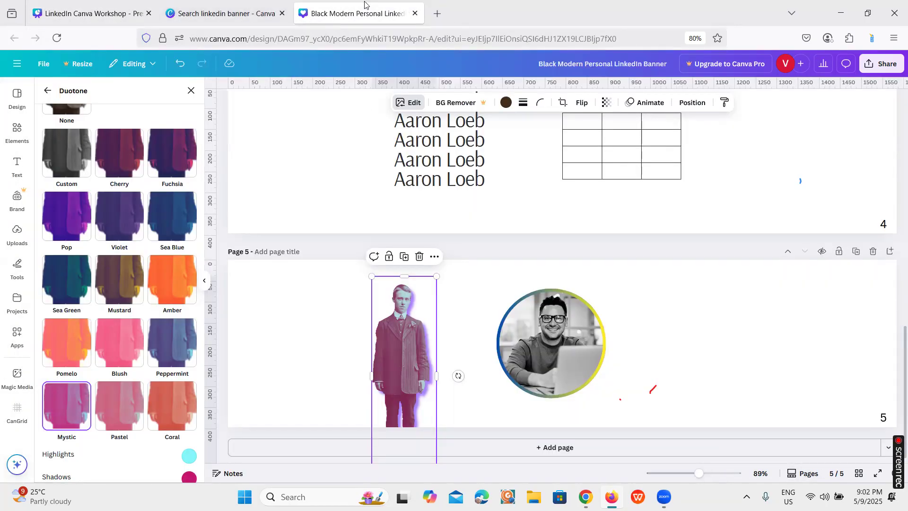
pyautogui.click(47, 91)
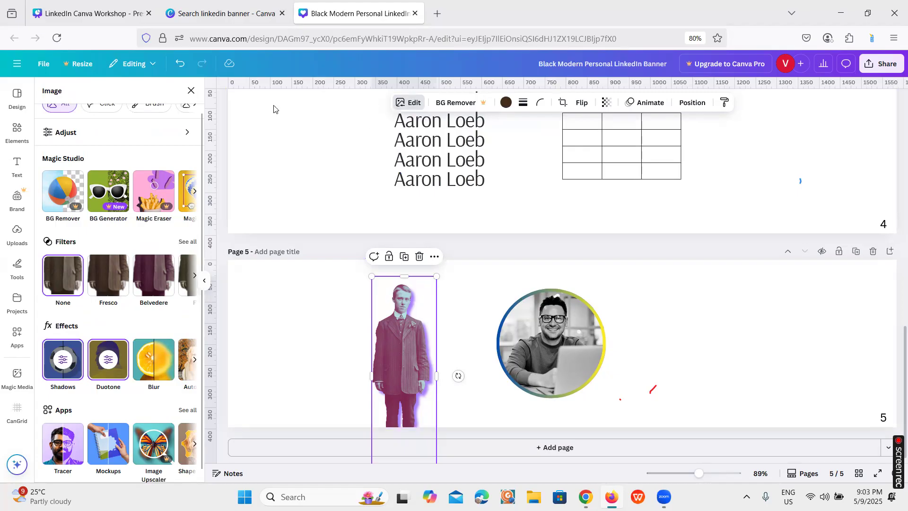
pyautogui.click(146, 367)
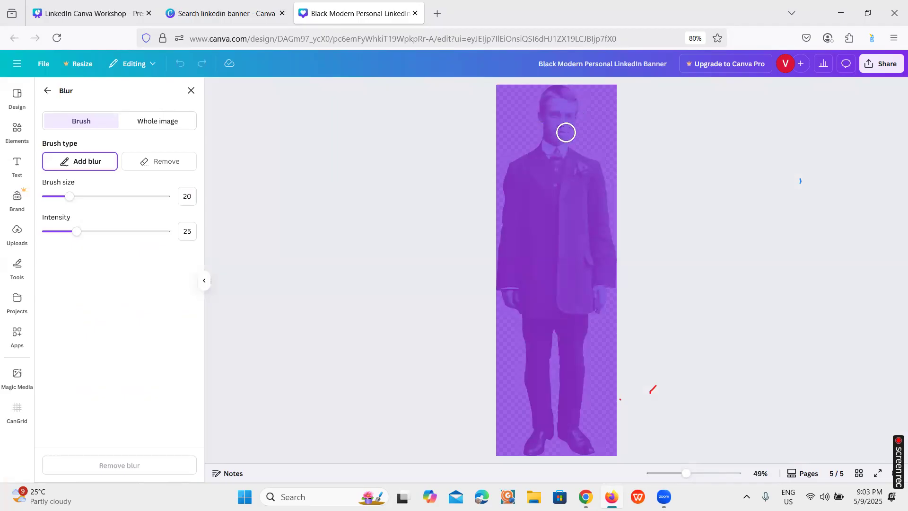
pyautogui.moveTo(569, 142)
pyautogui.mouseDown()
pyautogui.moveTo(572, 102)
pyautogui.moveTo(544, 123)
pyautogui.moveTo(550, 96)
pyautogui.mouseUp()
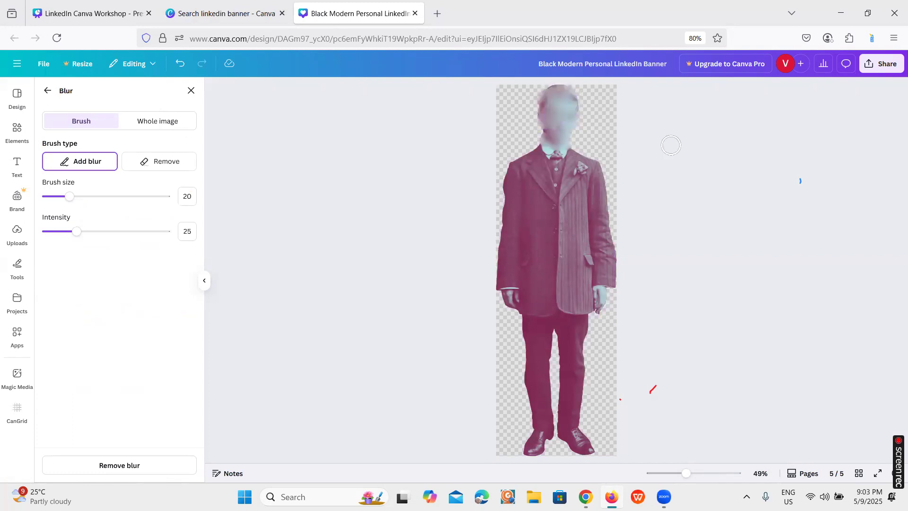
pyautogui.click(48, 91)
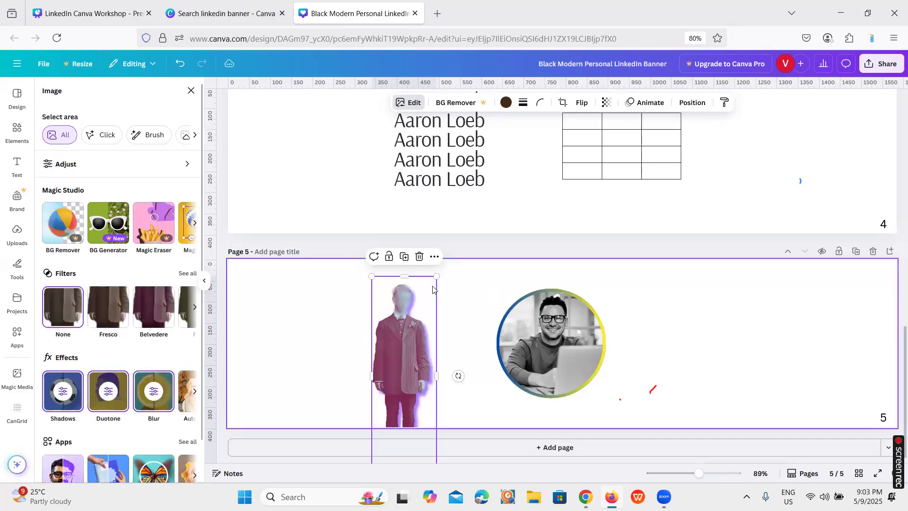
# Check the photo edit topic on the workshop slide and examine the Adjust settings for the man's cut-out photo
pyautogui.click(90, 14)
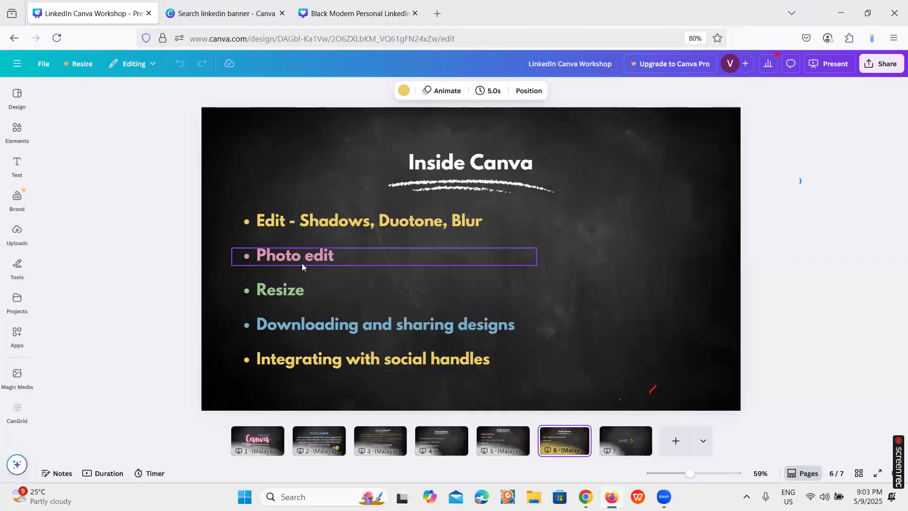
pyautogui.click(369, 4)
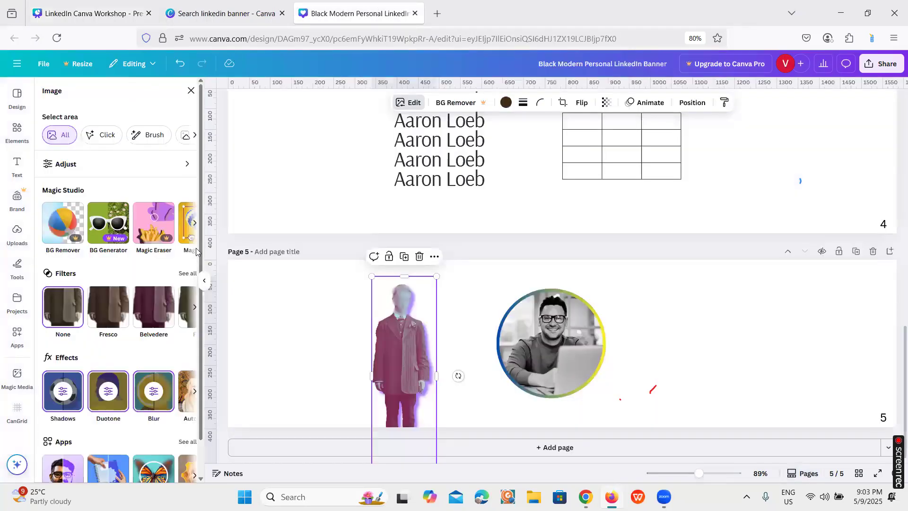
pyautogui.click(138, 166)
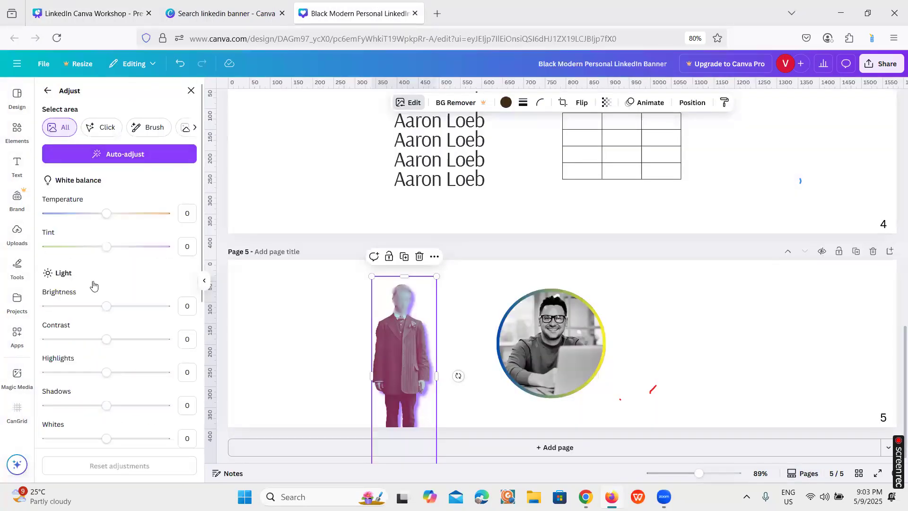
pyautogui.scroll(-3, 95, 288)
pyautogui.scroll(-4, 107, 319)
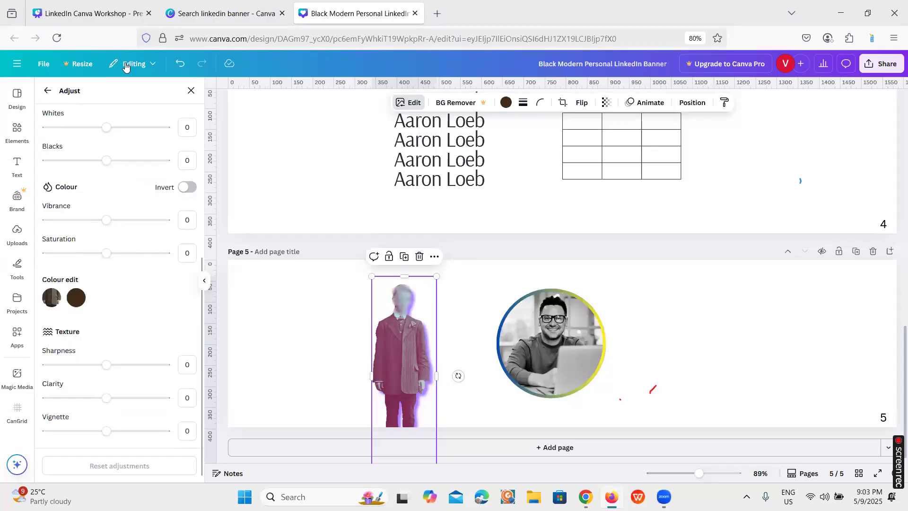
# Check the resize topic on the workshop slide and open the banner design's Resize options from page 1
pyautogui.click(106, 3)
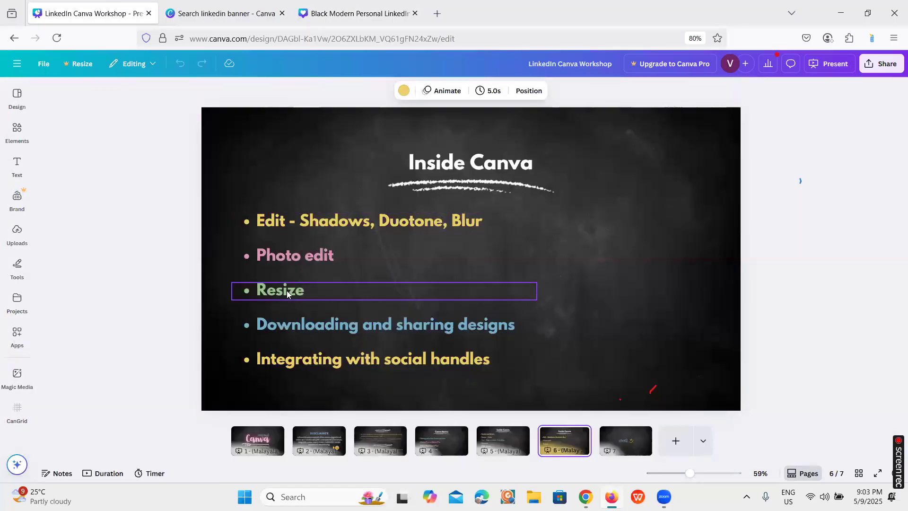
pyautogui.moveTo(330, 24)
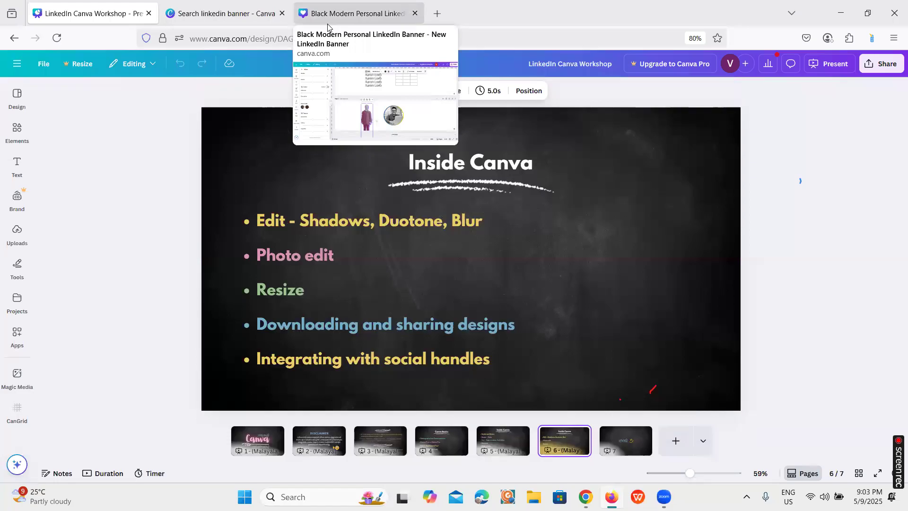
pyautogui.click(331, 18)
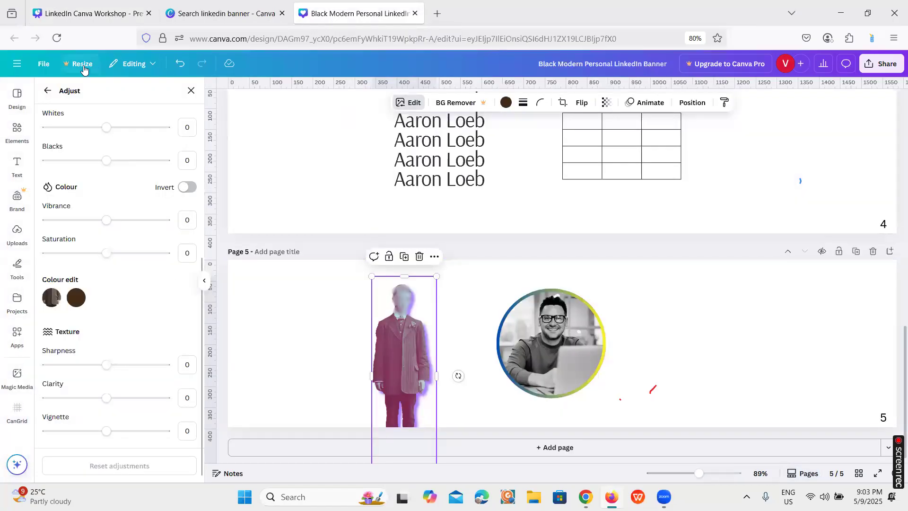
pyautogui.scroll(12, 337, 205)
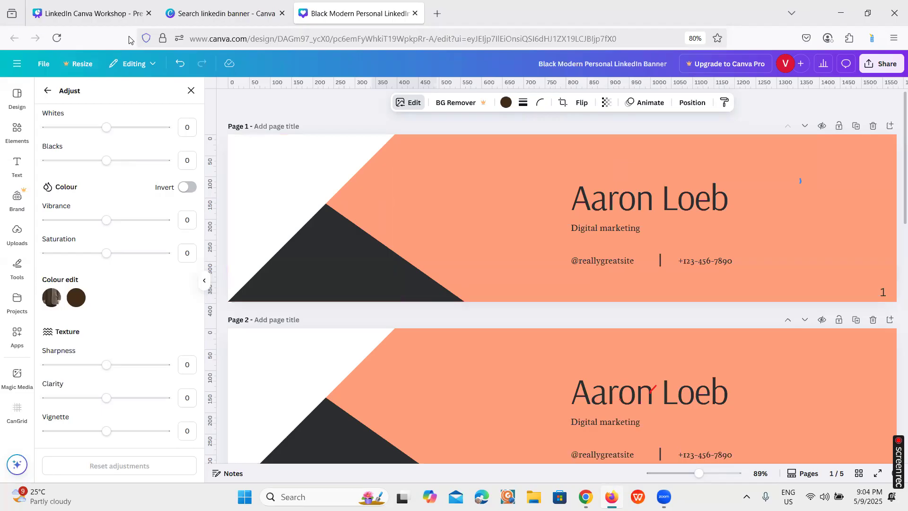
pyautogui.click(72, 66)
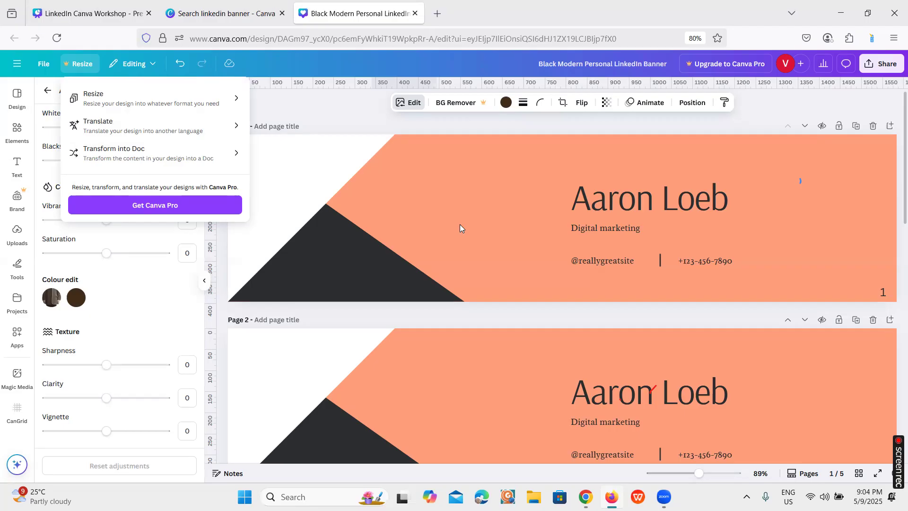
# Recheck the workshop's topic slide, and set the banner design's access level to Anyone with the link, viewing its permission choices
pyautogui.click(87, 13)
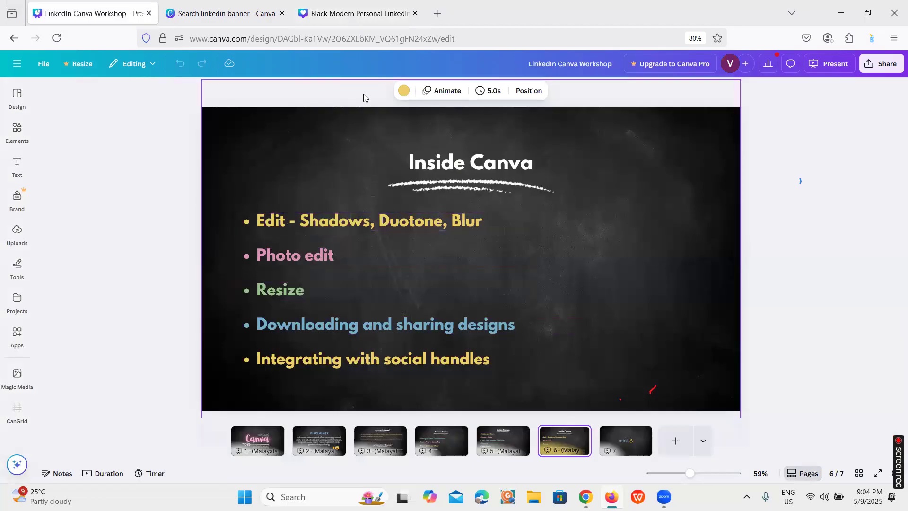
pyautogui.click(337, 11)
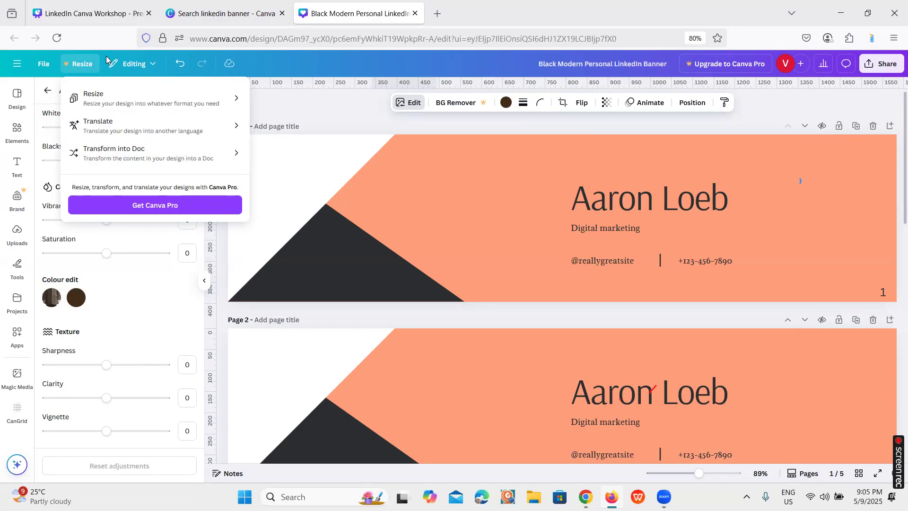
pyautogui.click(886, 65)
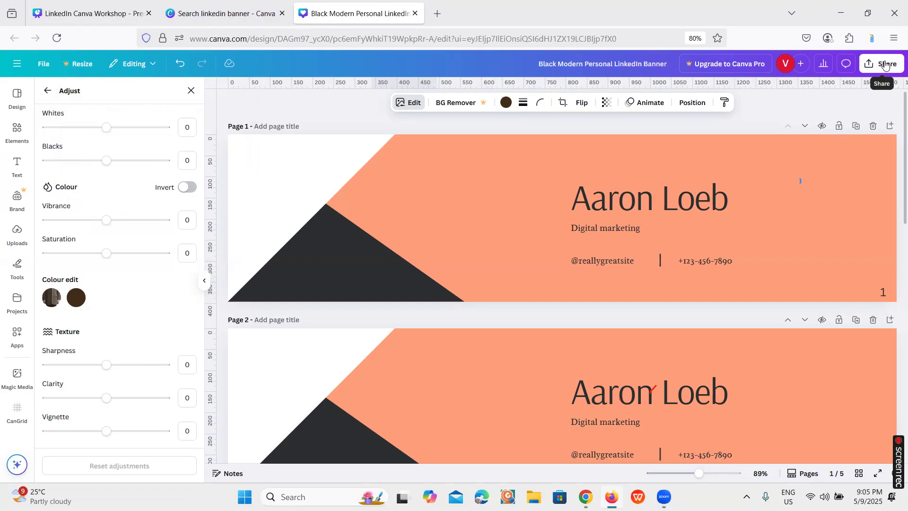
pyautogui.click(885, 65)
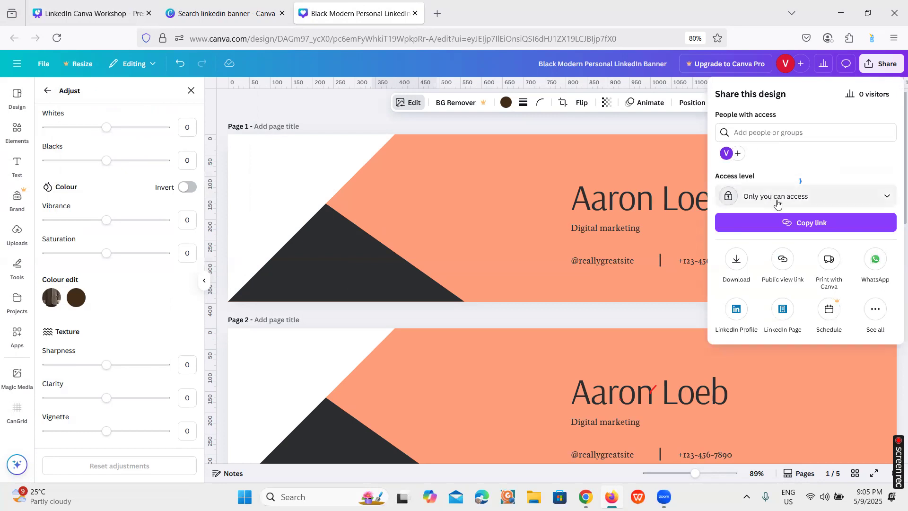
pyautogui.click(889, 197)
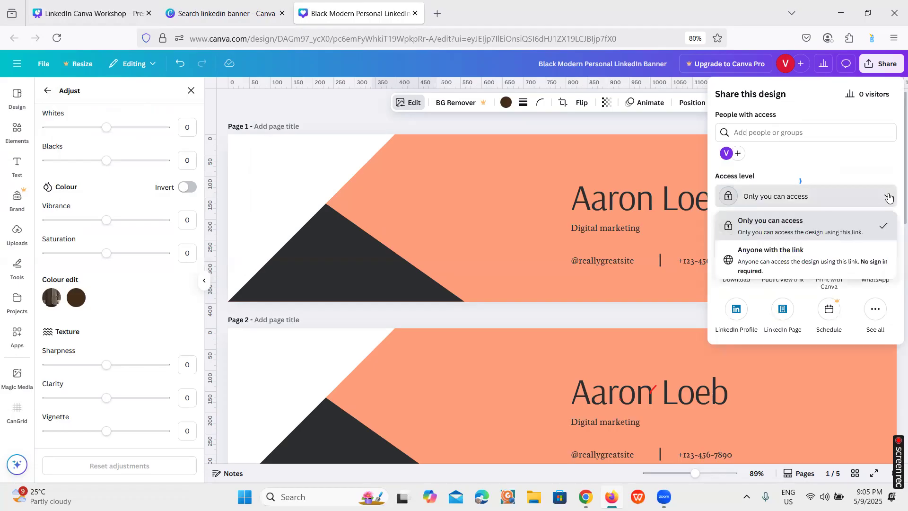
pyautogui.click(829, 260)
pyautogui.click(877, 199)
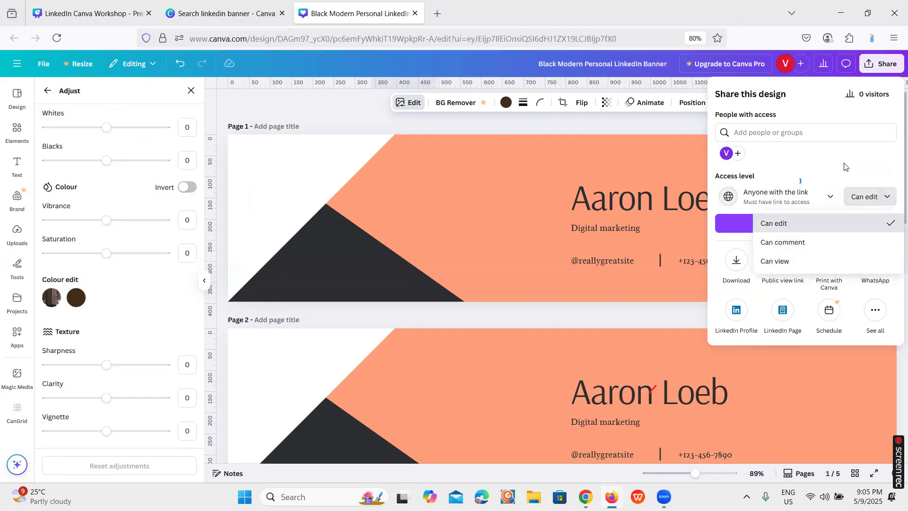
pyautogui.click(845, 166)
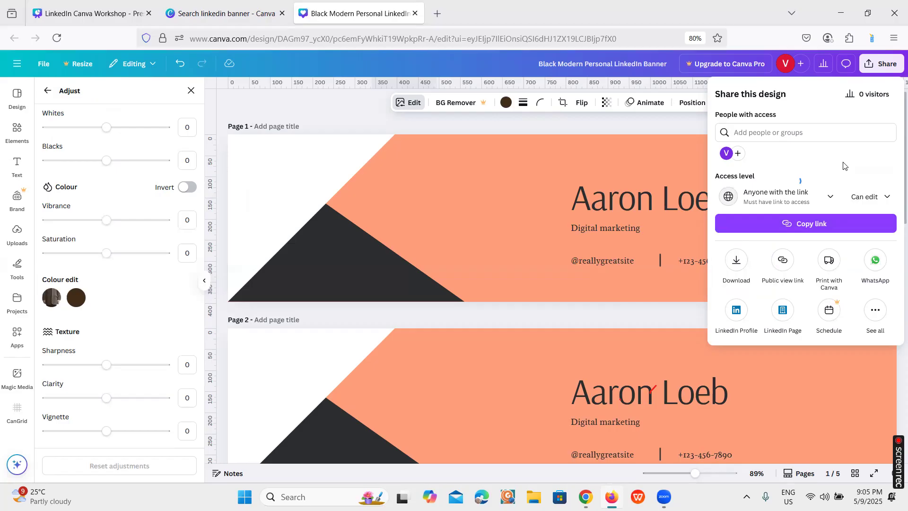
# Set up a PNG download of the banner design that includes only page 1
pyautogui.click(739, 266)
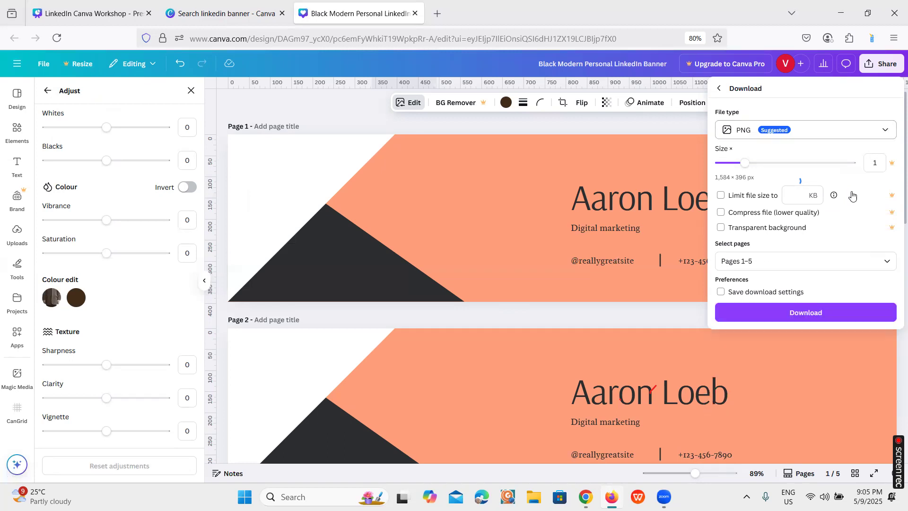
pyautogui.click(886, 264)
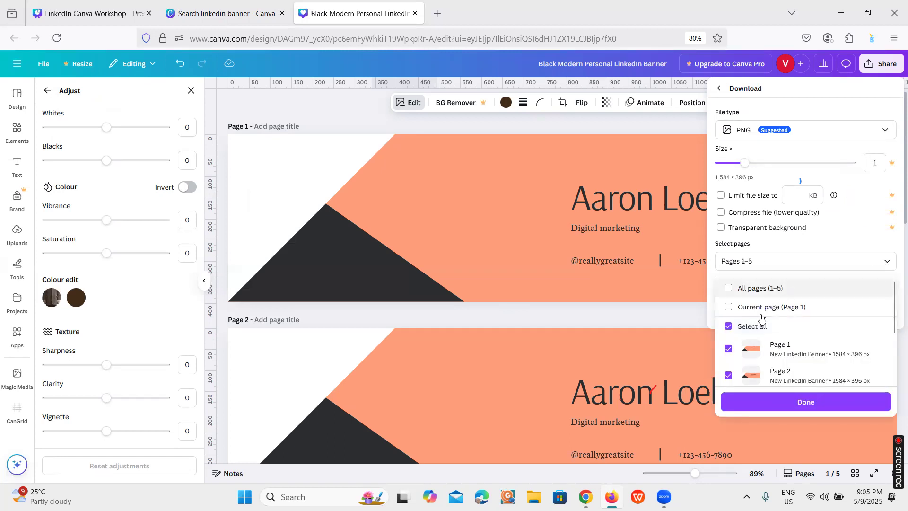
pyautogui.click(728, 327)
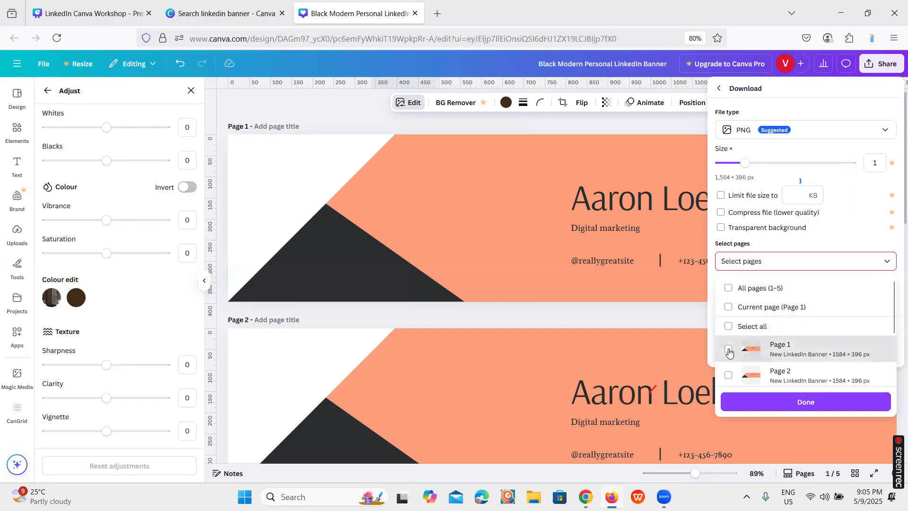
pyautogui.click(729, 350)
pyautogui.click(729, 327)
pyautogui.scroll(-1, 762, 339)
pyautogui.scroll(-1, 762, 339)
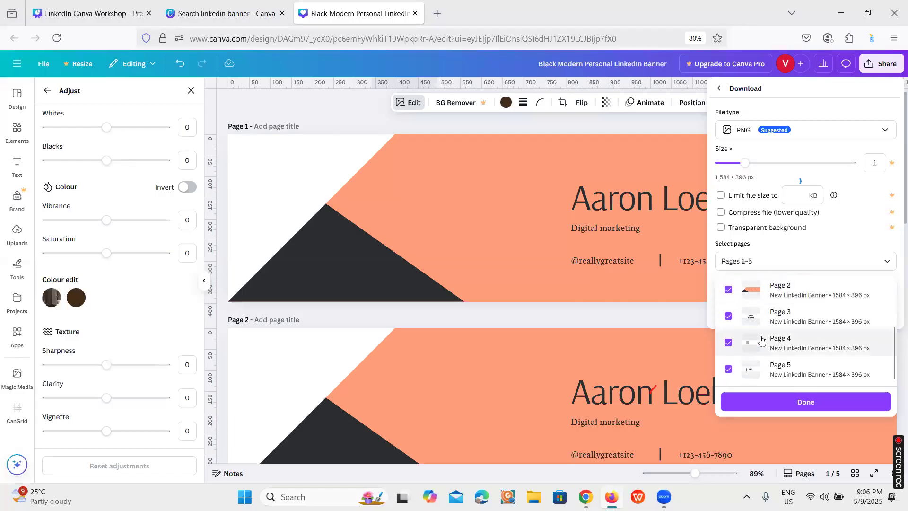
pyautogui.scroll(3, 759, 340)
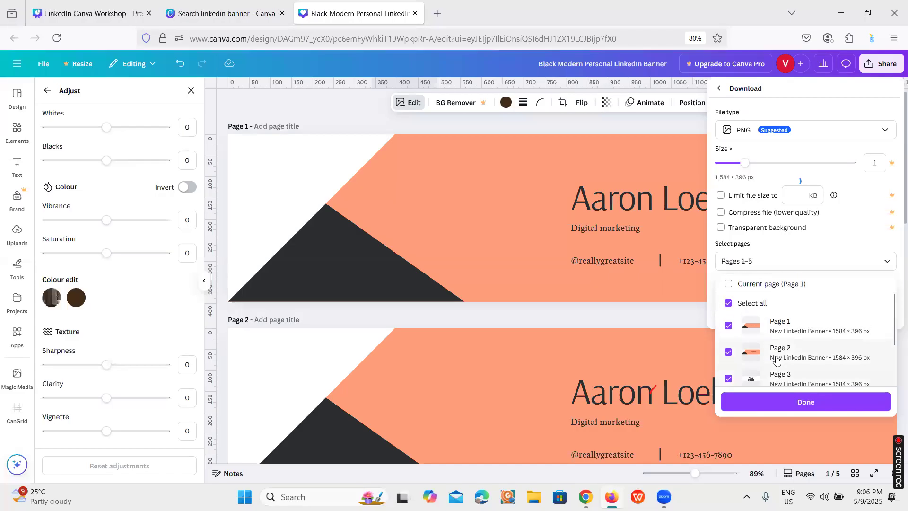
pyautogui.click(731, 328)
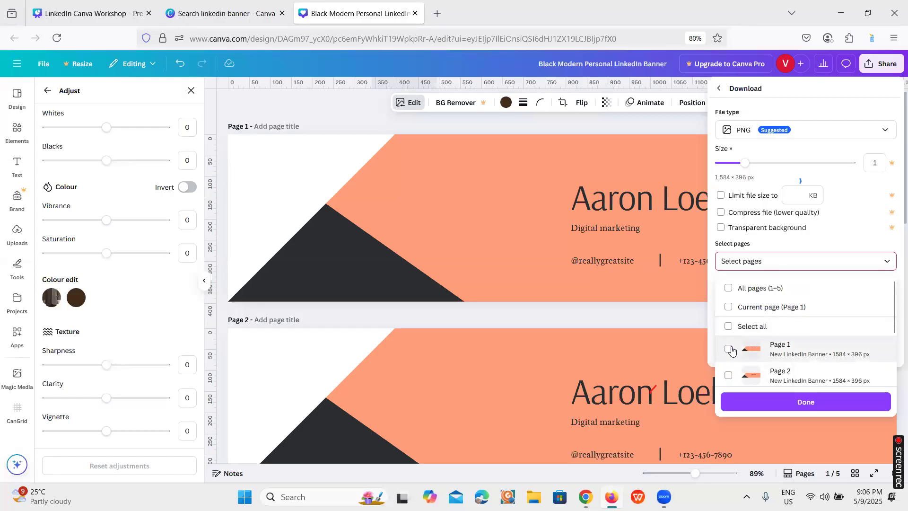
pyautogui.click(809, 402)
pyautogui.click(761, 264)
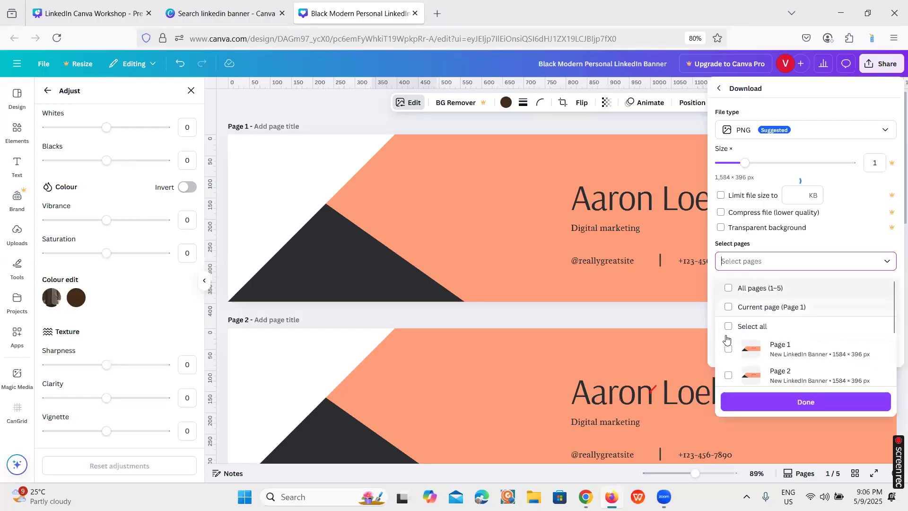
pyautogui.click(729, 350)
pyautogui.click(754, 405)
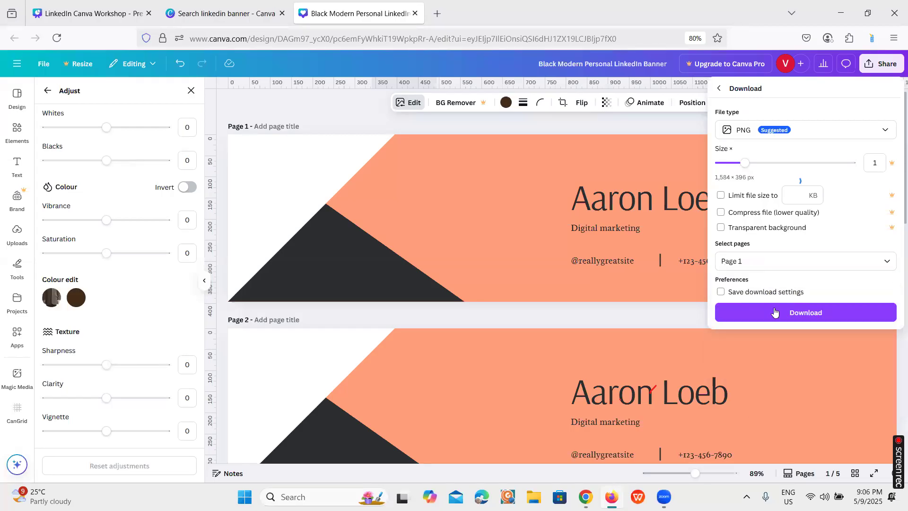
# Examine the full list of publishing options for the banner design, including all the social platforms
pyautogui.click(878, 66)
pyautogui.click(878, 66)
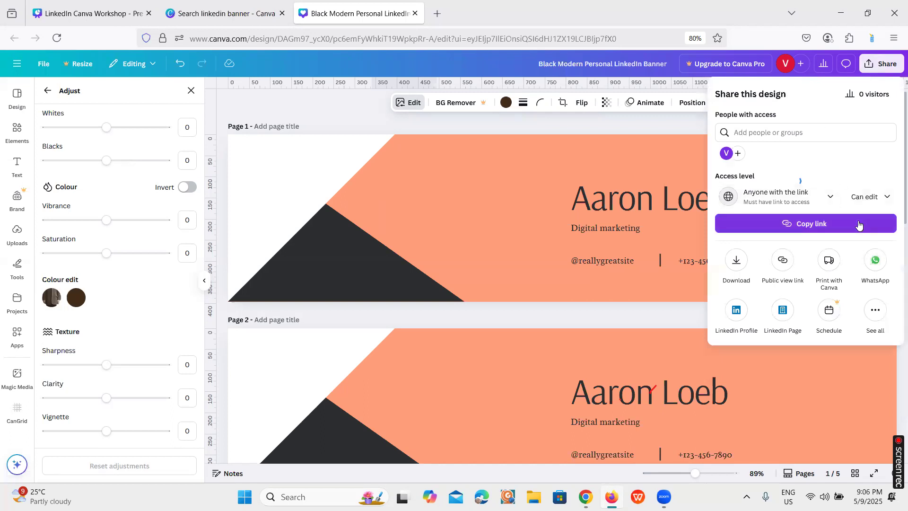
pyautogui.click(875, 311)
pyautogui.scroll(-3, 819, 329)
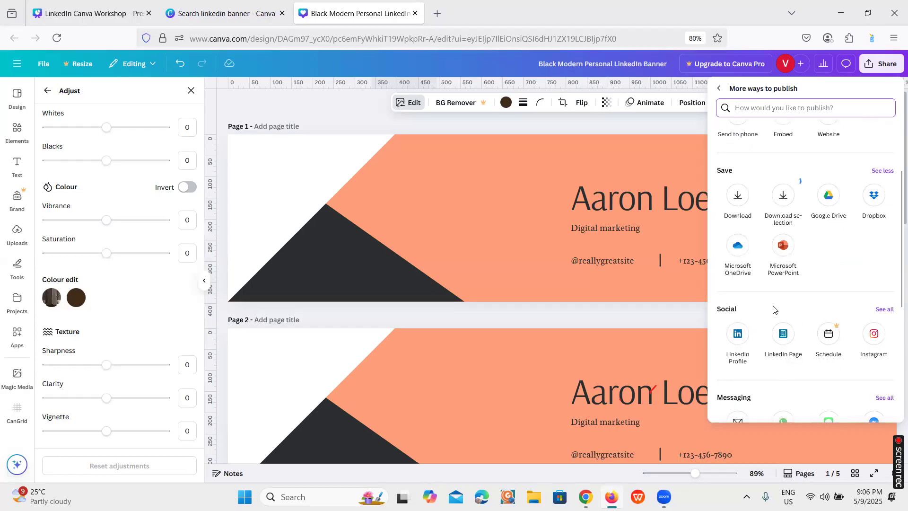
pyautogui.click(887, 309)
pyautogui.scroll(-2, 753, 345)
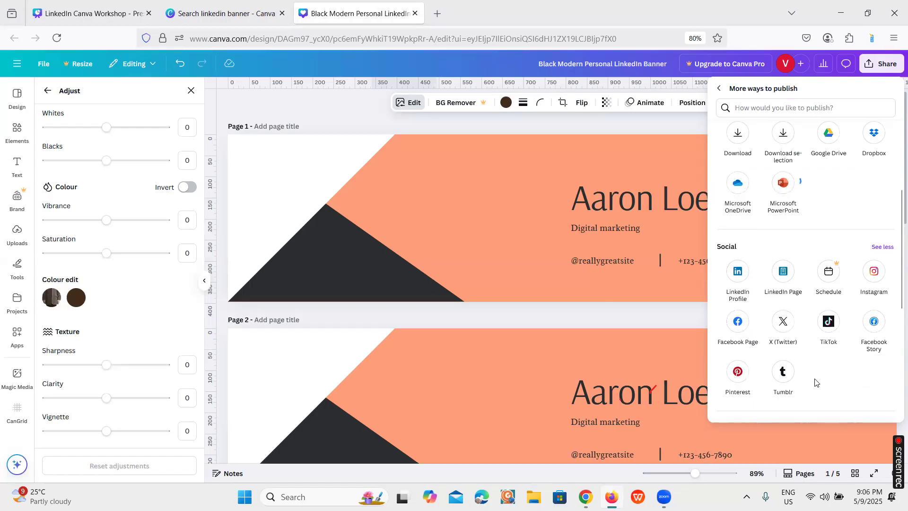
pyautogui.scroll(-1, 816, 381)
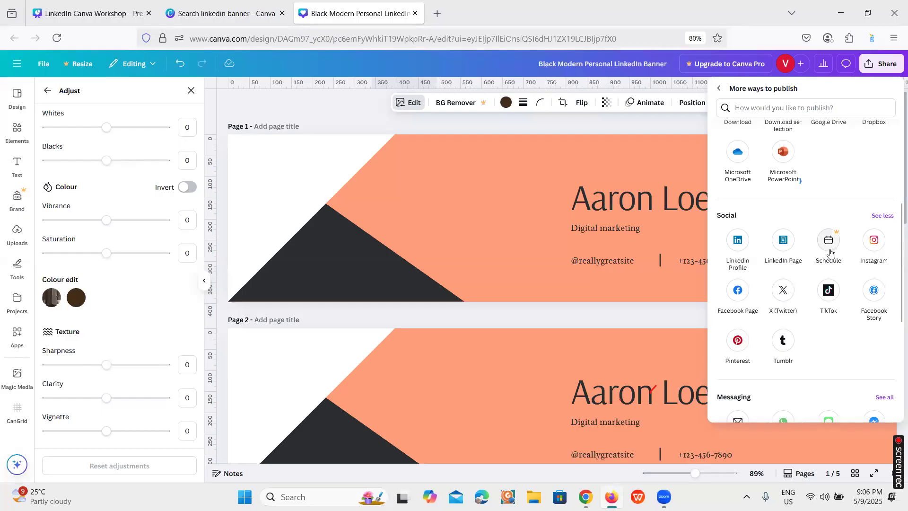
# Recheck the workshop presentation's topic slide and show its closing slide, page 7
pyautogui.click(85, 14)
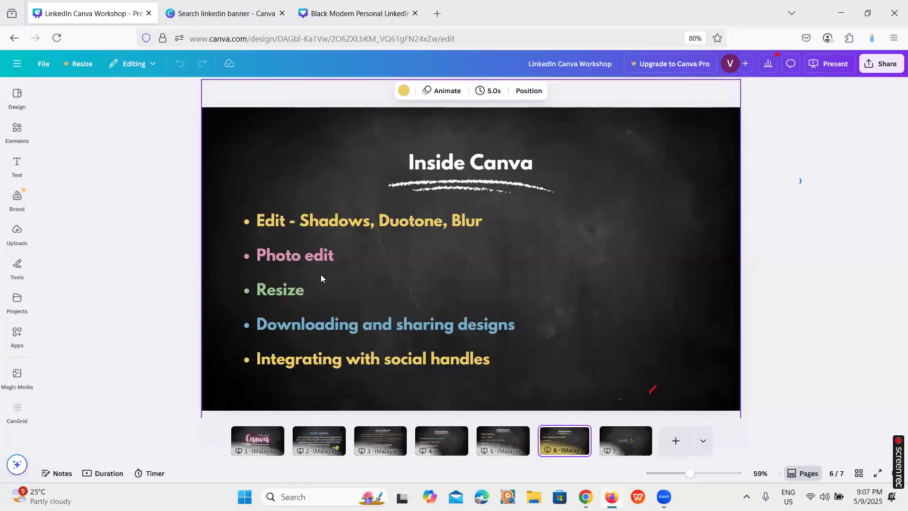
pyautogui.click(355, 8)
pyautogui.click(664, 497)
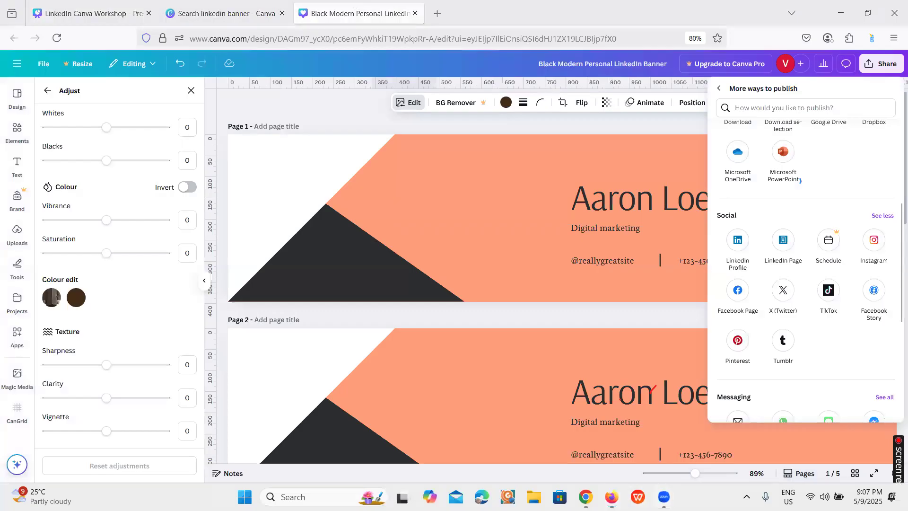
pyautogui.click(125, 3)
pyautogui.click(621, 434)
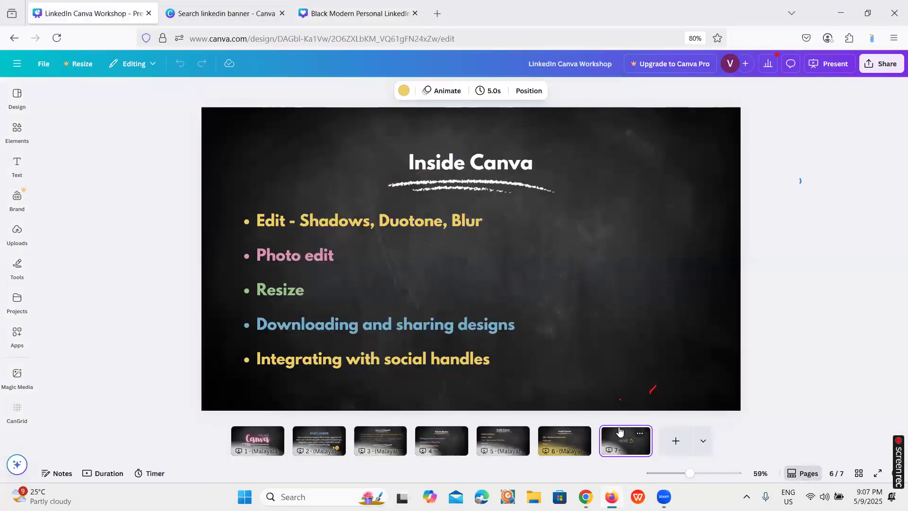
pyautogui.moveTo(664, 497)
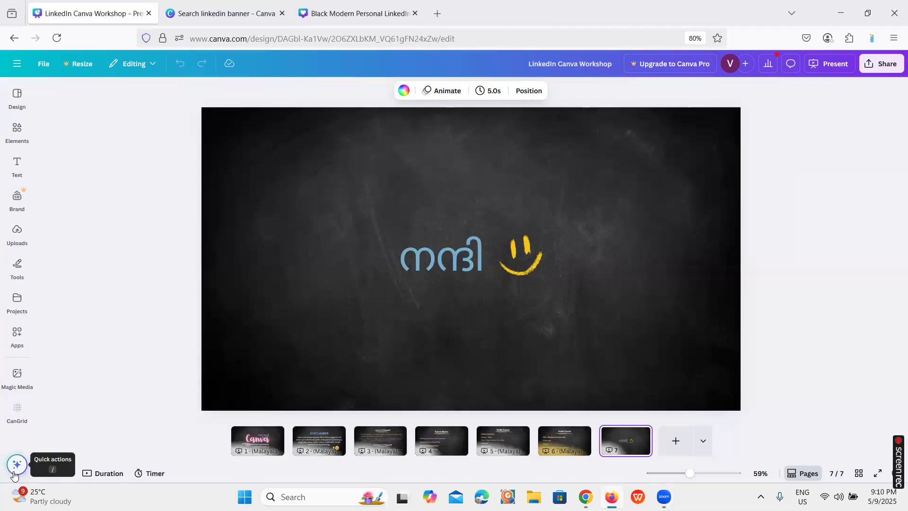
# Examine the quick actions offered for the large name heading on page 1 of the banner design
pyautogui.click(364, 14)
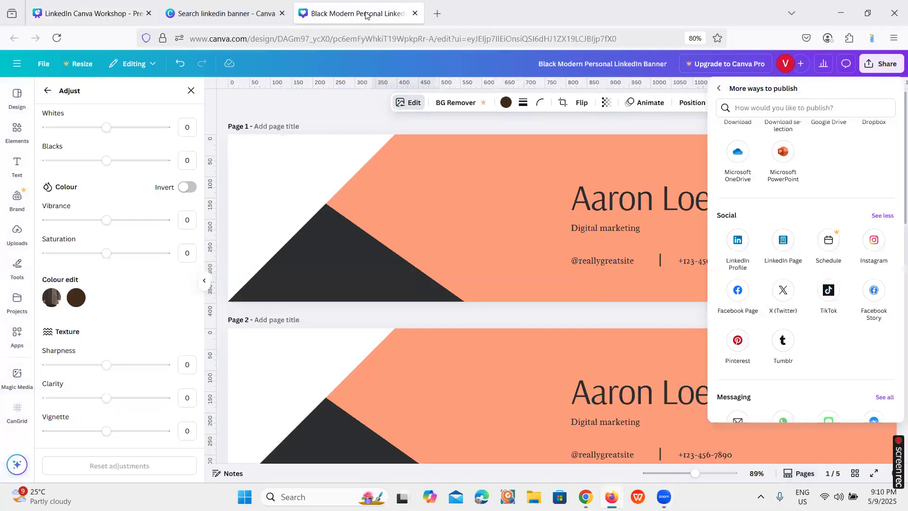
pyautogui.click(612, 202)
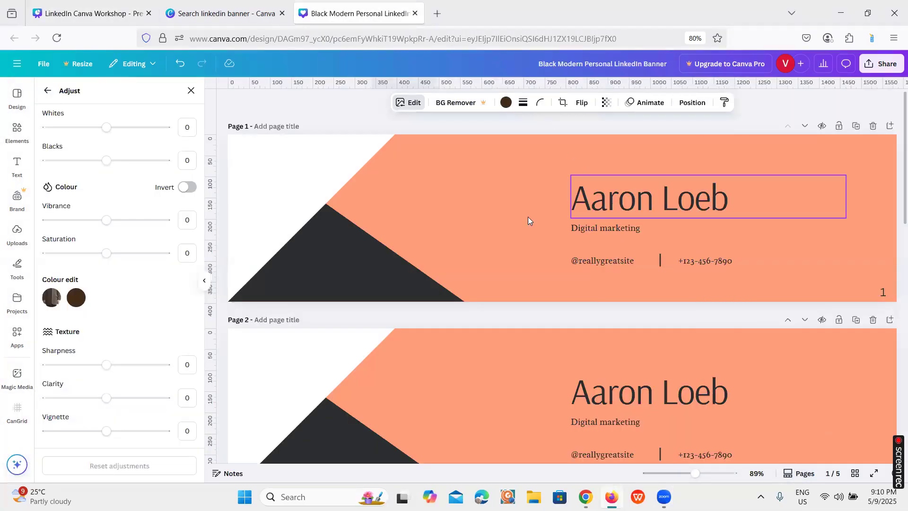
pyautogui.click(19, 466)
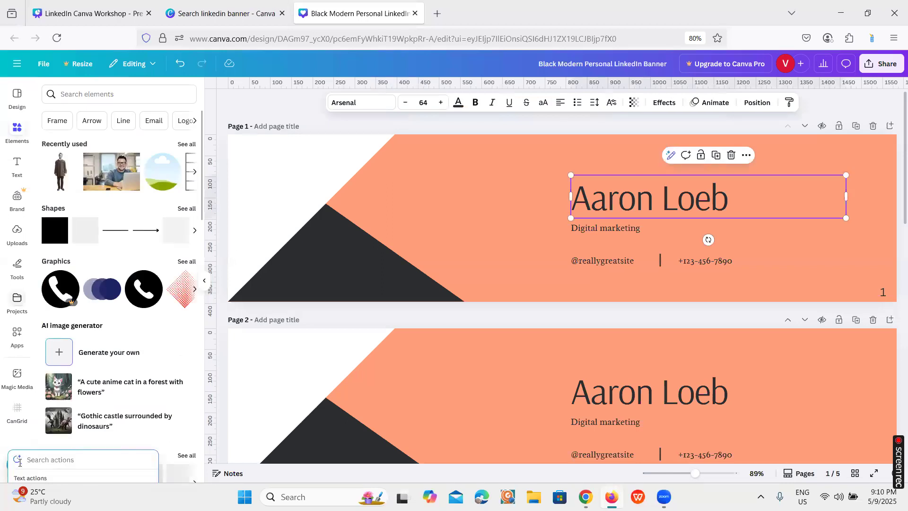
pyautogui.scroll(-5, 85, 385)
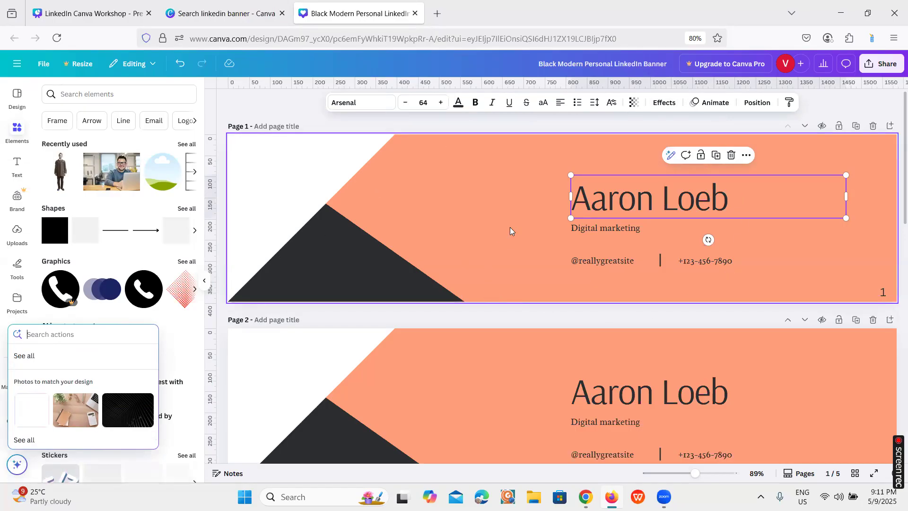
pyautogui.click(458, 210)
pyautogui.click(511, 159)
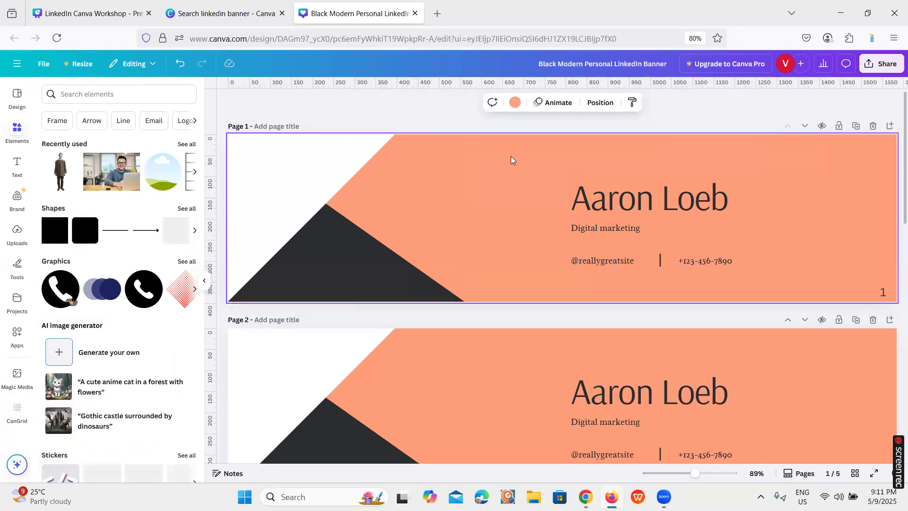
# Examine the Magic Studio tools, from BG Remover to Magic Expand, for the circular framed photo on page 5
pyautogui.scroll(-14, 573, 298)
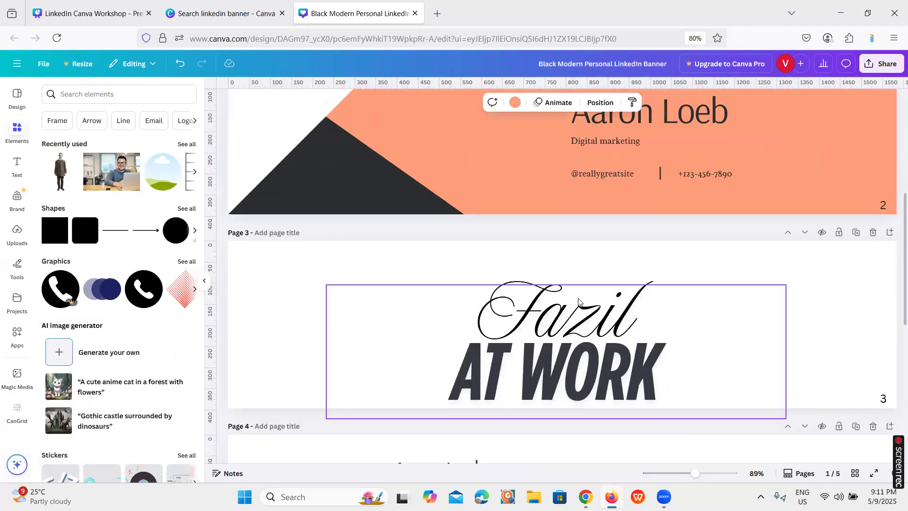
pyautogui.click(564, 300)
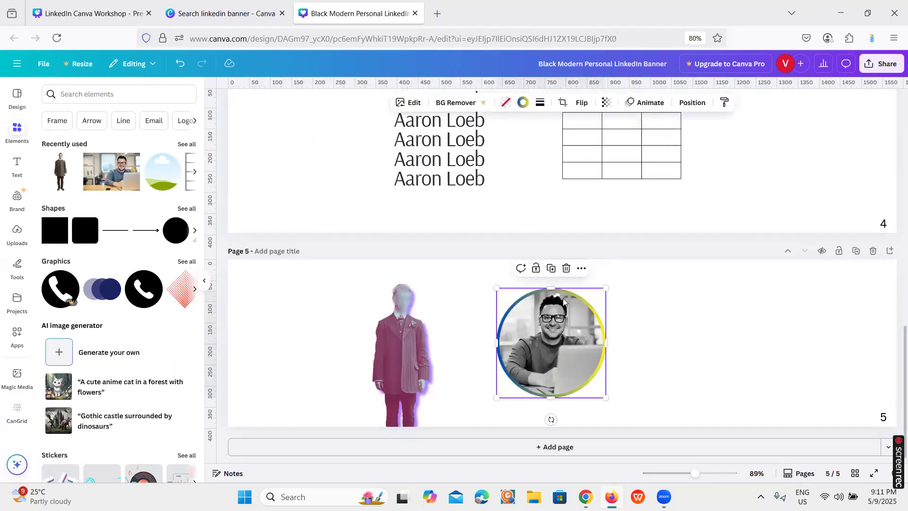
pyautogui.click(412, 103)
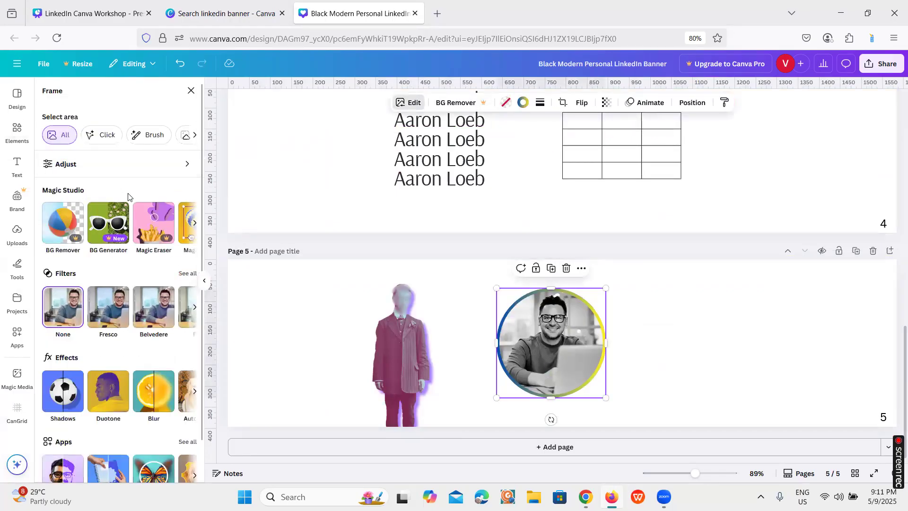
pyautogui.click(195, 224)
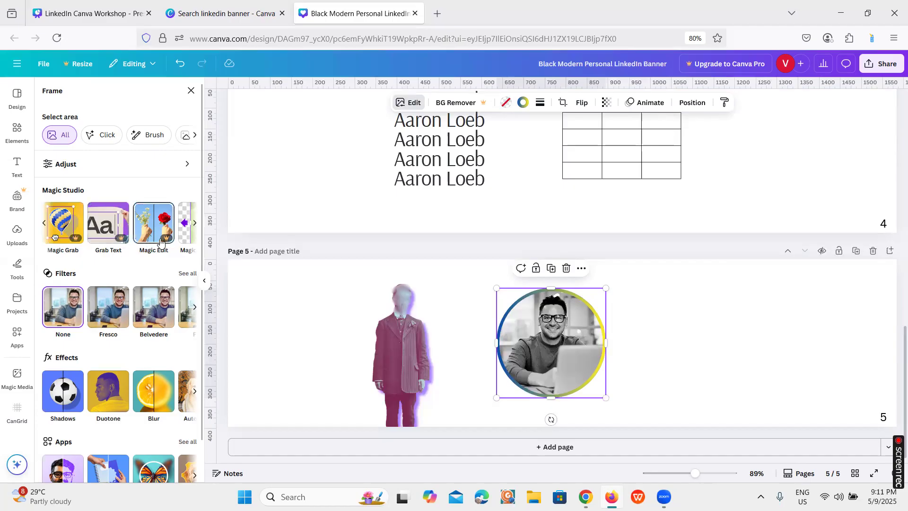
pyautogui.click(195, 223)
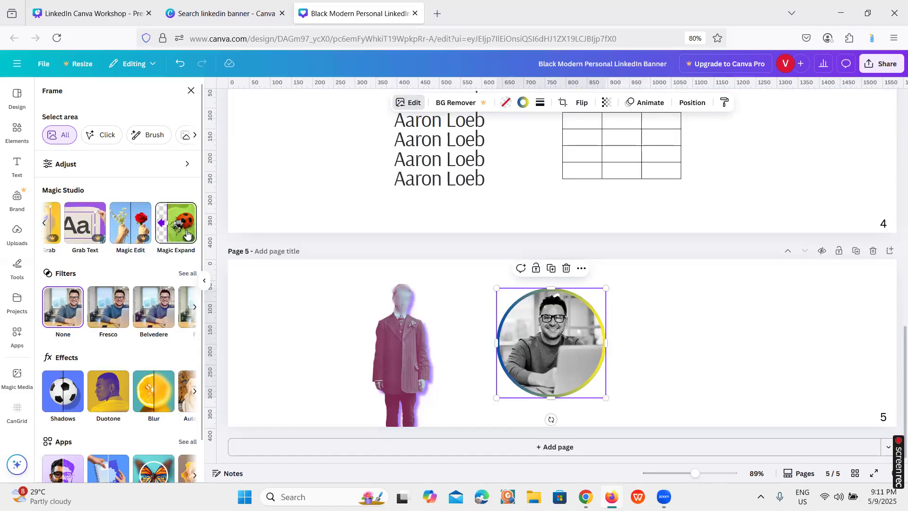
pyautogui.scroll(5, 552, 284)
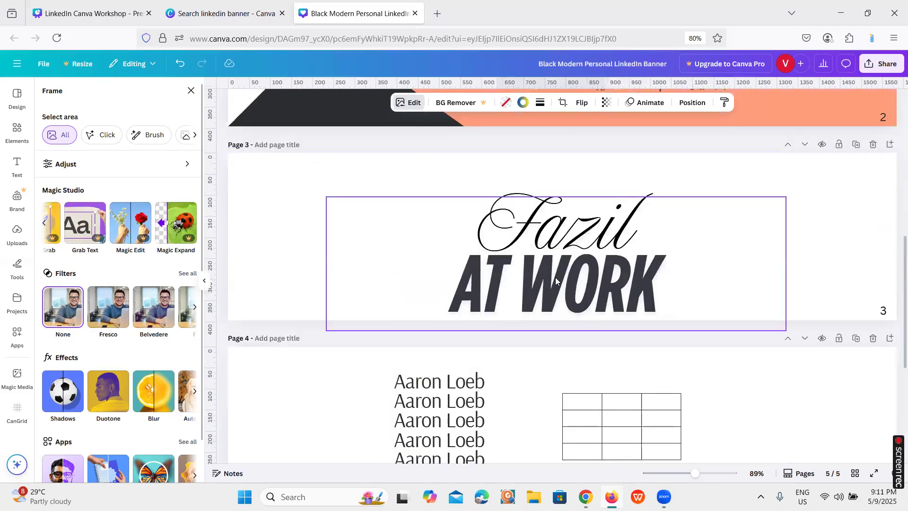
pyautogui.scroll(3, 557, 282)
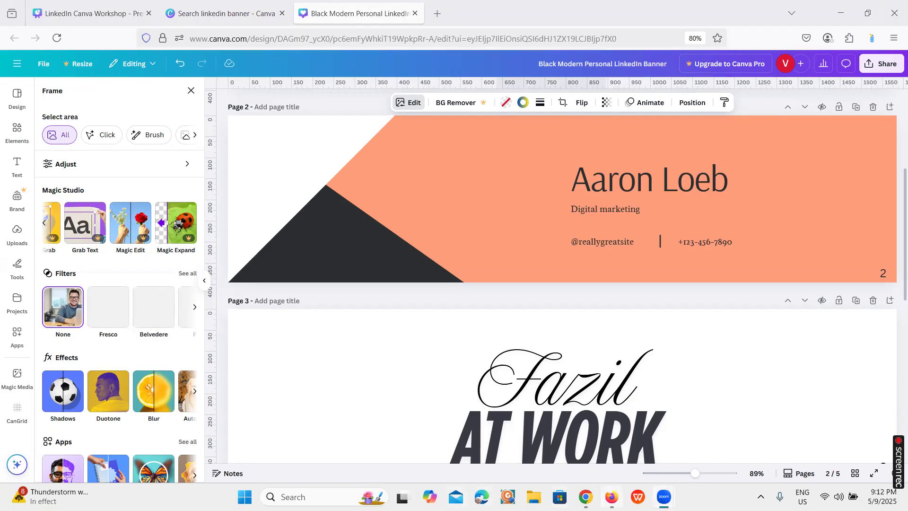
# Examine the full More options list of publishing apps for the banner design, from Purchase Premium to CodaSign
pyautogui.moveTo(586, 496)
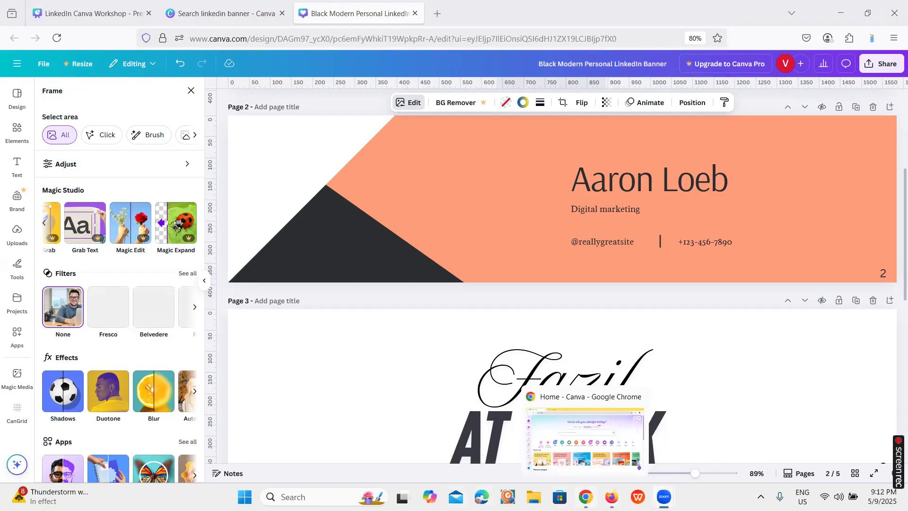
pyautogui.click(612, 496)
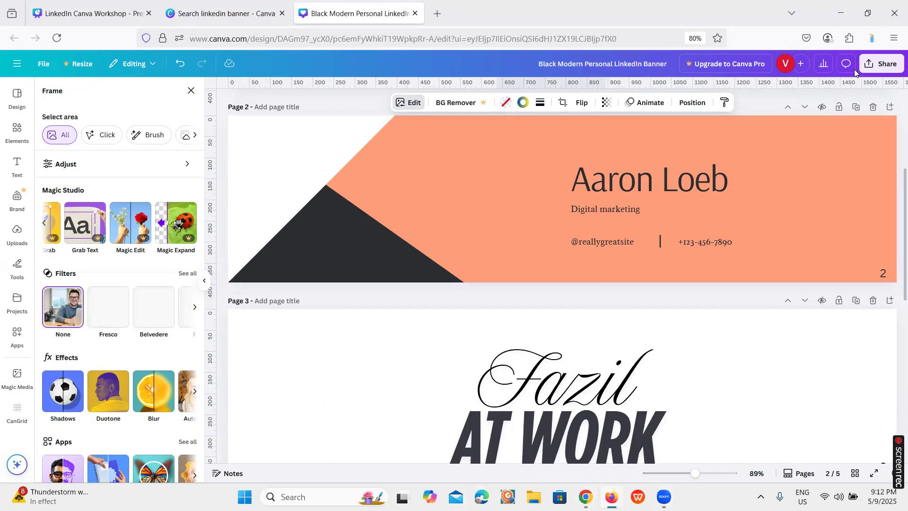
pyautogui.click(876, 69)
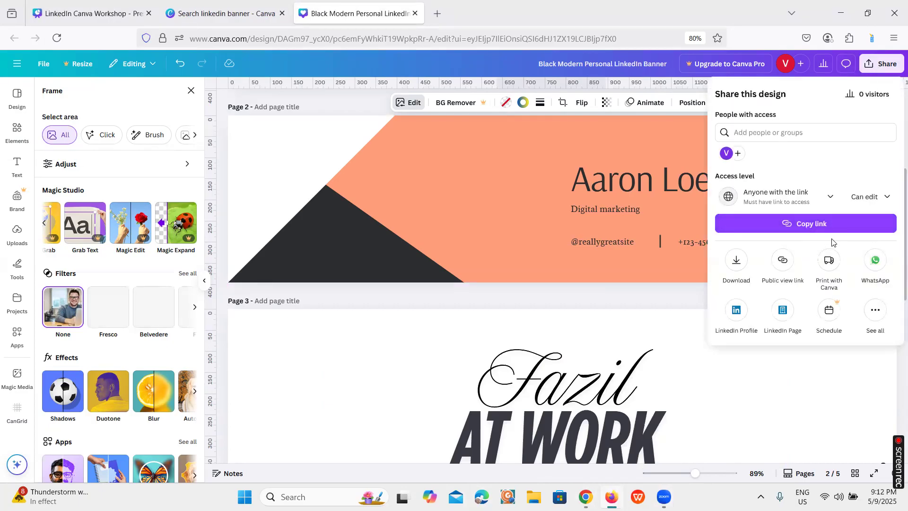
pyautogui.click(881, 314)
pyautogui.scroll(-6, 849, 304)
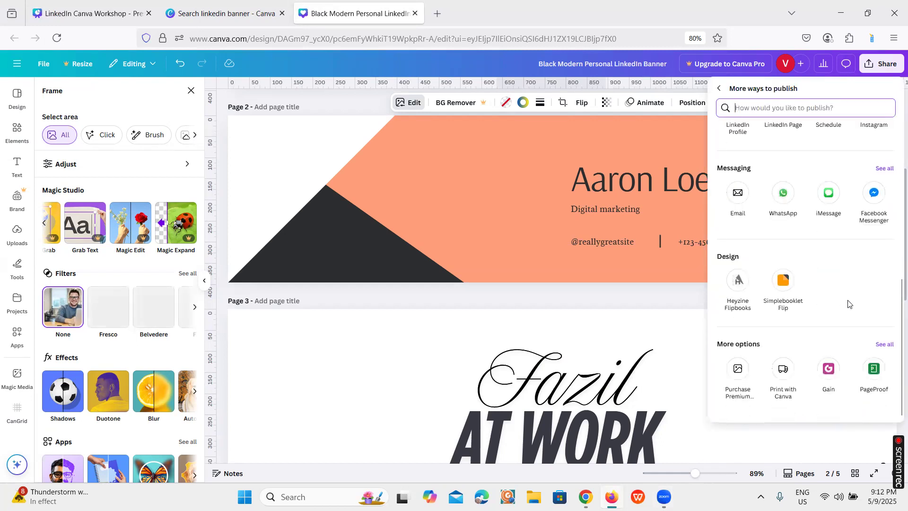
pyautogui.click(884, 345)
pyautogui.scroll(-4, 804, 308)
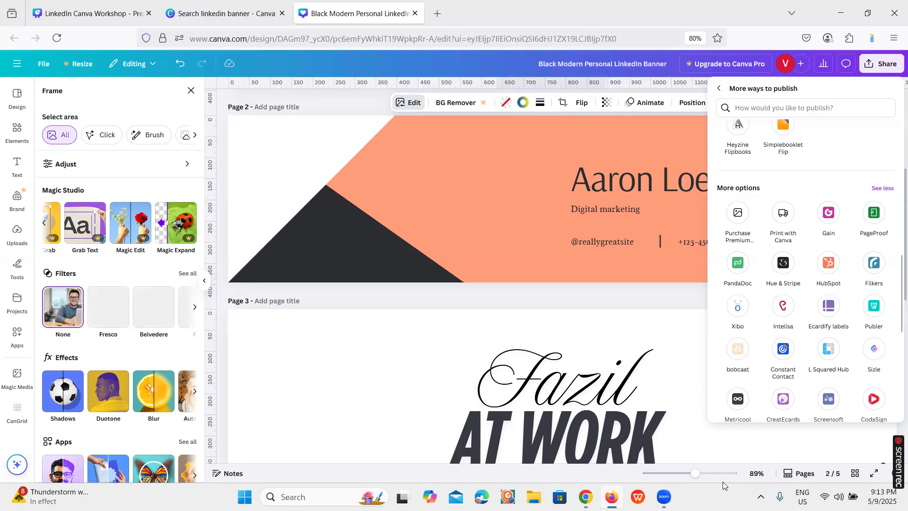
pyautogui.moveTo(665, 497)
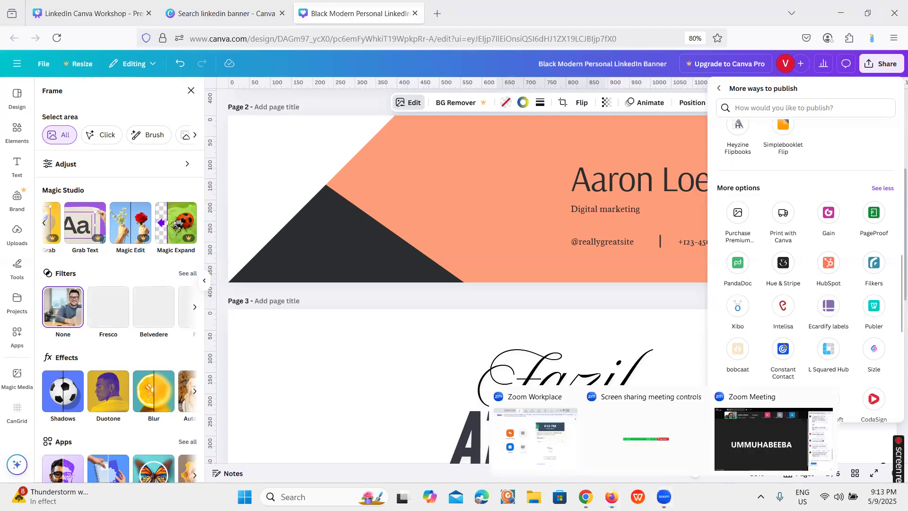
pyautogui.click(736, 449)
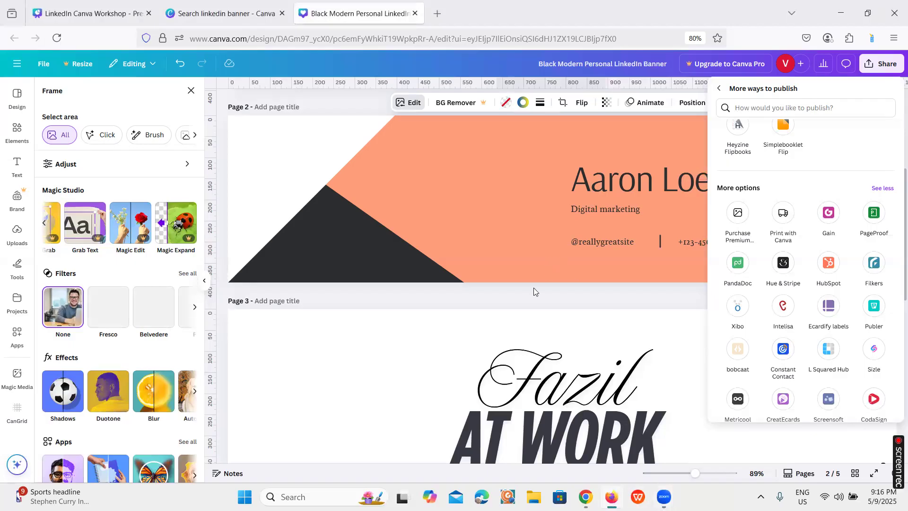
# Close the publishing options and show page 1 of the banner design
pyautogui.click(526, 307)
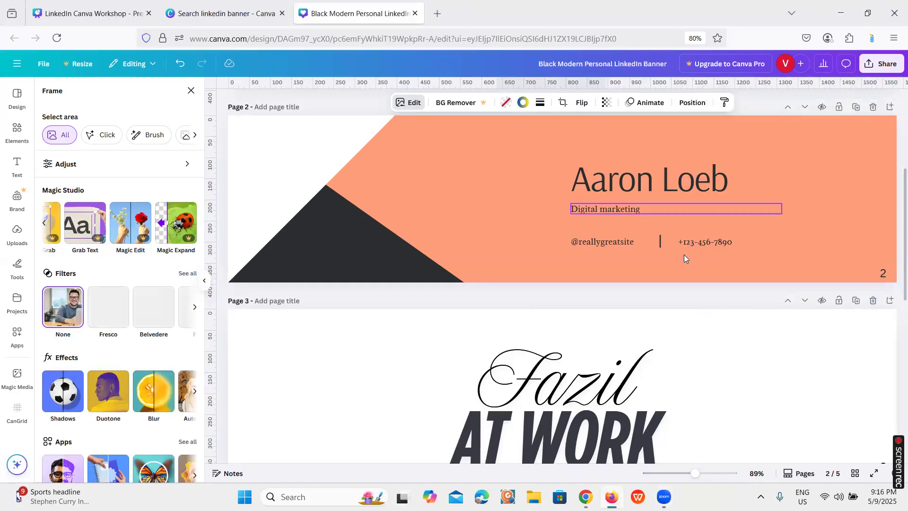
pyautogui.scroll(2, 829, 157)
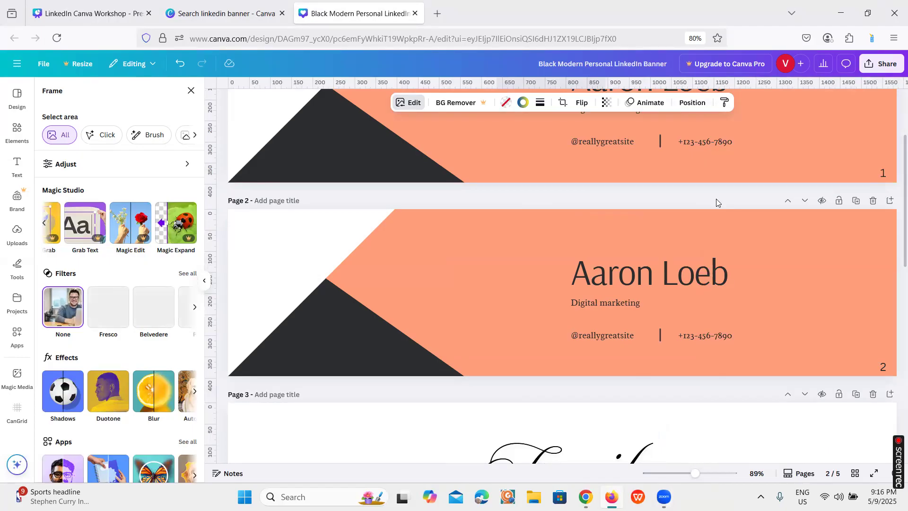
pyautogui.scroll(3, 717, 201)
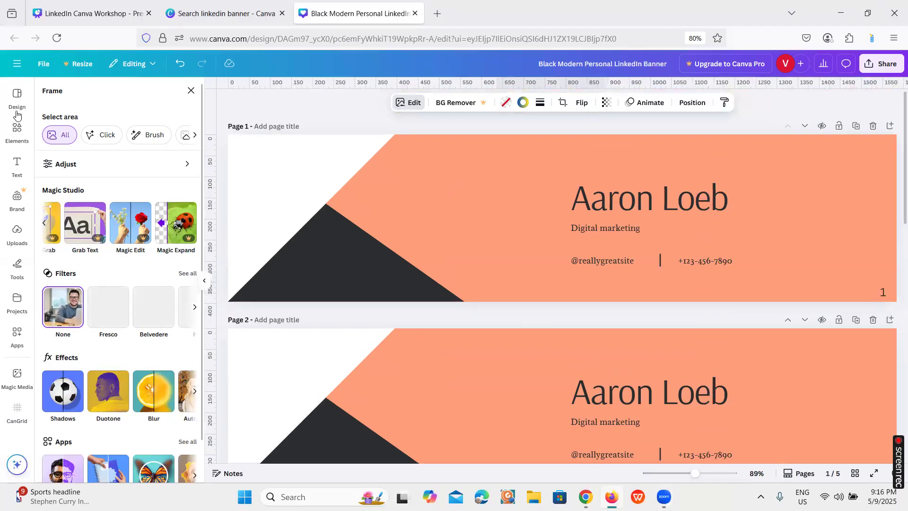
# Try to load the Canva home page in the workshop presentation's browser tab and return to the banner design
pyautogui.click(100, 4)
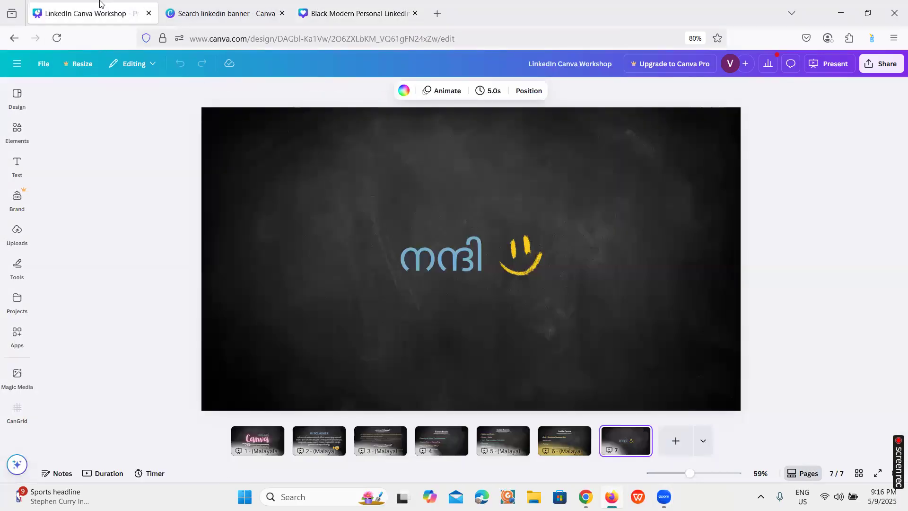
pyautogui.click(24, 95)
pyautogui.click(232, 37)
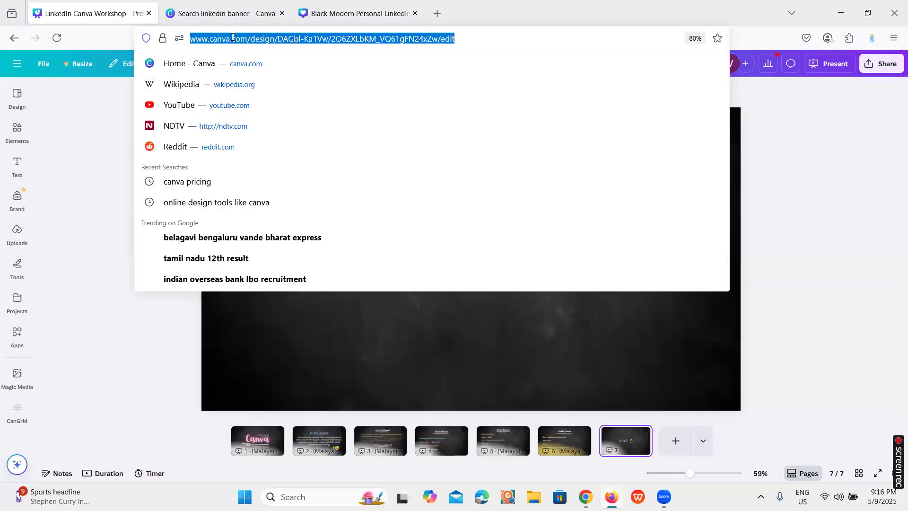
pyautogui.click(223, 65)
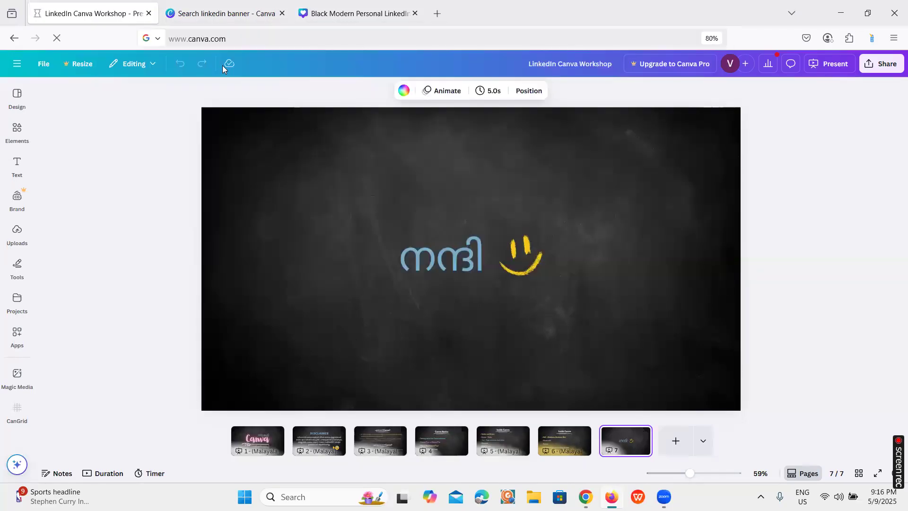
pyautogui.click(340, 7)
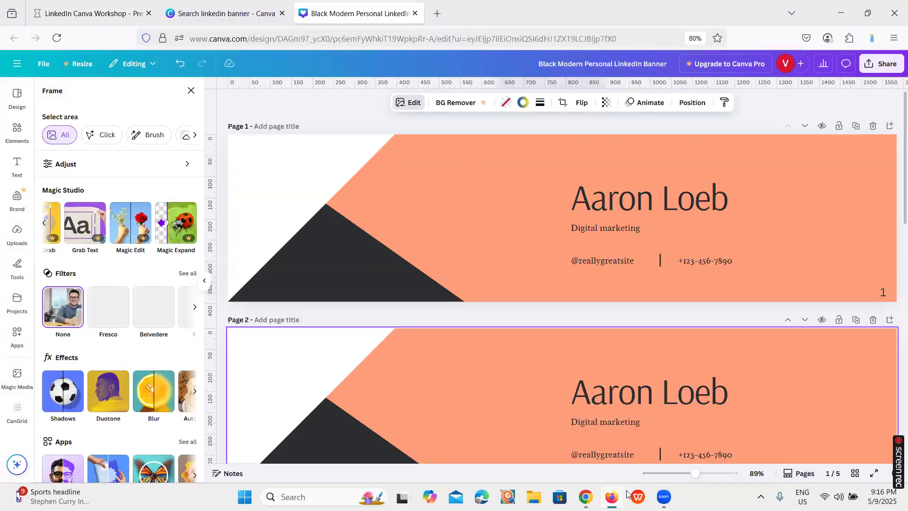
# Switch to Google Chrome and open the existing Brand Kit from Canva's Brand Kits page
pyautogui.moveTo(664, 497)
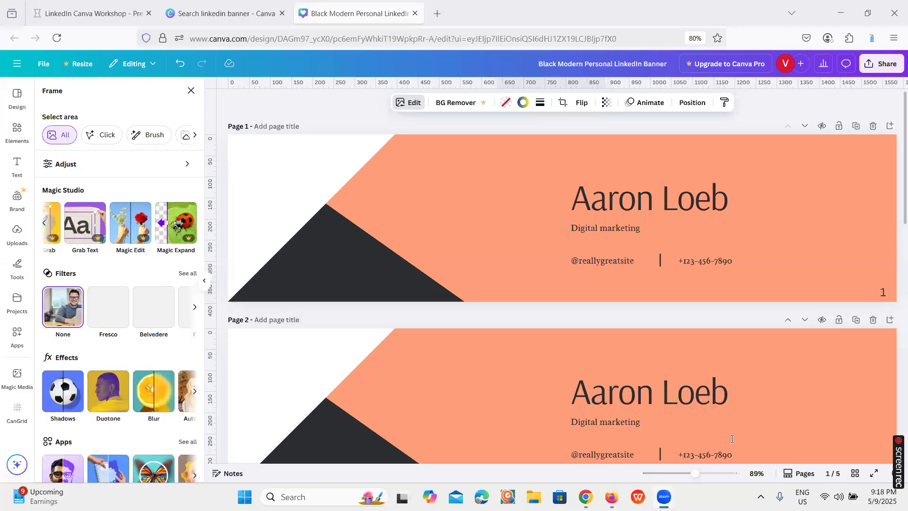
pyautogui.click(585, 497)
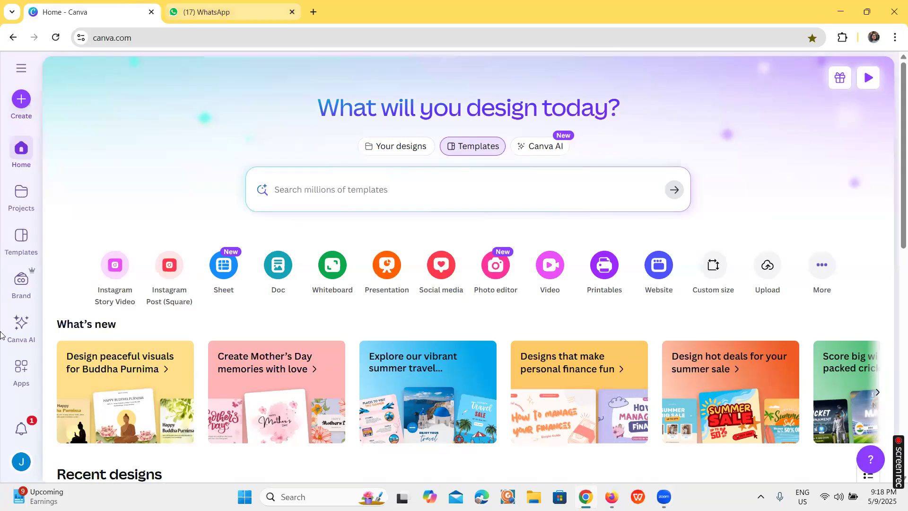
pyautogui.click(19, 282)
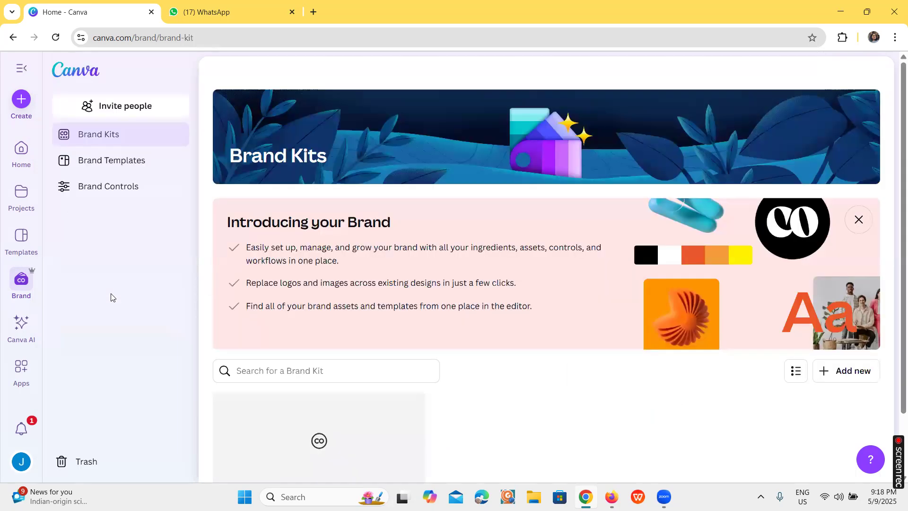
pyautogui.scroll(-2, 280, 316)
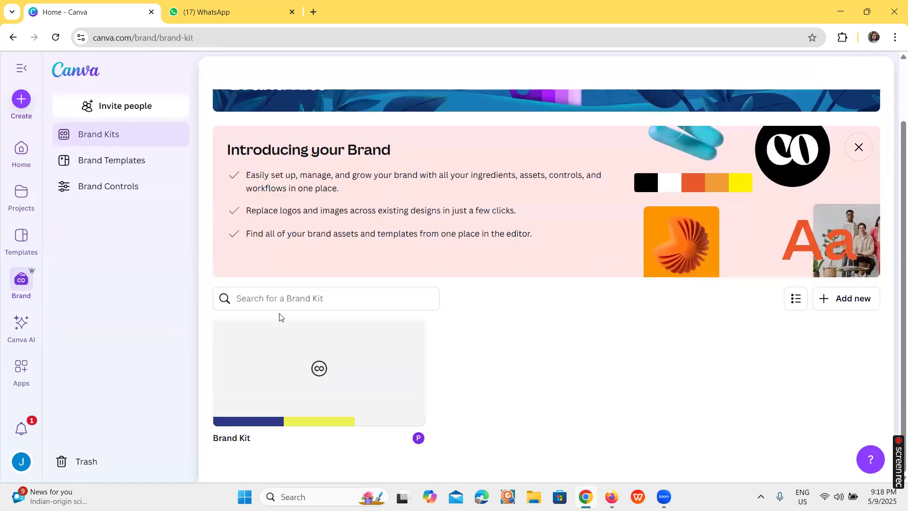
pyautogui.click(335, 389)
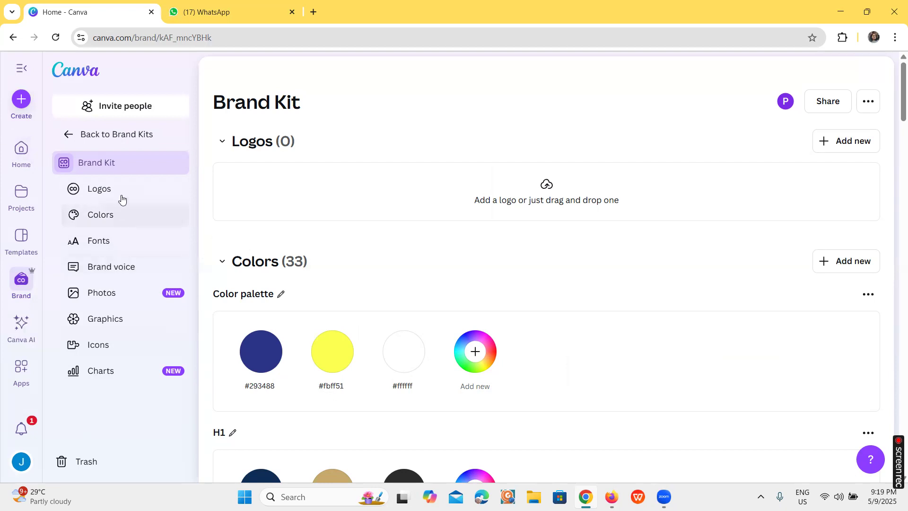
# Create a blank Instagram Post (4:5) design and select its empty page
pyautogui.click(21, 100)
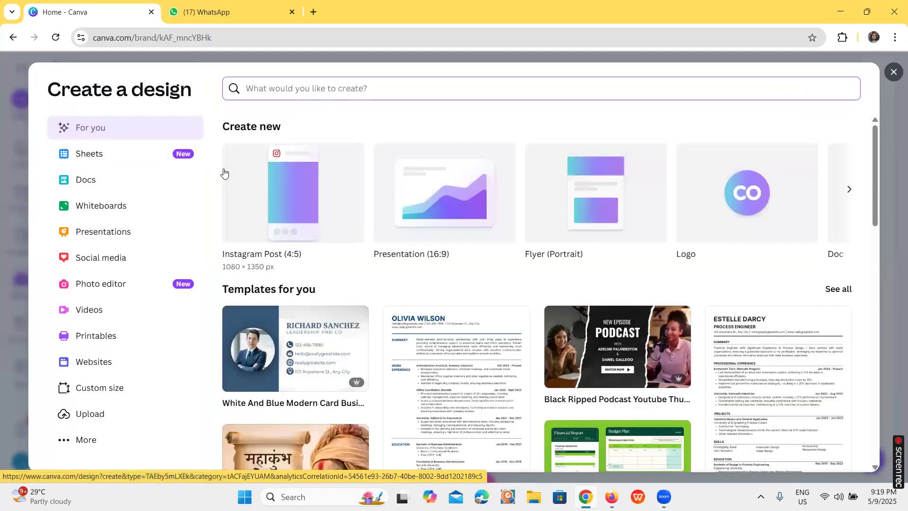
pyautogui.click(305, 179)
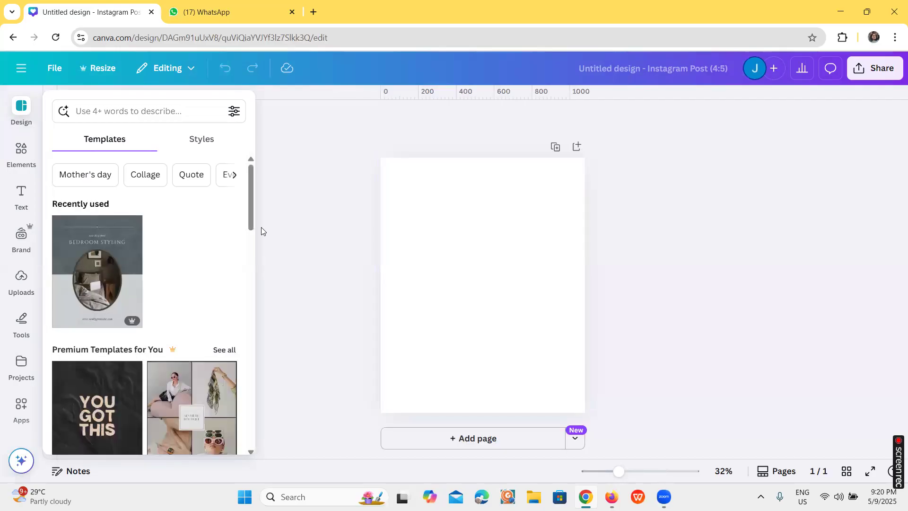
pyautogui.click(404, 204)
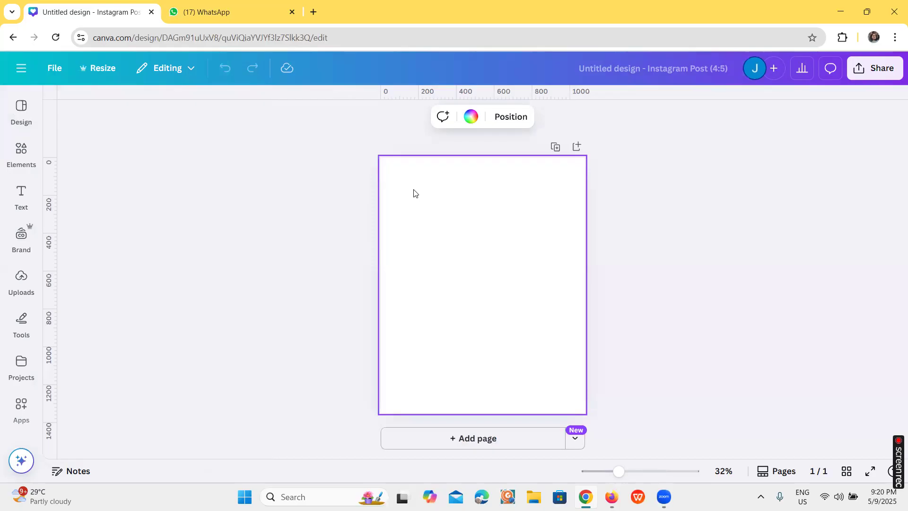
# Shuffle the page background through the Brand Kit's Color palette, ending on dark blue, and review the other brand palettes down to G5
pyautogui.click(23, 235)
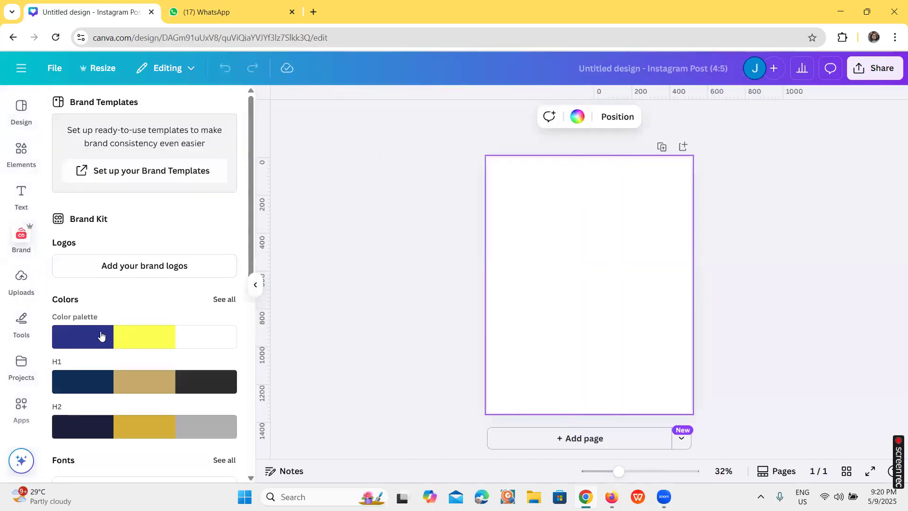
pyautogui.click(98, 337)
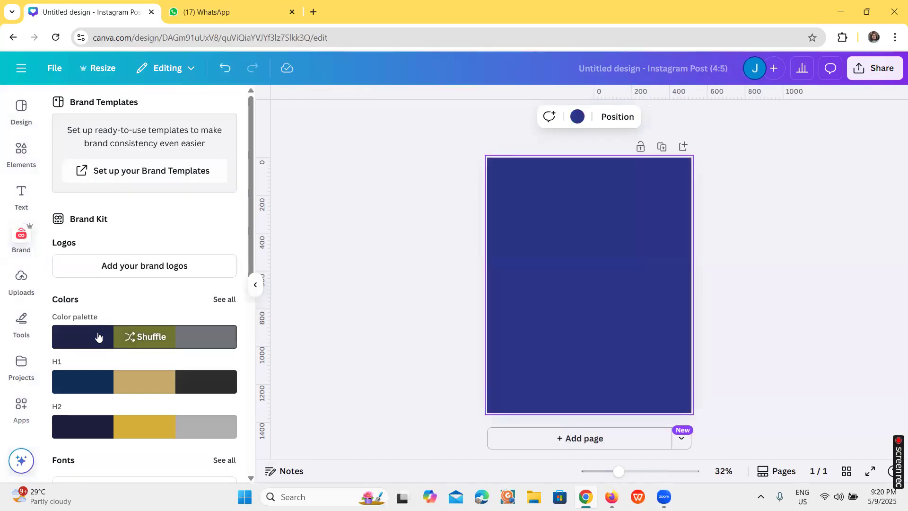
pyautogui.click(219, 301)
pyautogui.moveTo(87, 142)
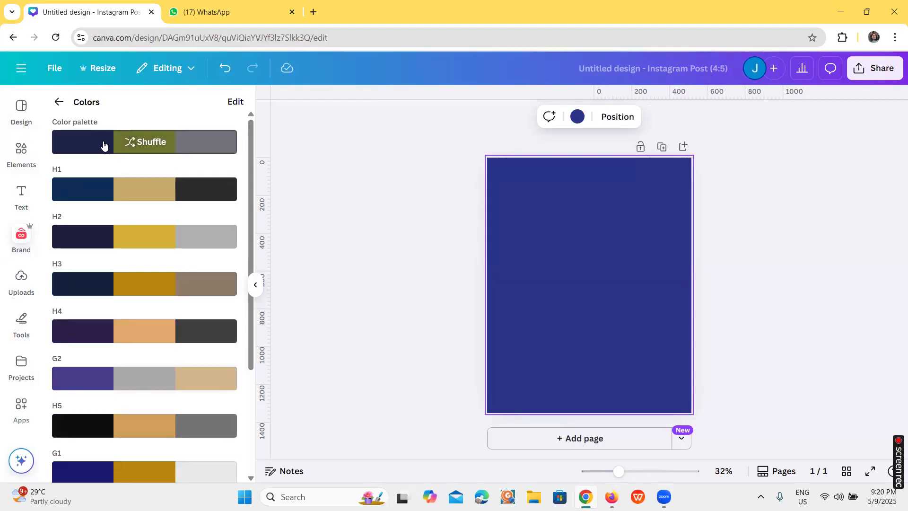
pyautogui.click(127, 141)
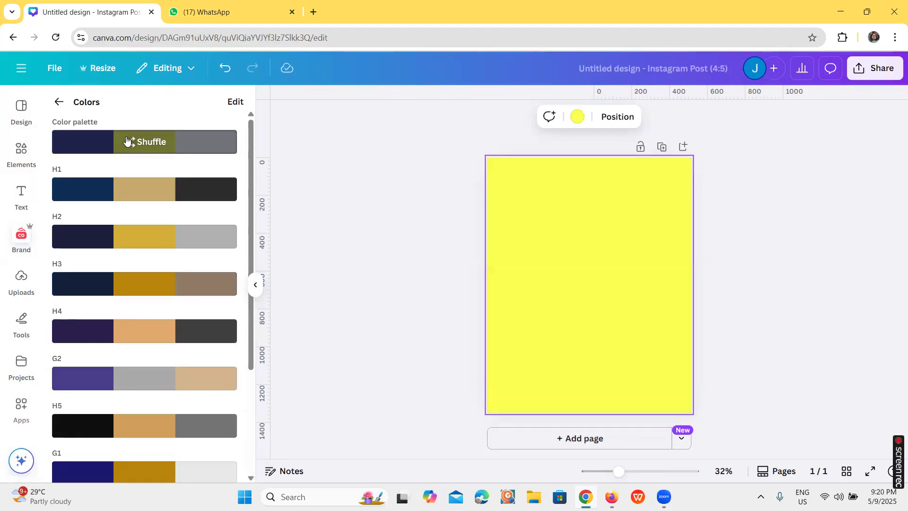
pyautogui.click(127, 141)
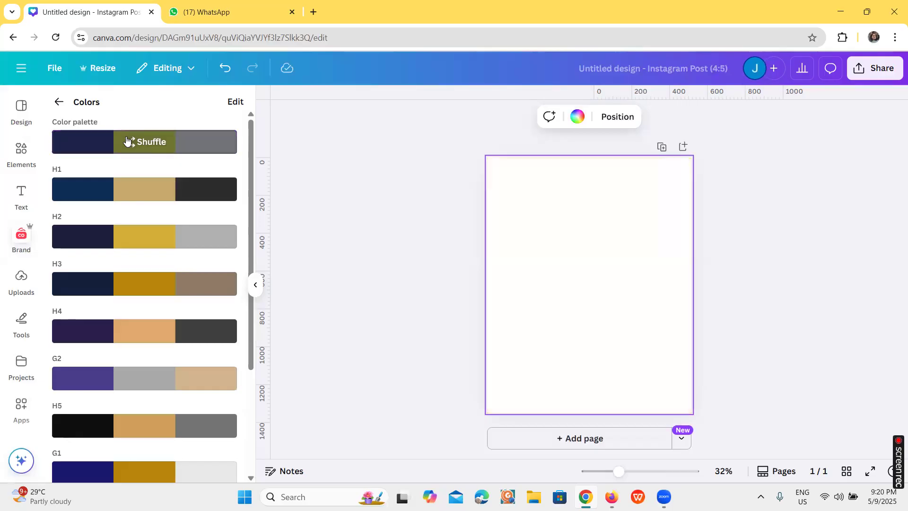
pyautogui.click(75, 150)
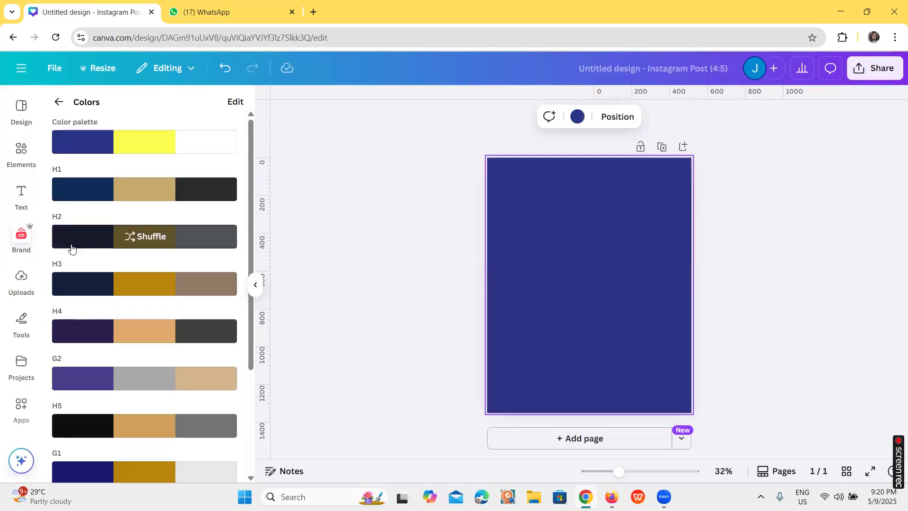
pyautogui.scroll(-3, 87, 298)
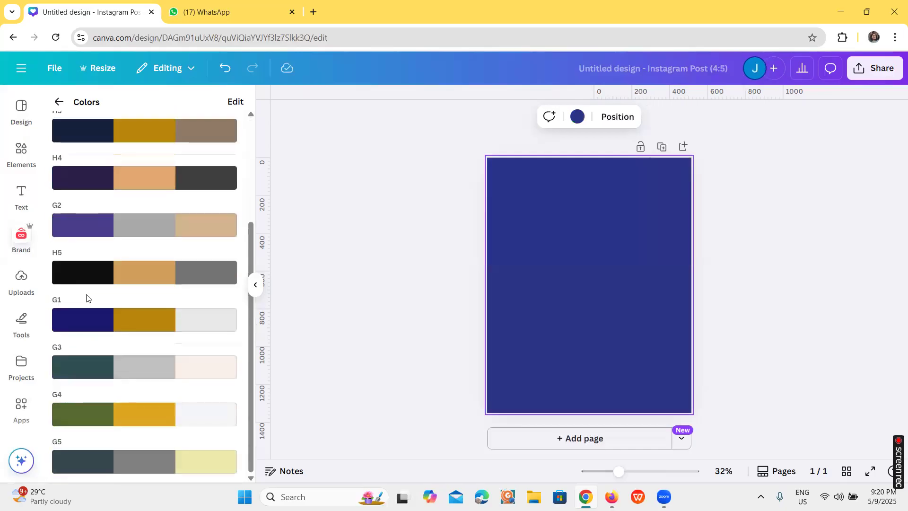
pyautogui.scroll(3, 165, 287)
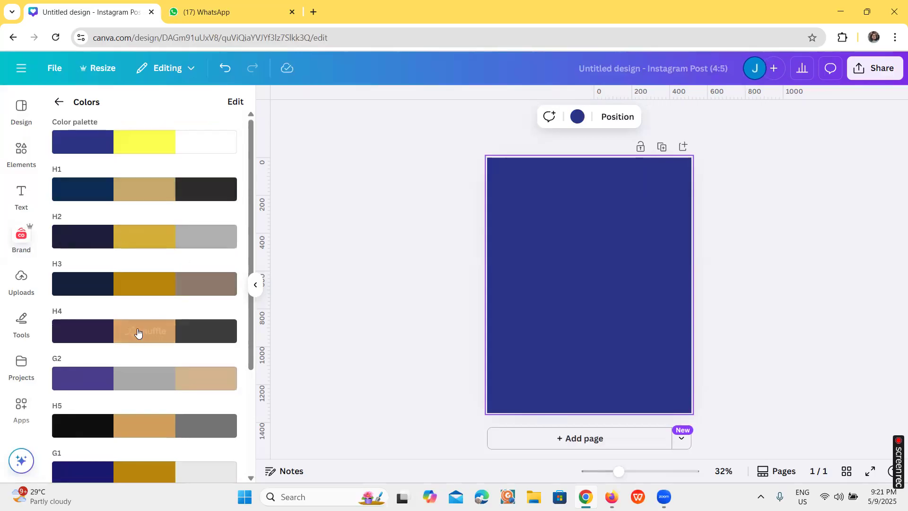
pyautogui.scroll(-3, 142, 331)
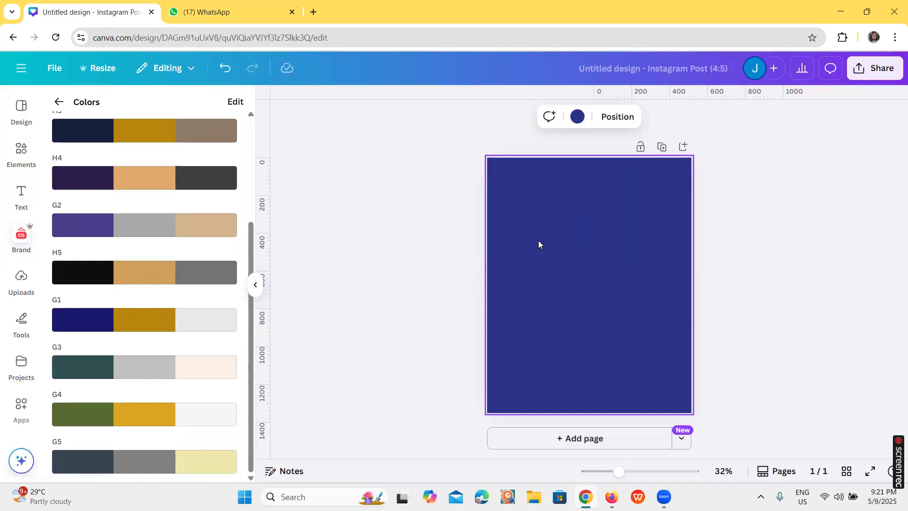
# Add a text box with the default paragraph text and shuffle the Brand Kit's Color palette over the design, keeping a dark blue background
pyautogui.press('t')
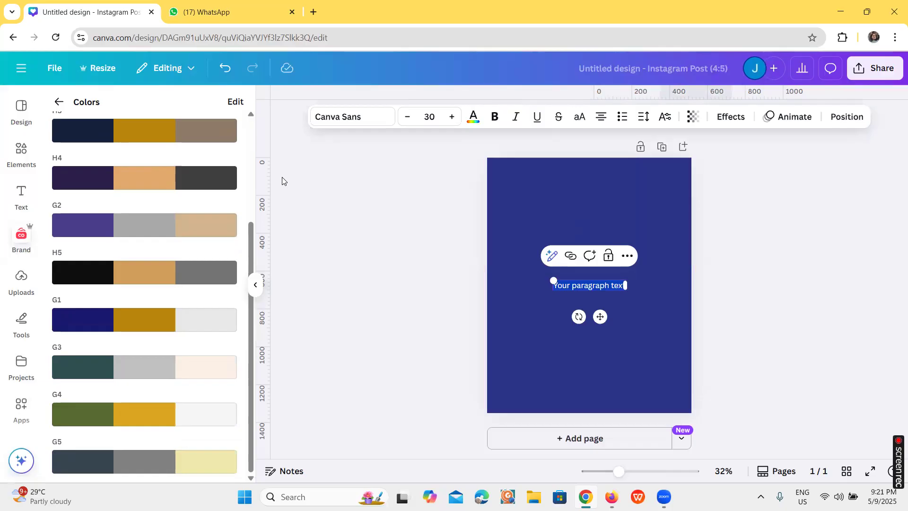
pyautogui.click(58, 104)
pyautogui.scroll(-4, 104, 334)
pyautogui.scroll(4, 105, 334)
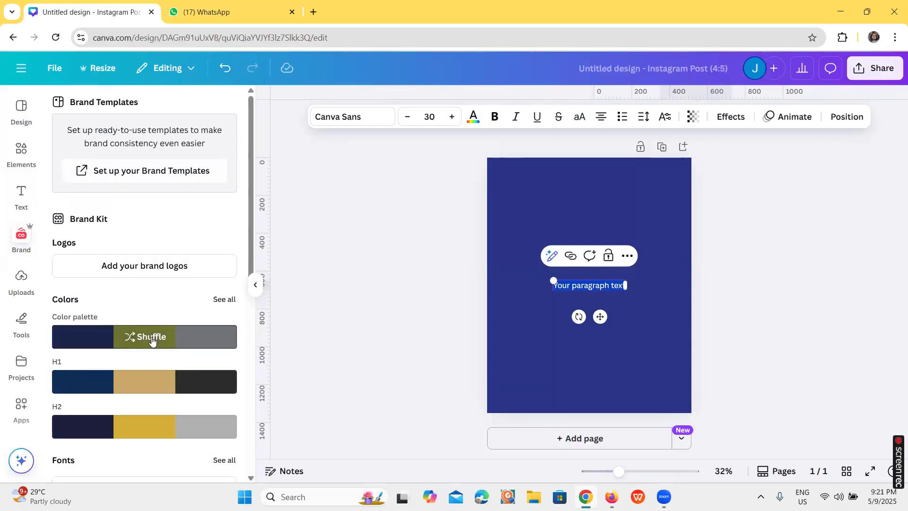
pyautogui.click(152, 339)
pyautogui.click(102, 335)
pyautogui.click(102, 335)
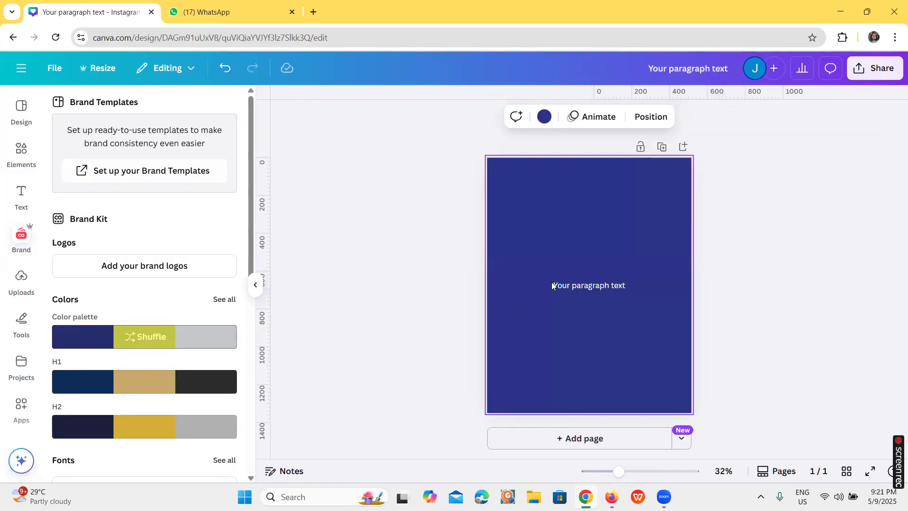
# Enlarge the paragraph text to font size 49.1 and move it higher on the page
pyautogui.click(600, 285)
pyautogui.scroll(-4, 206, 329)
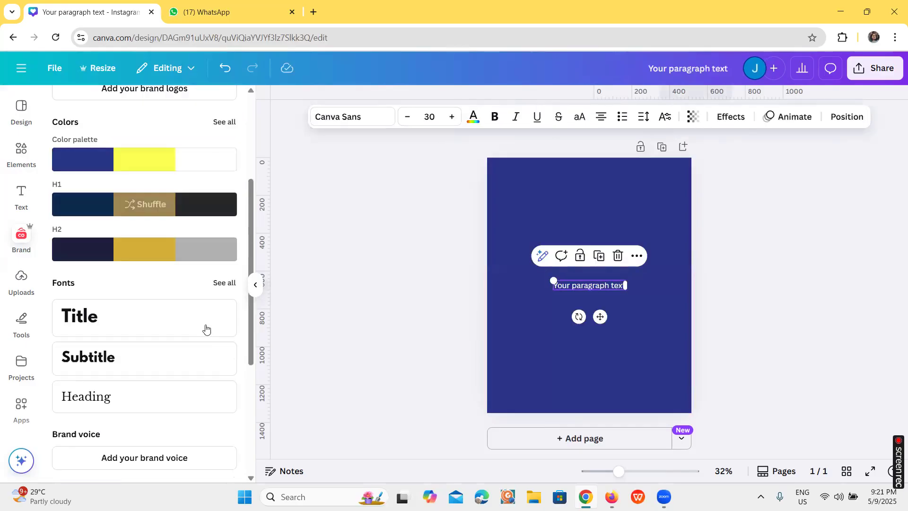
pyautogui.scroll(-5, 206, 329)
pyautogui.scroll(1, 203, 325)
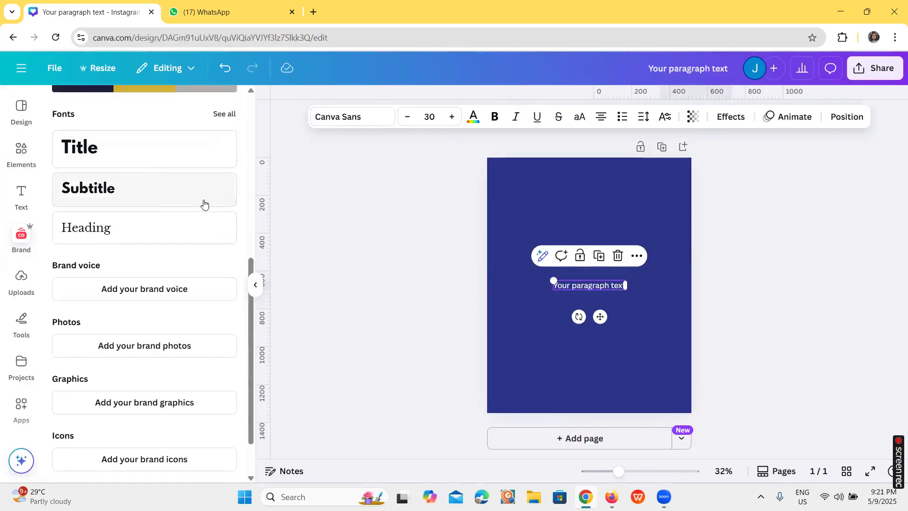
pyautogui.moveTo(553, 281); pyautogui.dragTo(508, 261)
pyautogui.moveTo(591, 283); pyautogui.dragTo(609, 254)
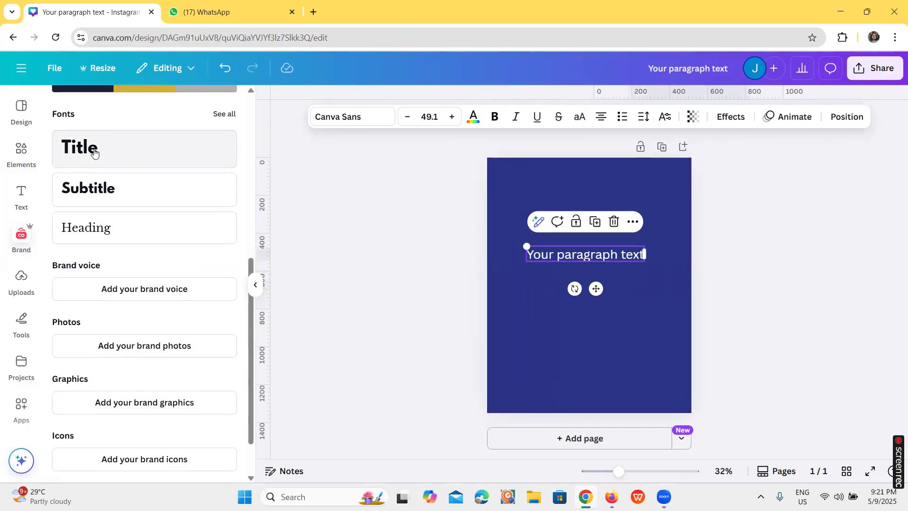
# Review the Brand Kit's colour palettes and font styles, and open the full list of brand fonts
pyautogui.scroll(4, 97, 156)
pyautogui.scroll(-1, 99, 170)
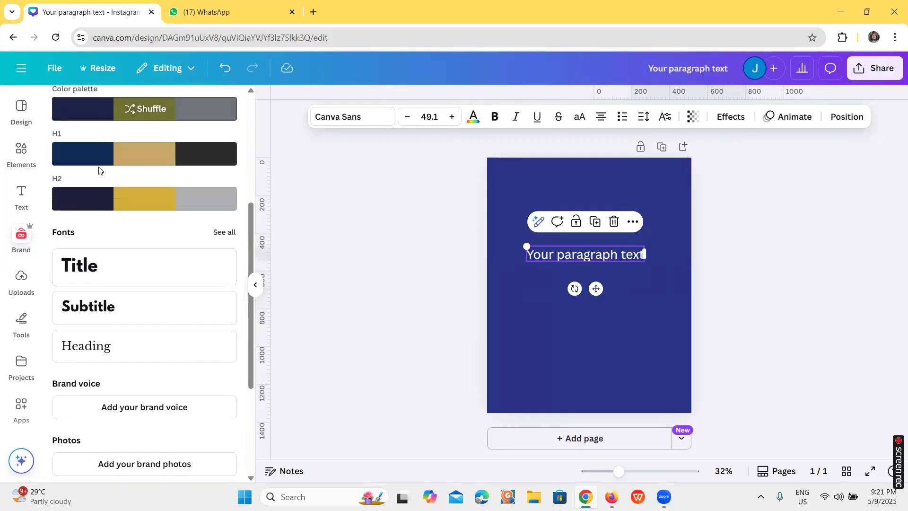
pyautogui.scroll(-1, 104, 182)
pyautogui.scroll(-1, 95, 213)
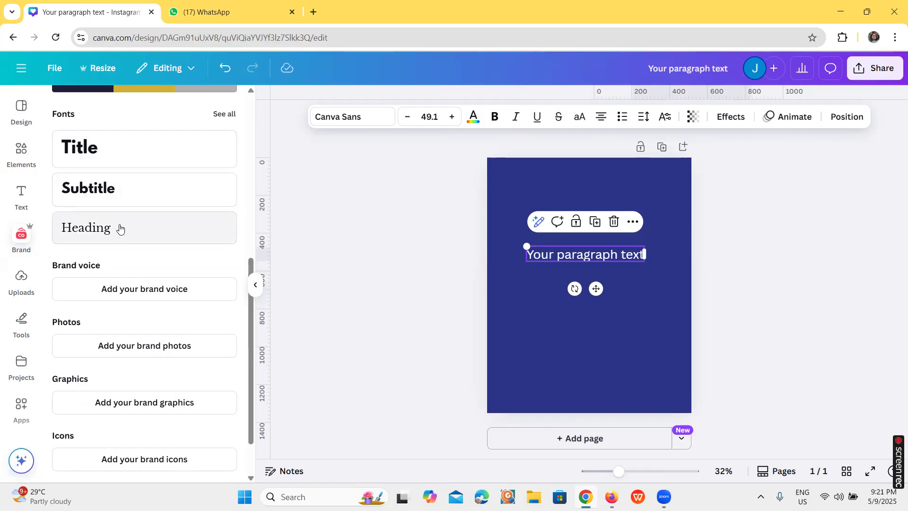
pyautogui.scroll(-1, 119, 229)
pyautogui.scroll(4, 119, 229)
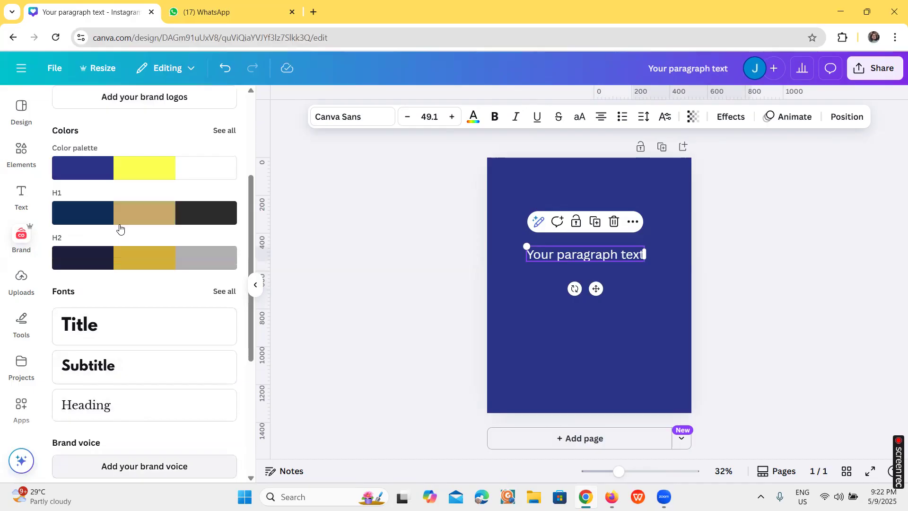
pyautogui.scroll(-2, 130, 248)
pyautogui.click(227, 173)
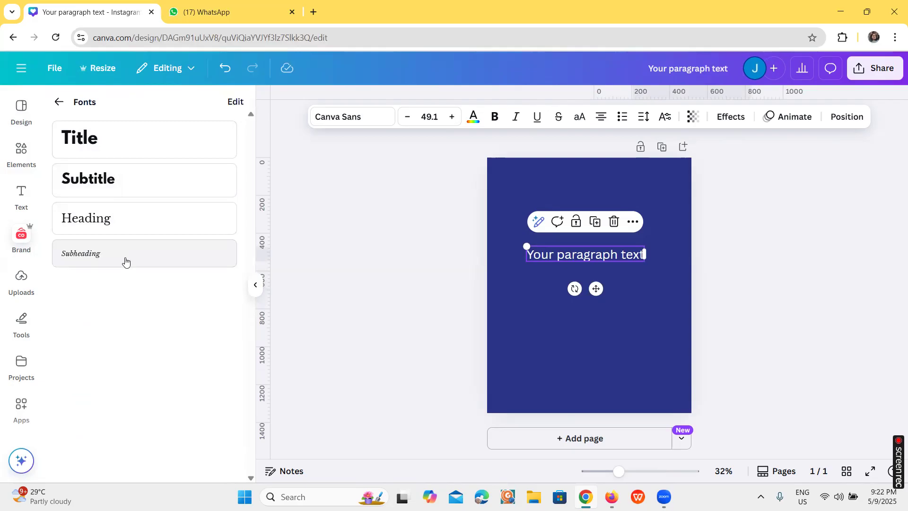
# Add the brand Title and Subtitle text styles to the page and space them out below the paragraph text
pyautogui.click(161, 143)
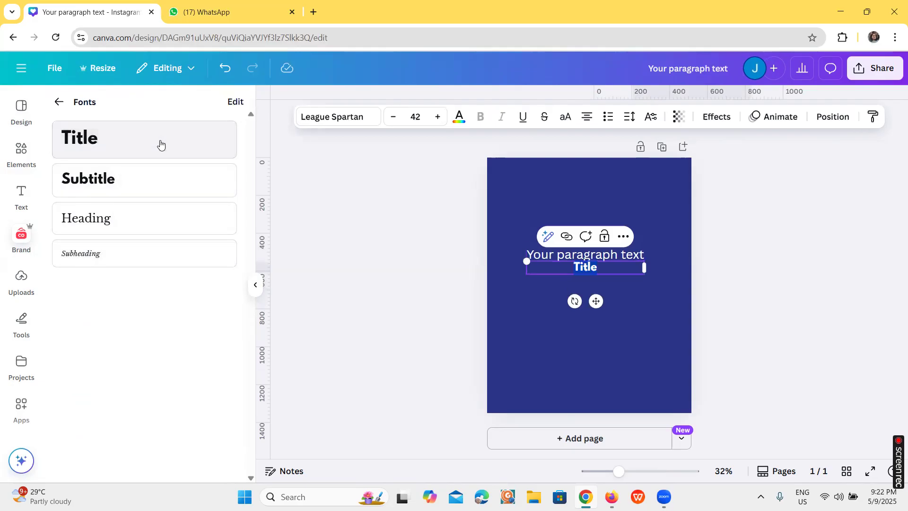
pyautogui.click(552, 299)
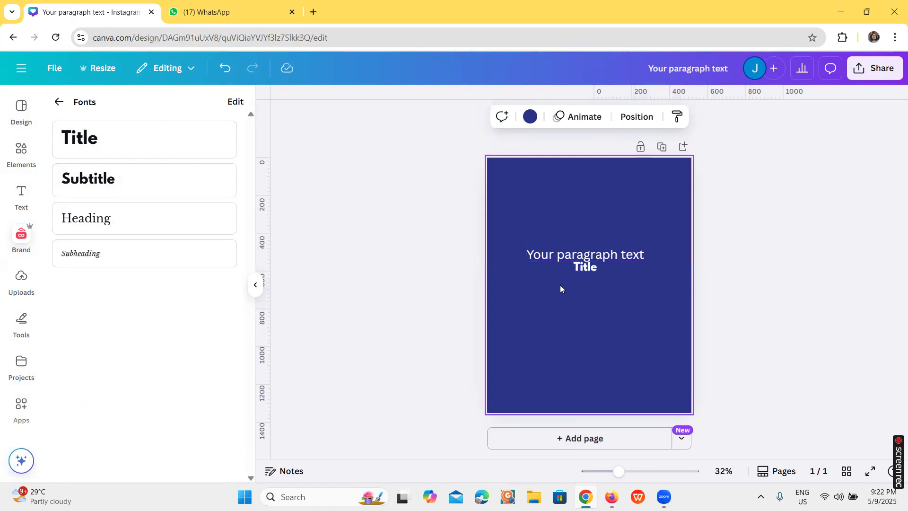
pyautogui.moveTo(576, 269); pyautogui.dragTo(576, 287)
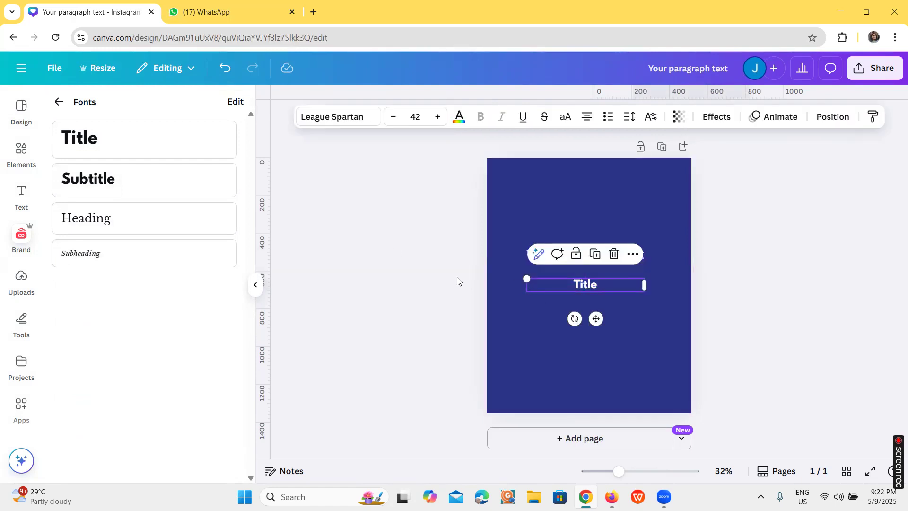
pyautogui.click(158, 178)
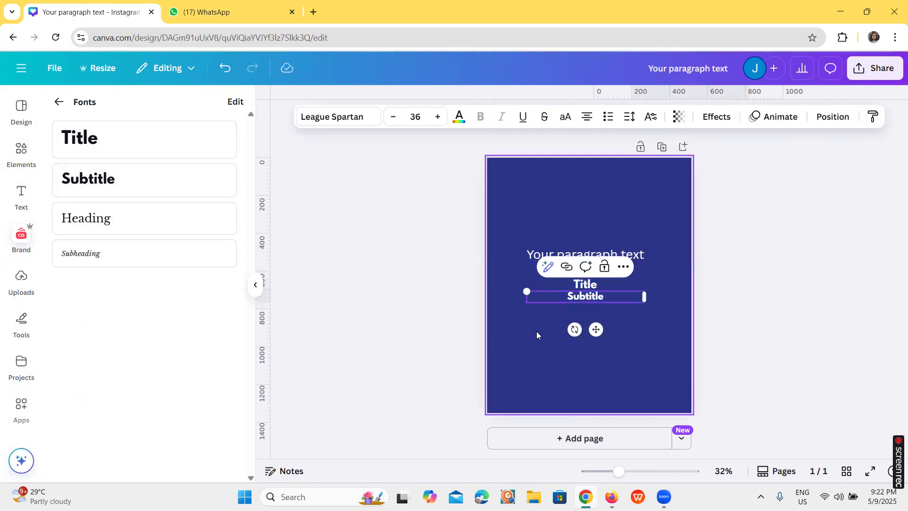
pyautogui.moveTo(588, 297); pyautogui.dragTo(588, 302)
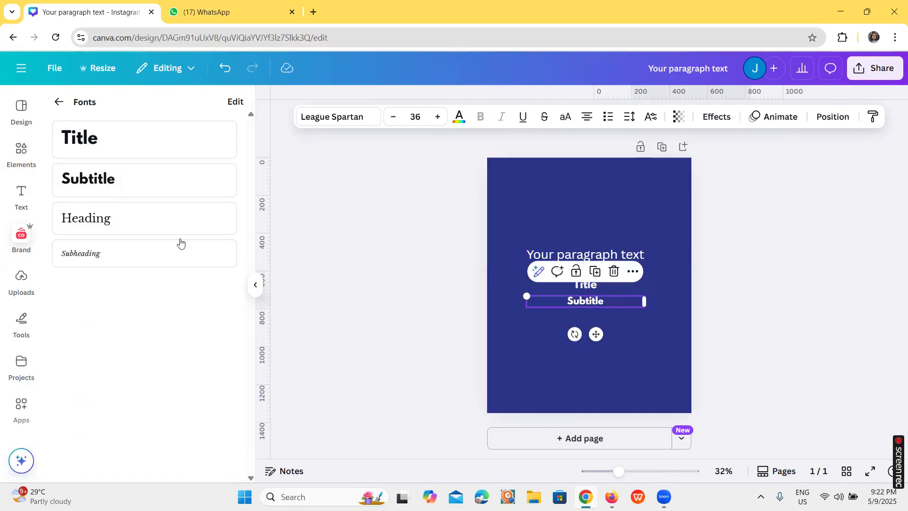
# Add the brand Heading and Subheading text styles below the Subtitle
pyautogui.click(149, 216)
pyautogui.click(97, 254)
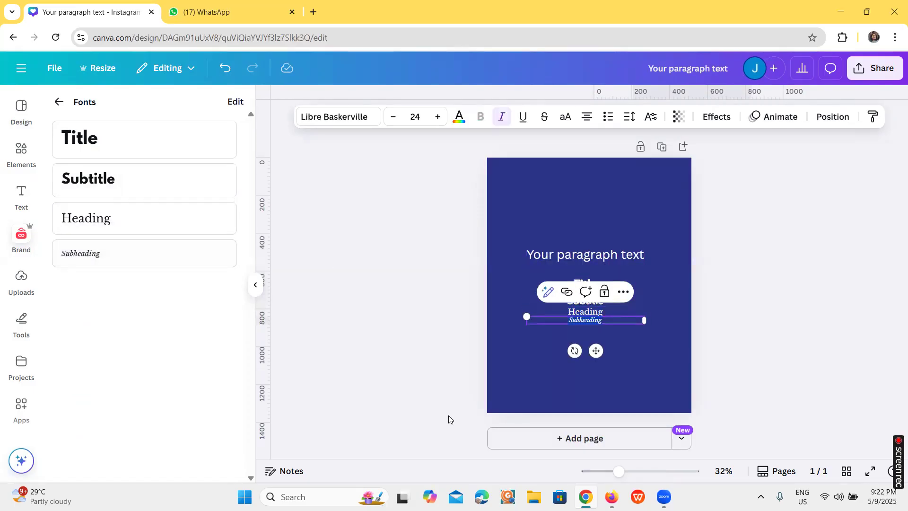
pyautogui.click(531, 364)
pyautogui.click(583, 322)
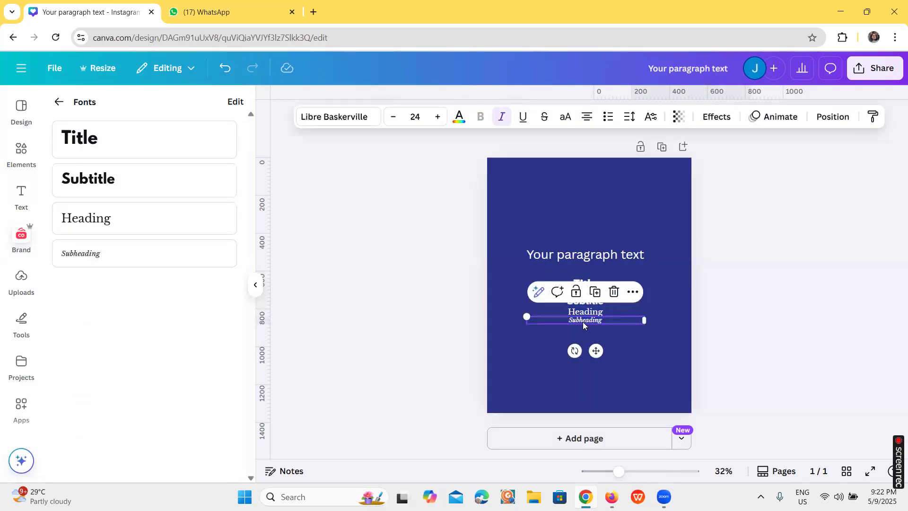
pyautogui.click(633, 329)
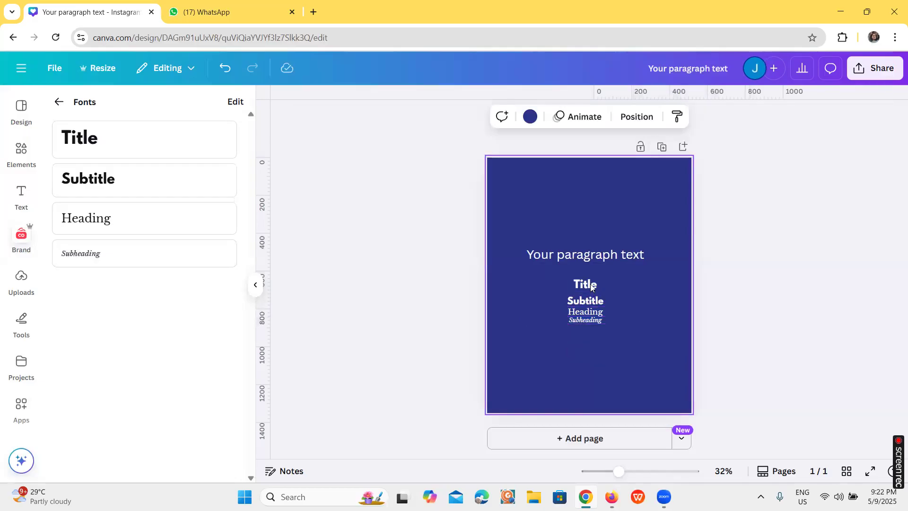
# Examine the document and recommended fonts available for the paragraph text without changing its font
pyautogui.click(591, 255)
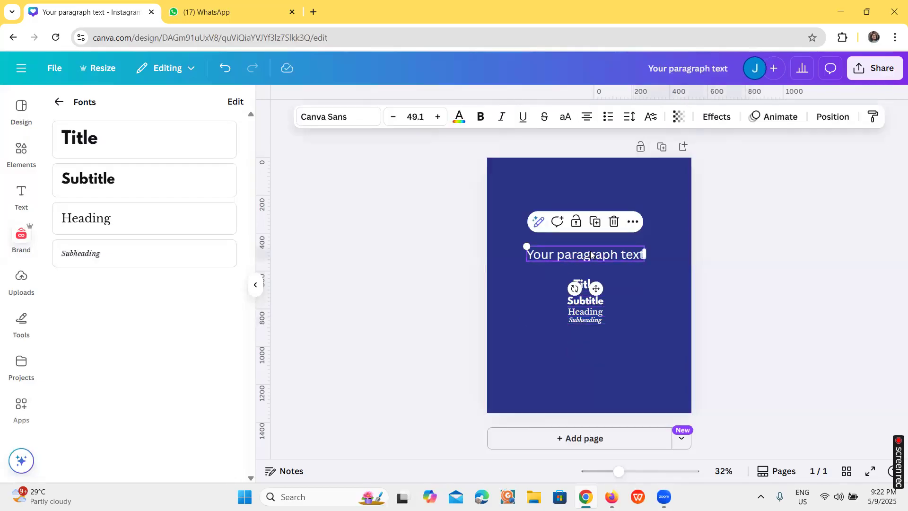
pyautogui.click(346, 118)
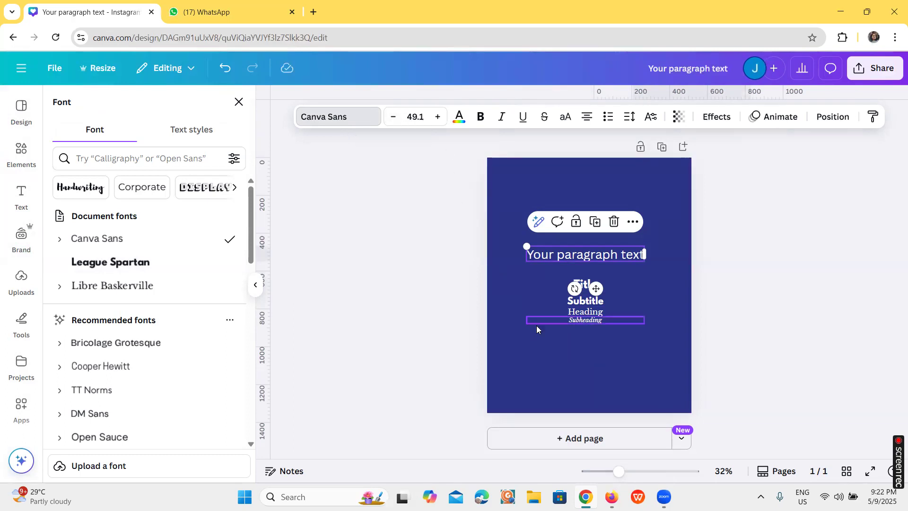
pyautogui.click(644, 298)
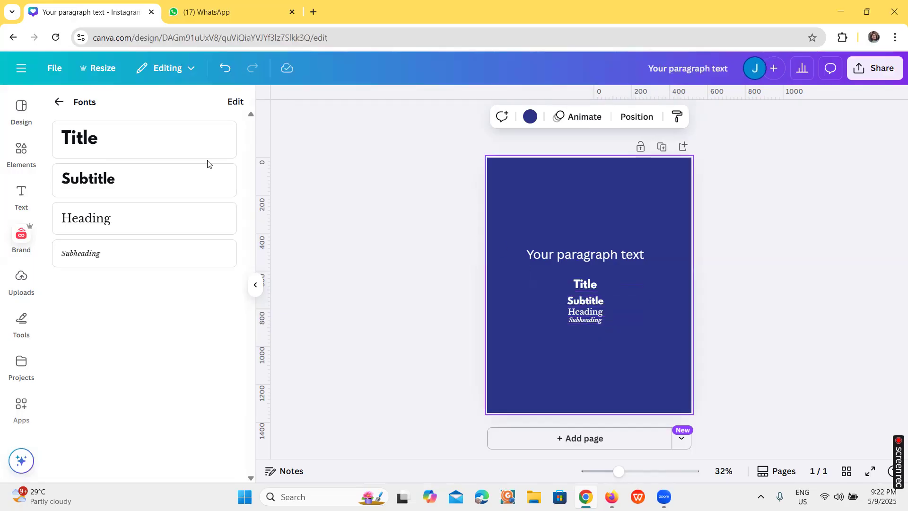
# Return to the Brand Kit overview and review its sections from Logos down to Charts
pyautogui.click(63, 103)
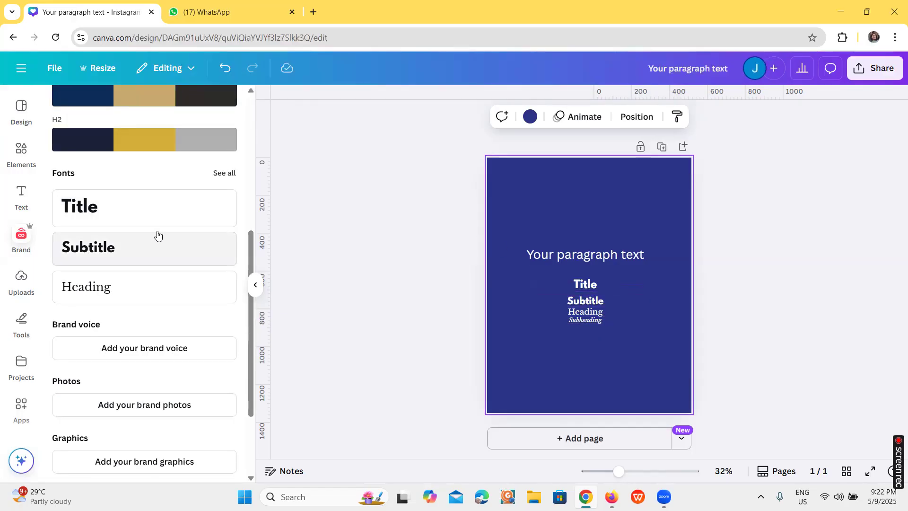
pyautogui.scroll(-3, 158, 235)
pyautogui.scroll(8, 121, 179)
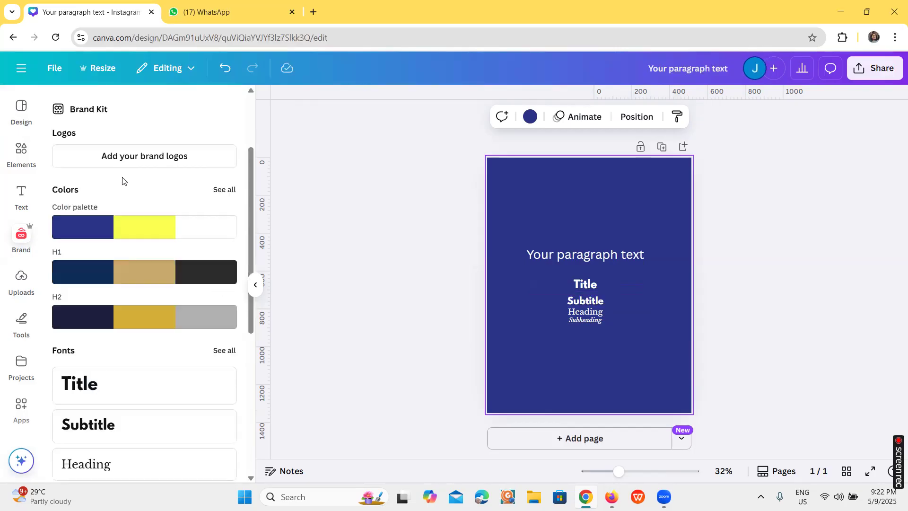
pyautogui.scroll(-3, 130, 209)
pyautogui.scroll(-6, 140, 226)
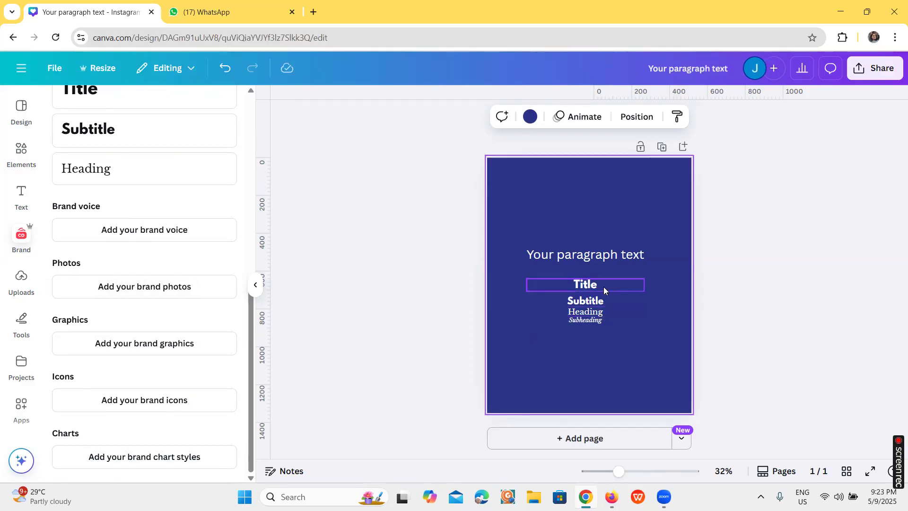
# Switch to Zoom and bring up the previews of its open windows
pyautogui.click(664, 497)
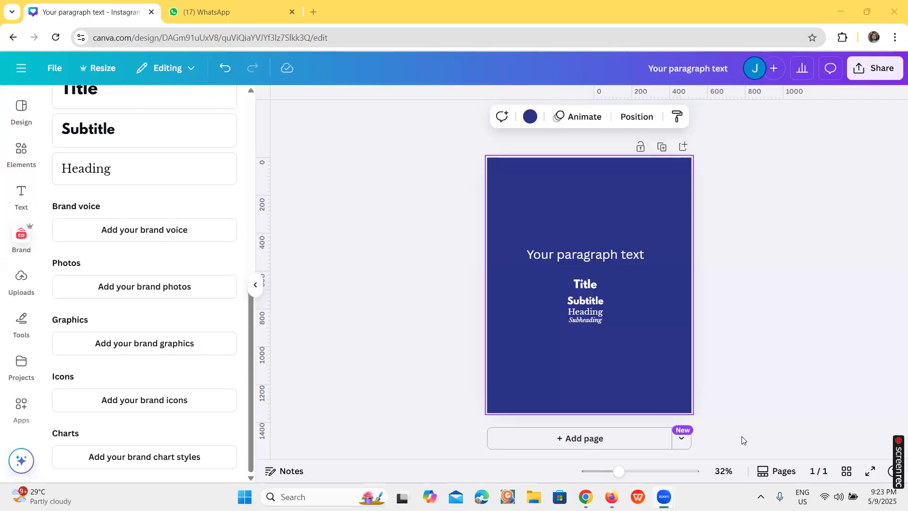
pyautogui.moveTo(664, 492)
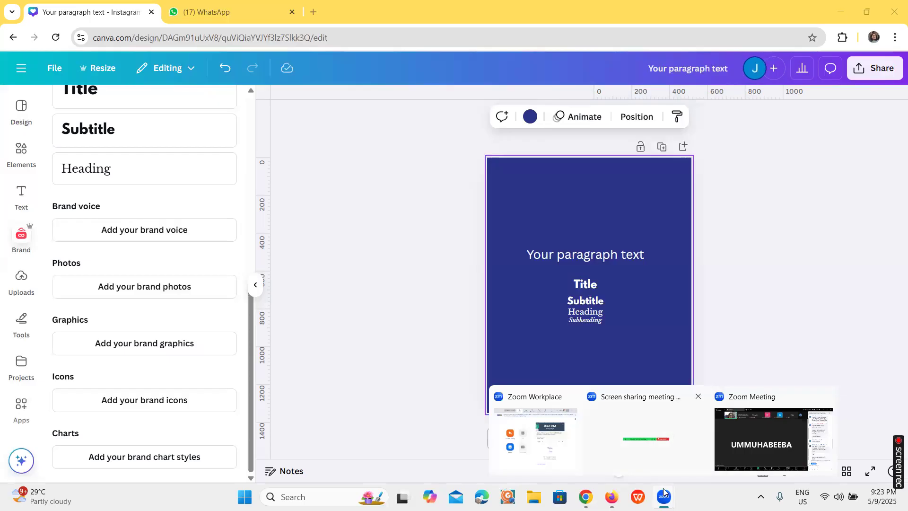